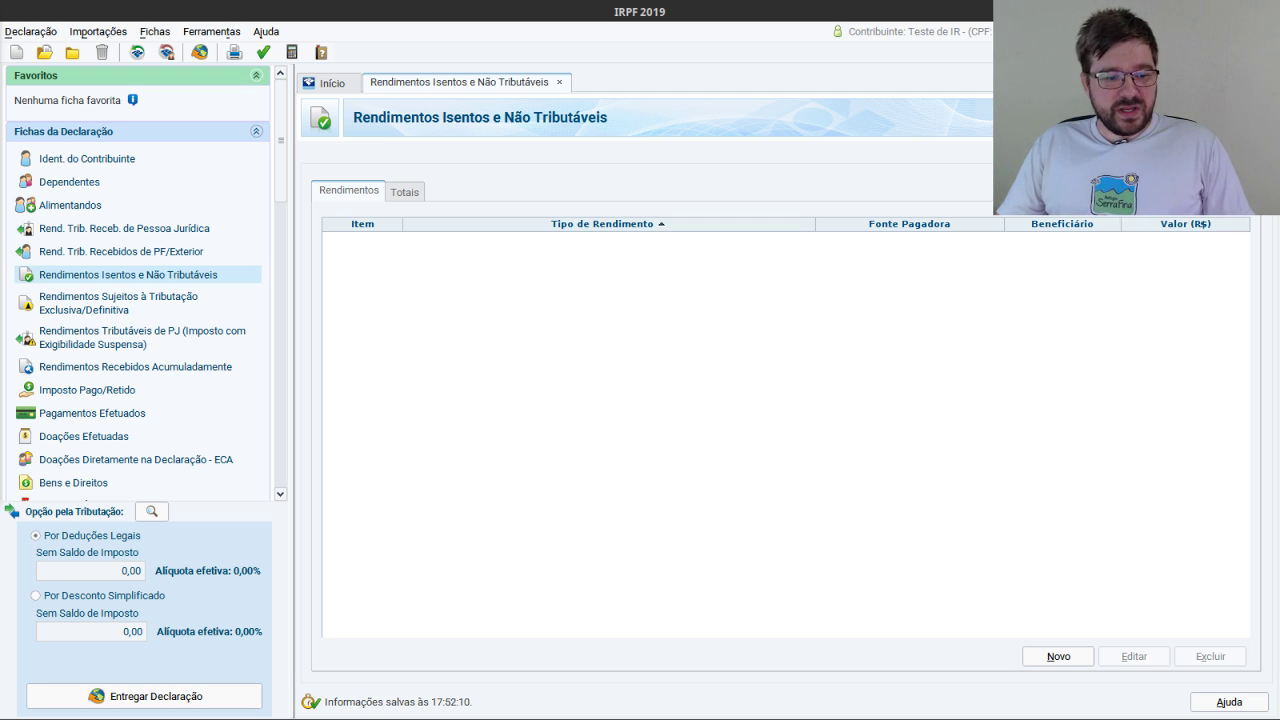
Bring up IRB.pdf, which shows 639,10 in dividends and 349,94 gross JCP.
{"action": "key", "text": "alt+Tab"}
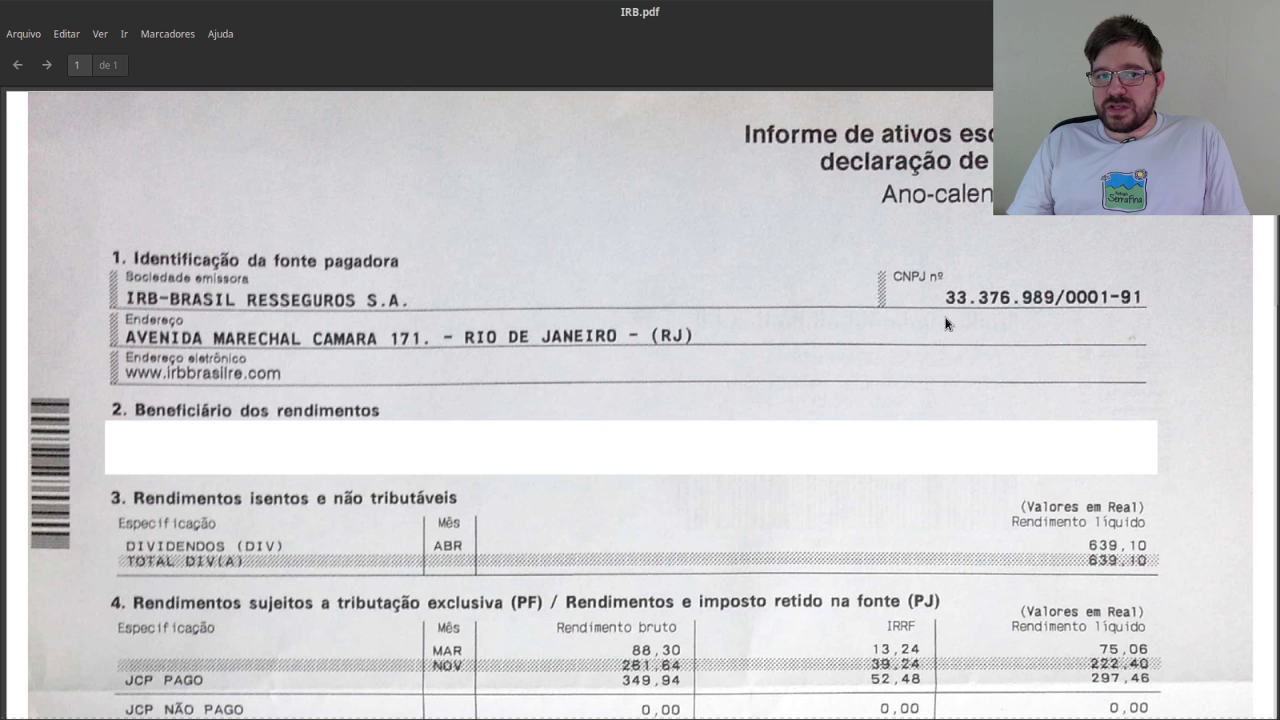
Scroll through IRB.pdf's sections, then return to the empty exempt-income list in IRPF 2019.
{"action": "scroll", "coordinate": [852, 351], "scroll_direction": "down", "scroll_amount": 5}
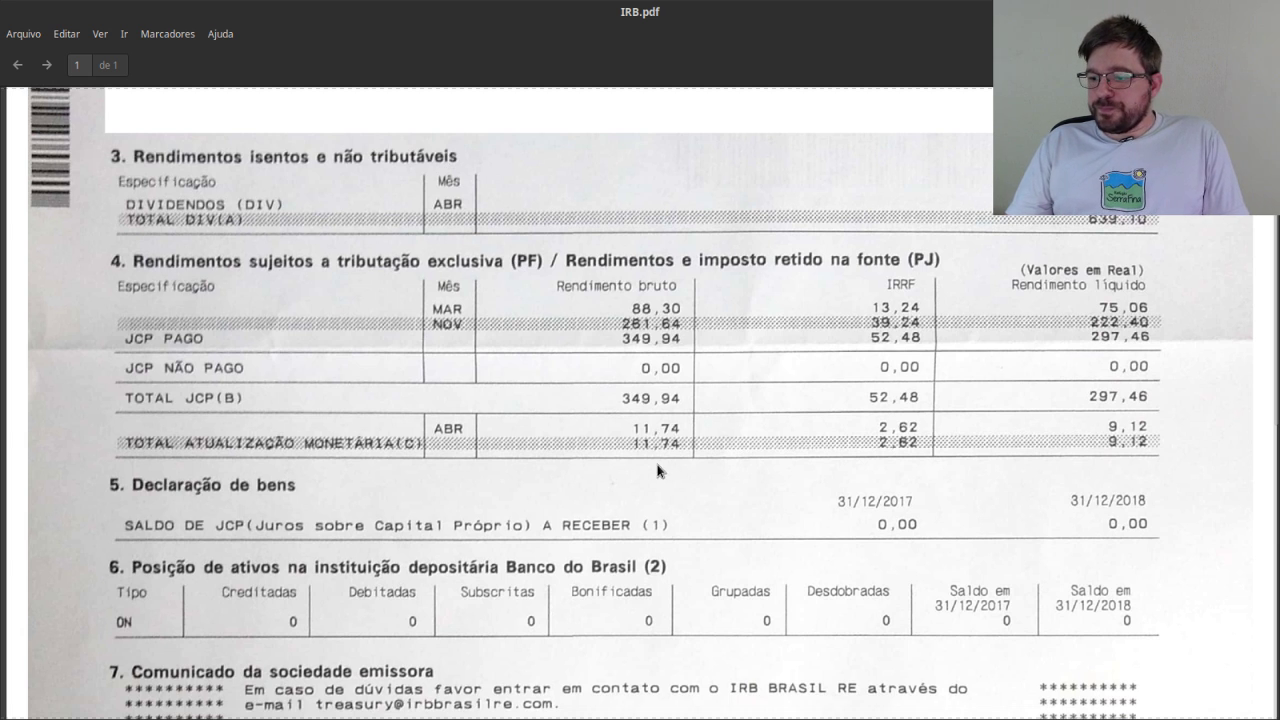
{"action": "scroll", "coordinate": [665, 475], "scroll_direction": "up", "scroll_amount": 3}
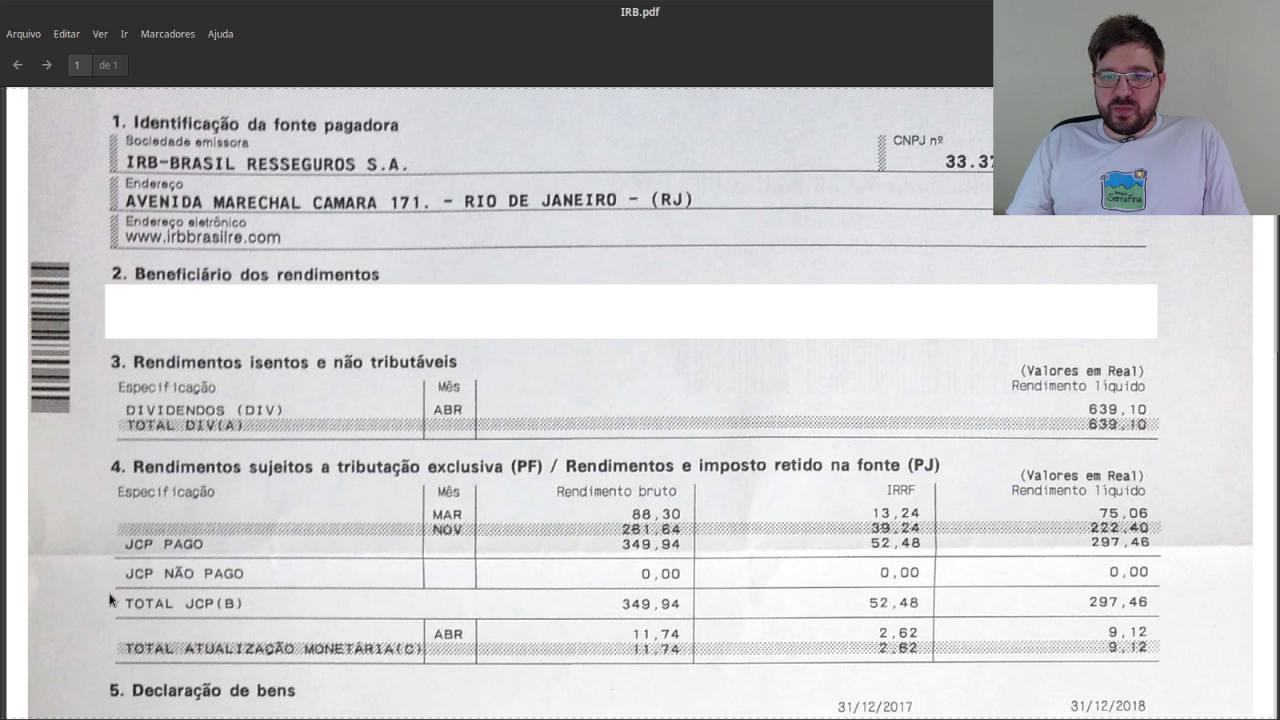
{"action": "key", "text": "alt+Tab"}
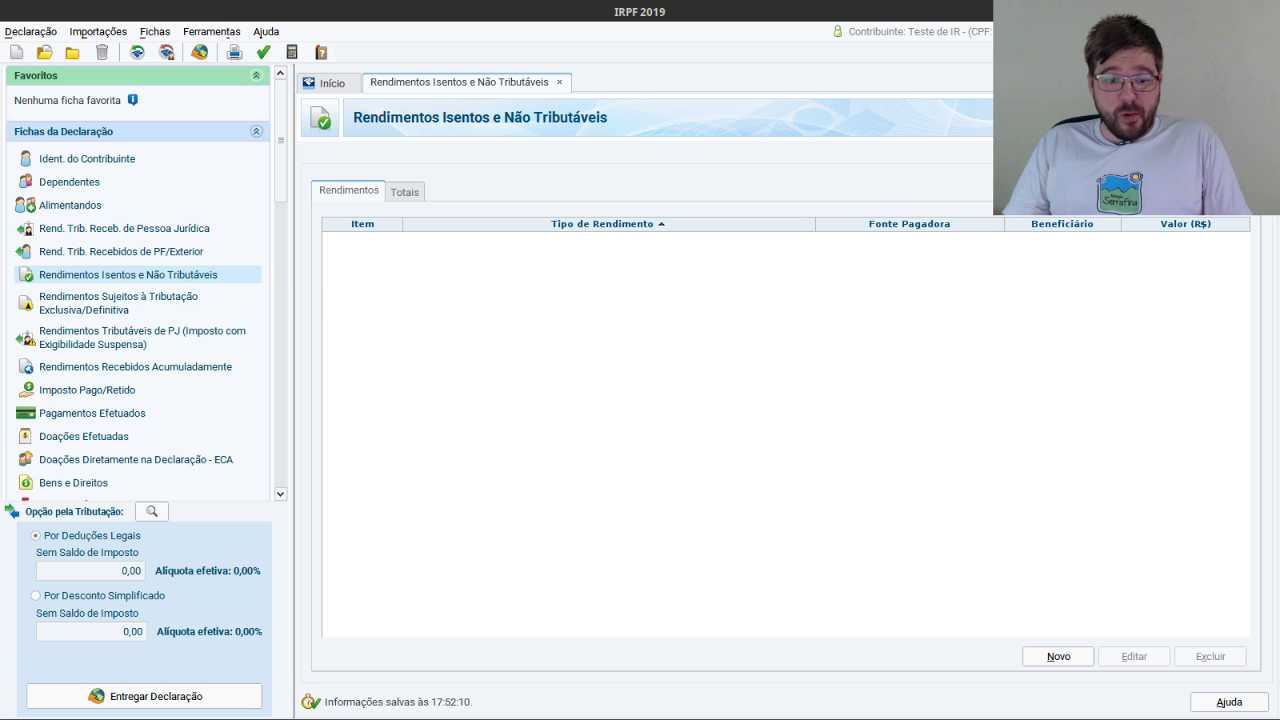
After rechecking IRB.pdf, add a new Rendimentos Isentos entry of type 09 - Lucros e dividendos recebidos.
{"action": "key", "text": "alt+Tab"}
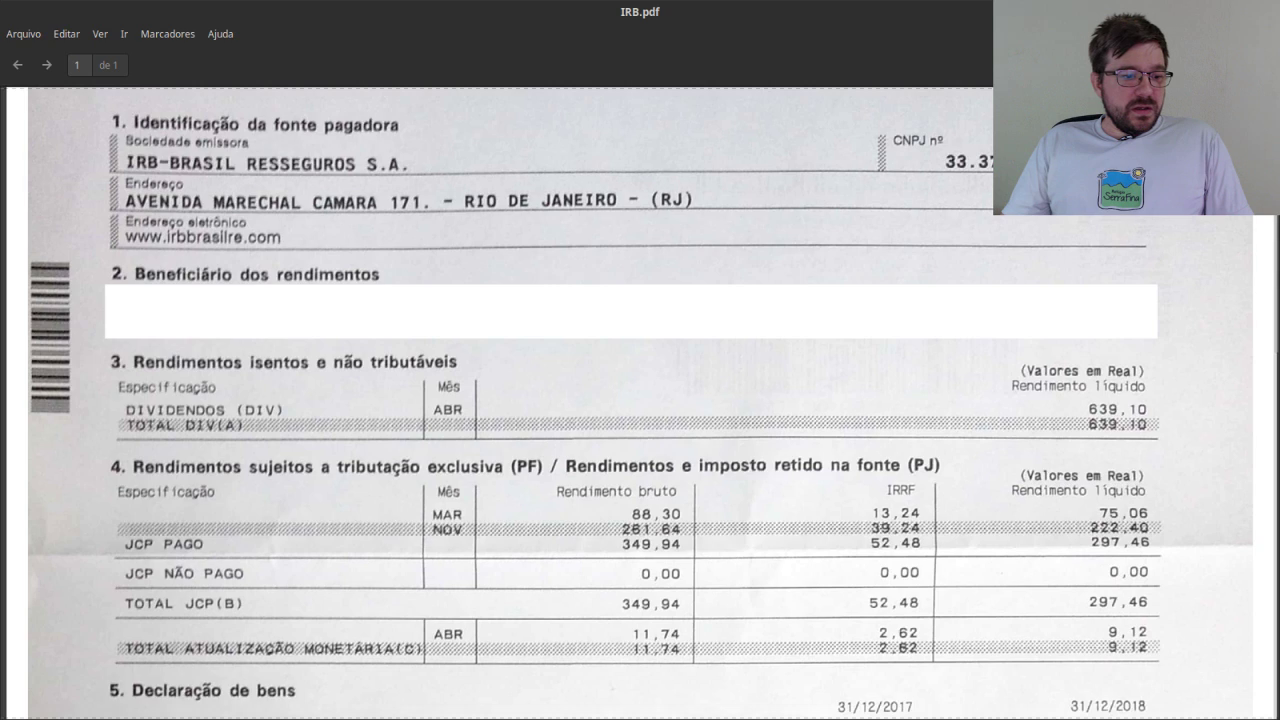
{"action": "key", "text": "alt+Tab"}
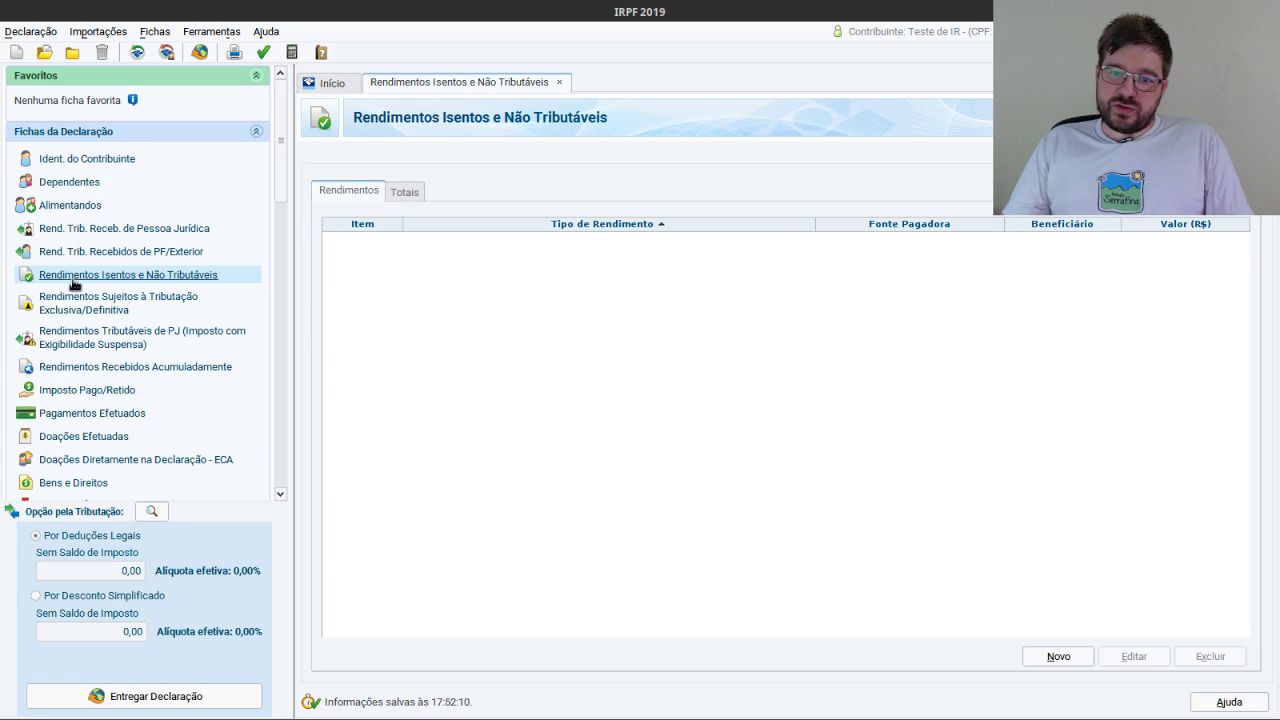
{"action": "left_click", "coordinate": [181, 281]}
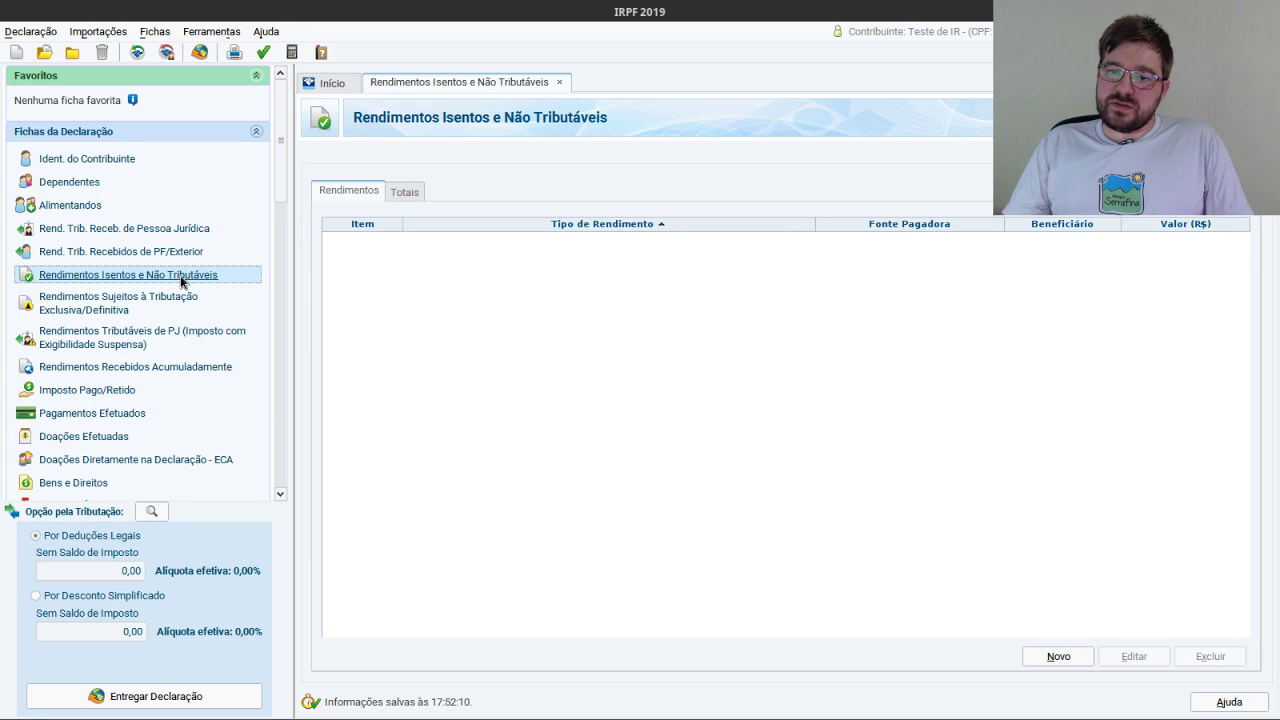
{"action": "left_click", "coordinate": [1059, 657]}
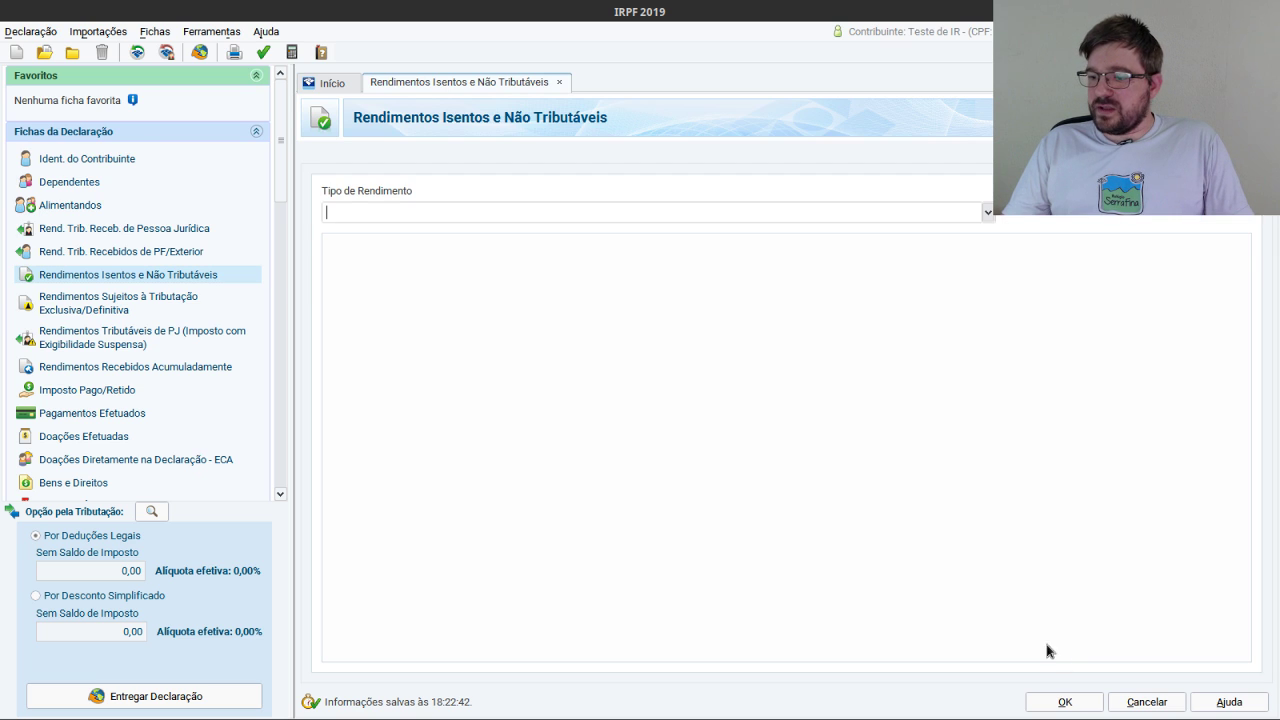
{"action": "left_click", "coordinate": [988, 211]}
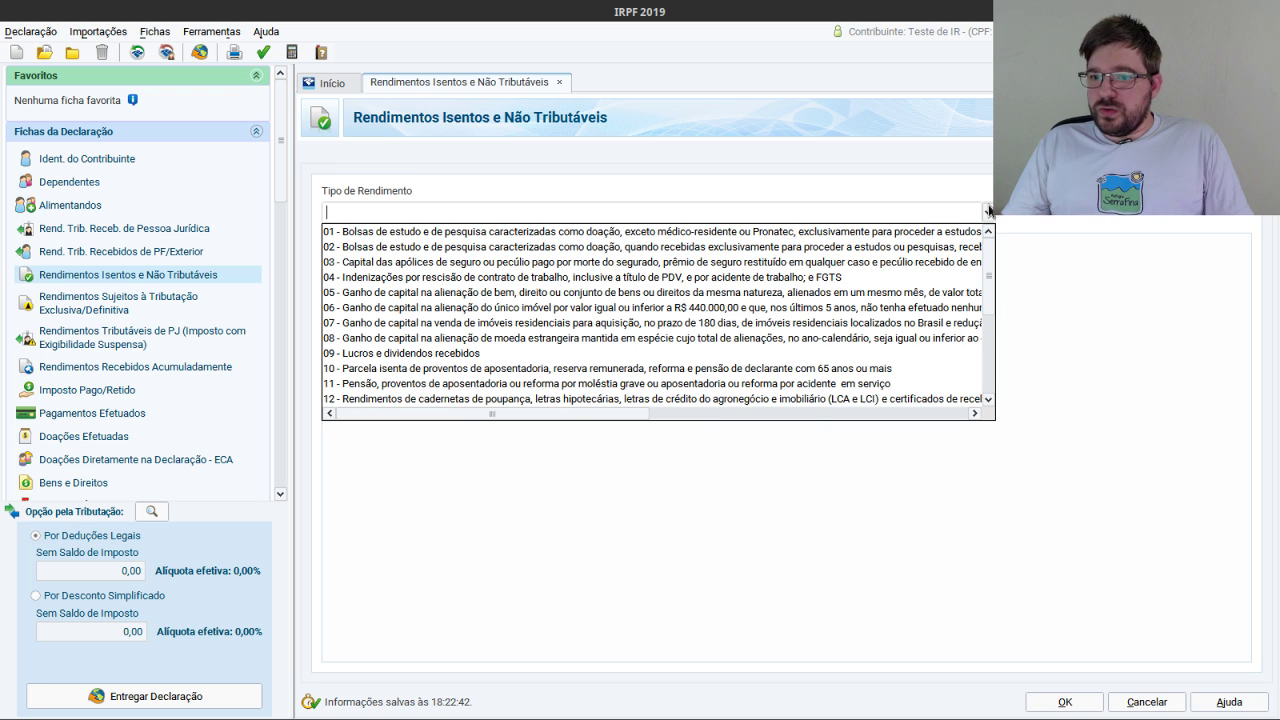
{"action": "left_click", "coordinate": [474, 357]}
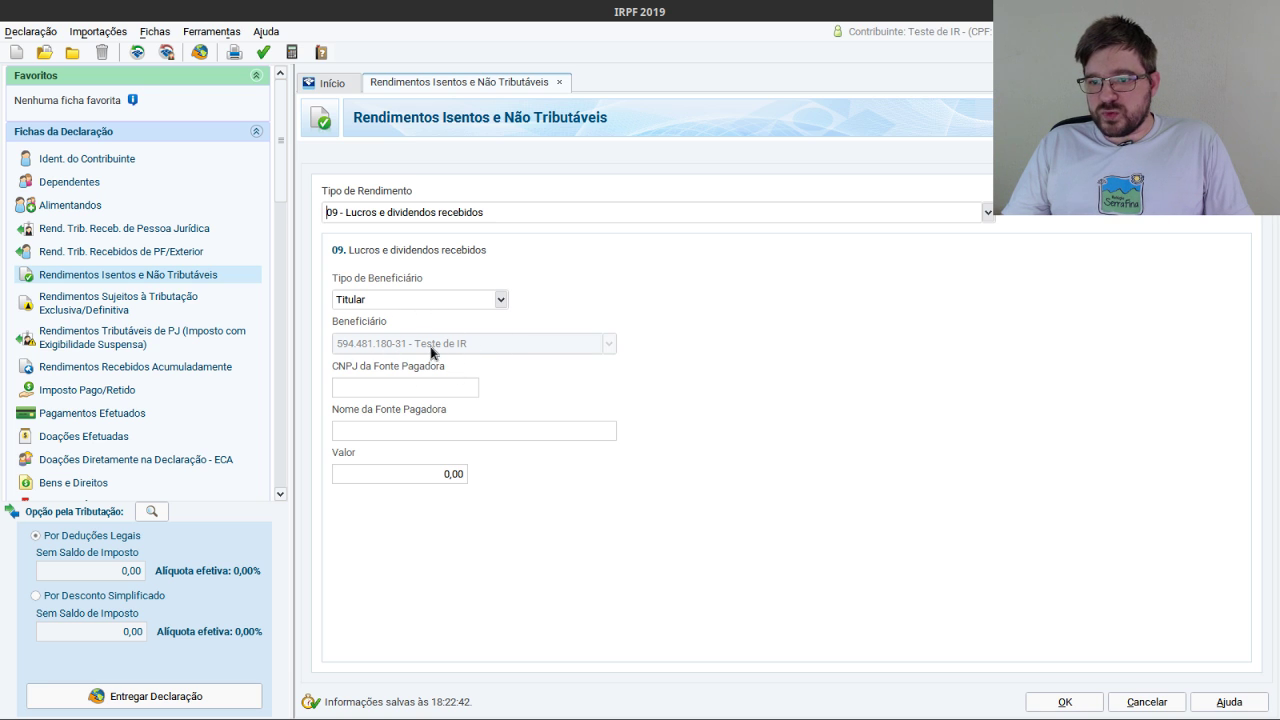
{"action": "left_click", "coordinate": [452, 387]}
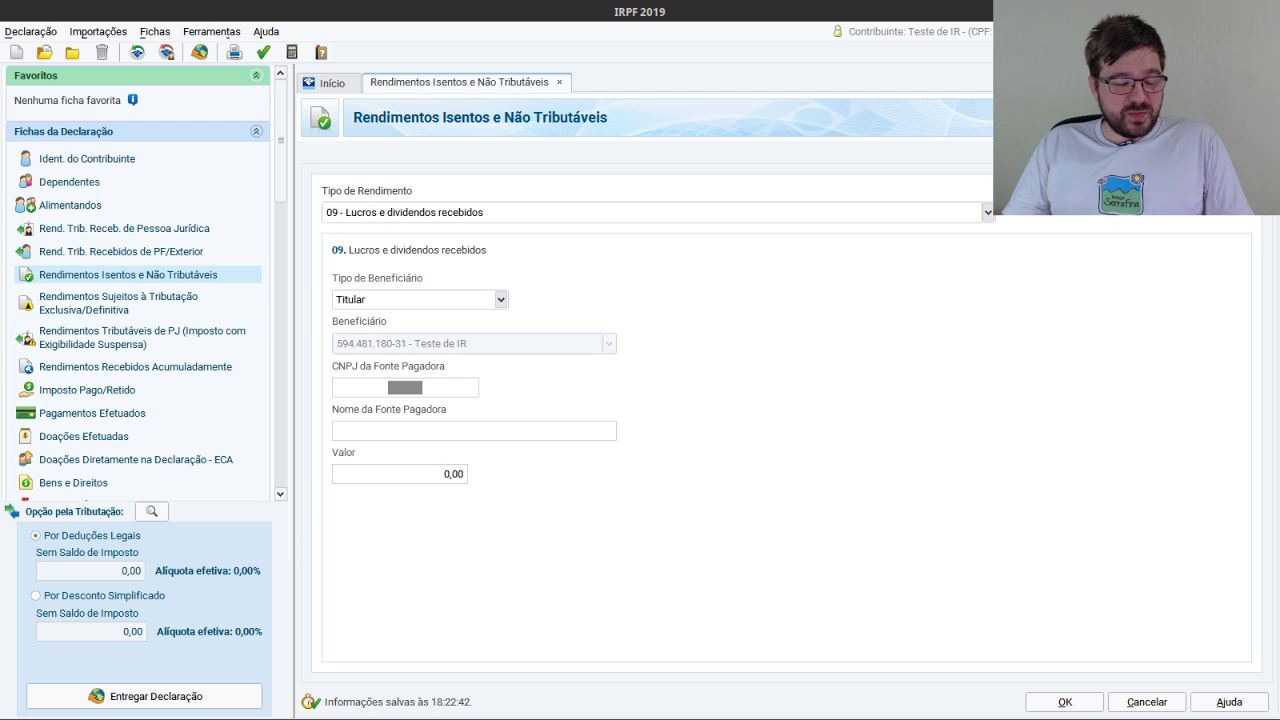
{"action": "key", "text": "alt+Tab"}
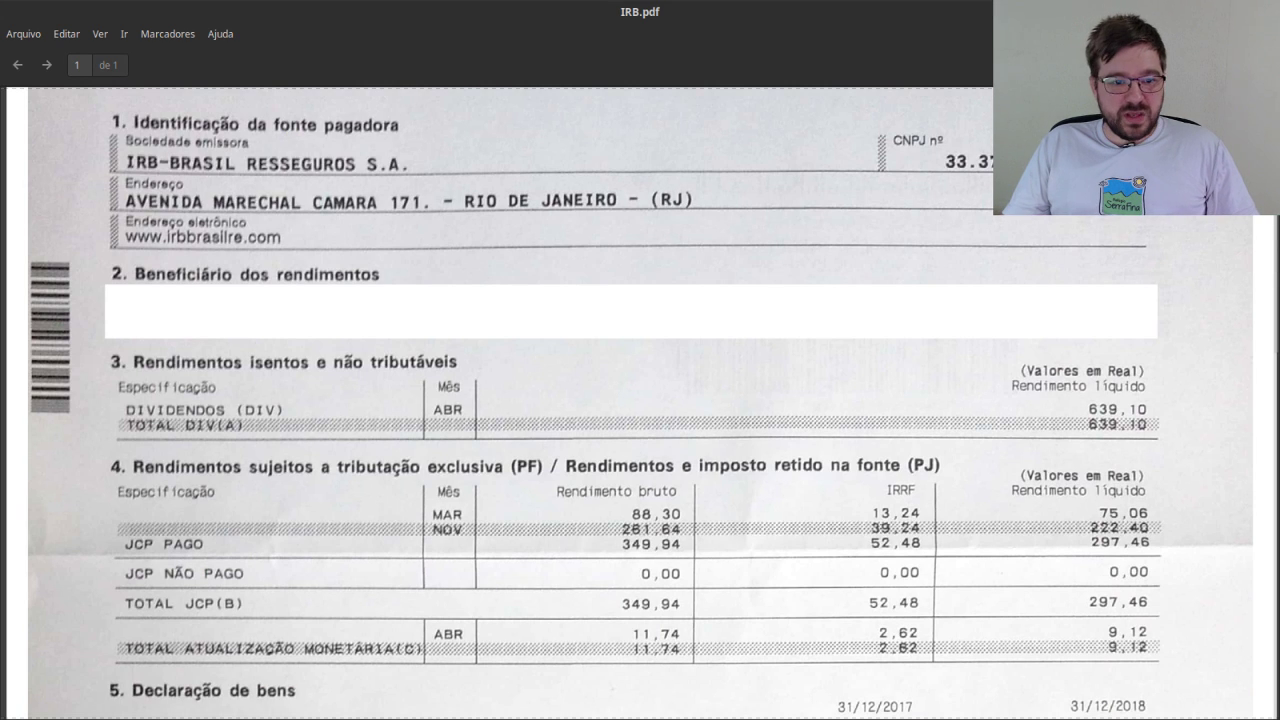
{"action": "key", "text": "alt+Tab"}
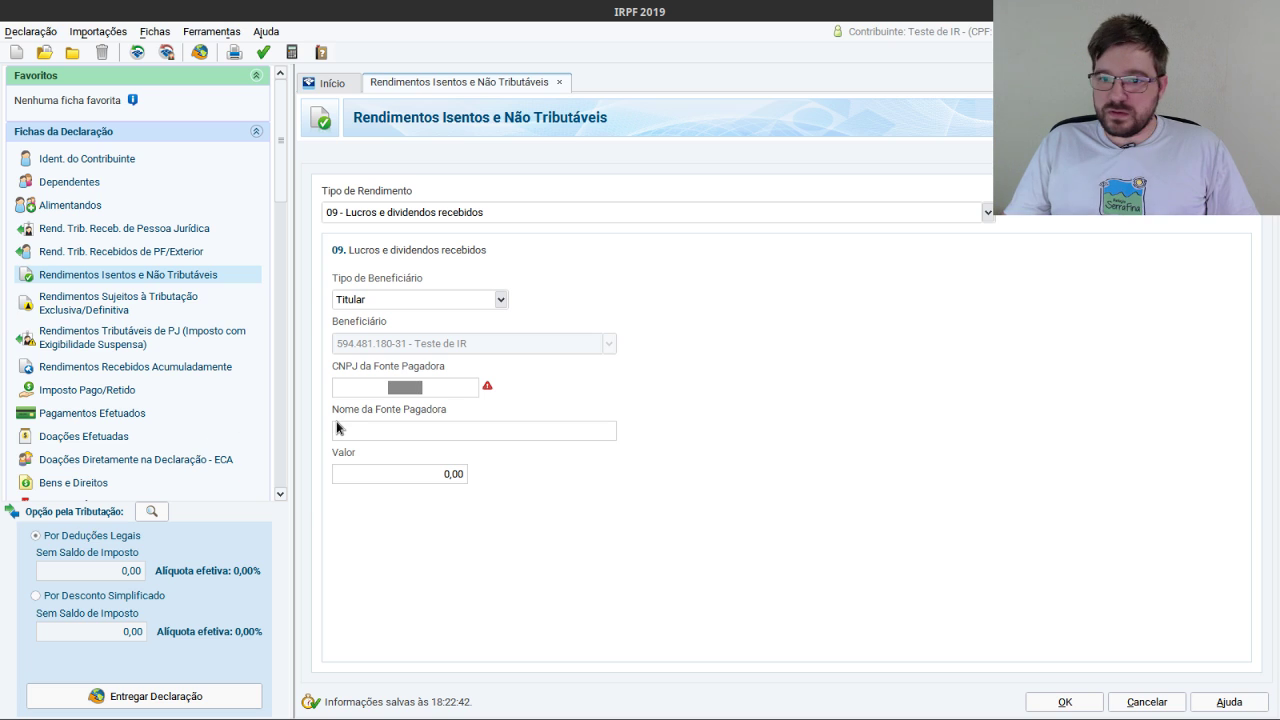
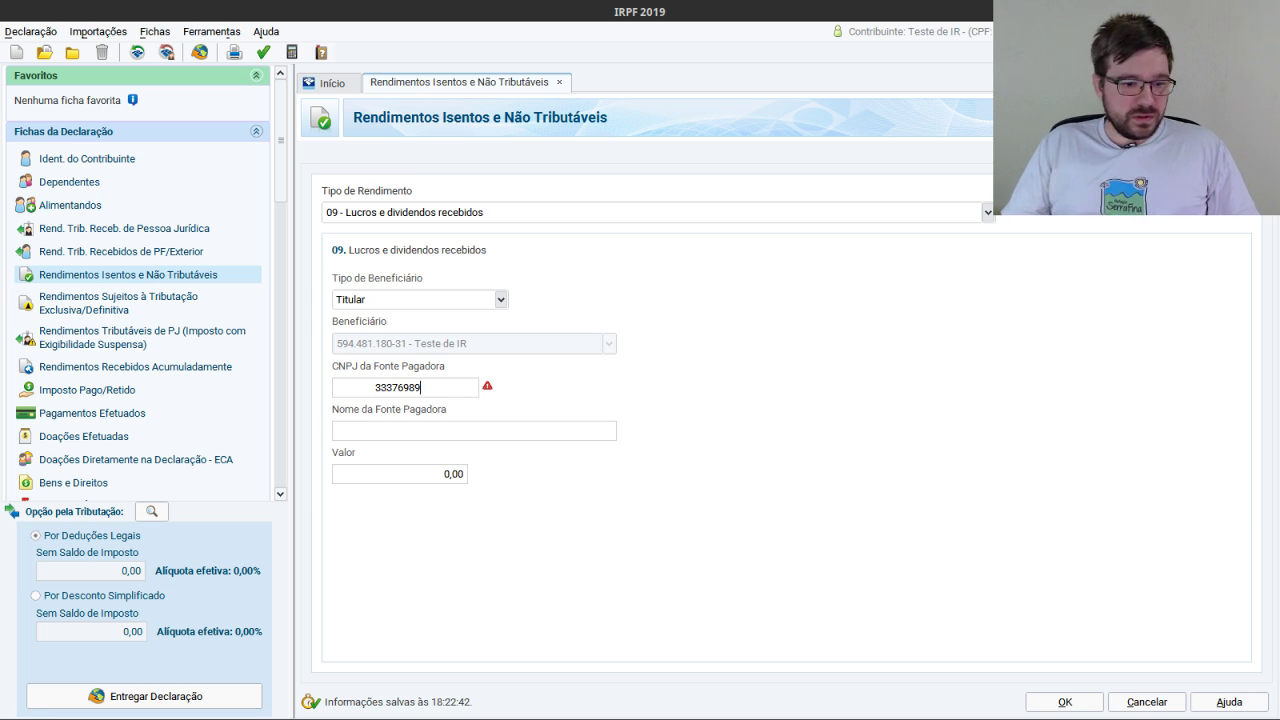
{"action": "key", "text": "alt+Tab"}
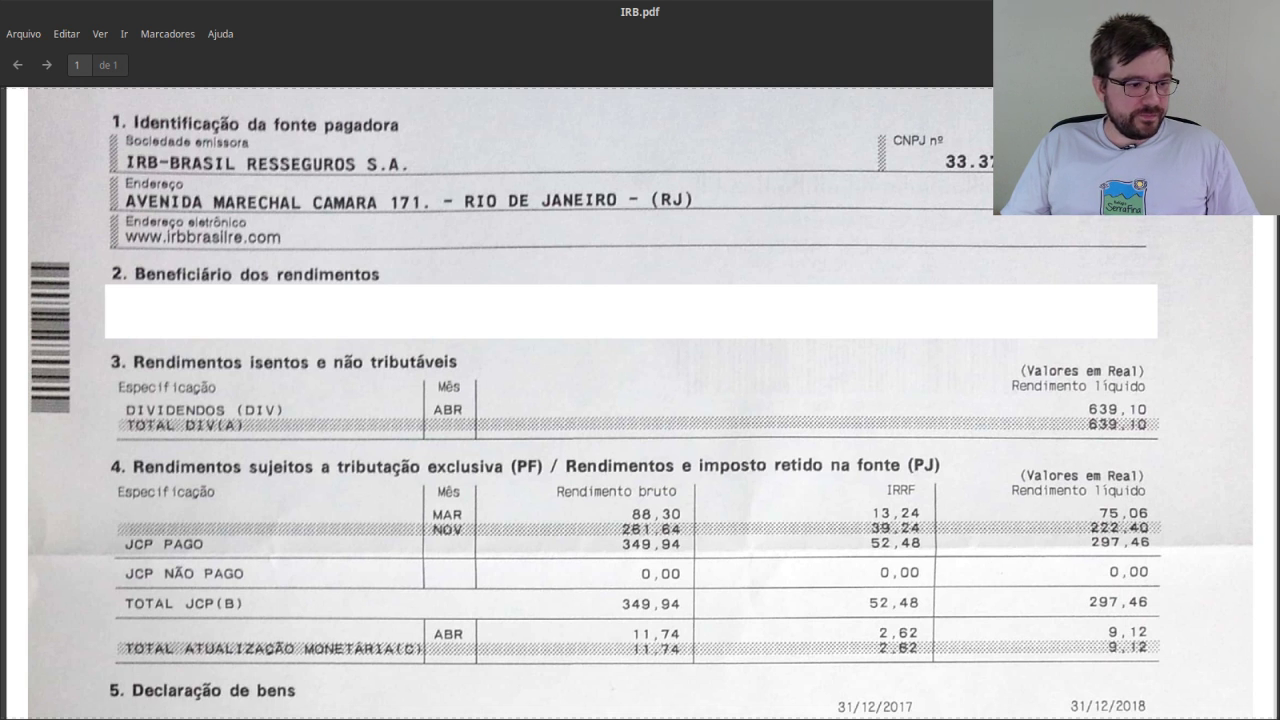
{"action": "key", "text": "alt+Tab"}
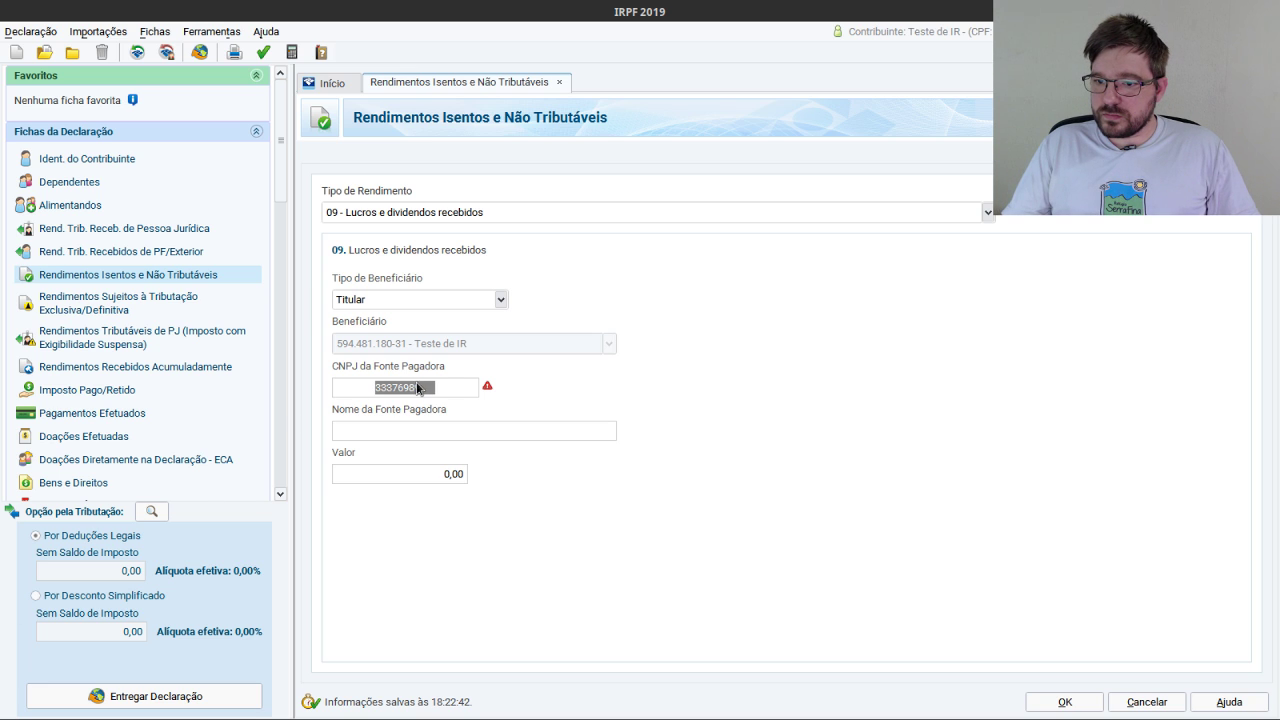
{"action": "left_click", "coordinate": [419, 389]}
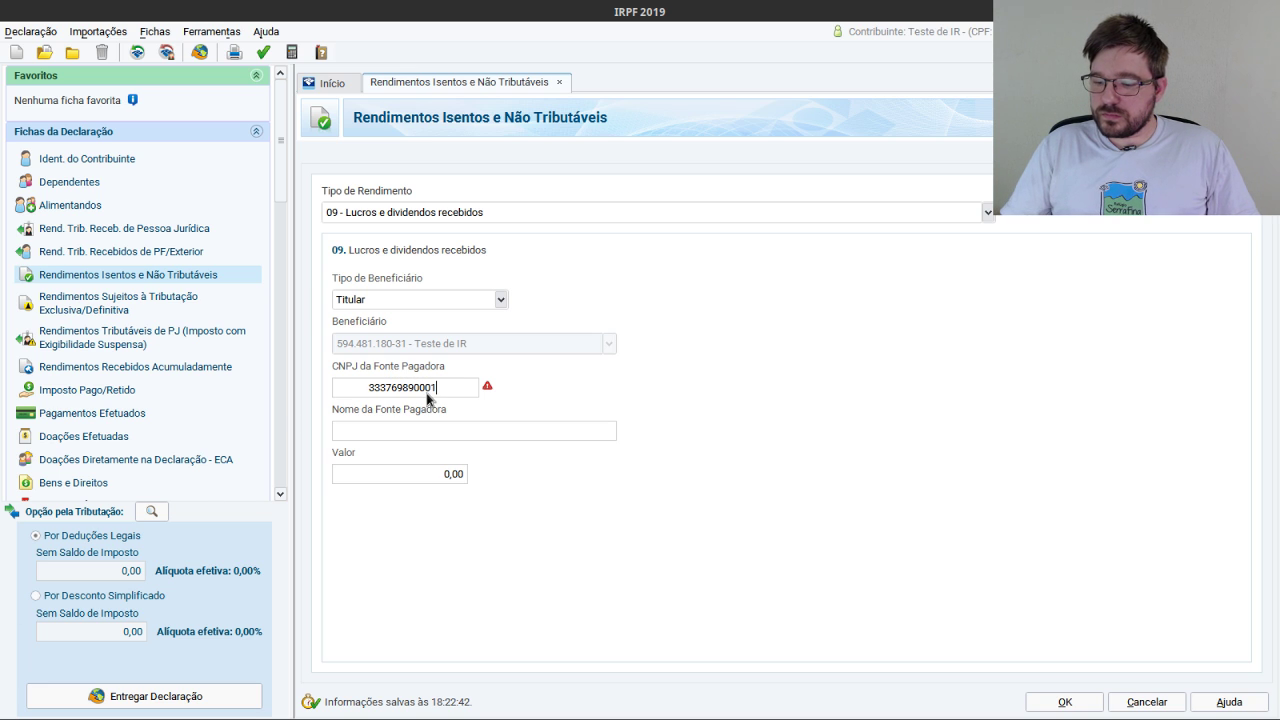
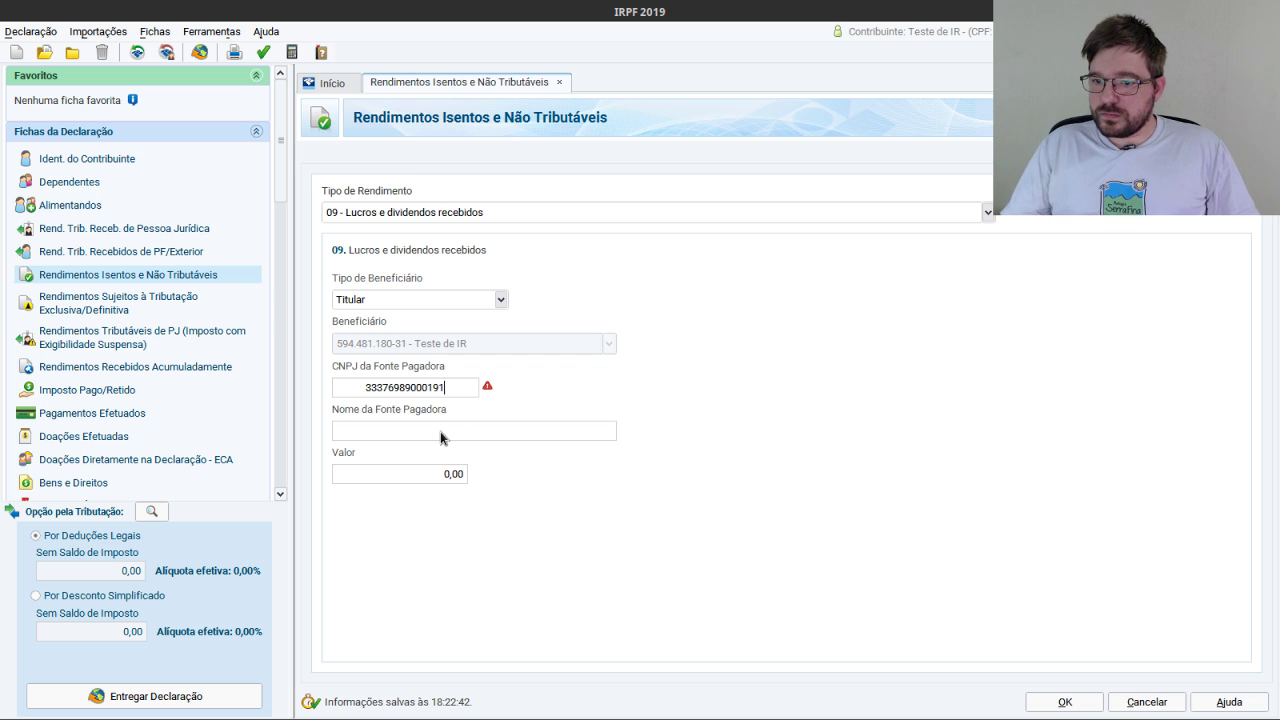
Fill in payer name IRB-BRASIL RESSEGUROS S.A. and value 639,10, then save the entry.
{"action": "left_click", "coordinate": [440, 437]}
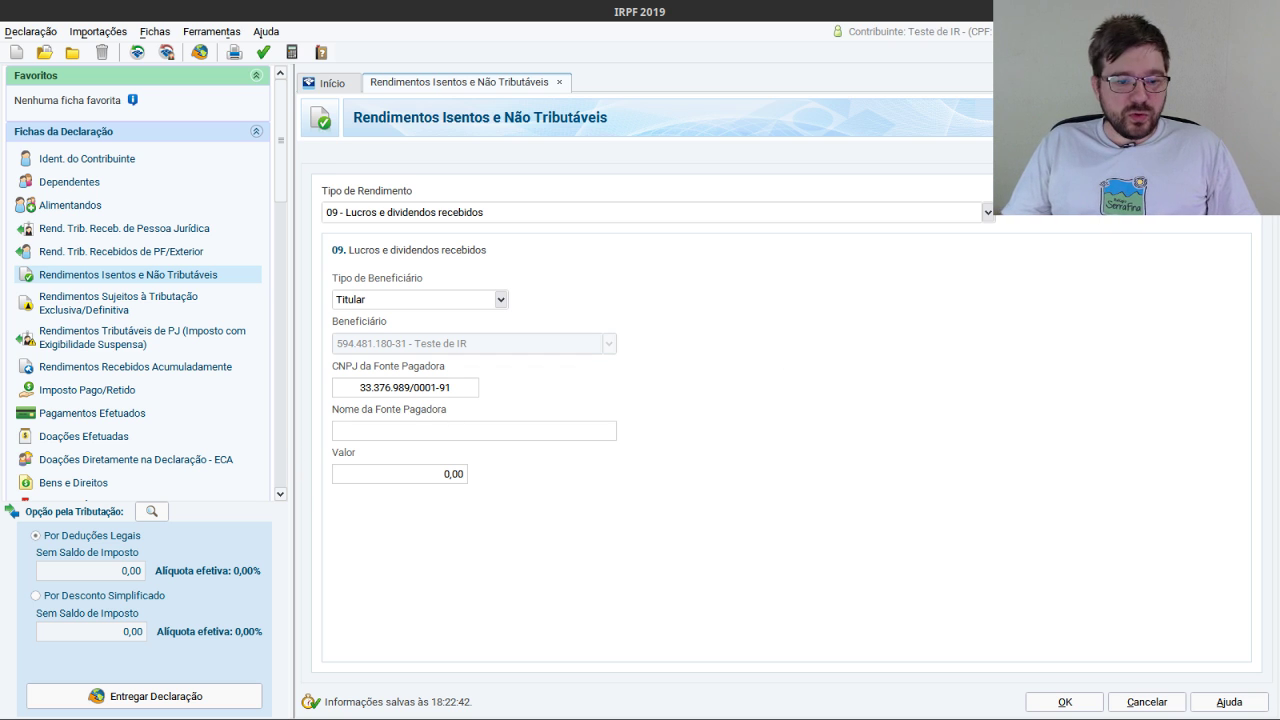
{"action": "key", "text": "alt+Tab"}
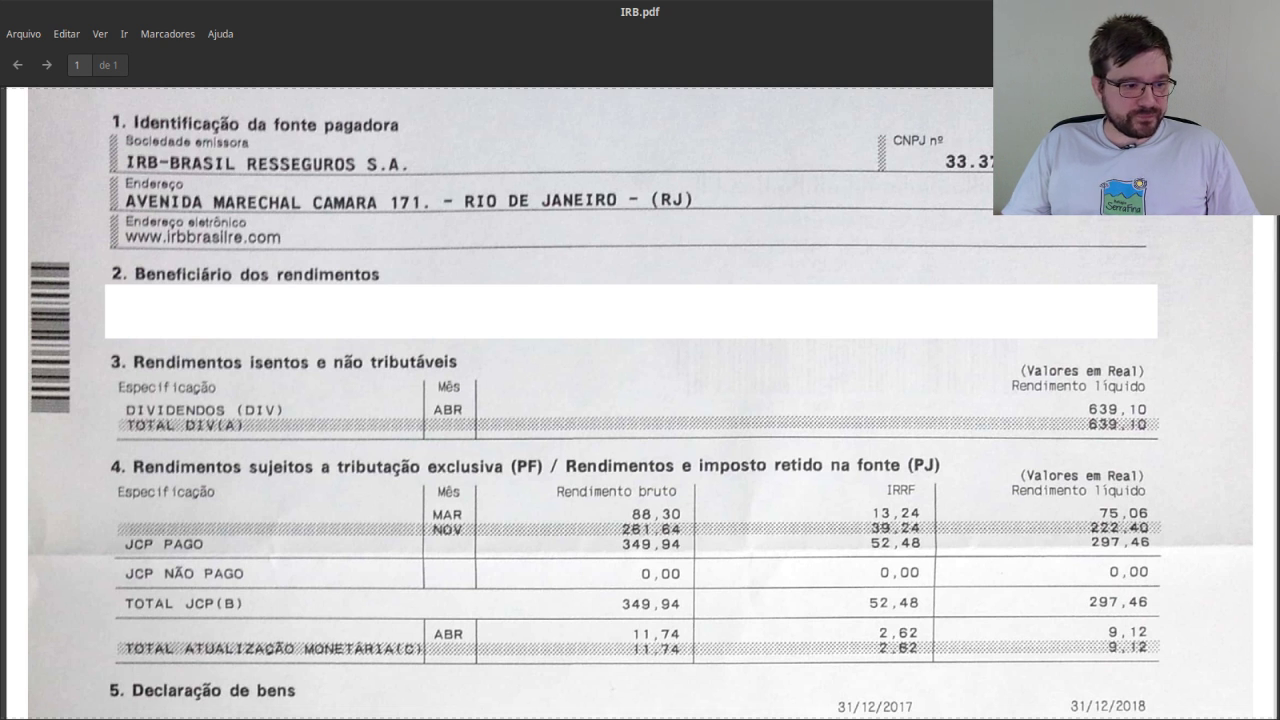
{"action": "key", "text": "alt+Tab"}
{"action": "type", "text": "IRB-"}
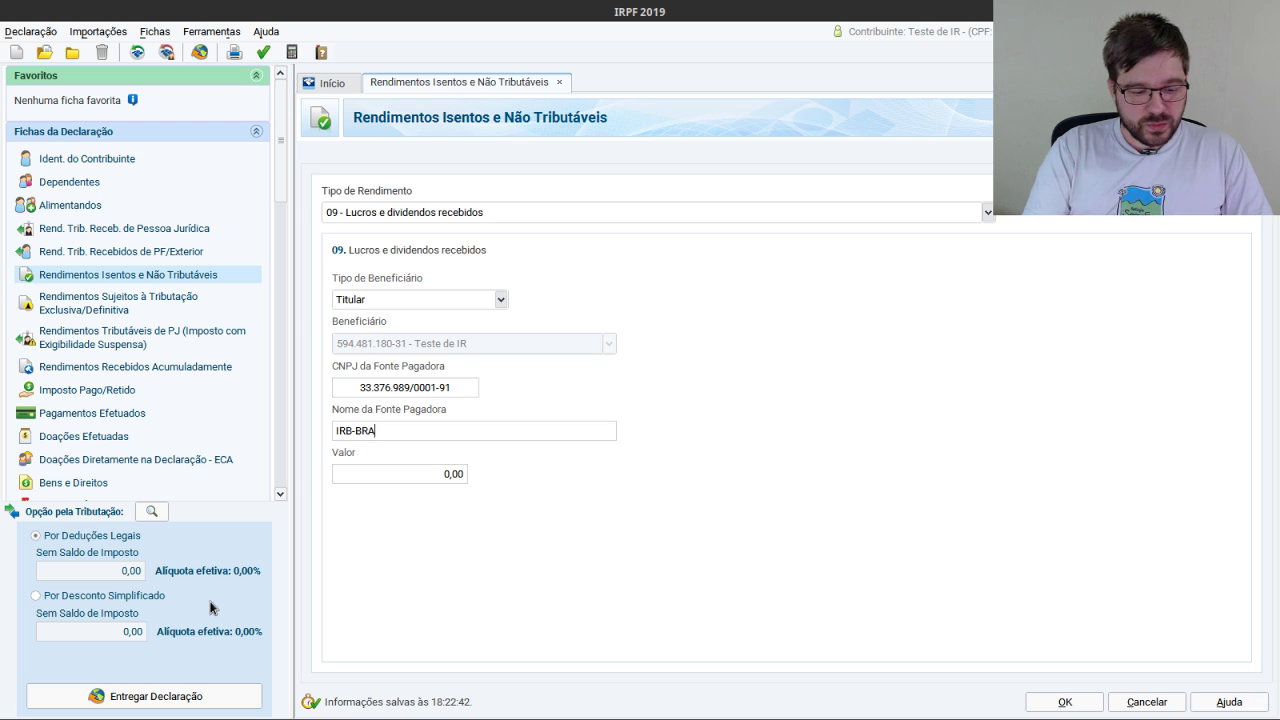
{"action": "type", "text": "BRASIL "}
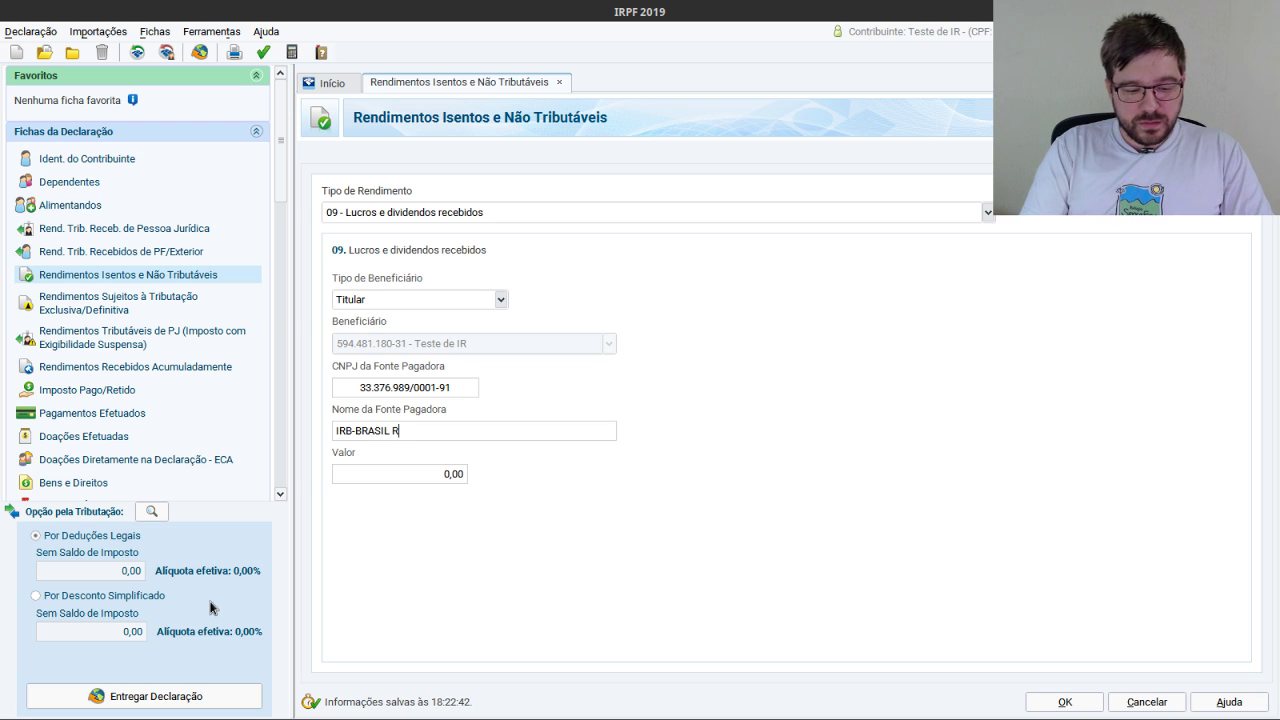
{"action": "type", "text": "RESSEGUROS"}
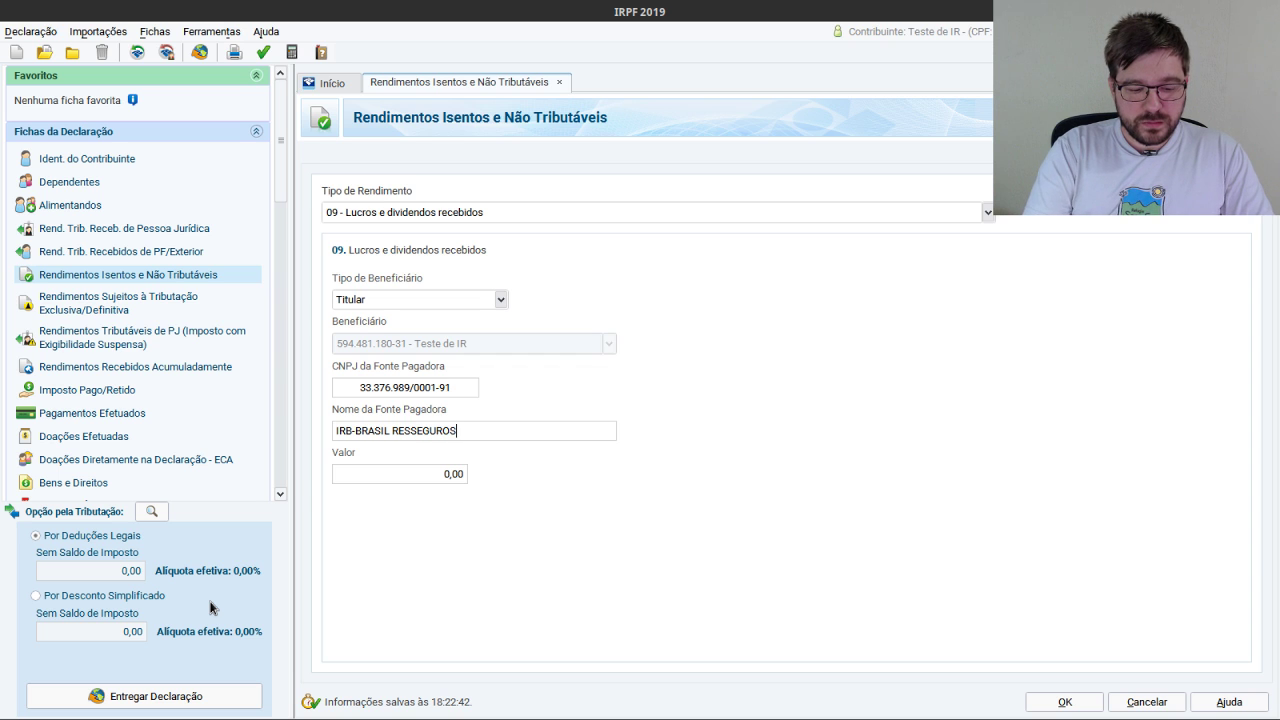
{"action": "type", "text": " S.A."}
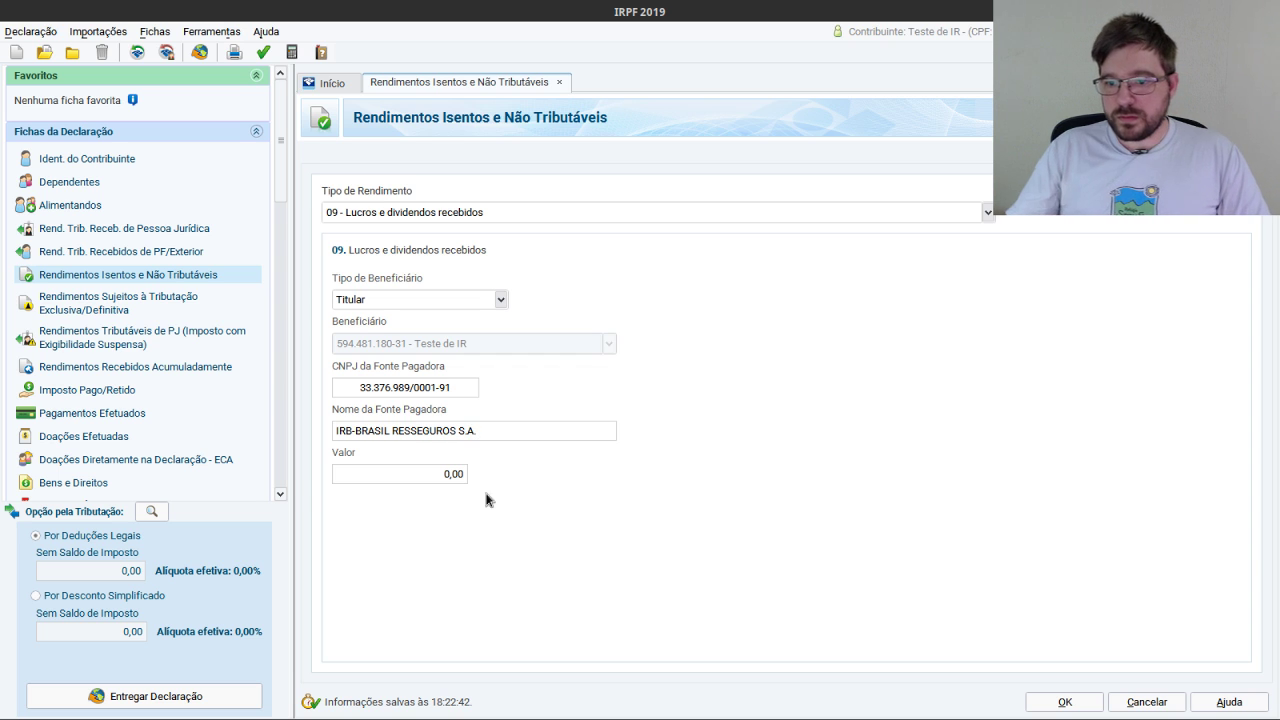
{"action": "left_click", "coordinate": [450, 475]}
{"action": "key", "text": "alt+Tab"}
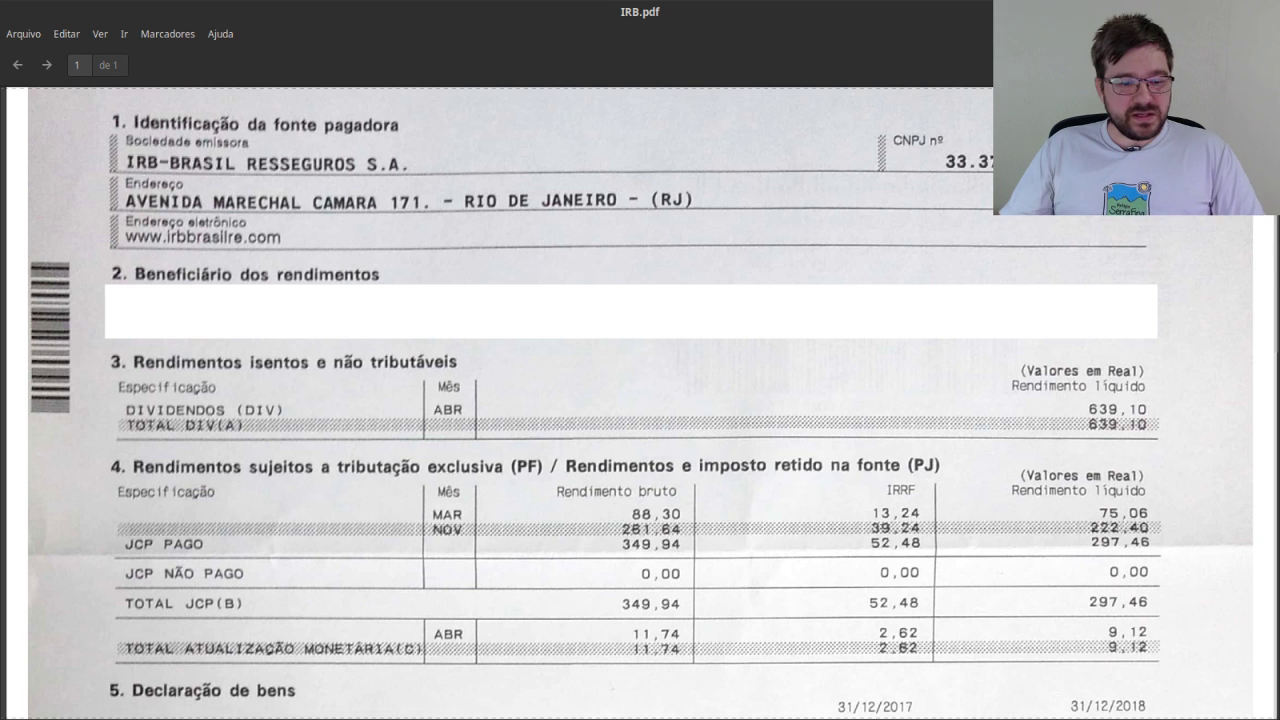
{"action": "key", "text": "alt+Tab"}
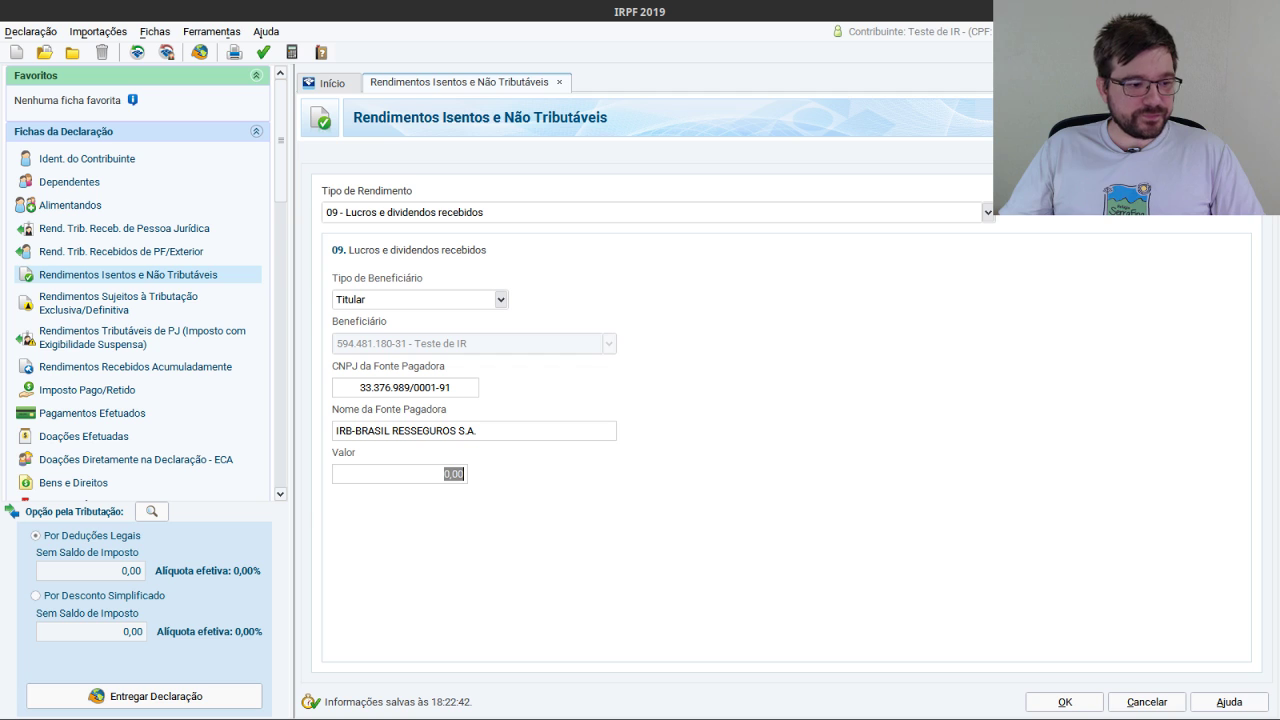
{"action": "type", "text": "639,10"}
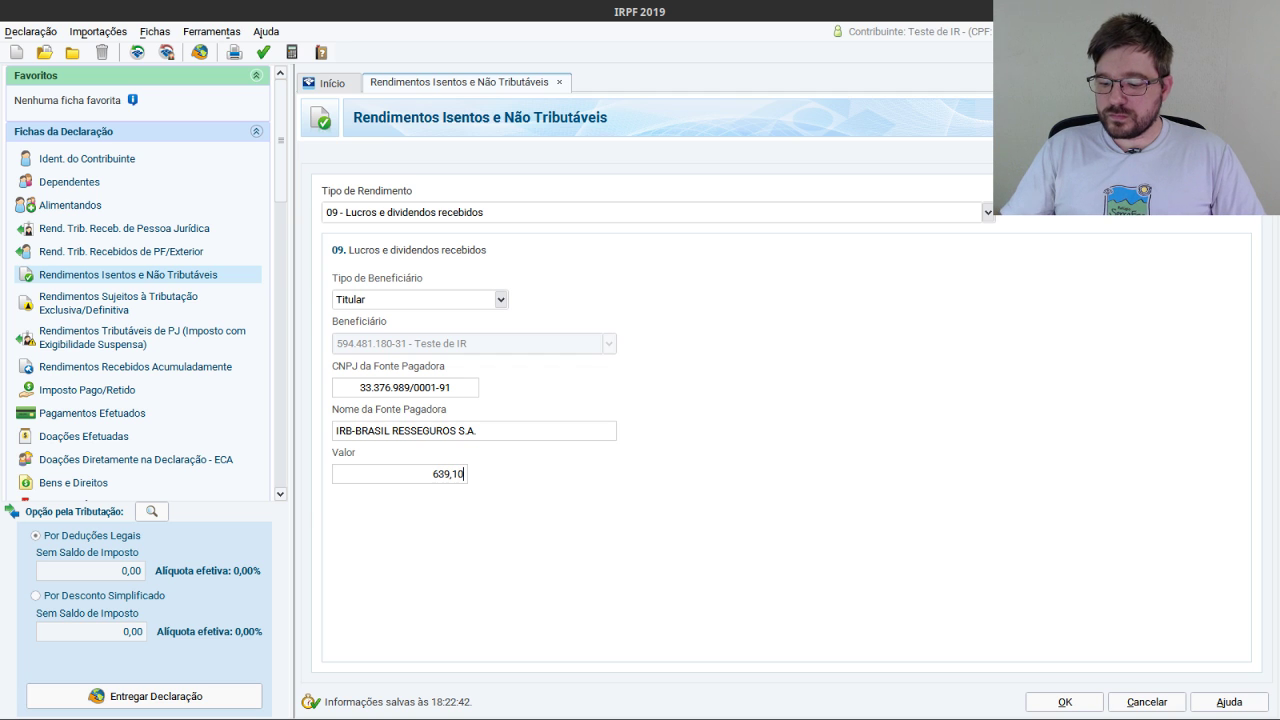
{"action": "left_click", "coordinate": [1058, 701]}
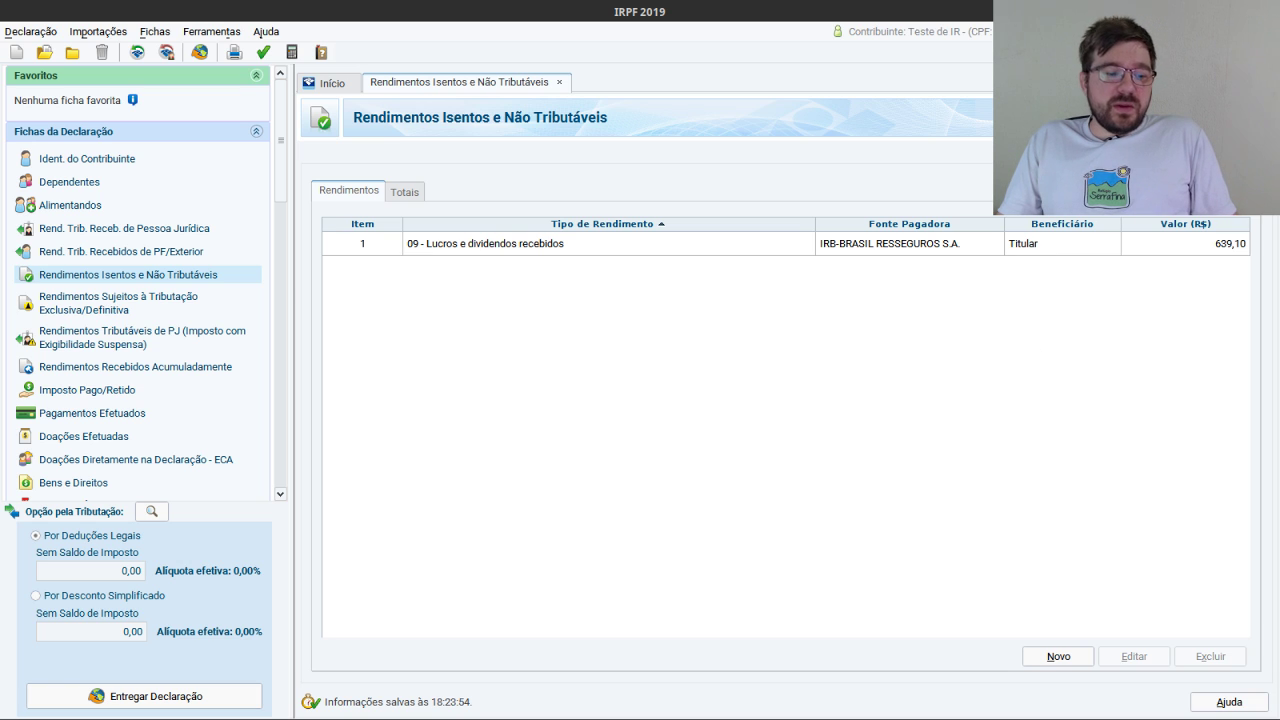
Recheck IRB.pdf, then go to the Rendimentos Sujeitos à Tributação Exclusiva/Definitiva section.
{"action": "key", "text": "alt+Tab"}
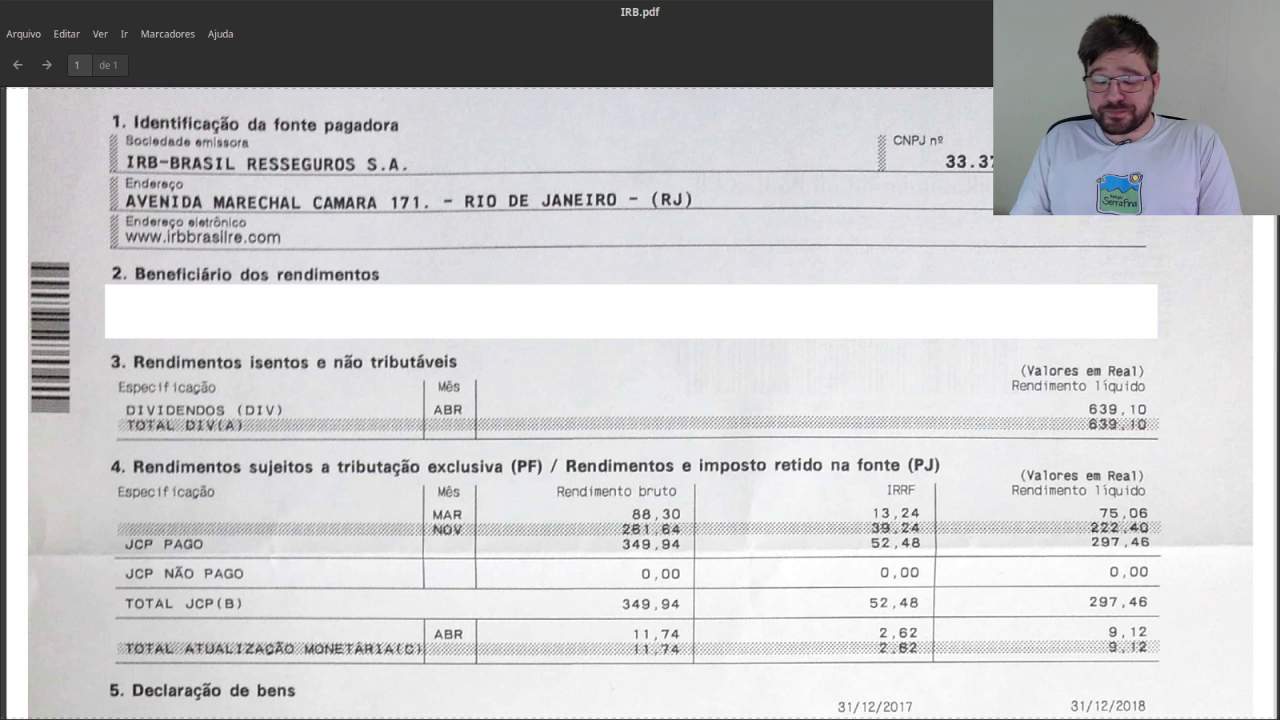
{"action": "key", "text": "alt+Tab"}
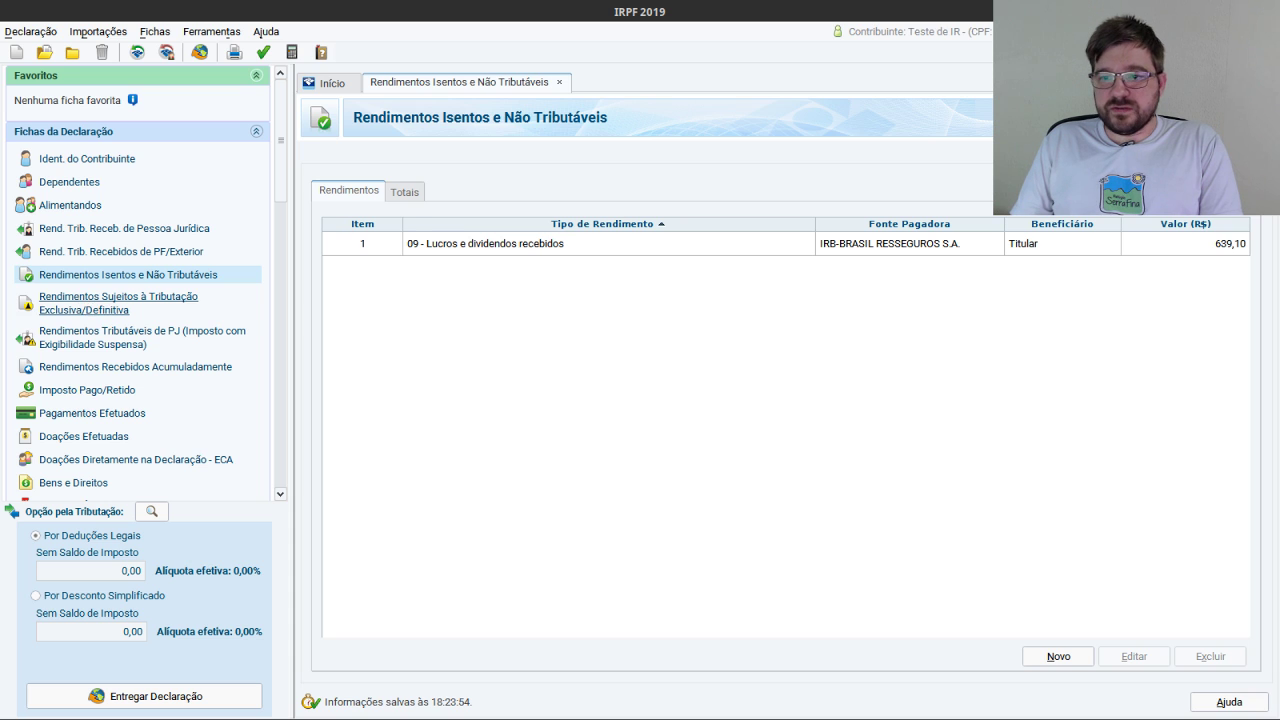
{"action": "left_click", "coordinate": [85, 304]}
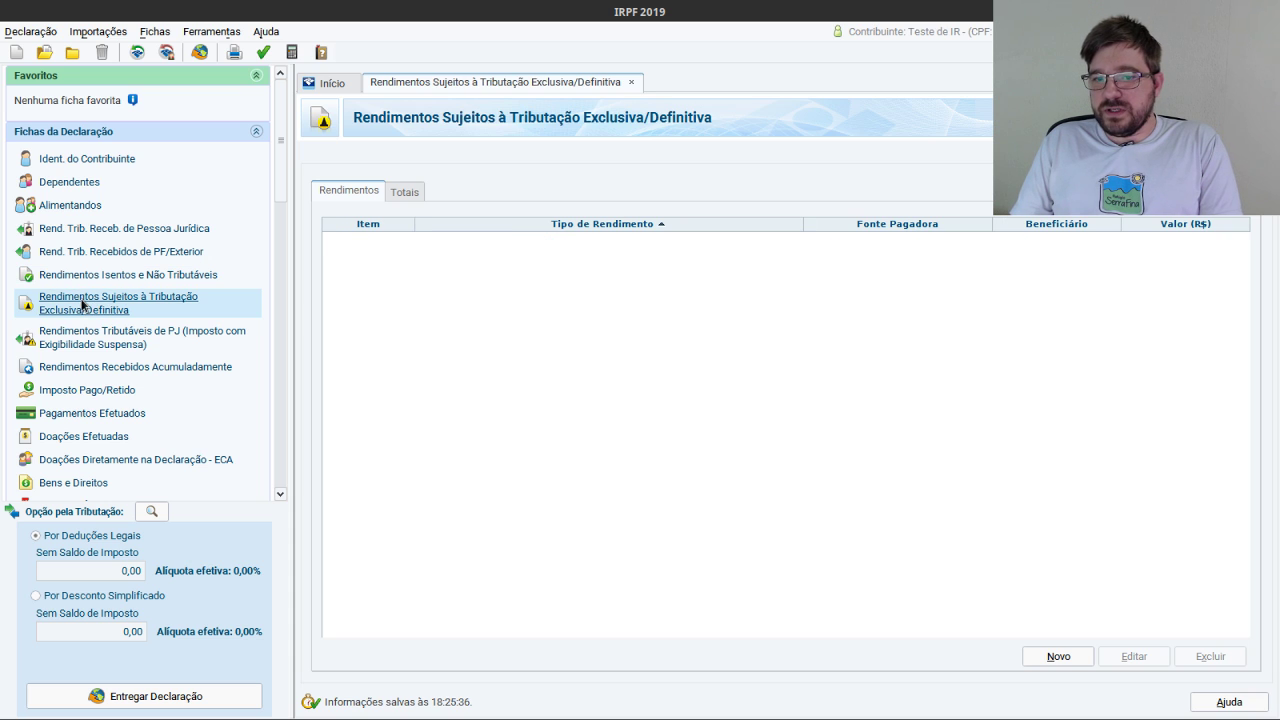
Add a type 10 - Juros sobre capital próprio entry with IRB-Brasil's CNPJ, filling payer IRB-BRASIL RESSEGUROS S.A.
{"action": "left_click", "coordinate": [1052, 656]}
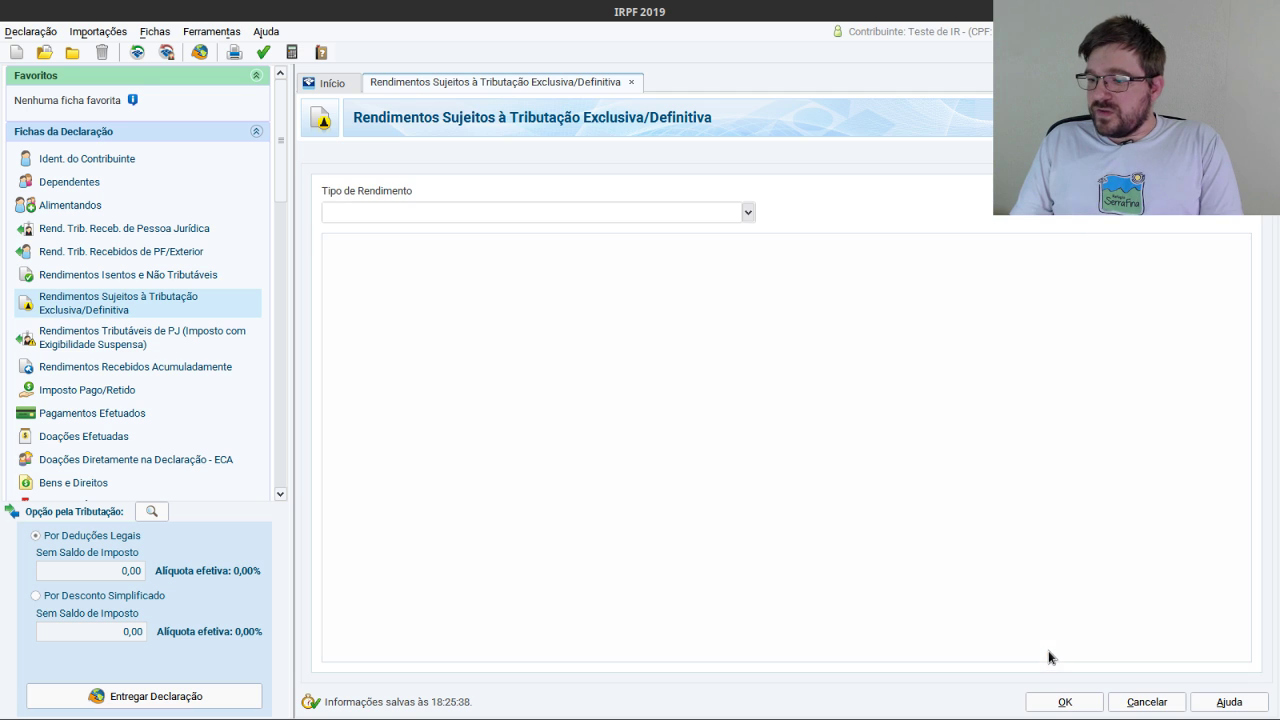
{"action": "left_click", "coordinate": [747, 213]}
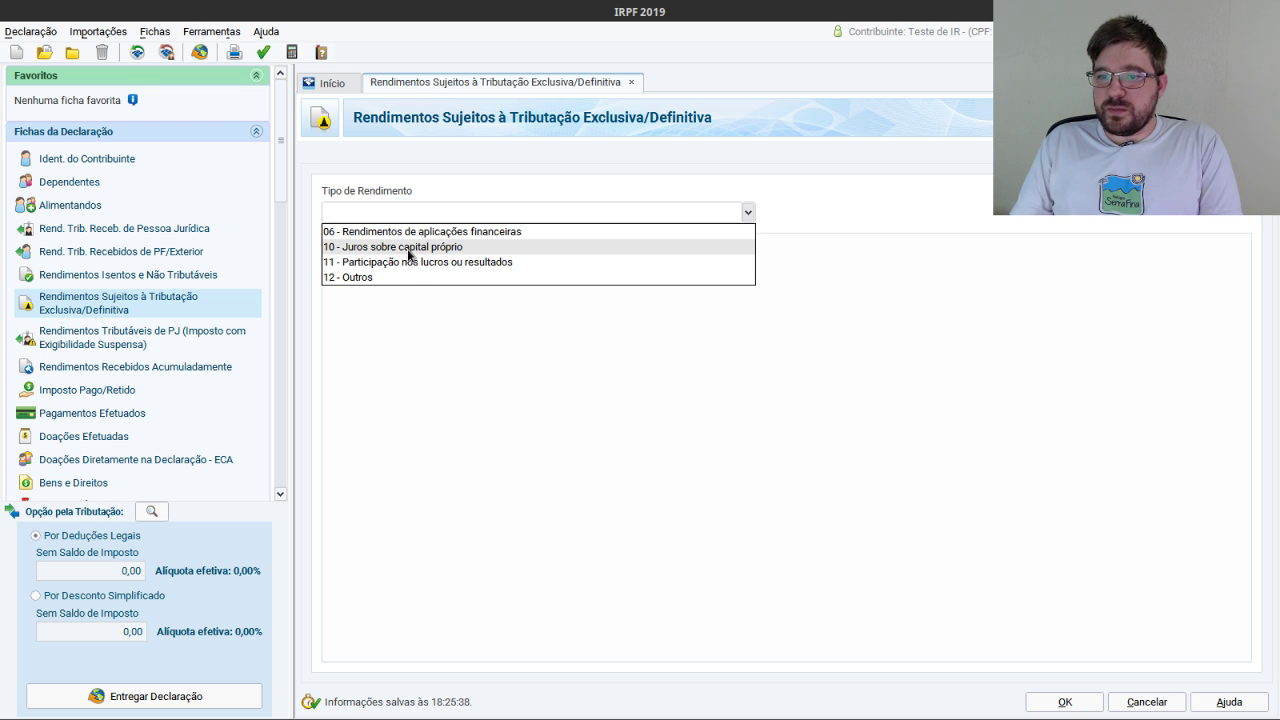
{"action": "left_click", "coordinate": [410, 253]}
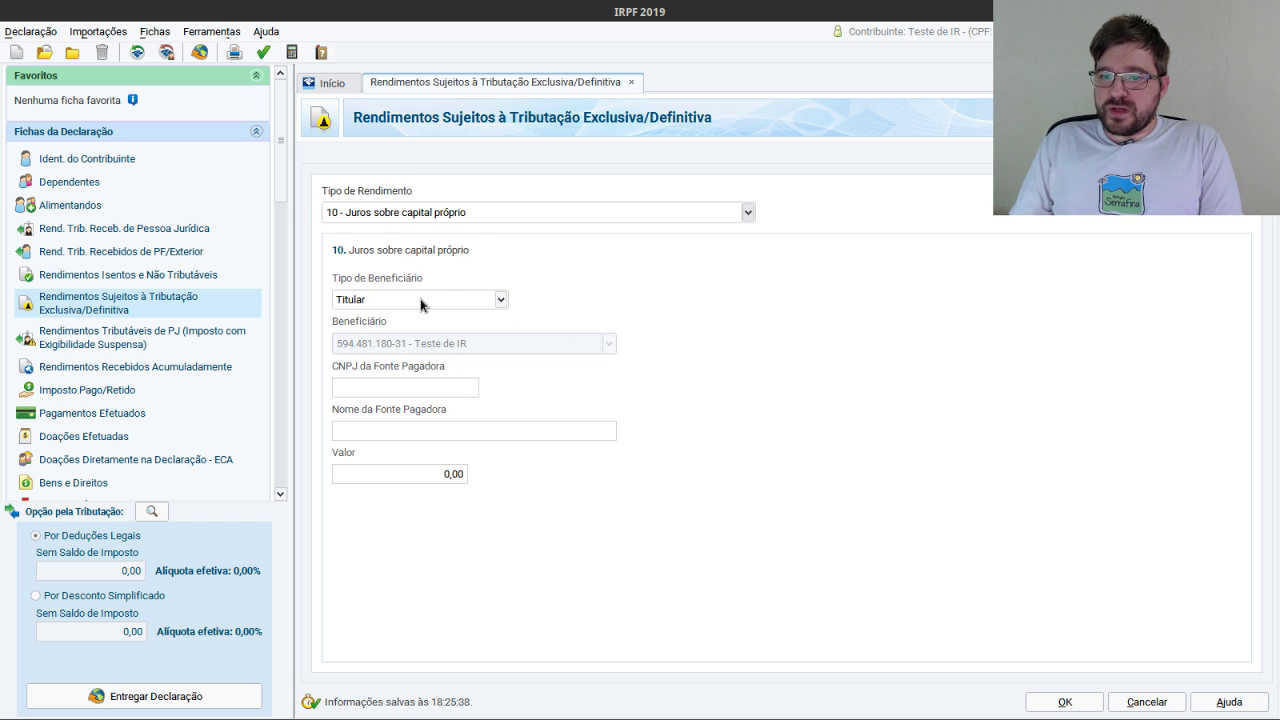
{"action": "left_click", "coordinate": [405, 388]}
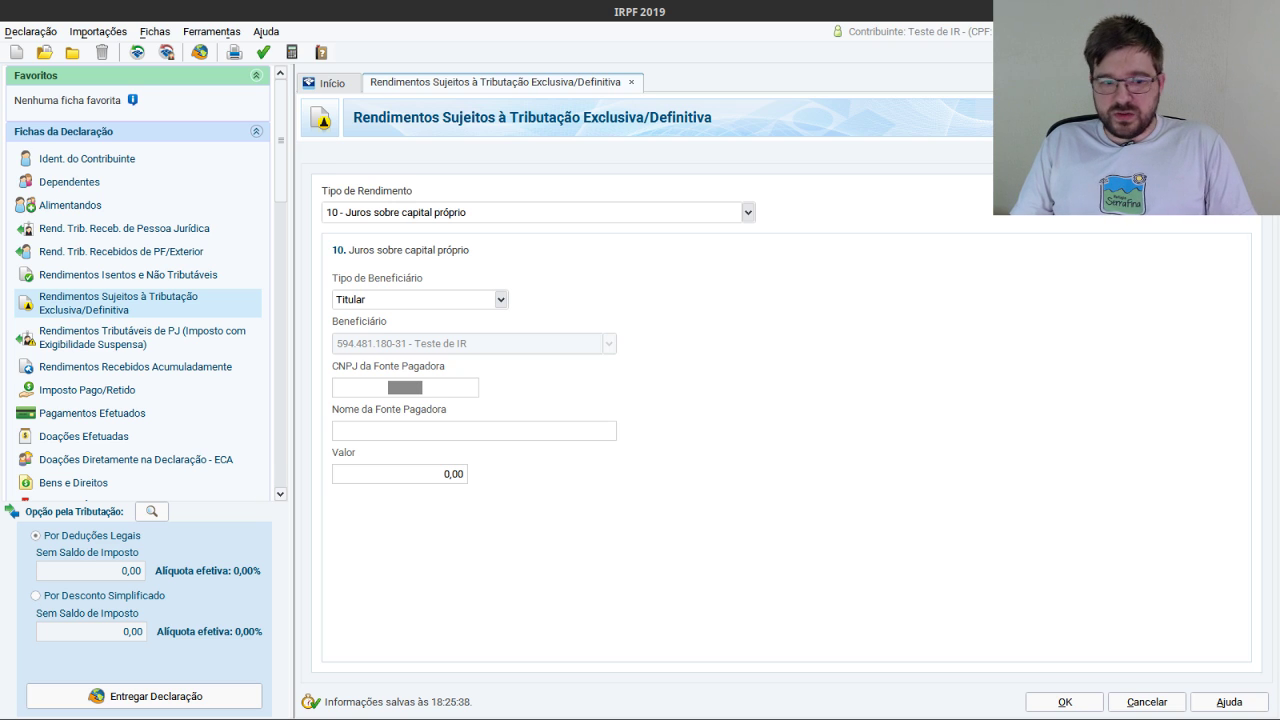
{"action": "key", "text": "alt+Tab"}
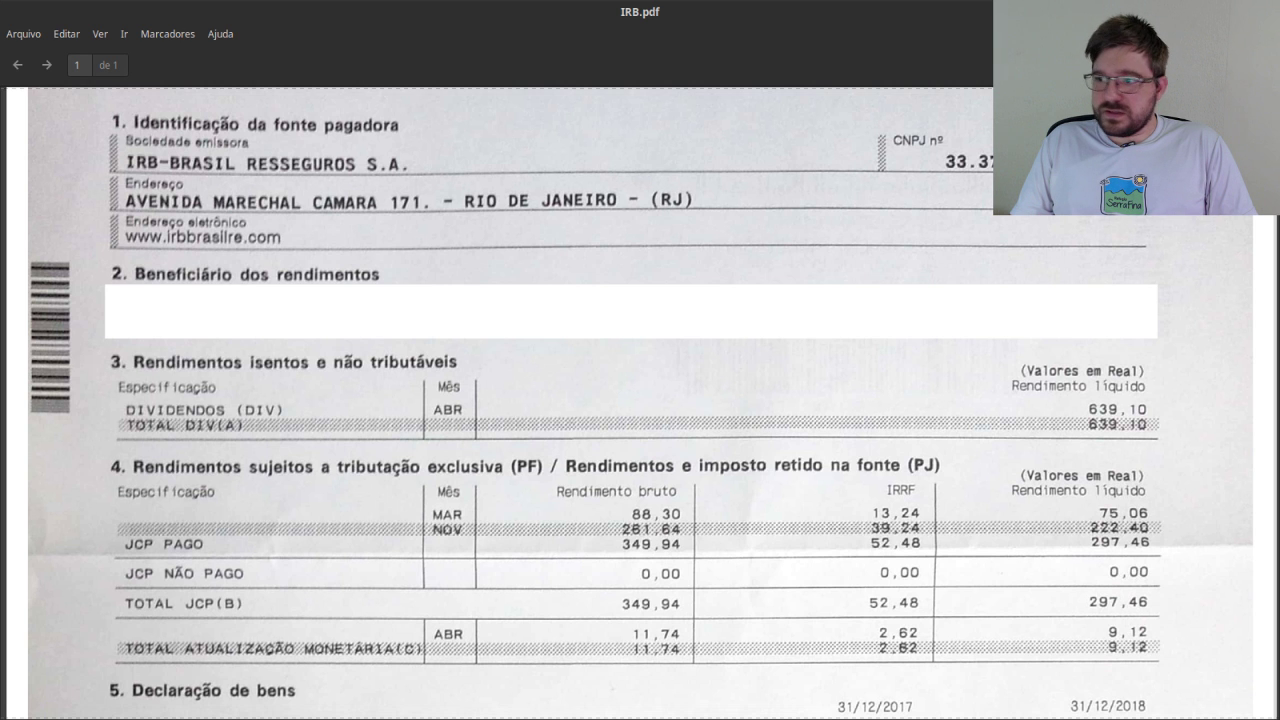
{"action": "key", "text": "alt+Tab"}
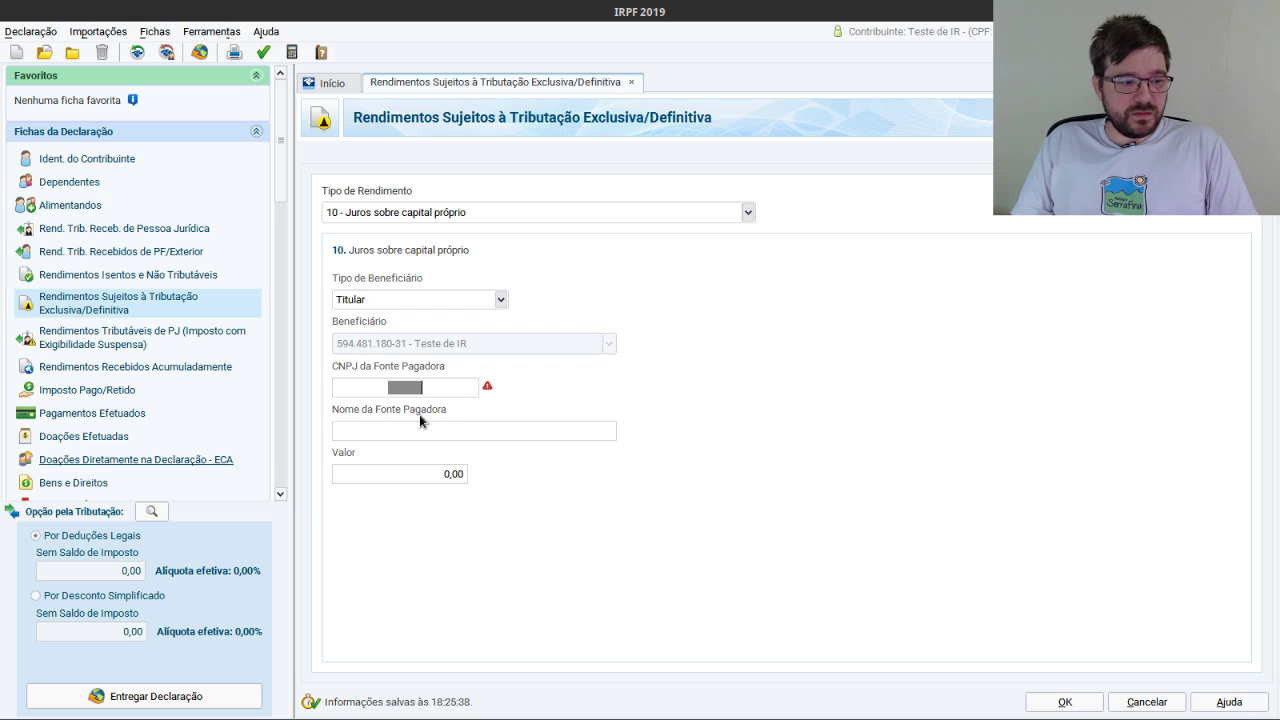
{"action": "left_click", "coordinate": [410, 390]}
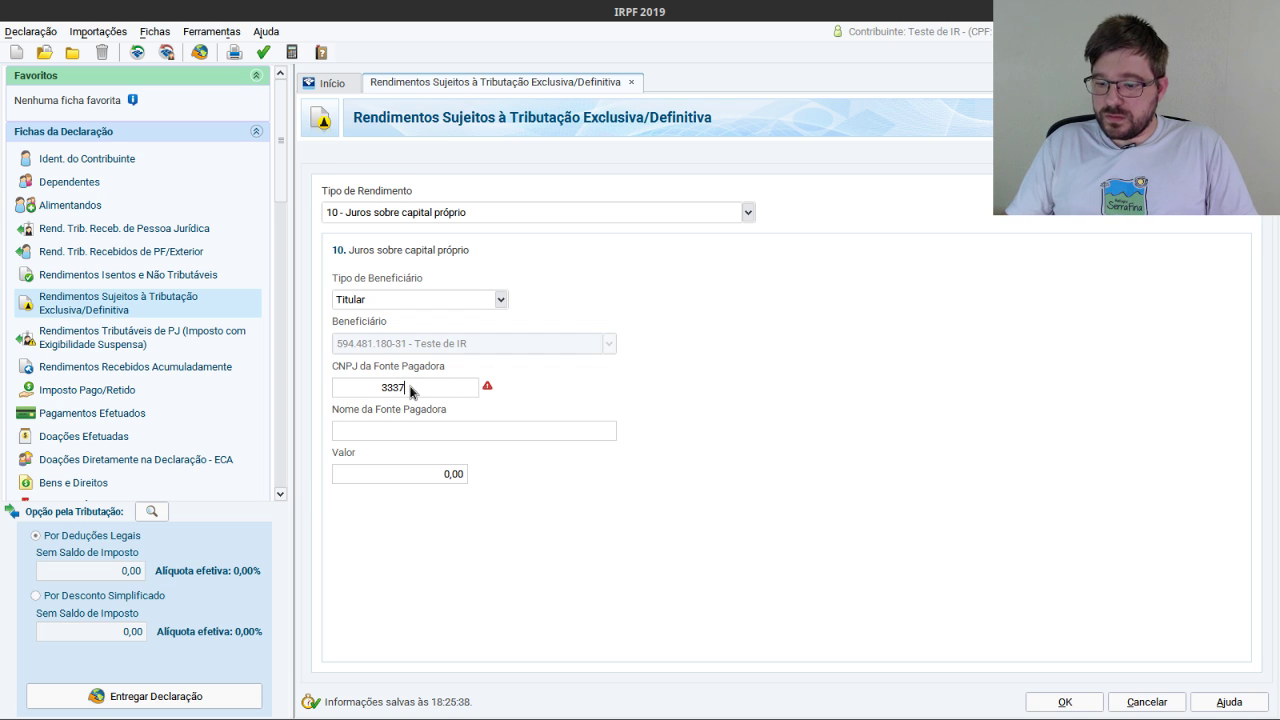
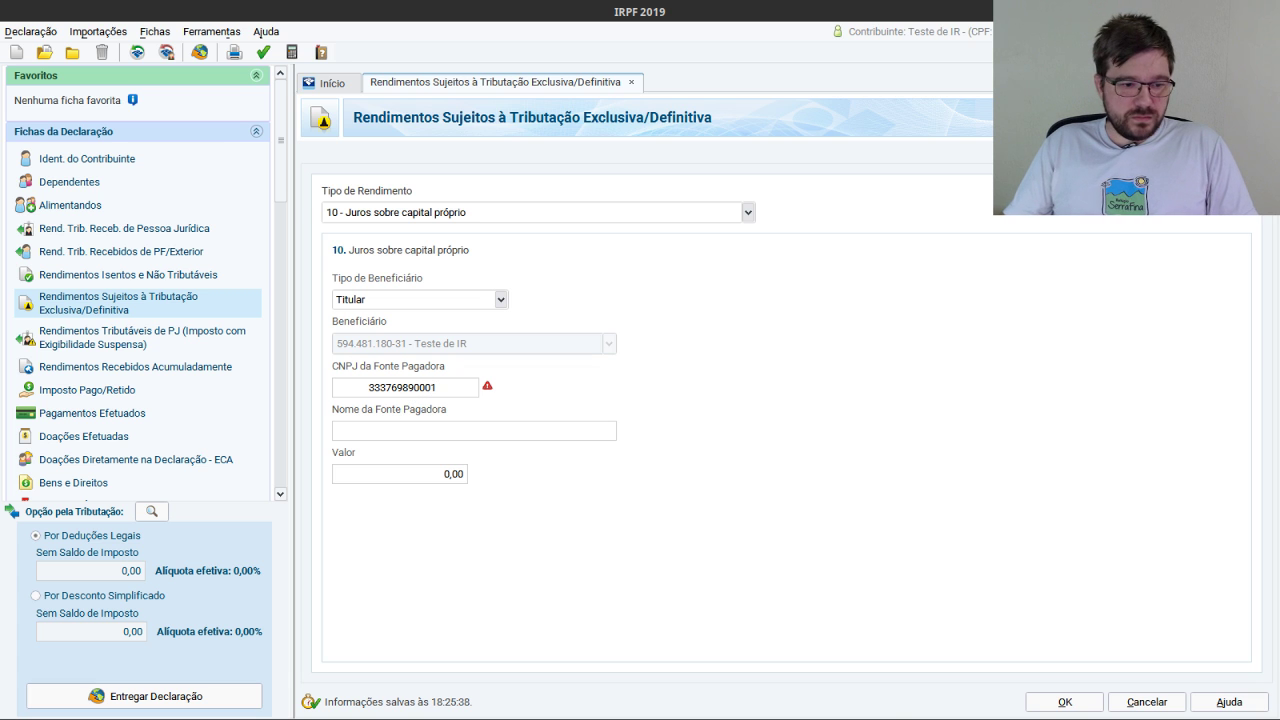
{"action": "key", "text": "alt+Tab"}
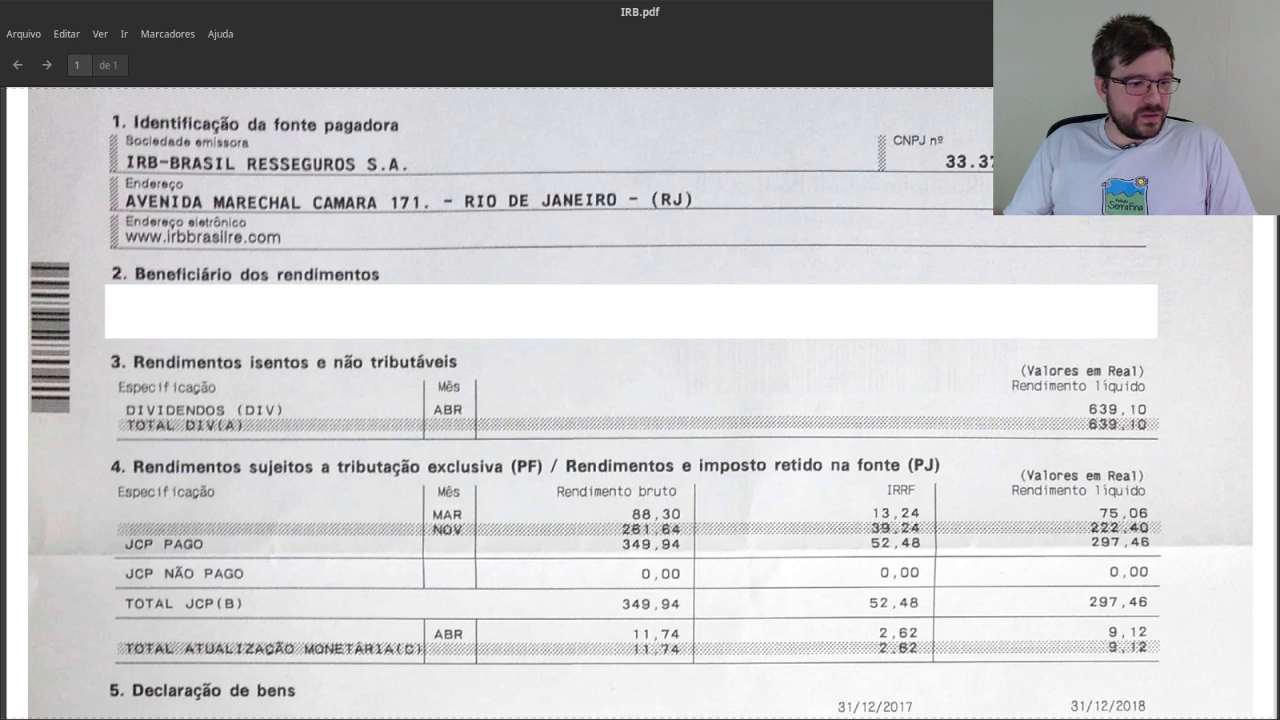
{"action": "key", "text": "alt+Tab"}
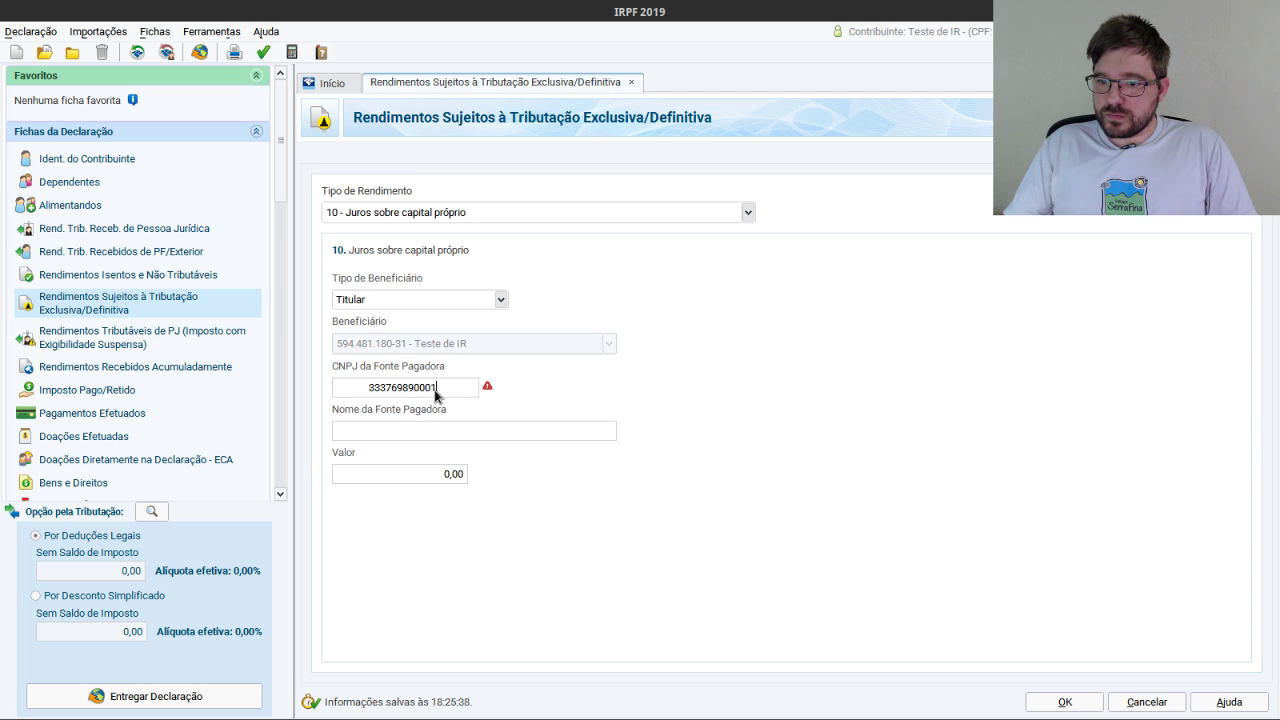
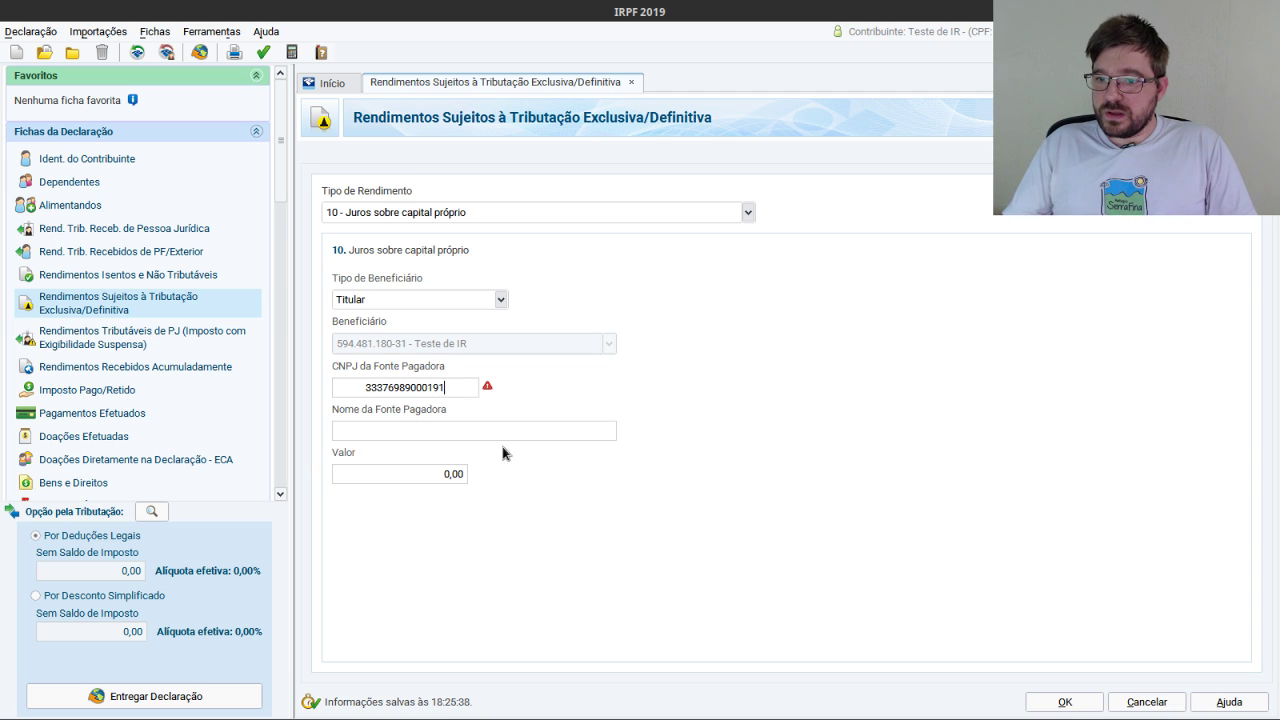
{"action": "left_click", "coordinate": [494, 440]}
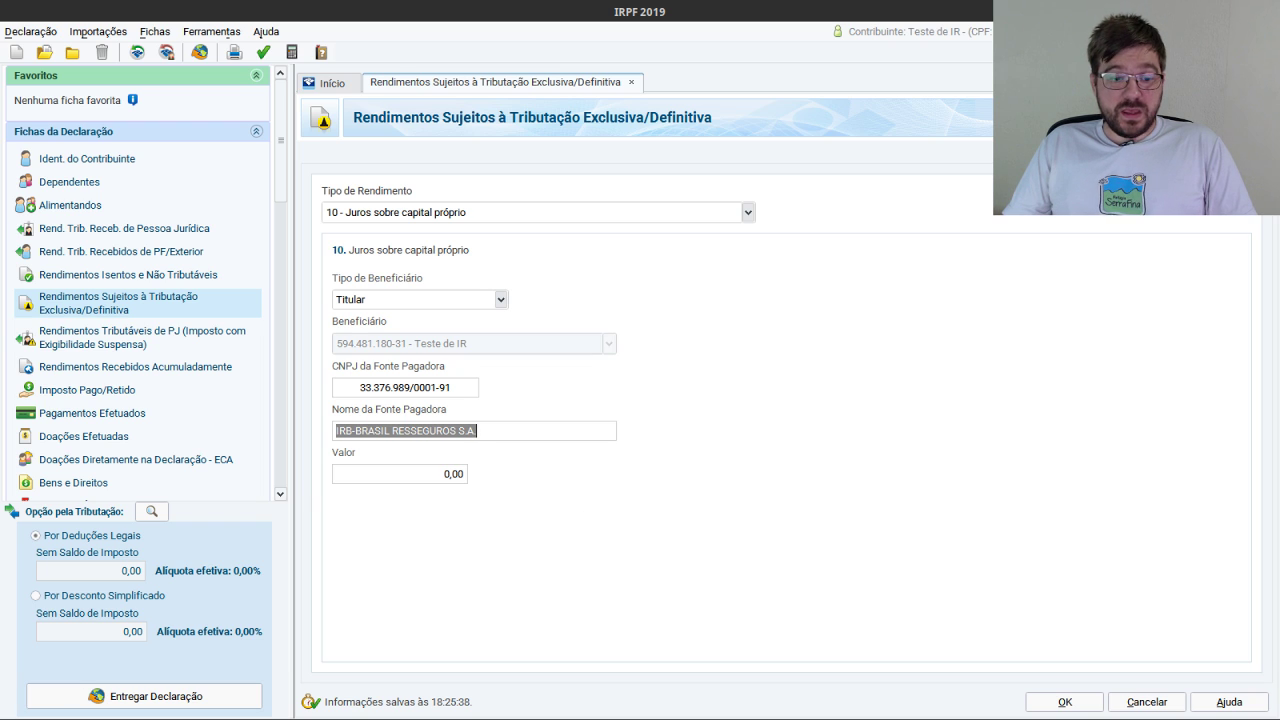
Look up the JCP amount in IRB.pdf and enter 297,46 as the value.
{"action": "key", "text": "alt+Tab"}
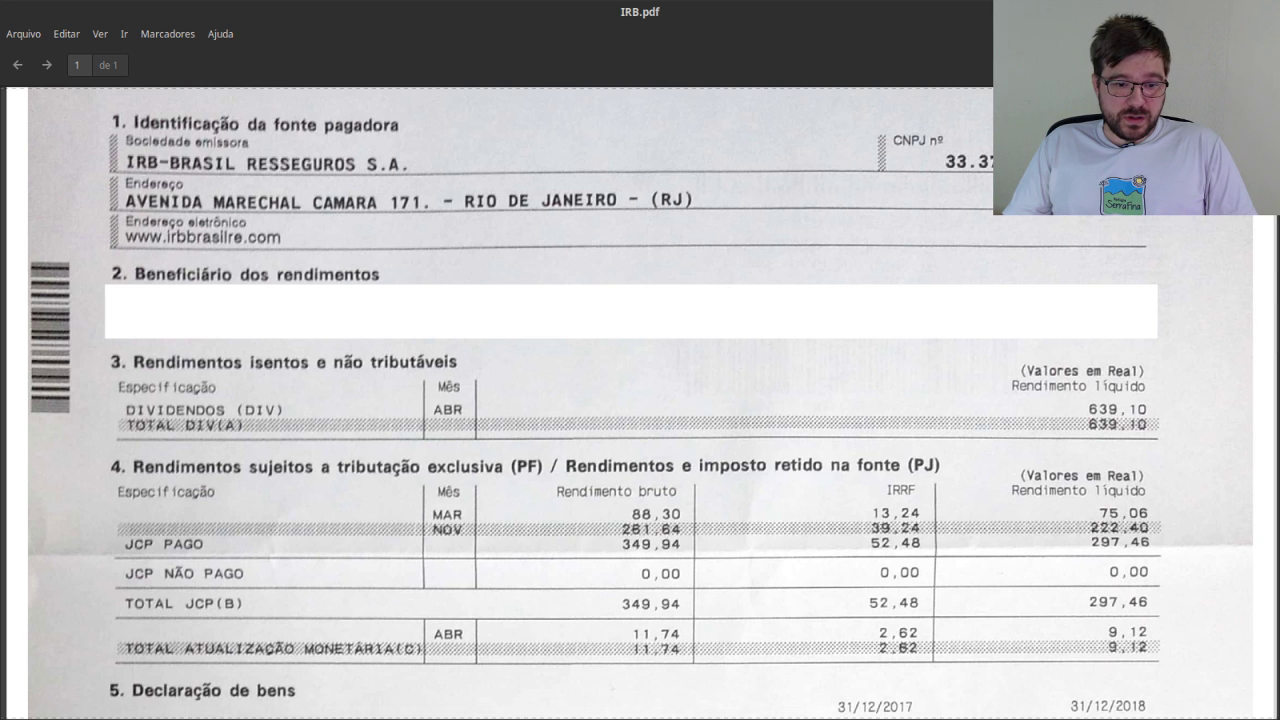
{"action": "key", "text": "alt+Tab"}
{"action": "left_click", "coordinate": [455, 474]}
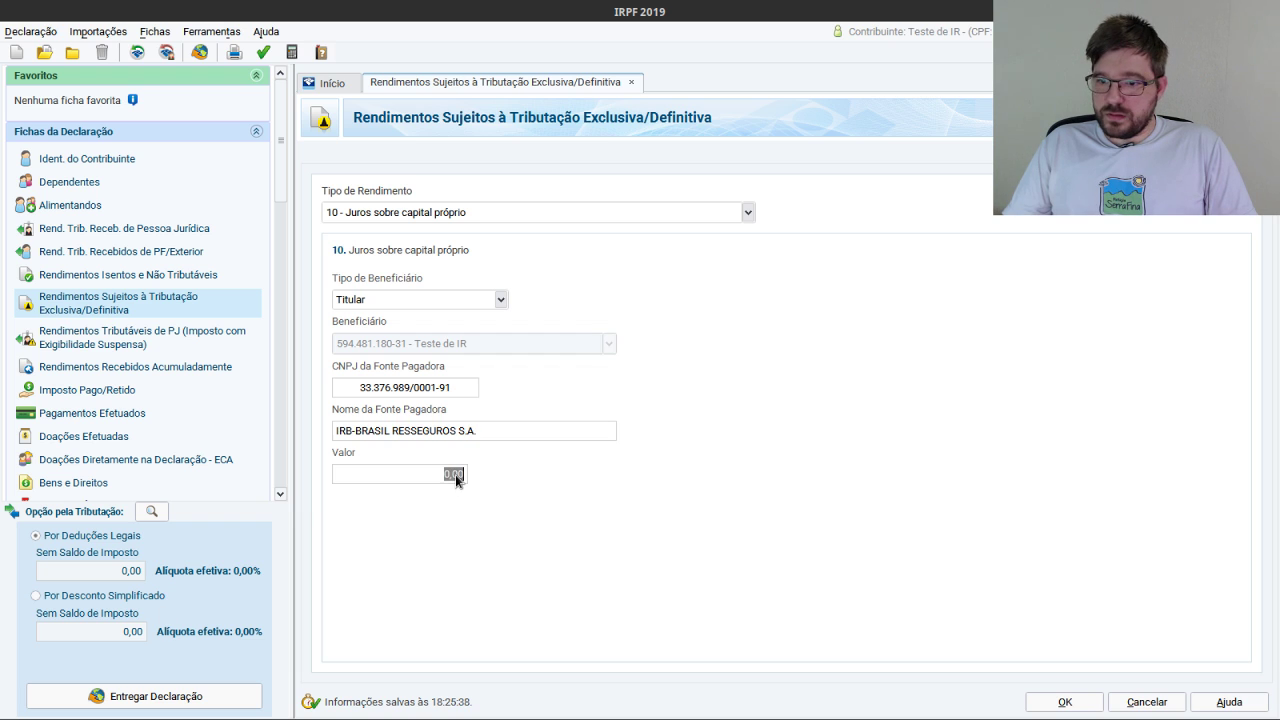
{"action": "type", "text": "29746"}
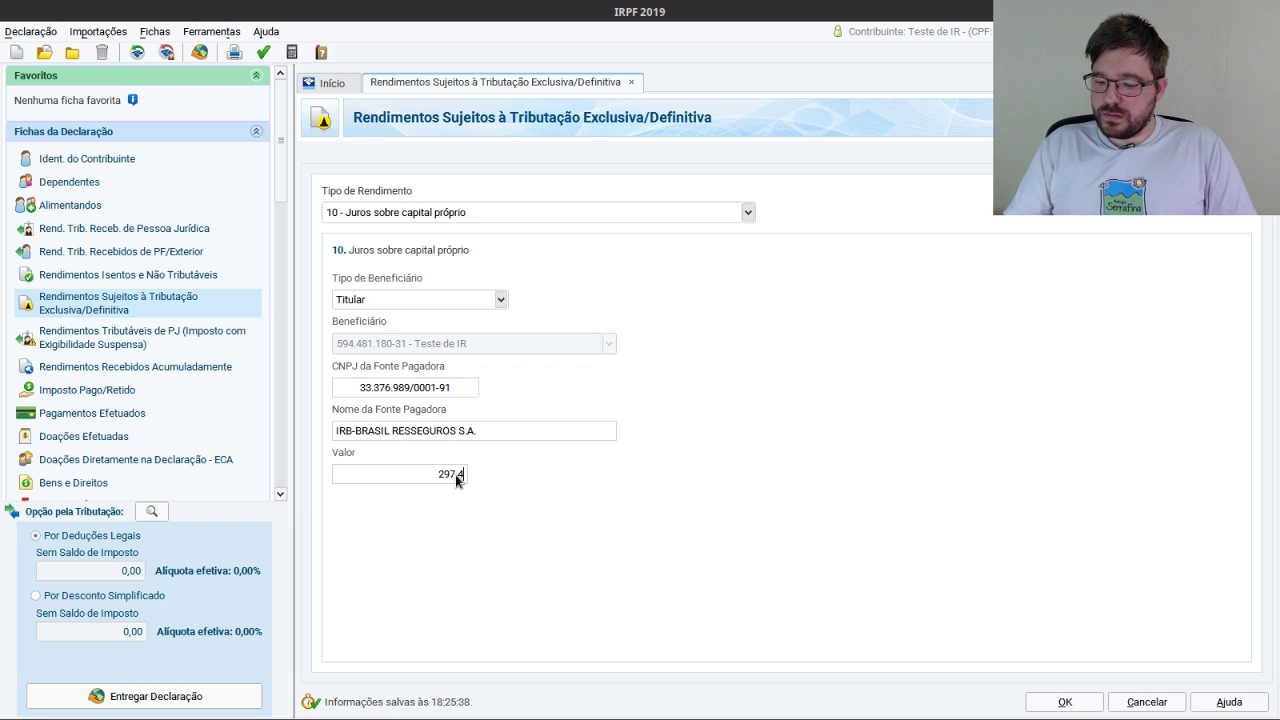
Save the 297,46 JCP entry, glance at IRB.pdf, then switch to Bradesco.pdf.
{"action": "left_click", "coordinate": [1064, 702]}
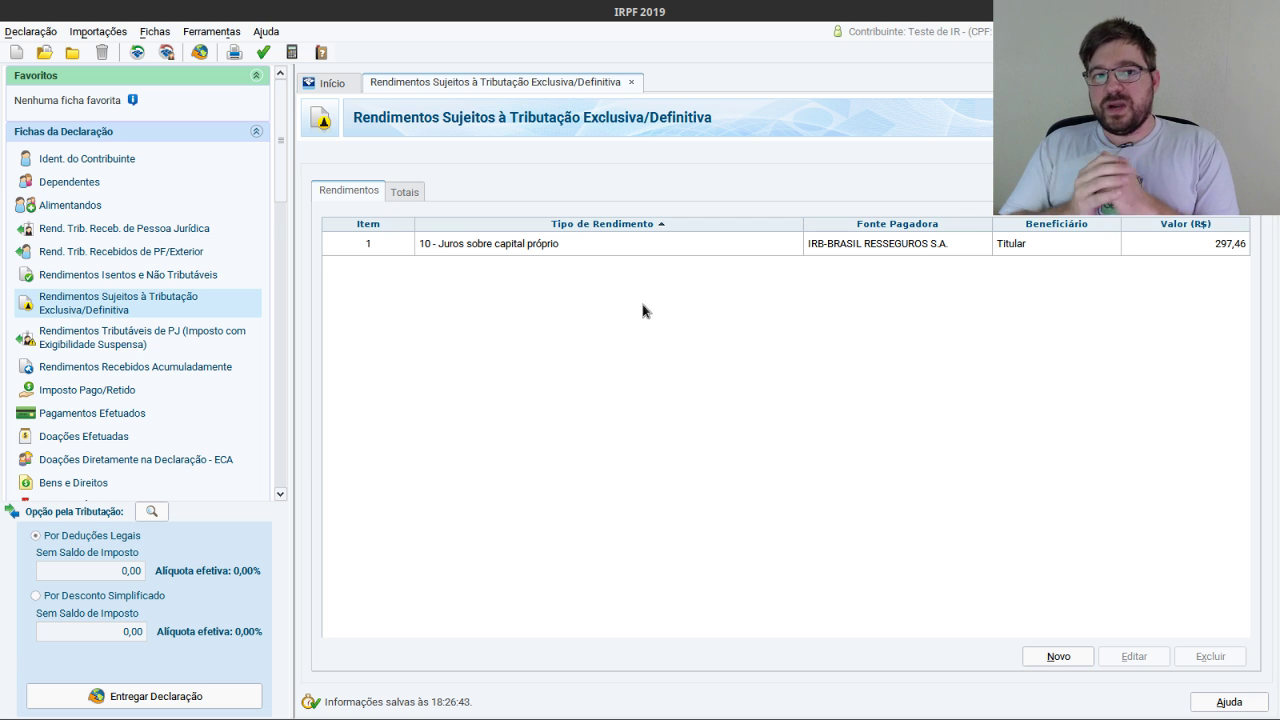
{"action": "key", "text": "alt+Tab"}
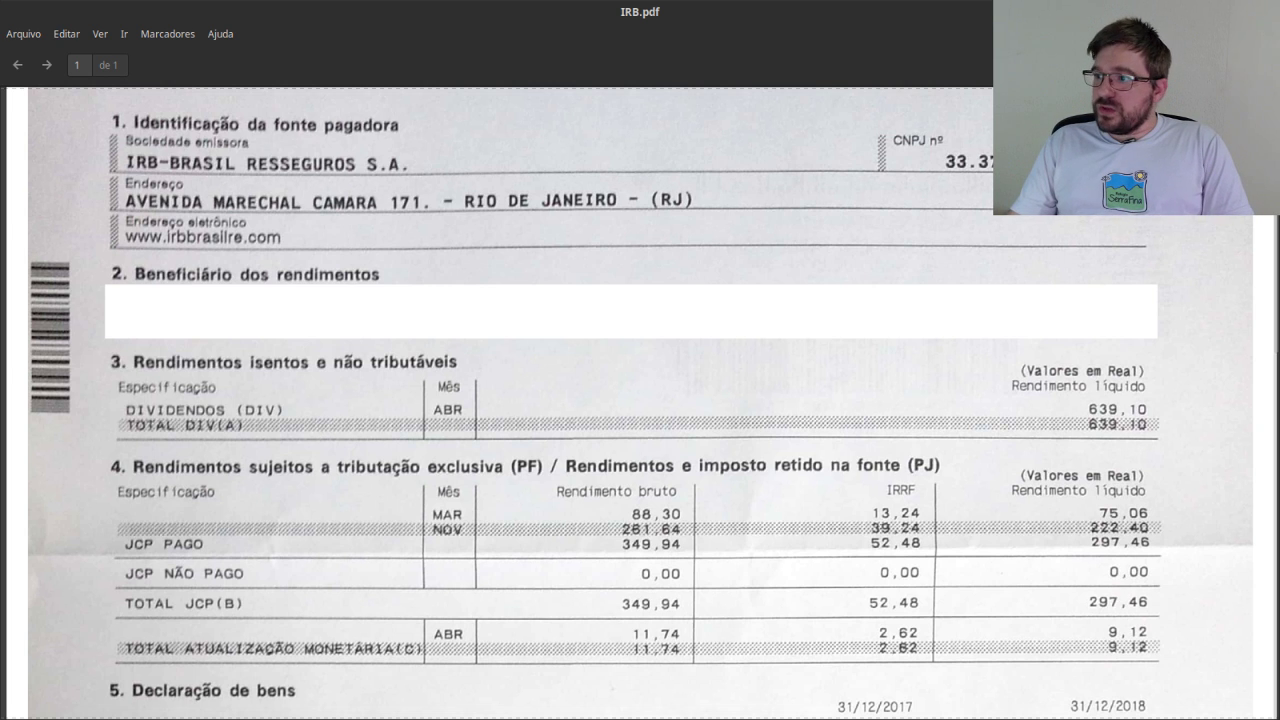
{"action": "key", "text": "alt+Tab"}
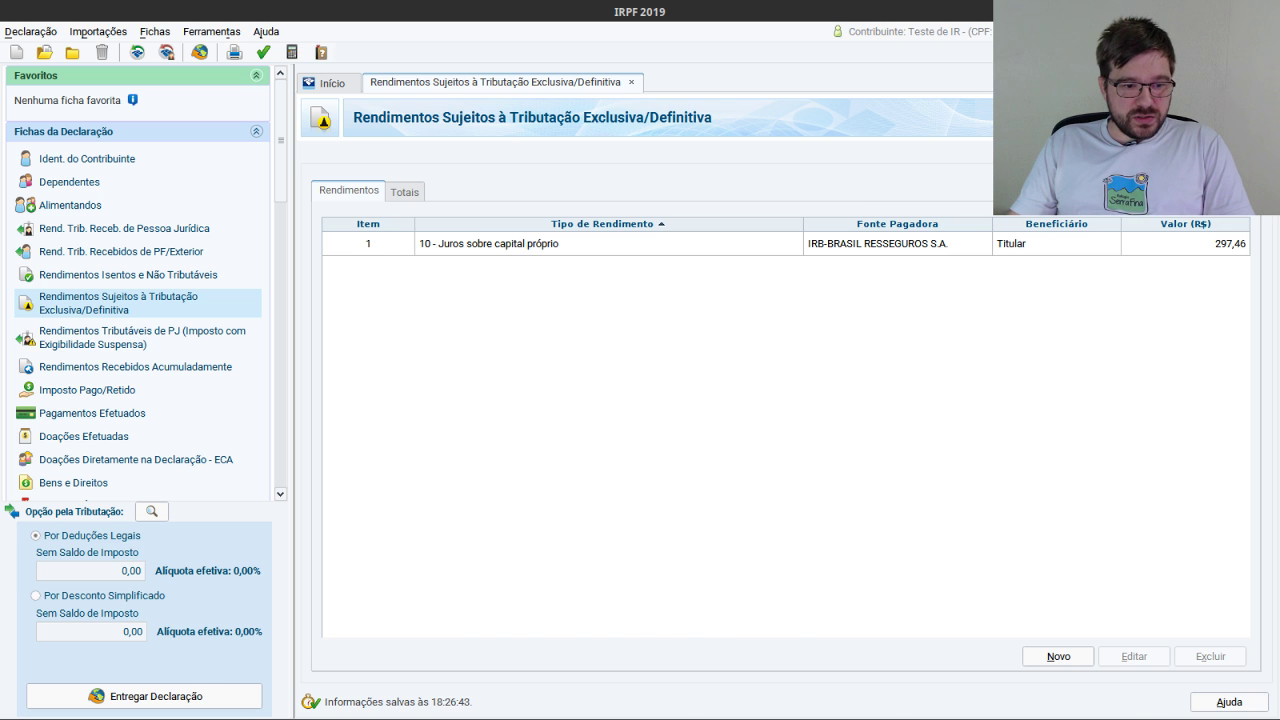
{"action": "key", "text": "alt+Tab"}
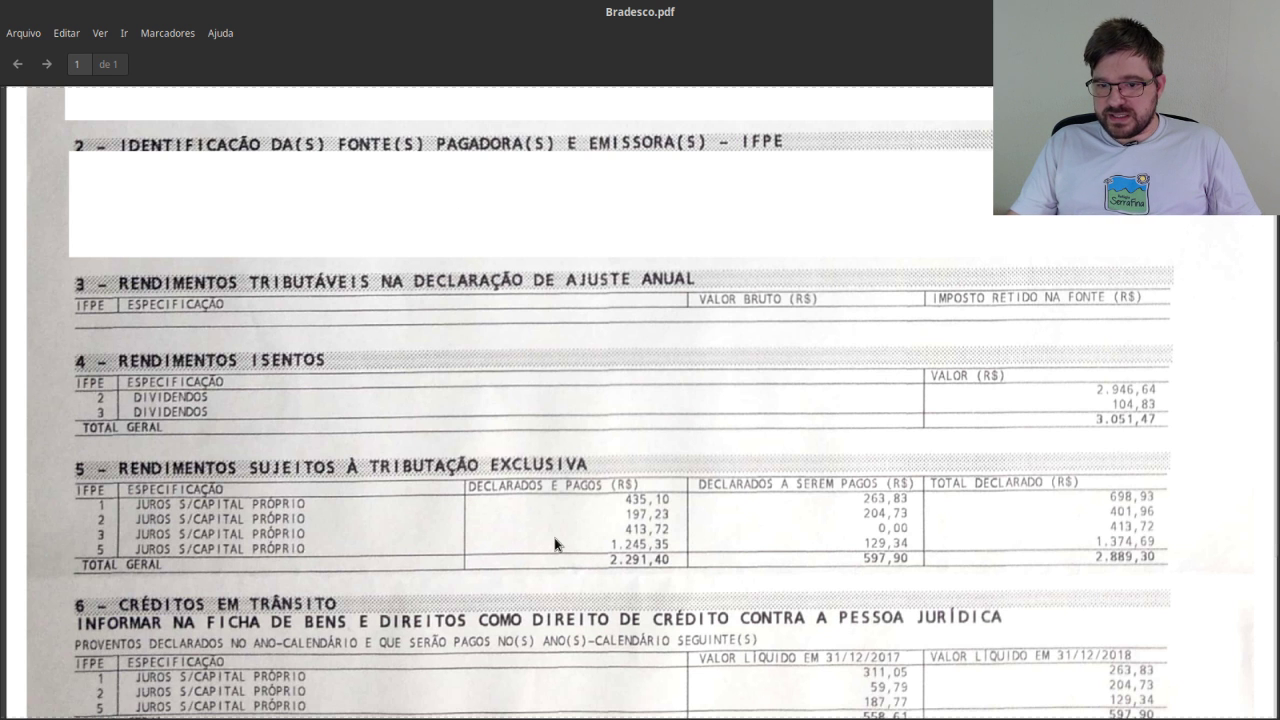
Scroll Bradesco.pdf to the Créditos em Trânsito section with three JCP credits totalling 597,90.
{"action": "scroll", "coordinate": [555, 544], "scroll_direction": "up", "scroll_amount": 2}
{"action": "scroll", "coordinate": [555, 544], "scroll_direction": "down", "scroll_amount": 2}
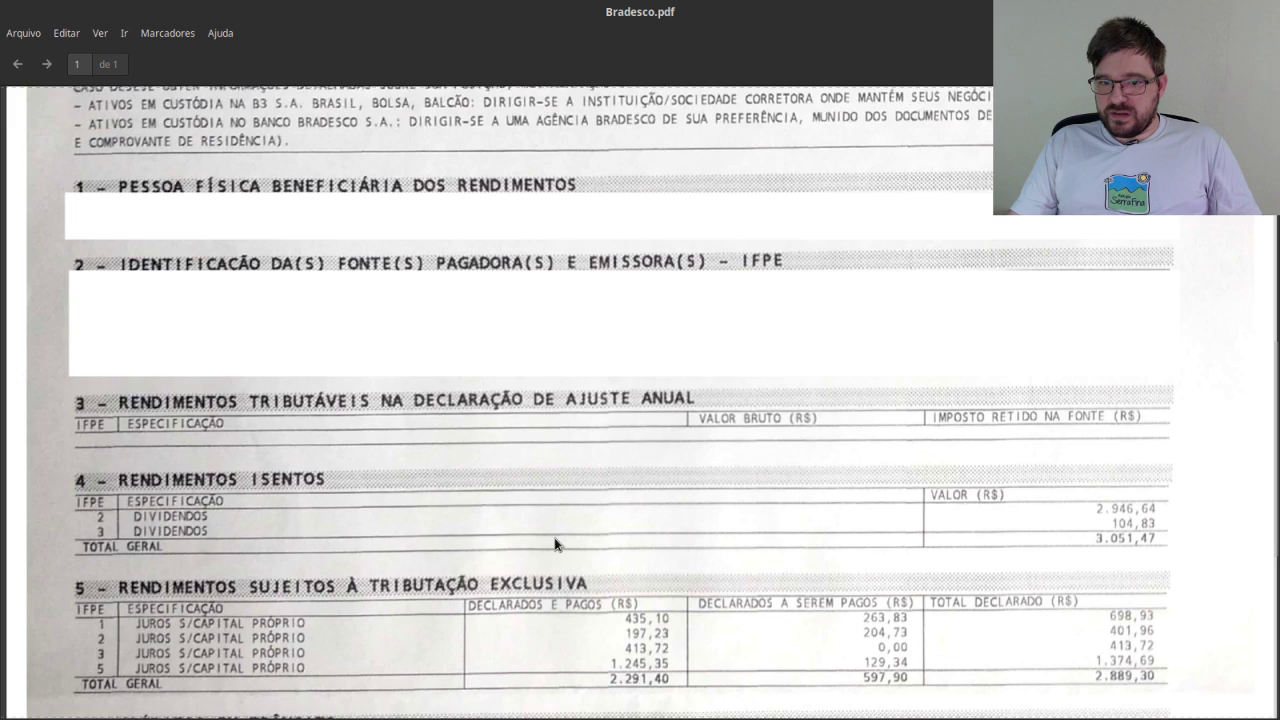
{"action": "scroll", "coordinate": [554, 537], "scroll_direction": "up", "scroll_amount": 6}
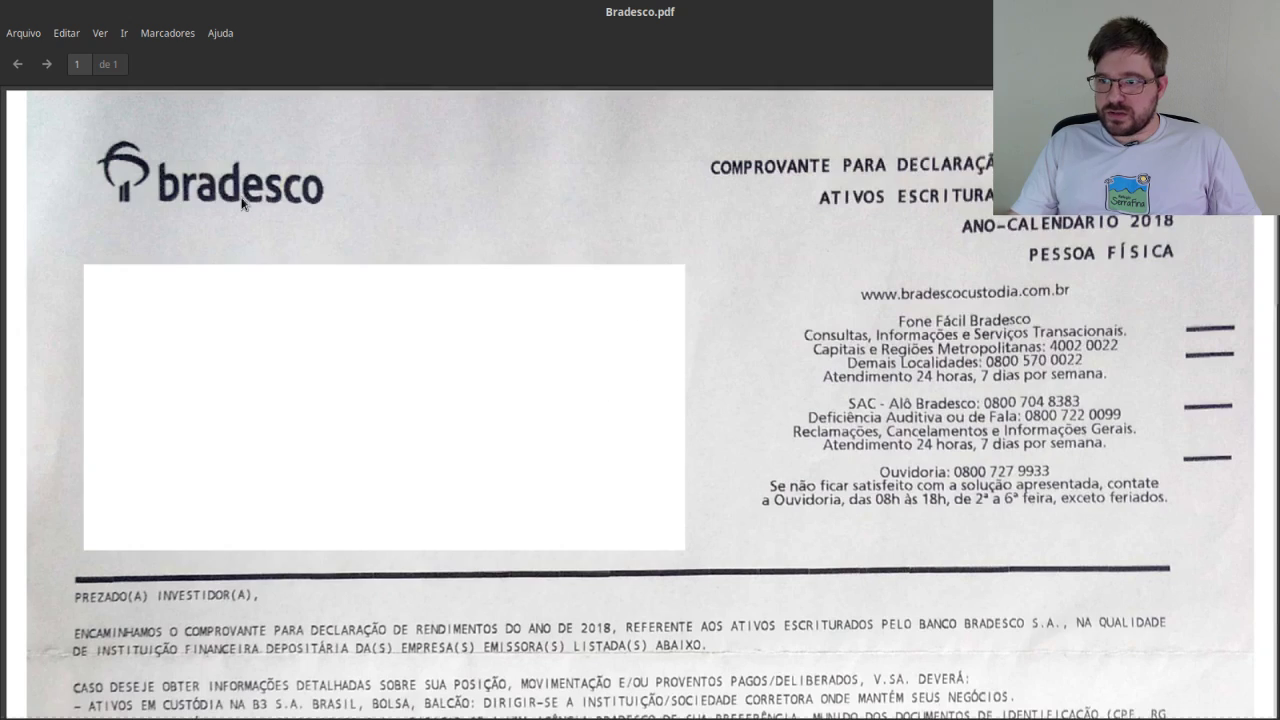
{"action": "scroll", "coordinate": [456, 441], "scroll_direction": "down", "scroll_amount": 8}
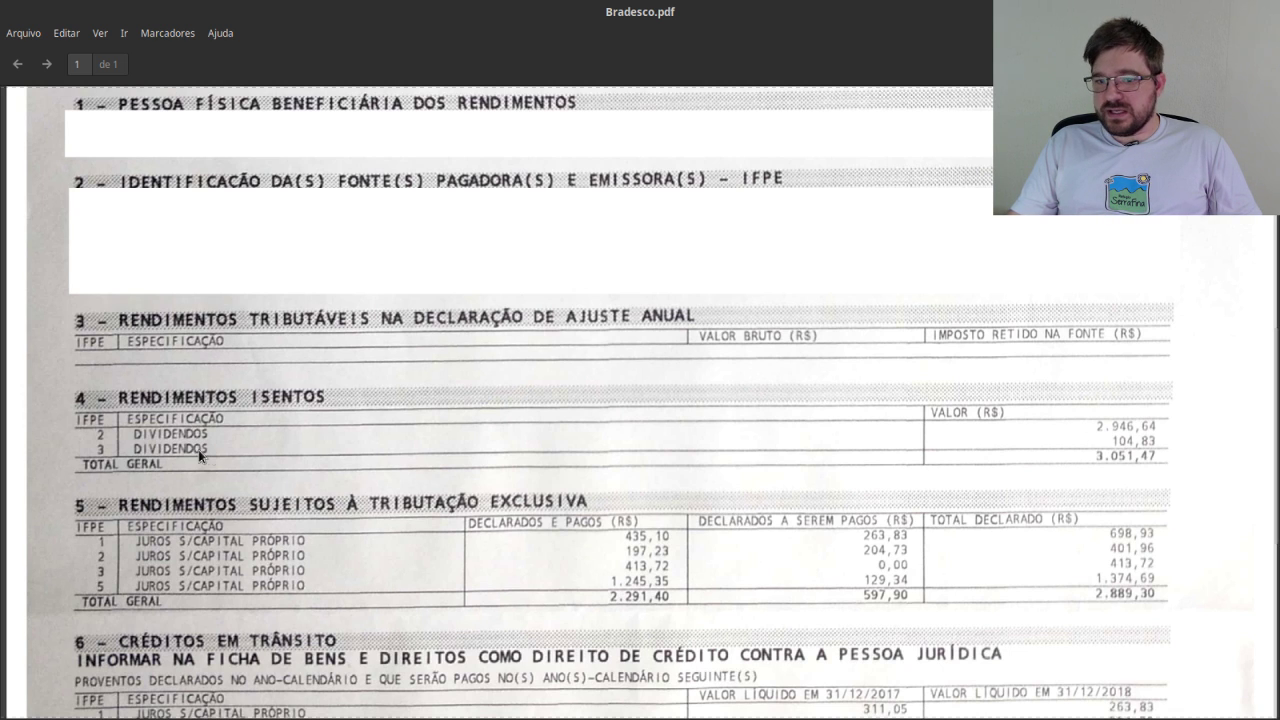
{"action": "scroll", "coordinate": [324, 455], "scroll_direction": "down", "scroll_amount": 3}
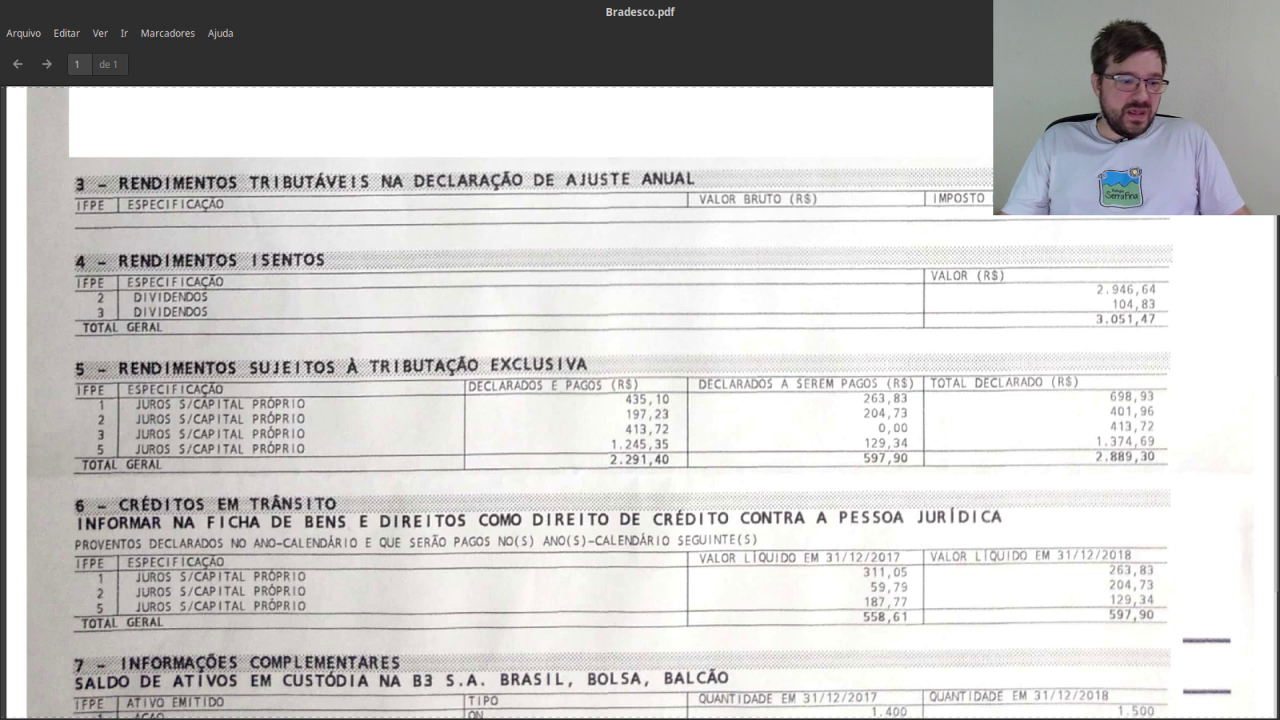
Return to IRPF 2019 after reading Bradesco's exempt dividends section.
{"action": "key", "text": "alt+Tab"}
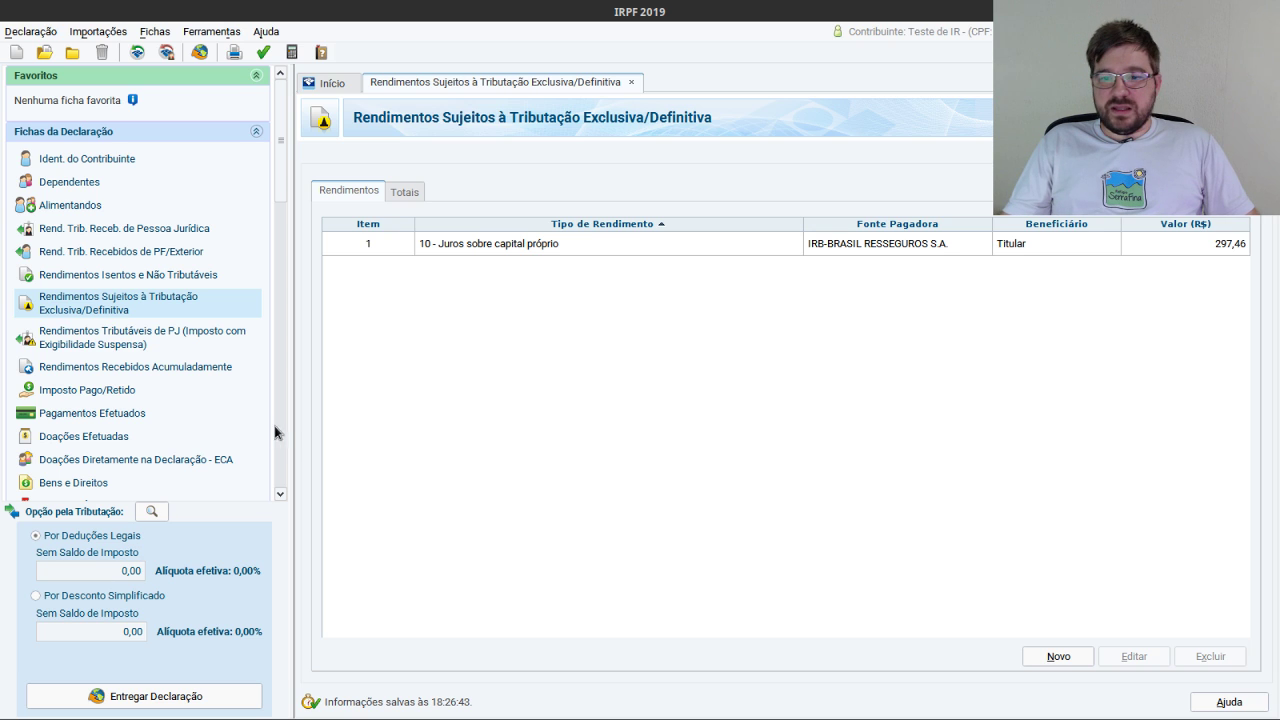
Open Bens e Direitos and add a new asset coded 99 - Outros bens e direitos.
{"action": "scroll", "coordinate": [102, 463], "scroll_direction": "down", "scroll_amount": 1}
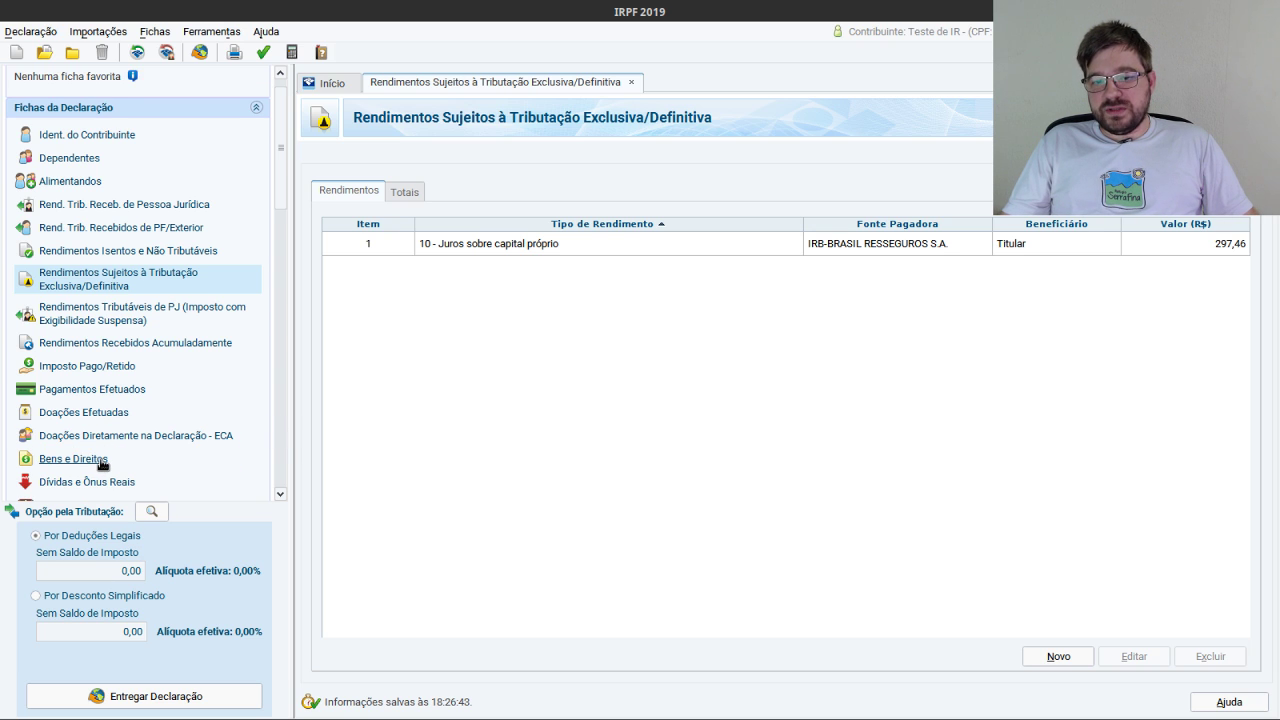
{"action": "left_click", "coordinate": [100, 461]}
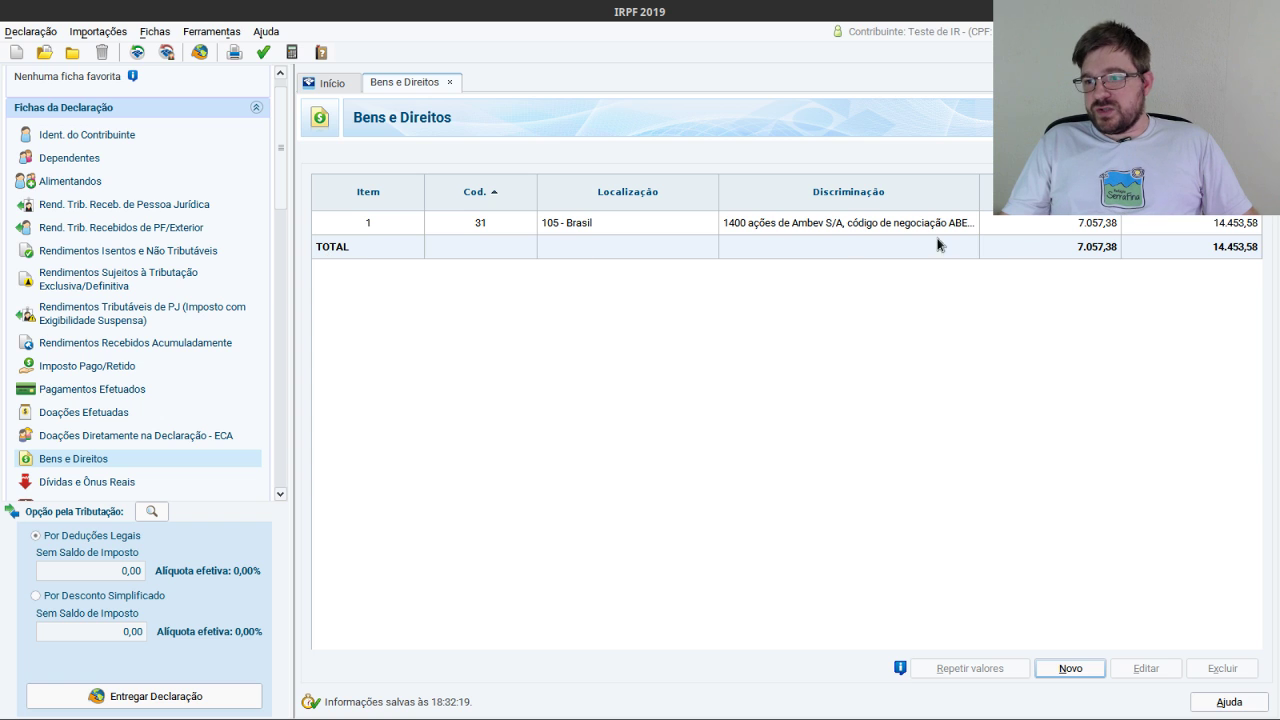
{"action": "left_click", "coordinate": [1068, 670]}
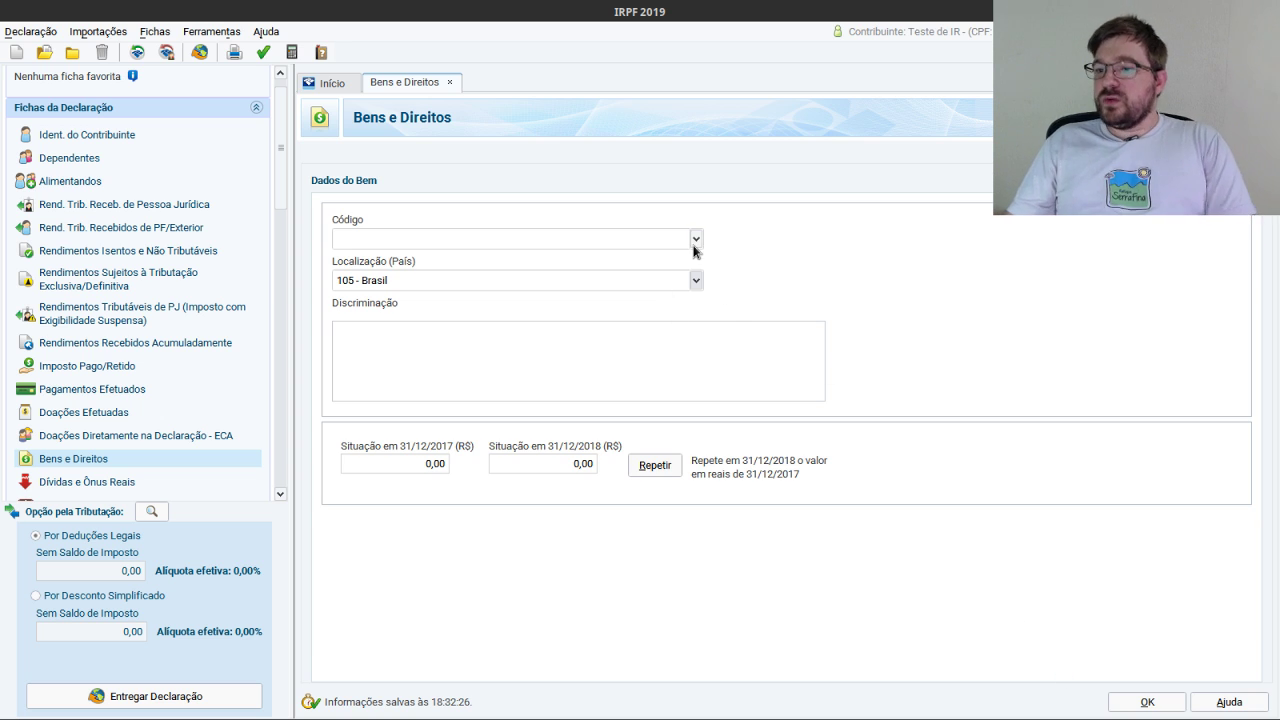
{"action": "left_click", "coordinate": [694, 240]}
{"action": "left_click_drag", "start_coordinate": [694, 285], "coordinate": [694, 400]}
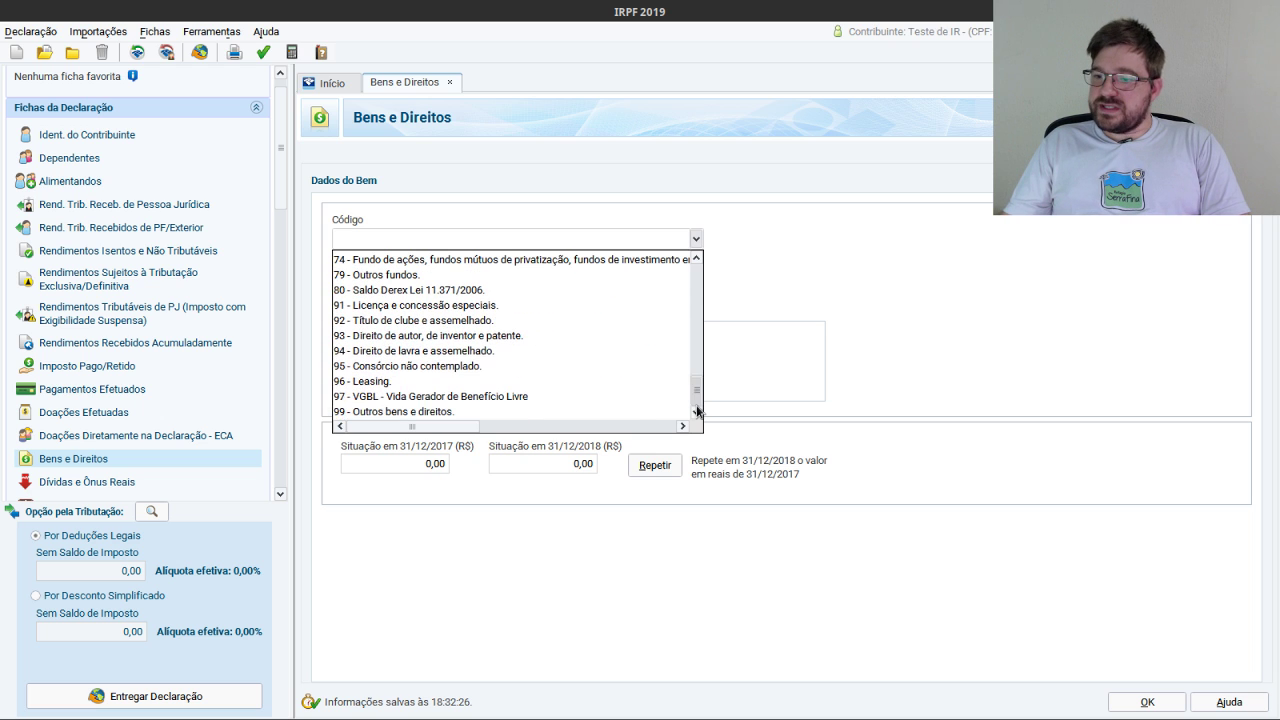
{"action": "left_click", "coordinate": [407, 411]}
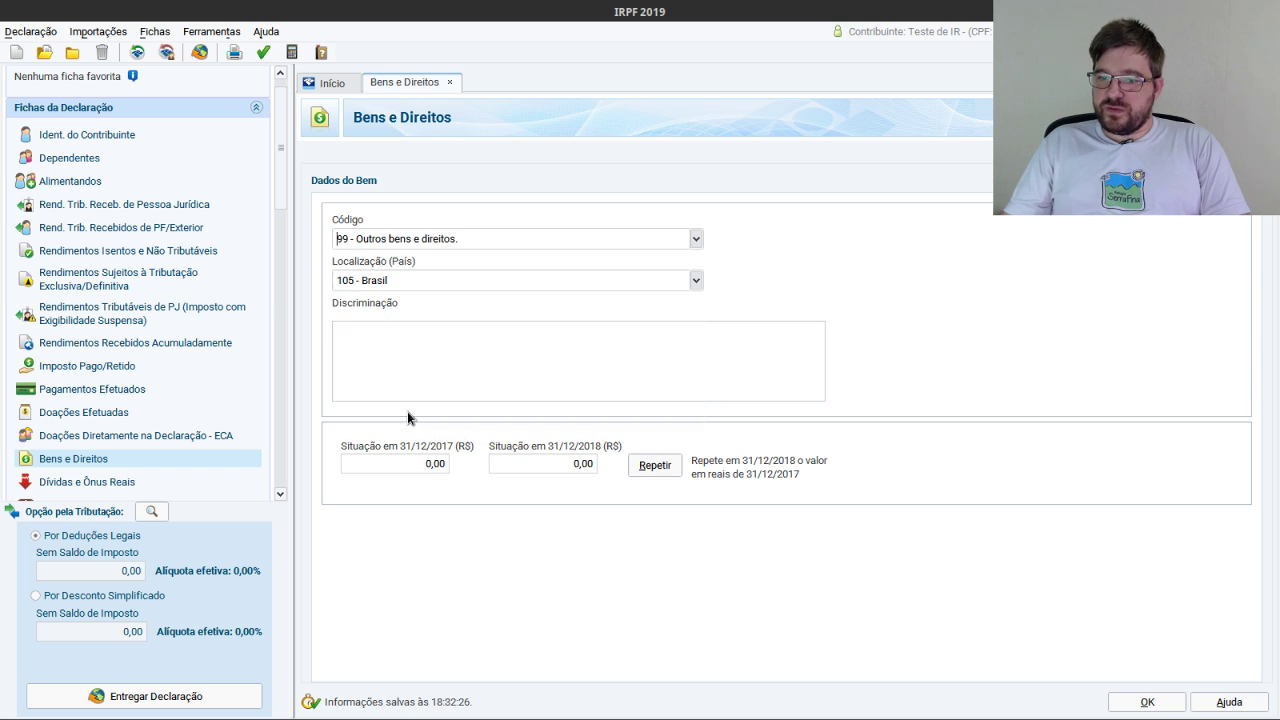
Make the asset code 99, described as credits receivable from IRB-Brasil for declared, unpaid JCP.
{"action": "left_click", "coordinate": [394, 349]}
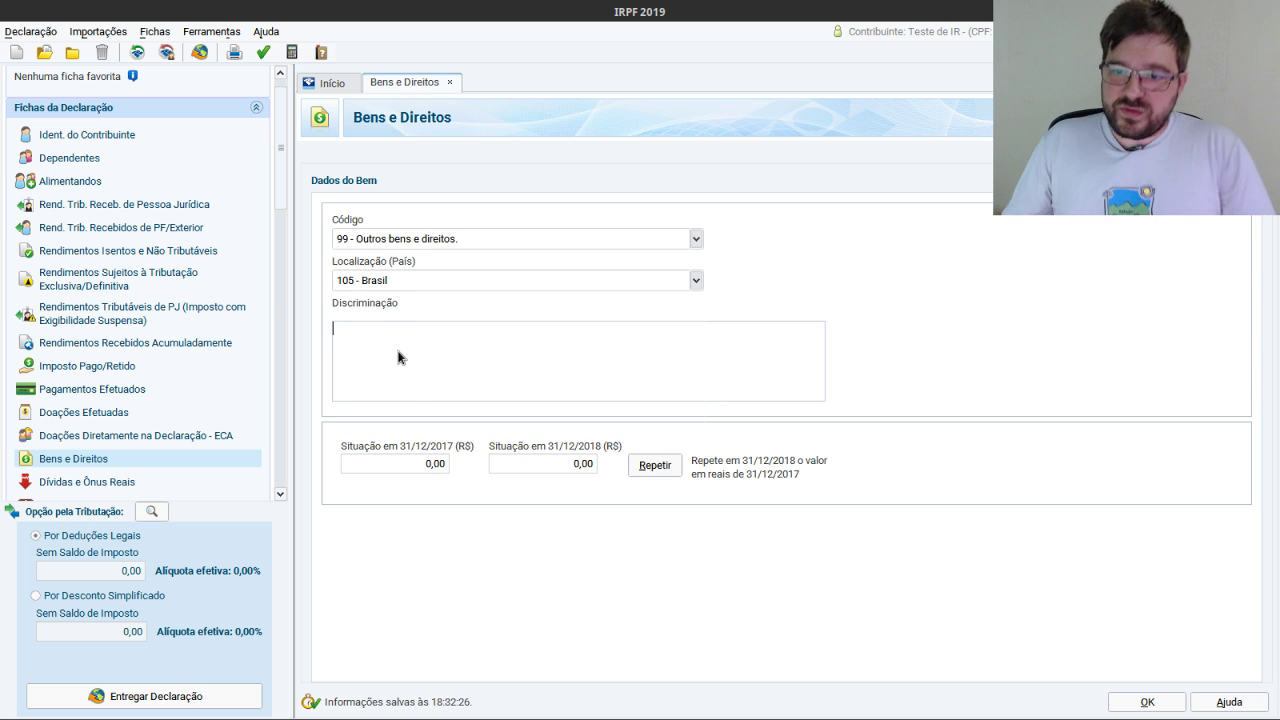
{"action": "type", "text": "casa"}
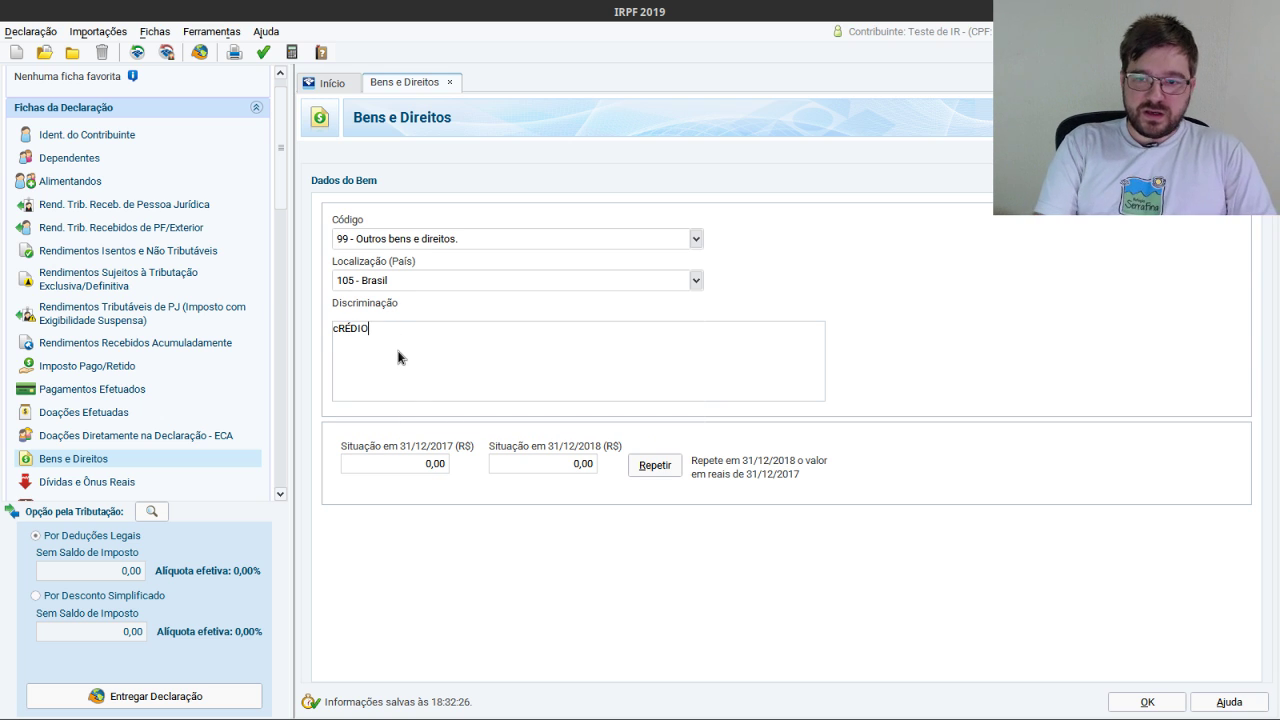
{"action": "key", "text": "BackSpace"}
{"action": "key", "text": "BackSpace"}
{"action": "key", "text": "BackSpace"}
{"action": "key", "text": "BackSpace"}
{"action": "type", "text": "C"}
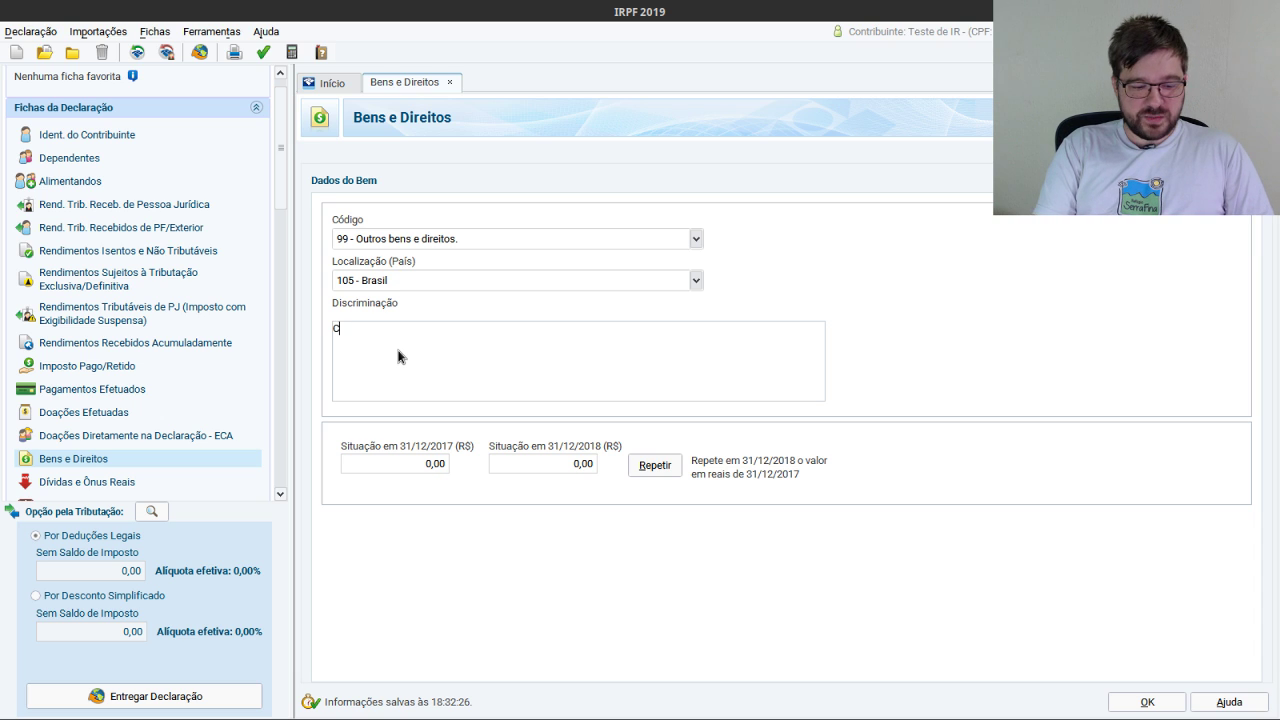
{"action": "type", "text": "r"}
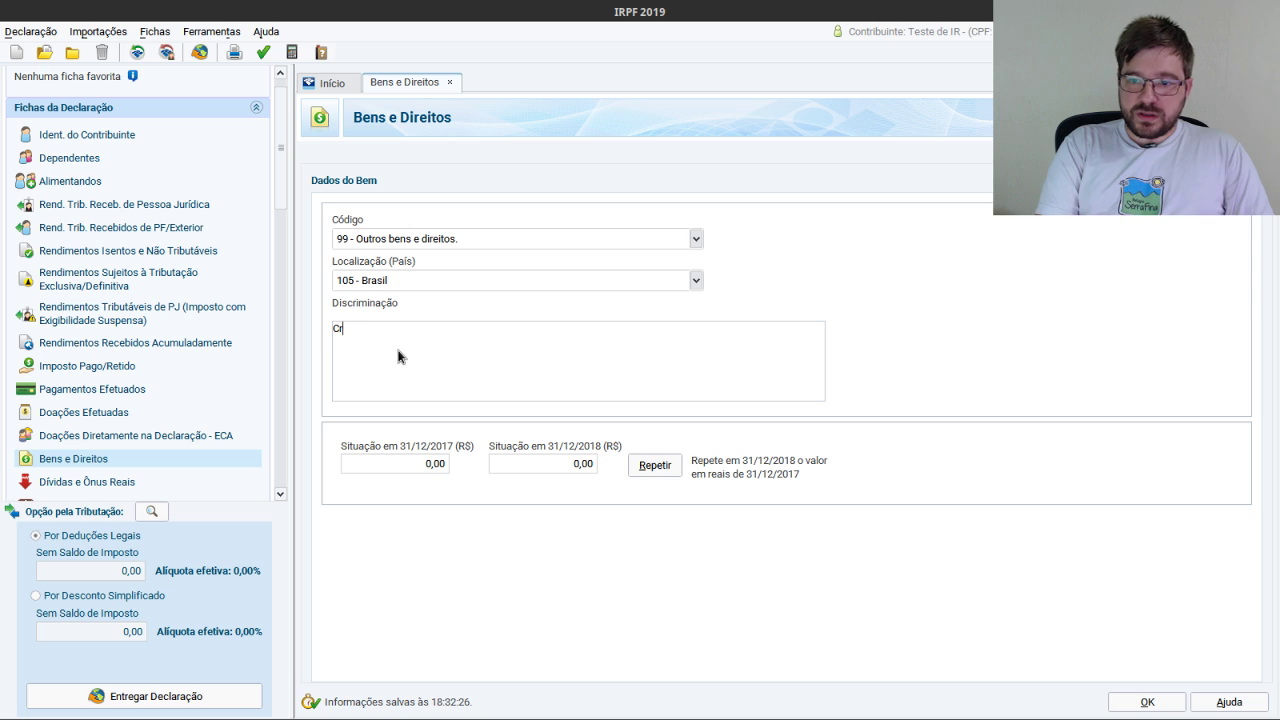
{"action": "type", "text": "editos a"}
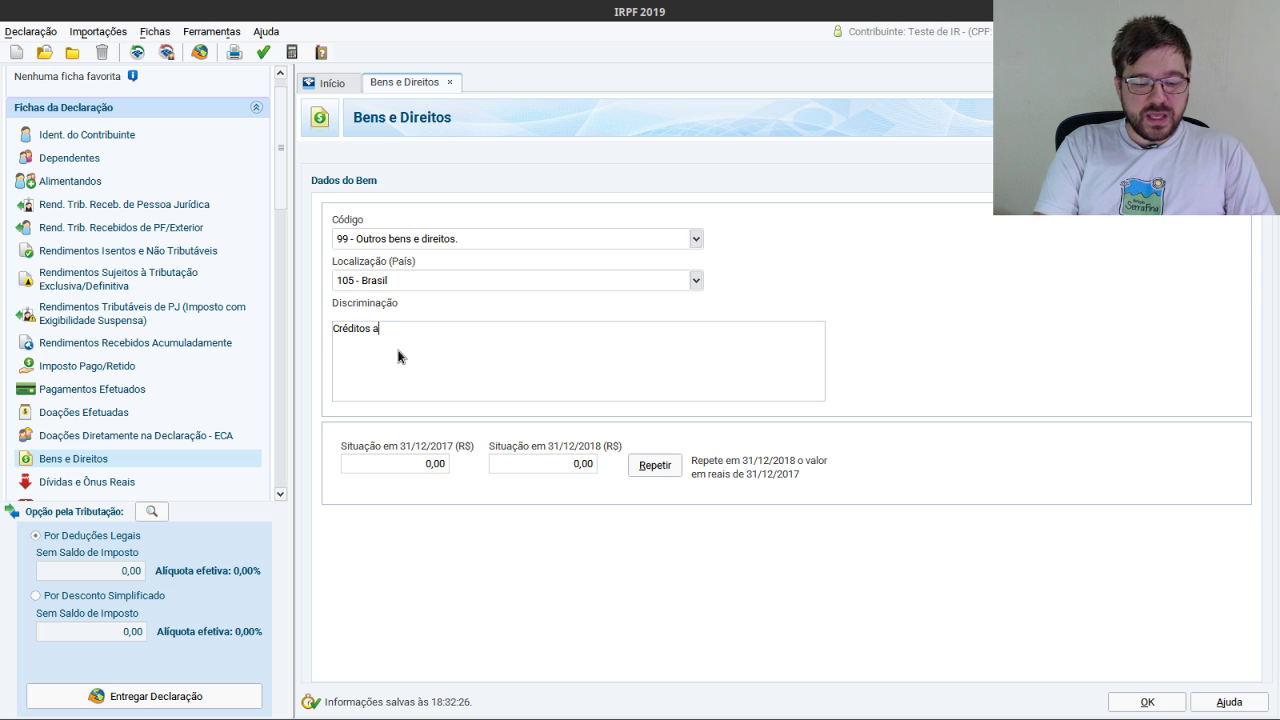
{"action": "type", "text": " receber de "}
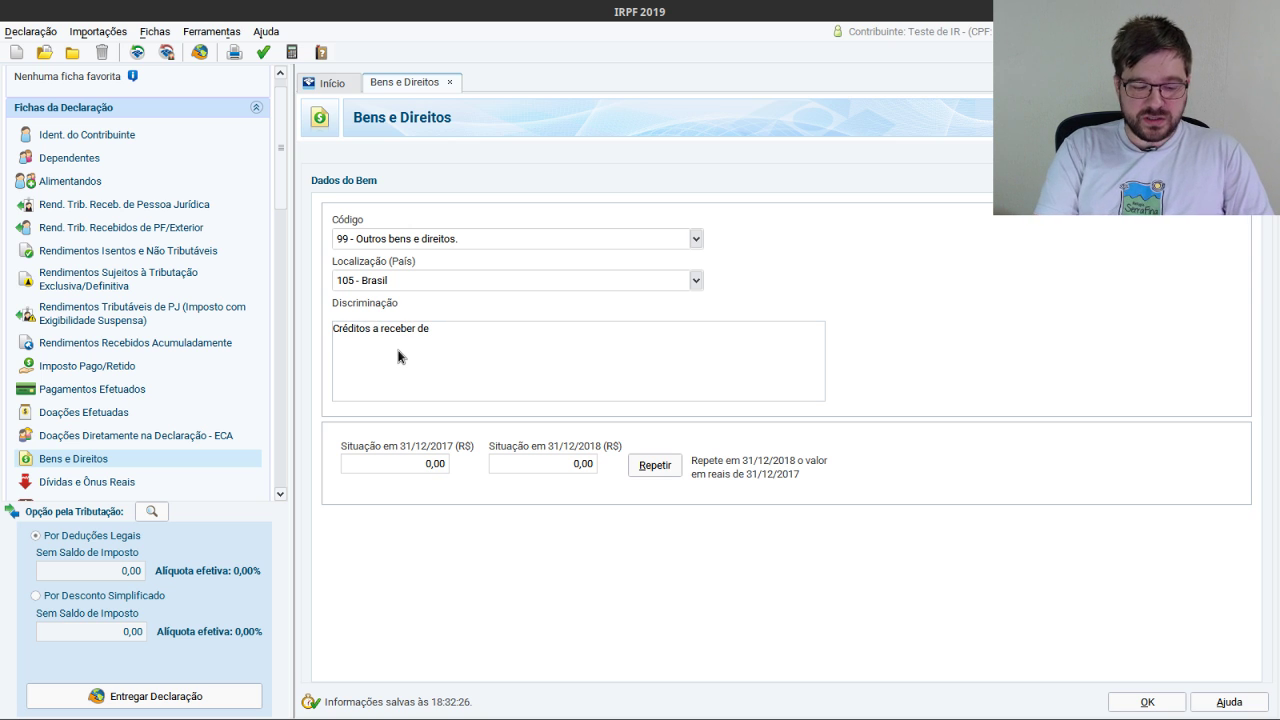
{"action": "type", "text": "pessoa "}
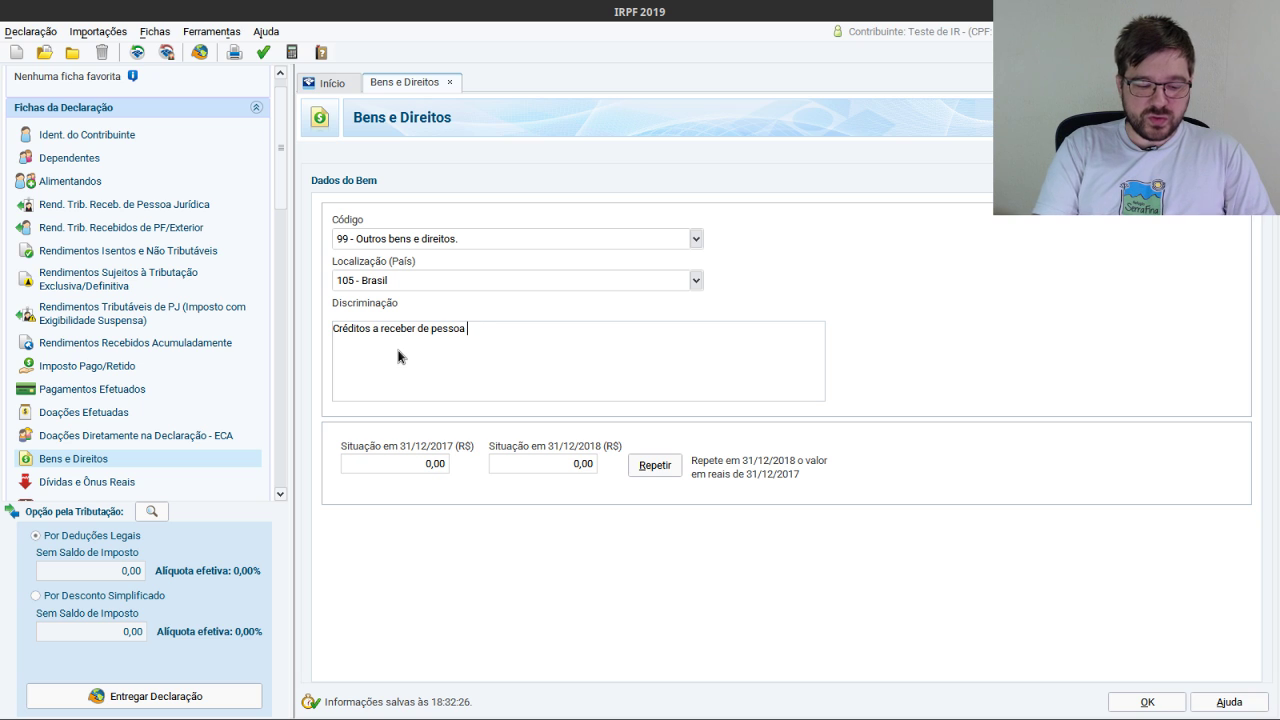
{"action": "type", "text": "jurídica"}
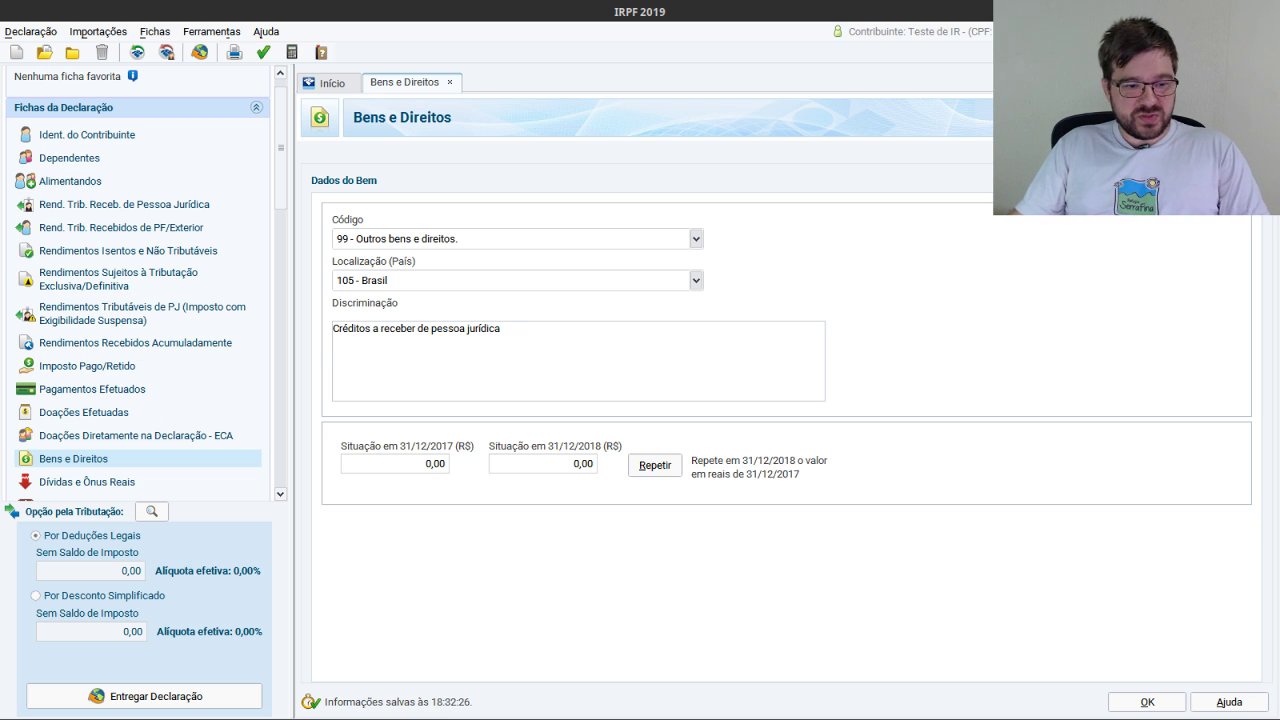
{"action": "key", "text": "alt+Tab"}
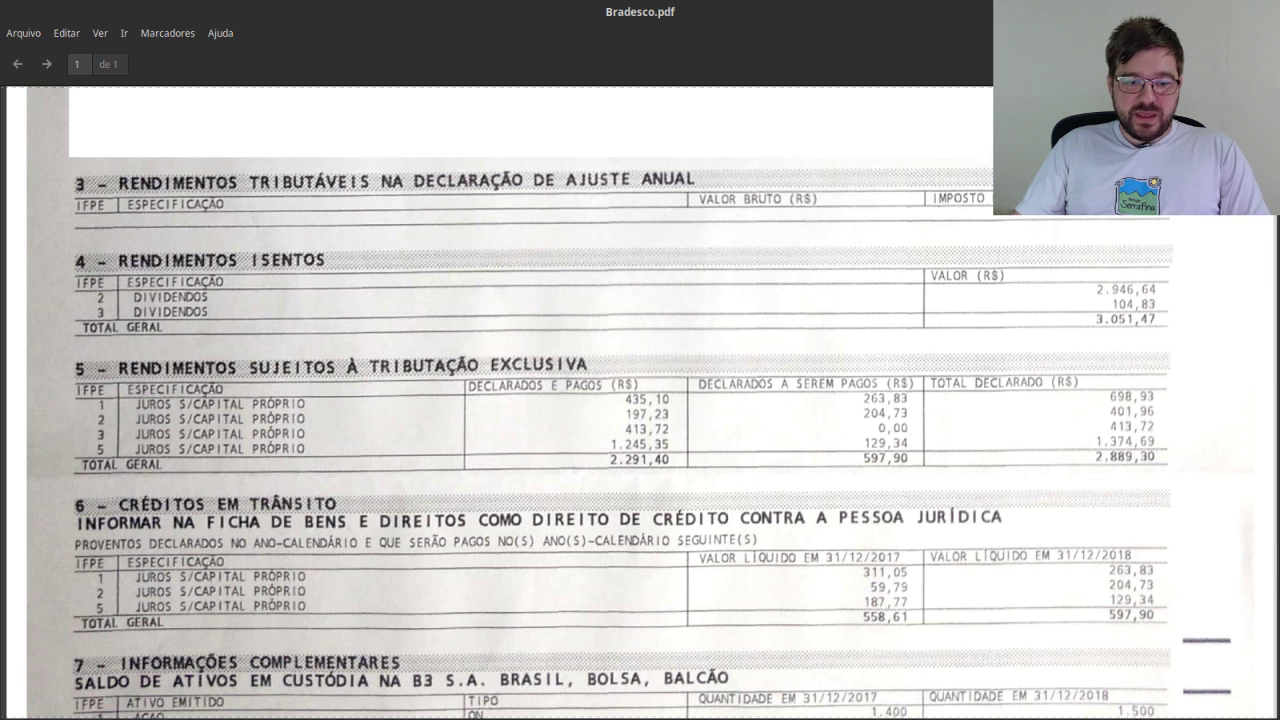
{"action": "key", "text": "alt+Tab"}
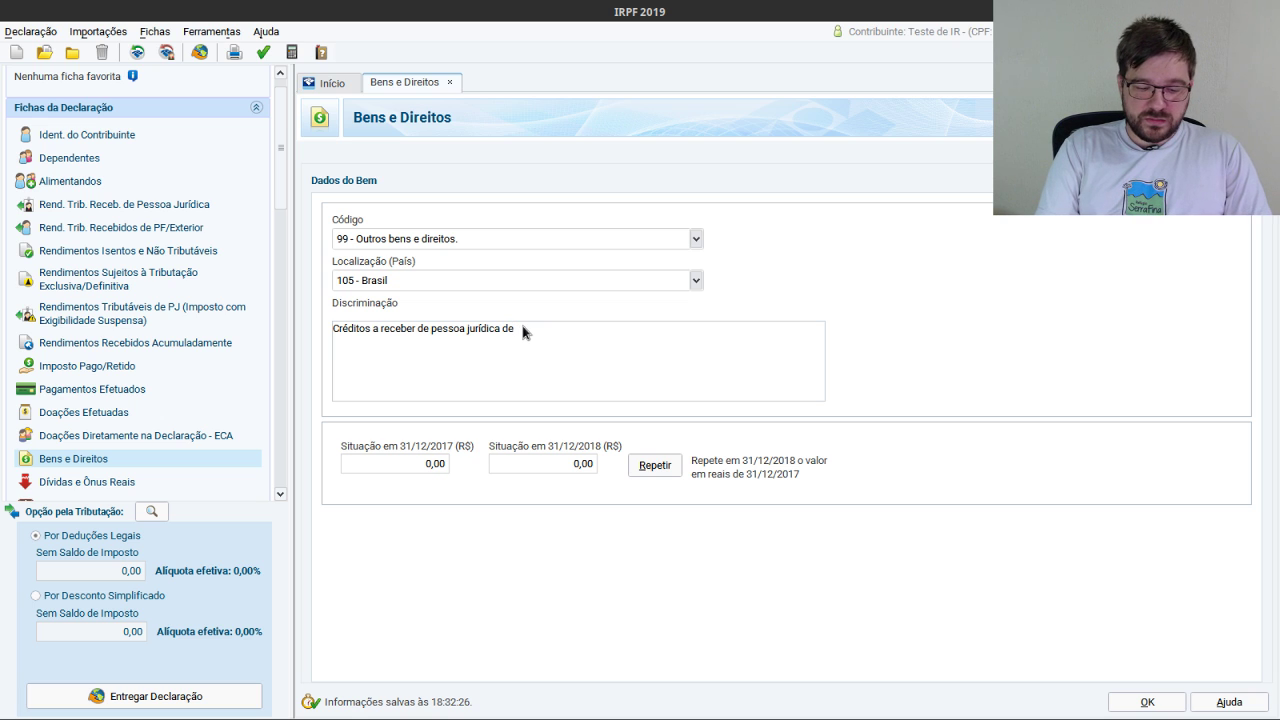
{"action": "type", "text": "IRB-Brasil"}
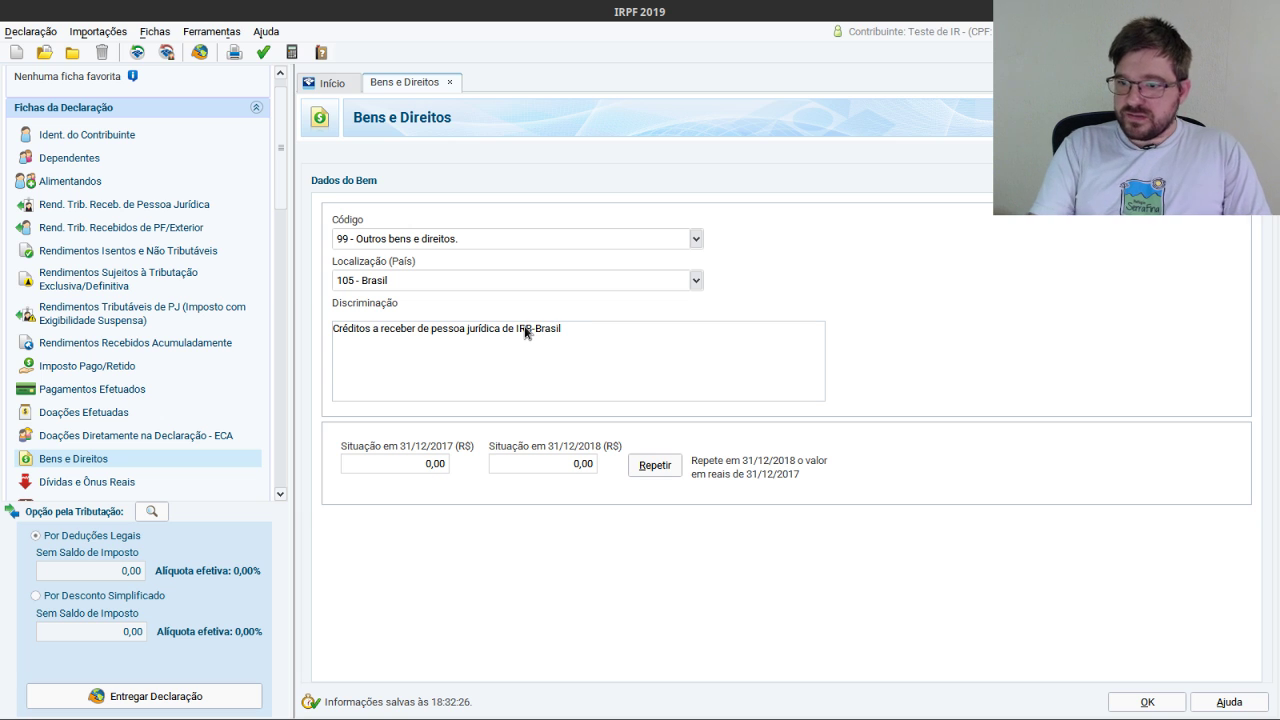
{"action": "type", "text": ", CNPJ"}
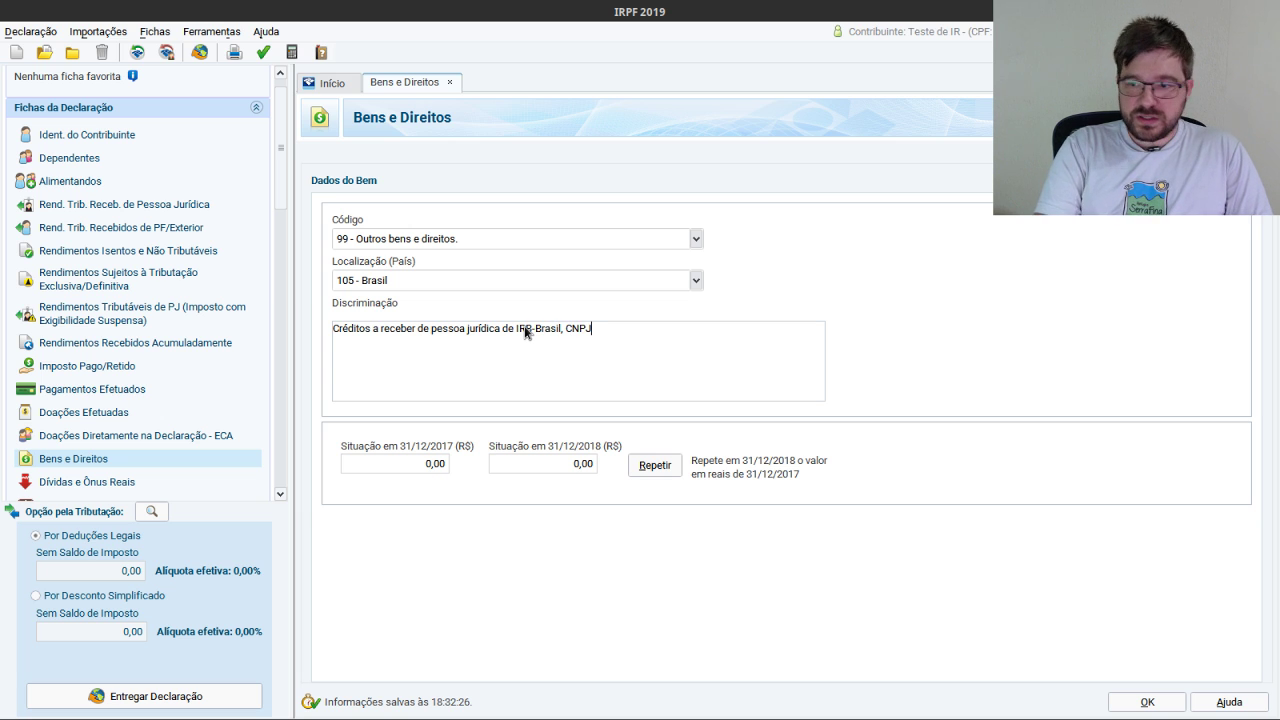
{"action": "type", "text": ", referente"}
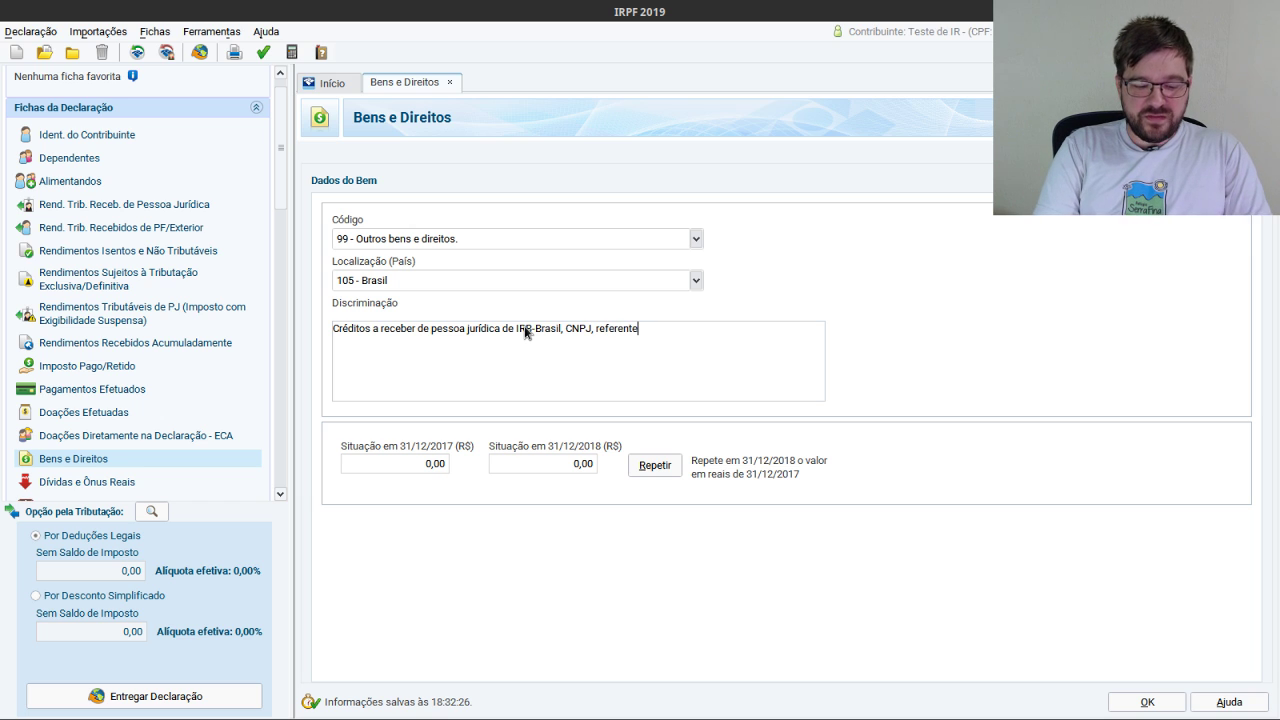
{"action": "type", "text": "s a JCP"}
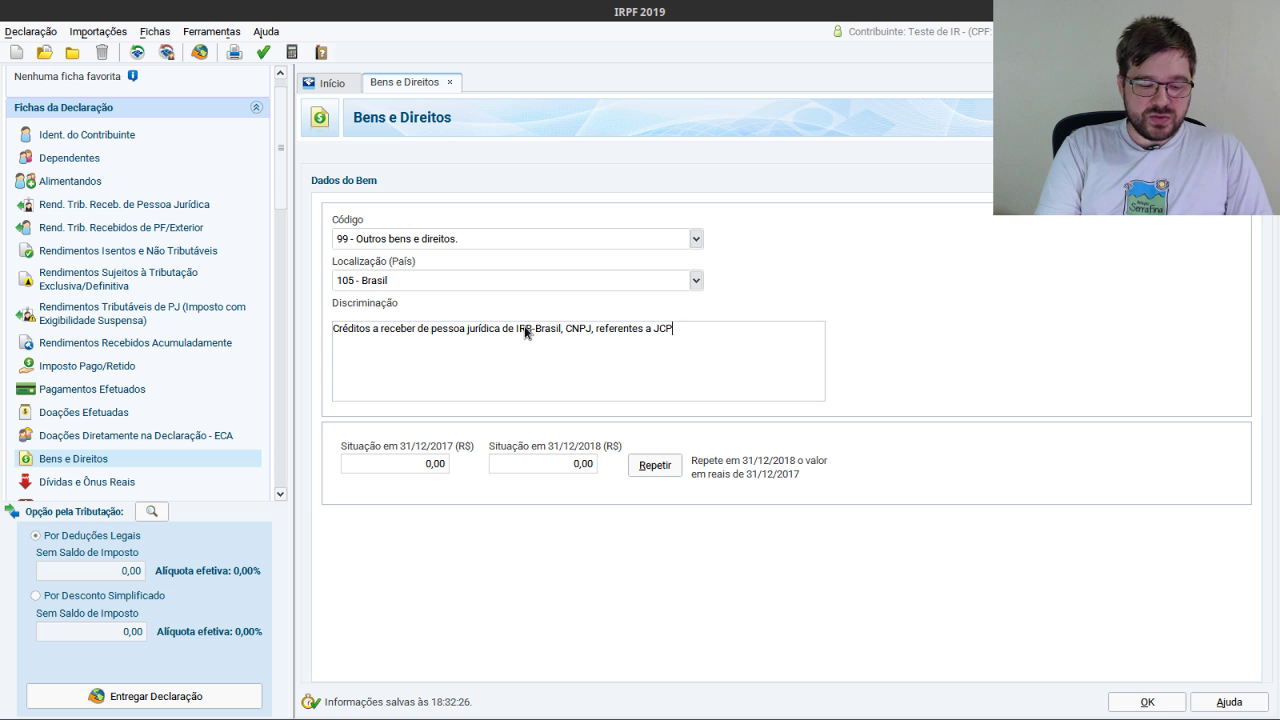
{"action": "type", "text": " dec"}
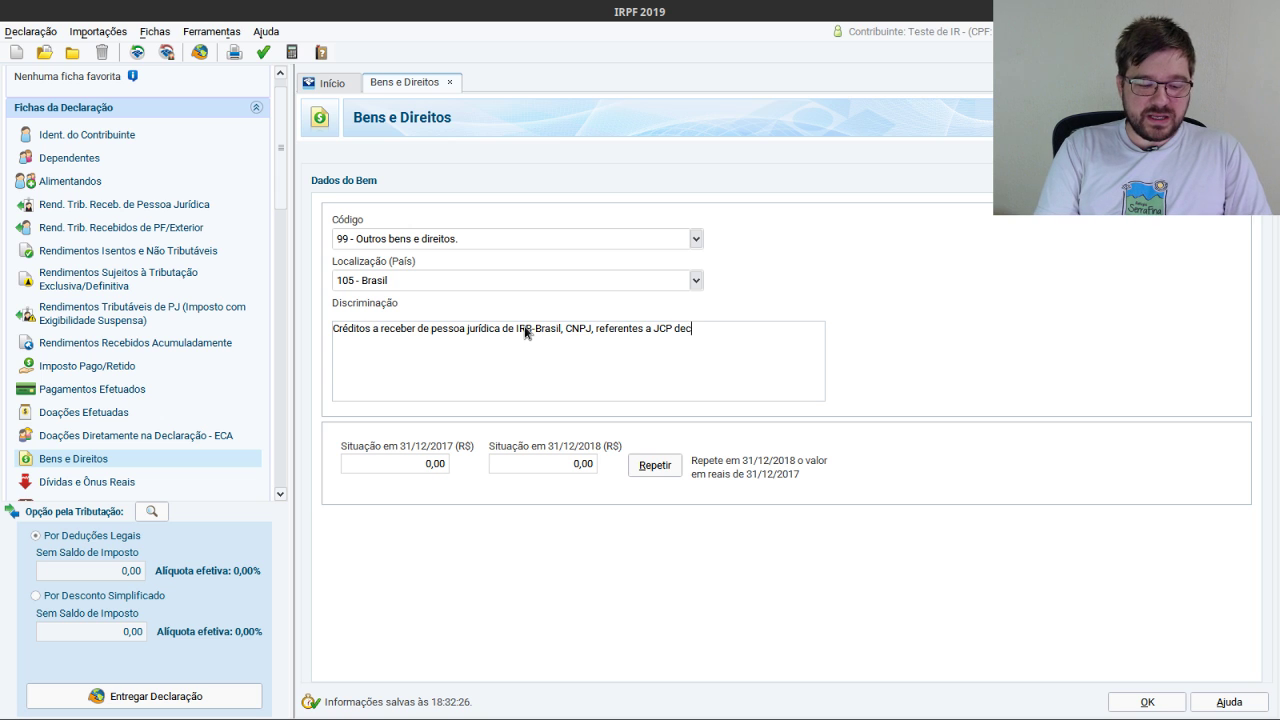
{"action": "type", "text": "larados e não "}
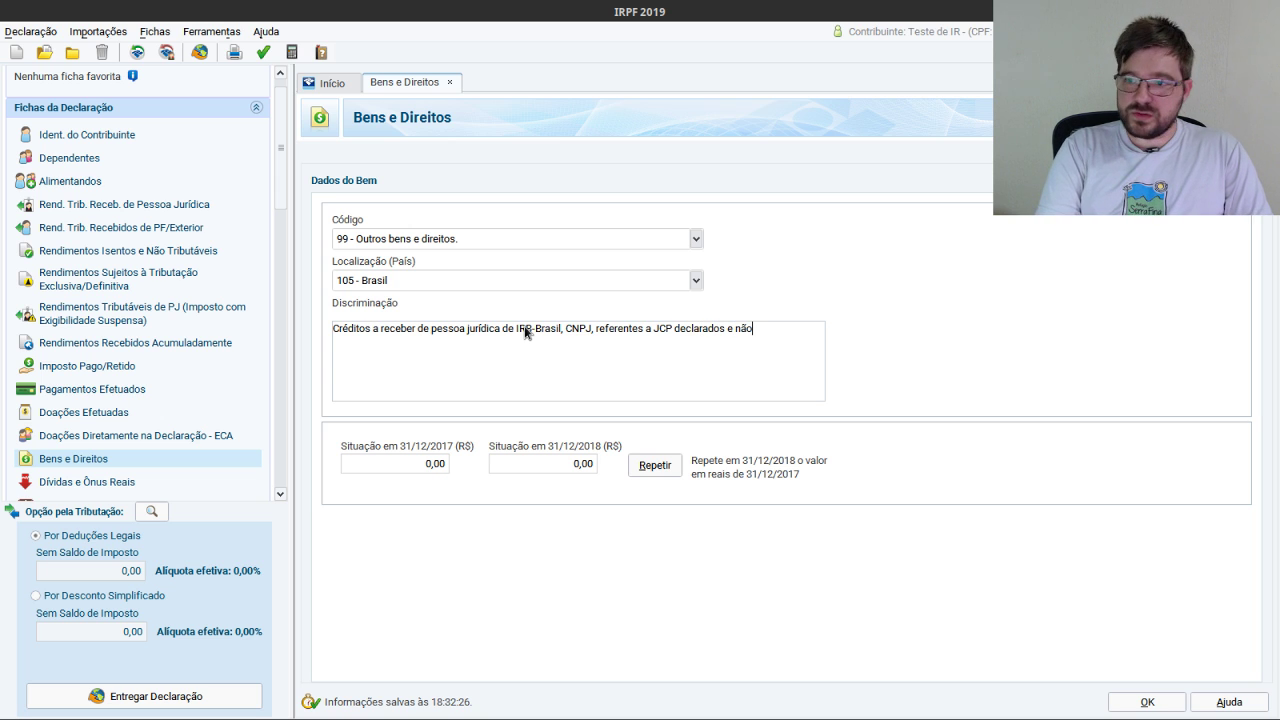
{"action": "type", "text": "pagos."}
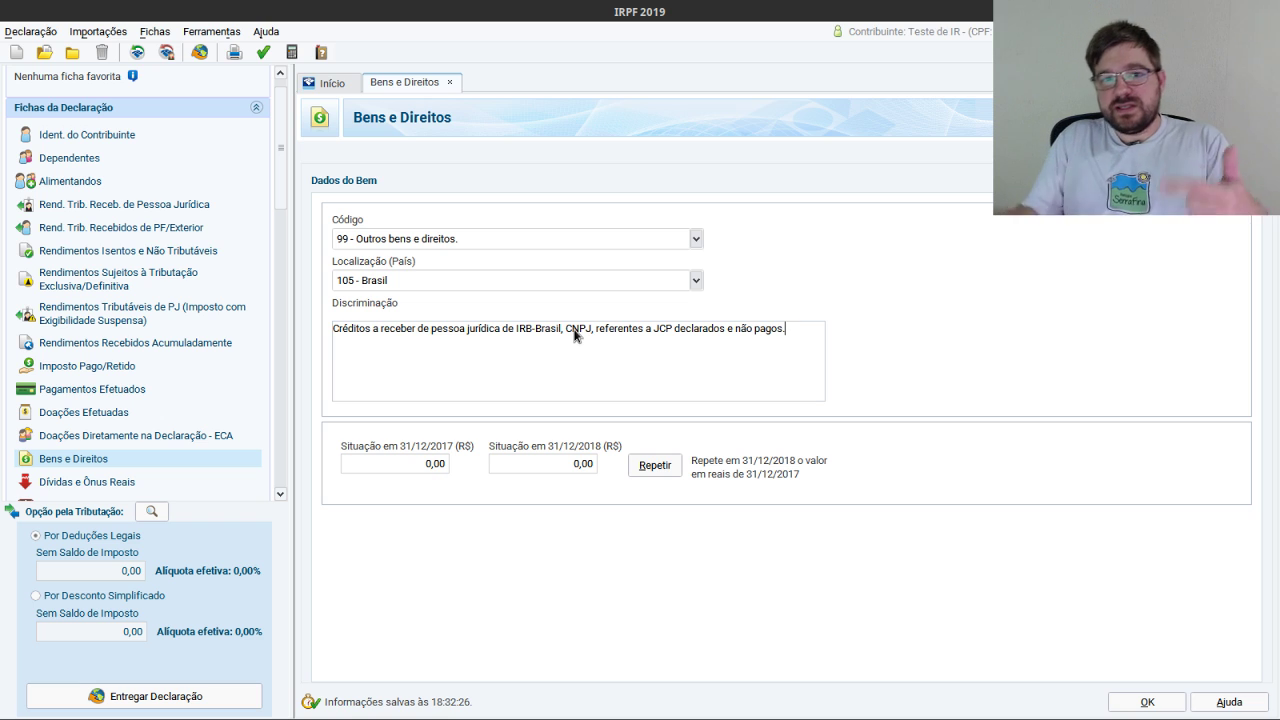
{"action": "left_click", "coordinate": [440, 464]}
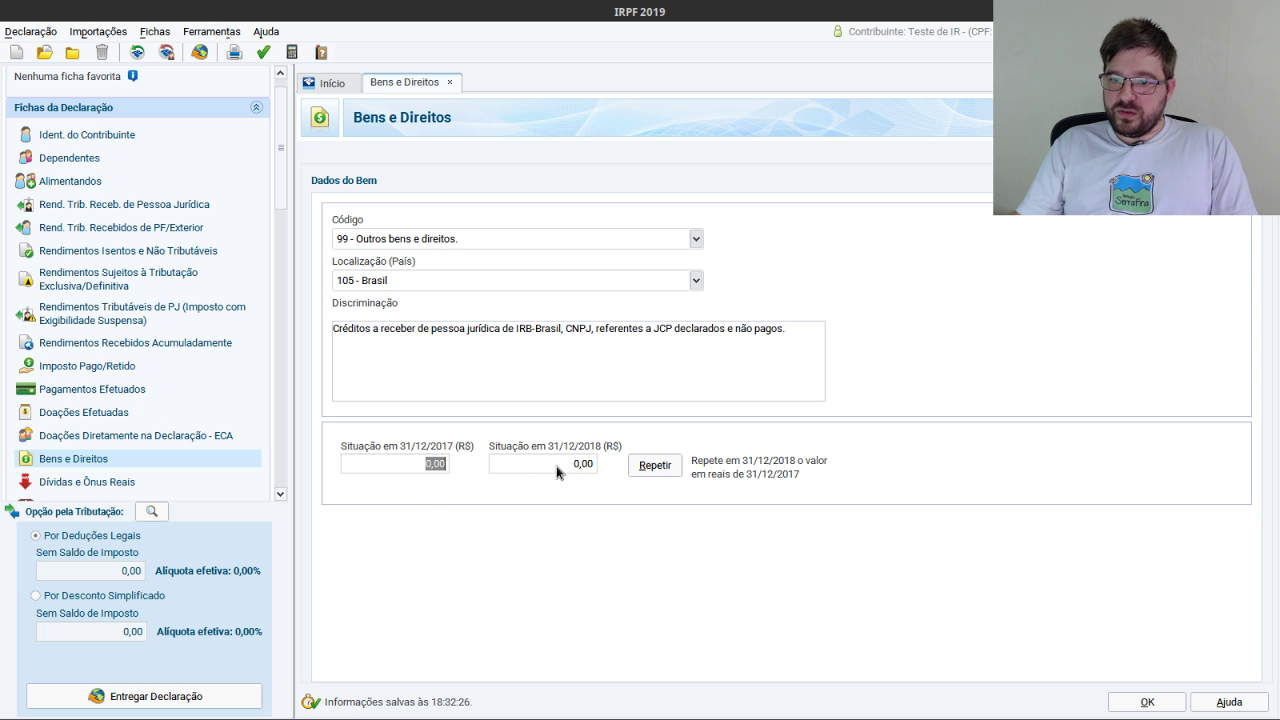
Enter 263,83 as the IRB-Brasil credit's 31/12/2018 value, checking the Bradesco report.
{"action": "left_click", "coordinate": [582, 464]}
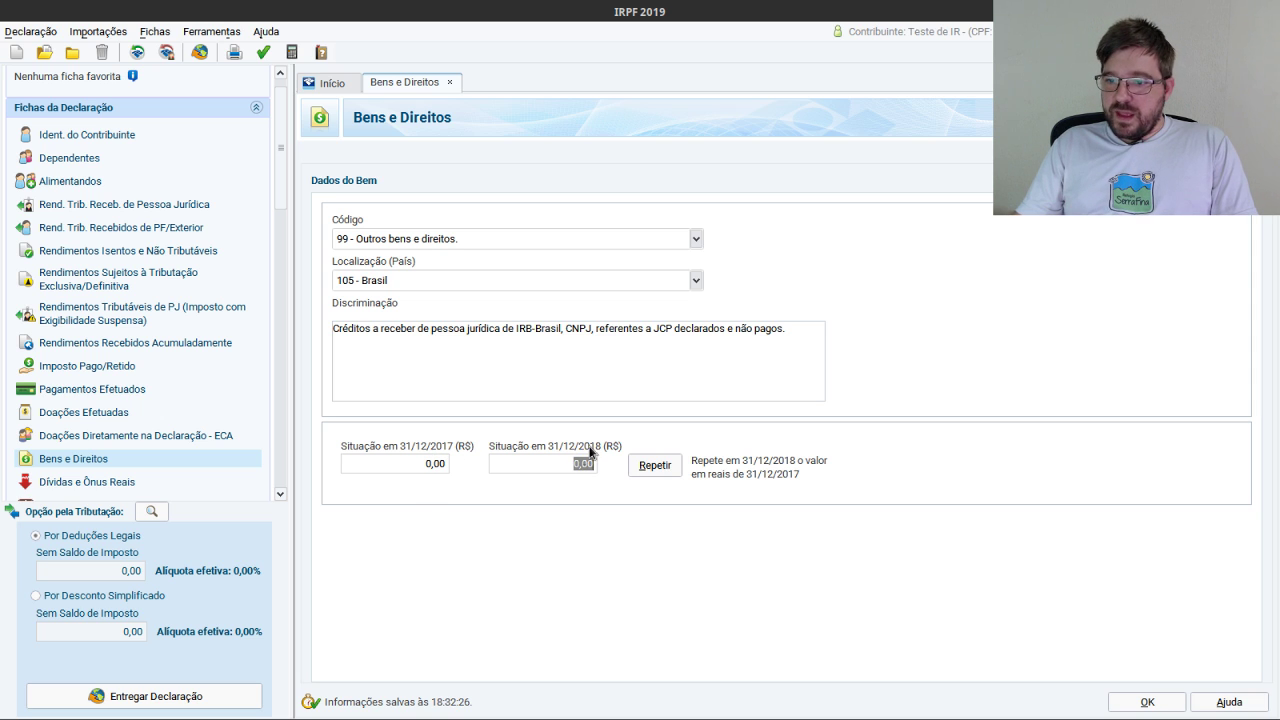
{"action": "key", "text": "alt+Tab"}
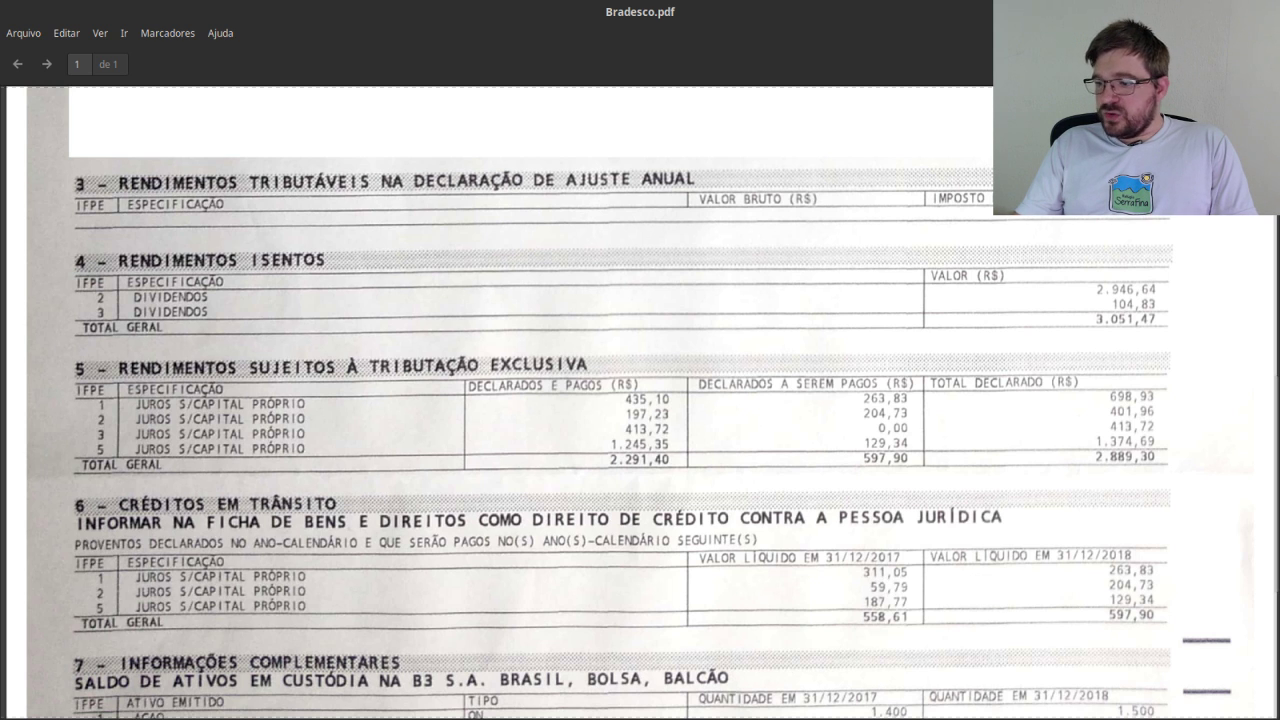
{"action": "key", "text": "alt+Tab"}
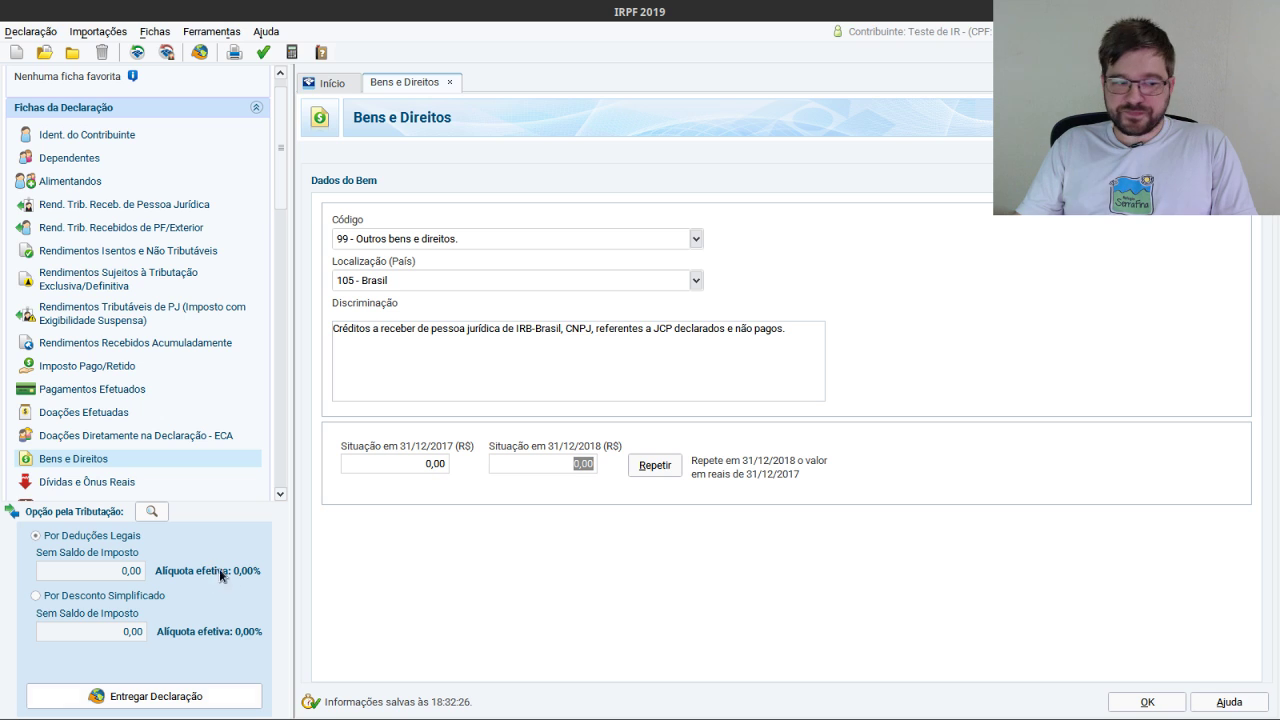
{"action": "type", "text": "263"}
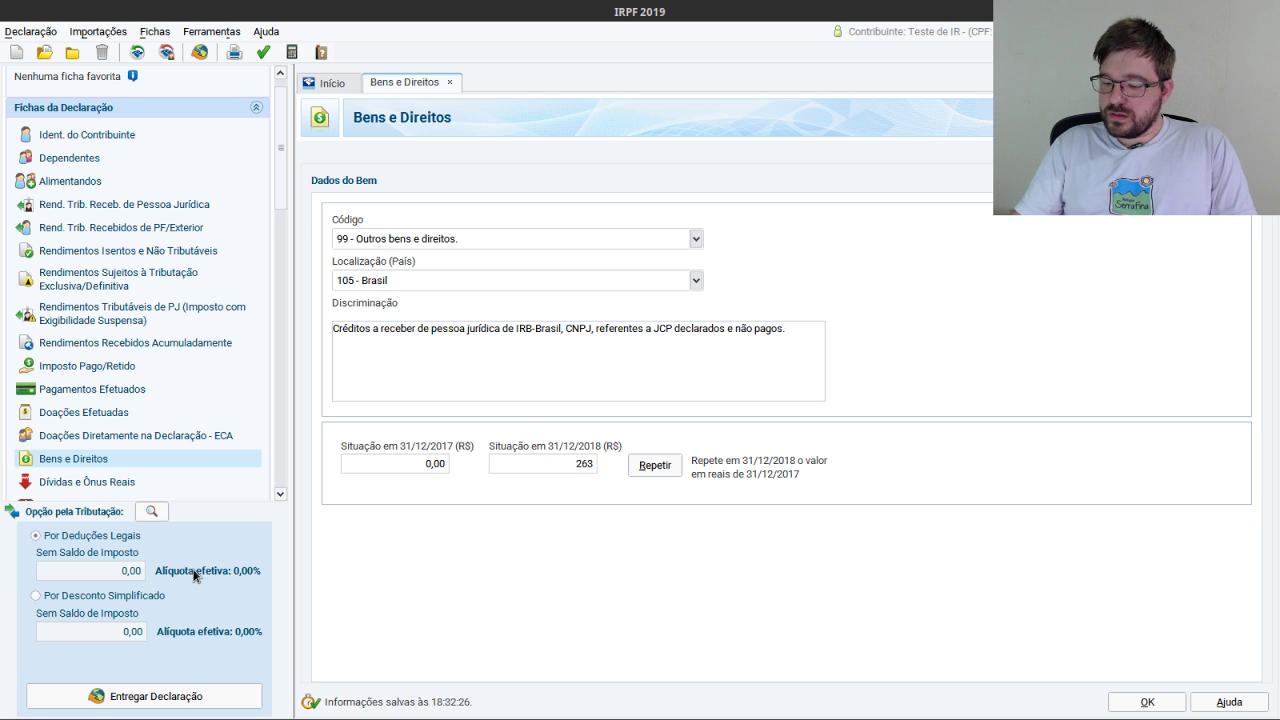
{"action": "type", "text": ",83"}
{"action": "left_click", "coordinate": [475, 358]}
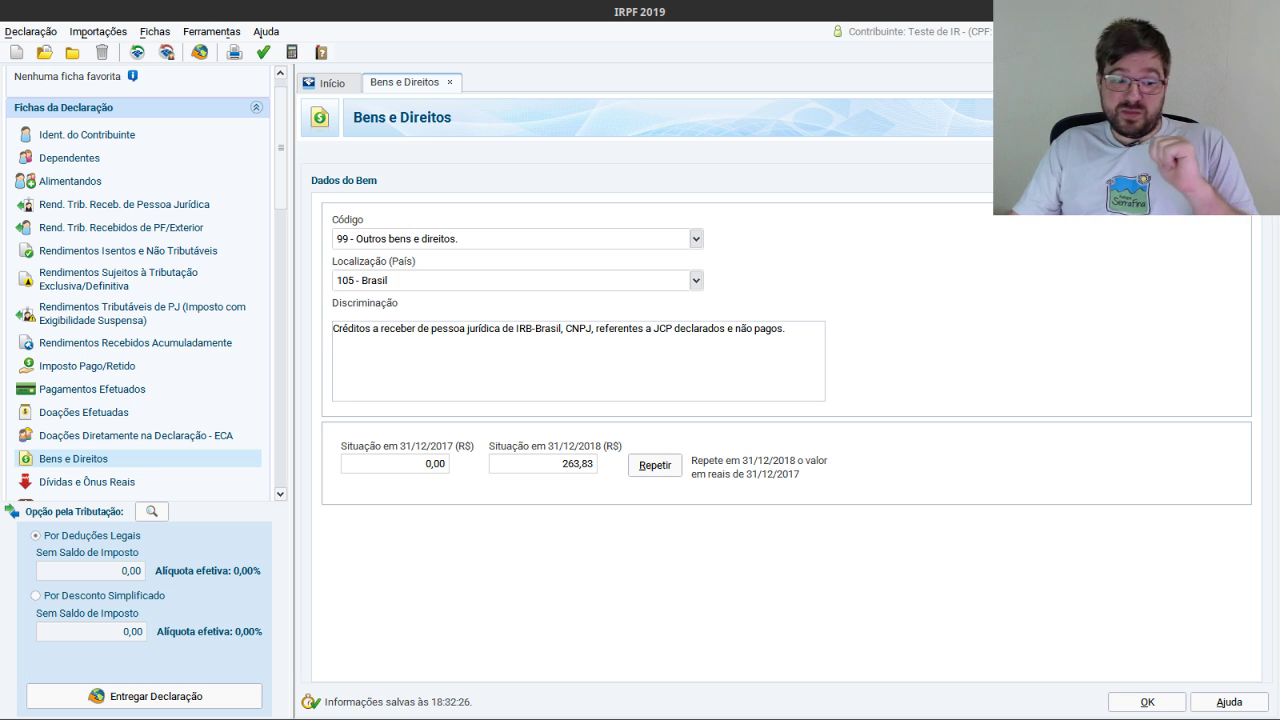
{"action": "key", "text": "alt+Tab"}
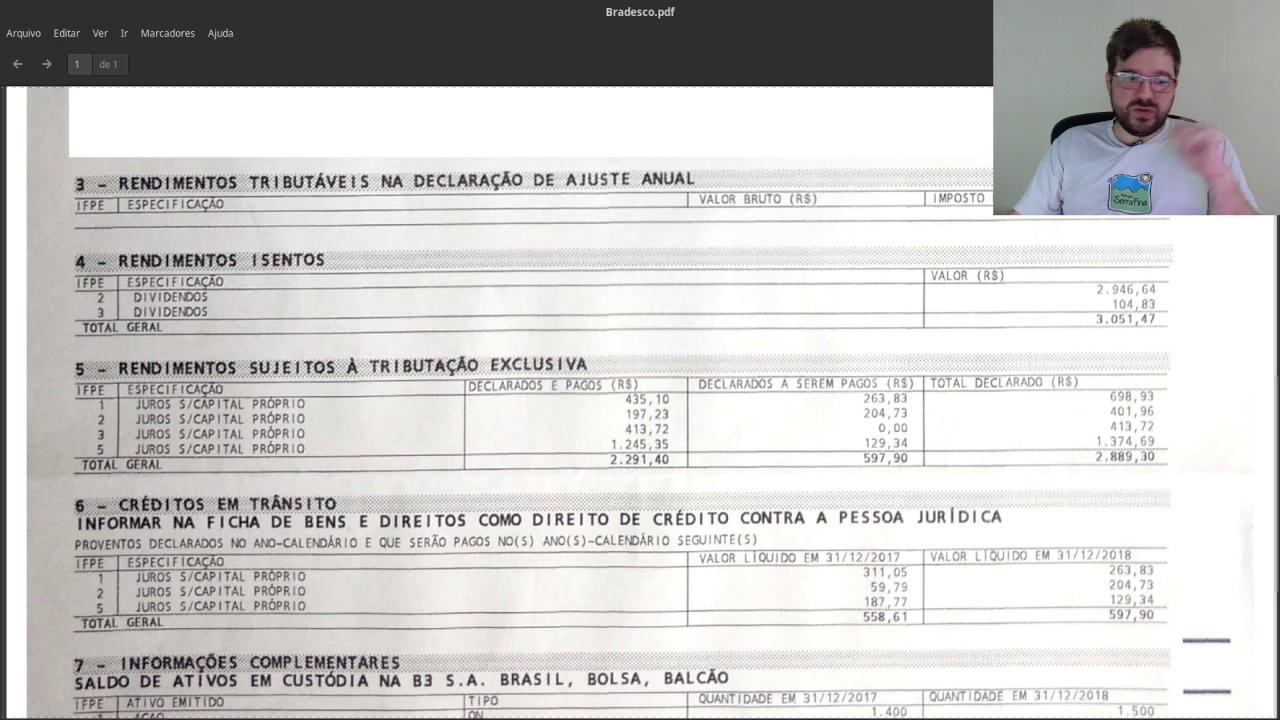
Enter 311,05 as the 31/12/2017 value and save the IRB-Brasil credit as asset item 2.
{"action": "key", "text": "alt+Tab"}
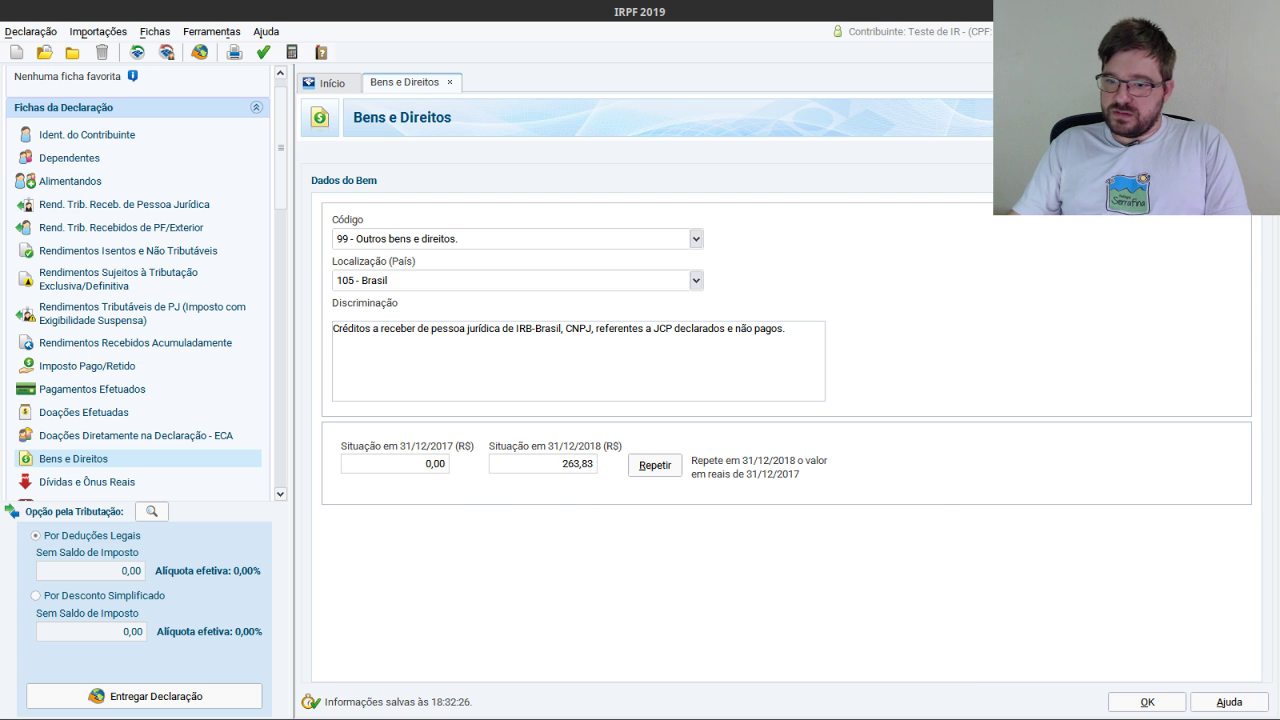
{"action": "key", "text": "alt+Tab"}
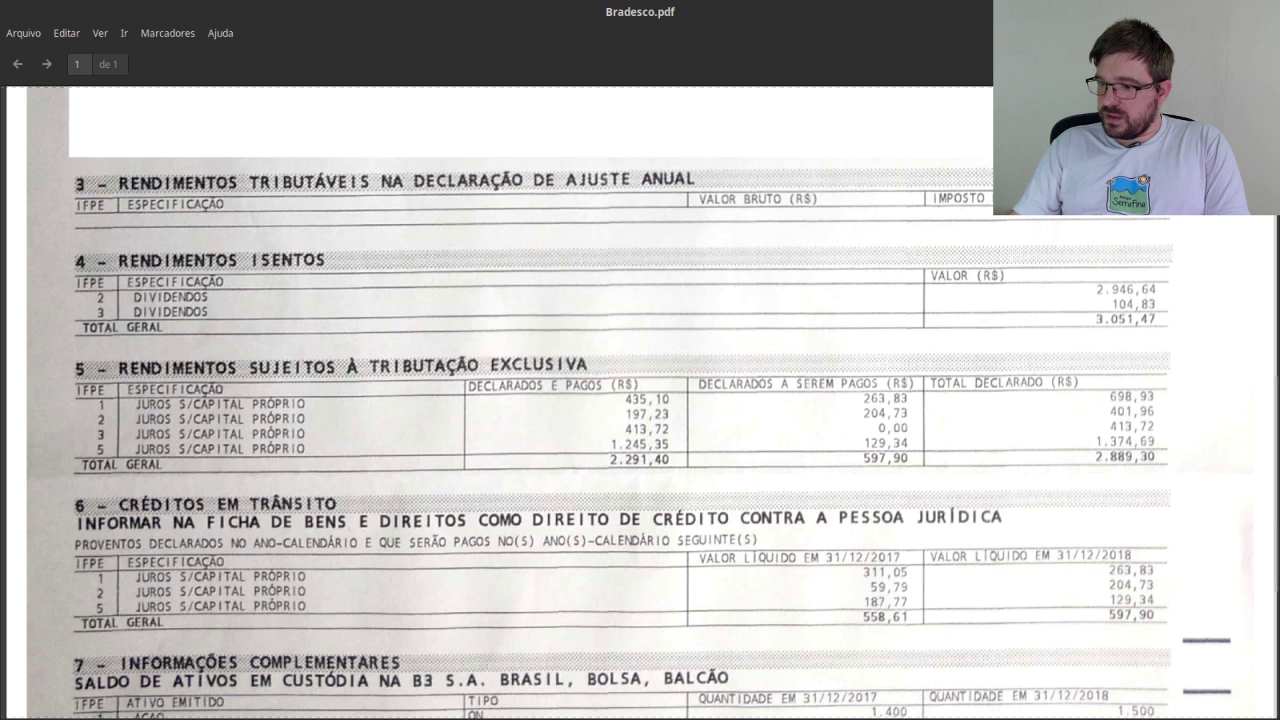
{"action": "key", "text": "alt+Tab"}
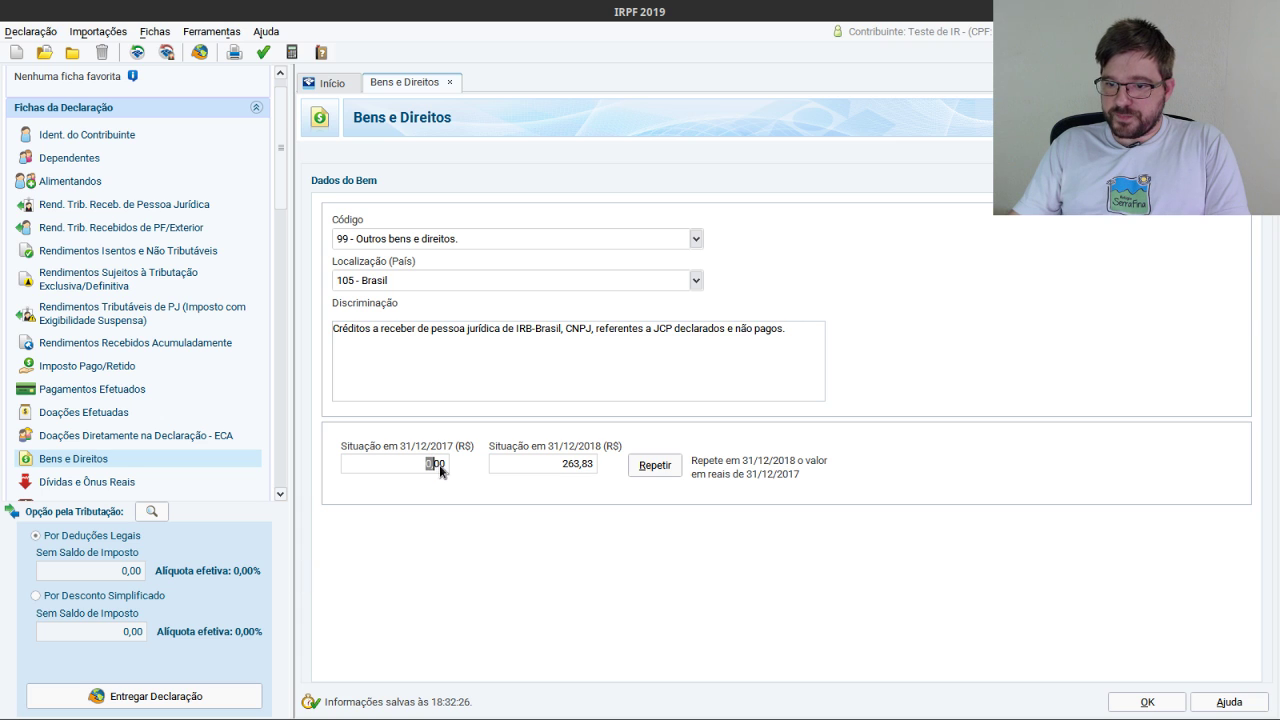
{"action": "left_click", "coordinate": [432, 470]}
{"action": "type", "text": "3211"}
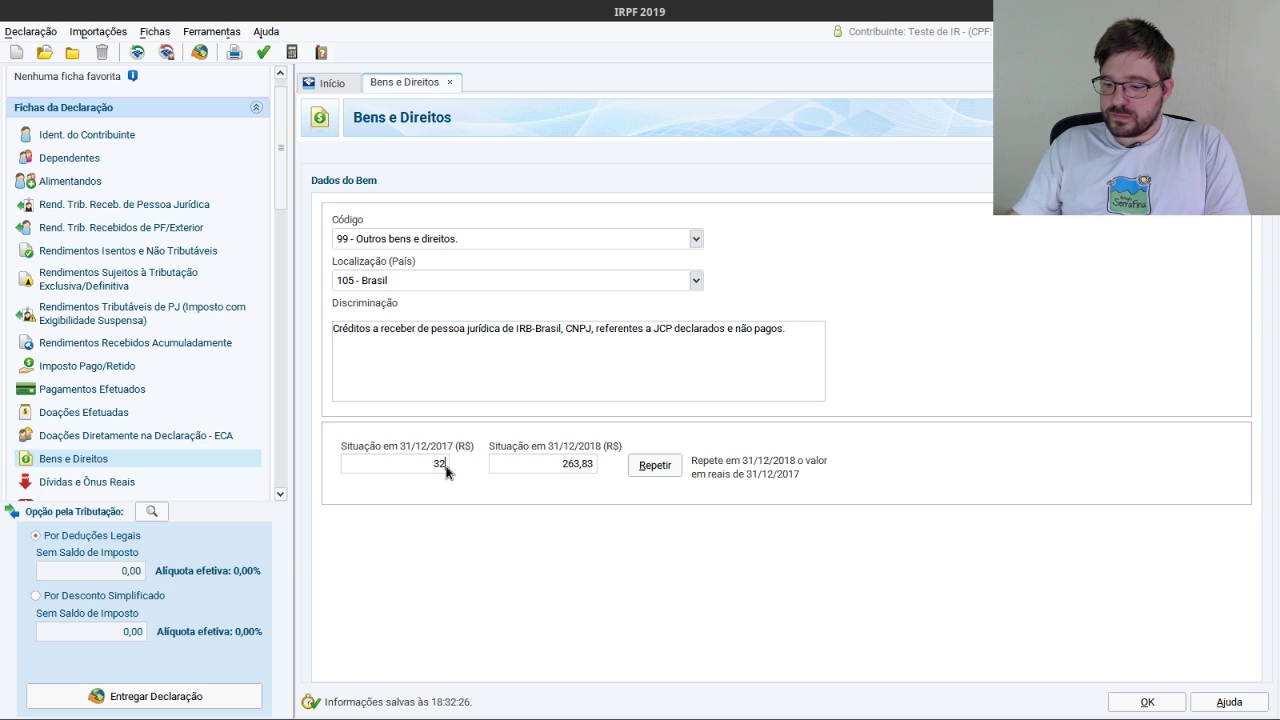
{"action": "key", "text": "BackSpace"}
{"action": "key", "text": "BackSpace"}
{"action": "key", "text": "BackSpace"}
{"action": "type", "text": "11,05"}
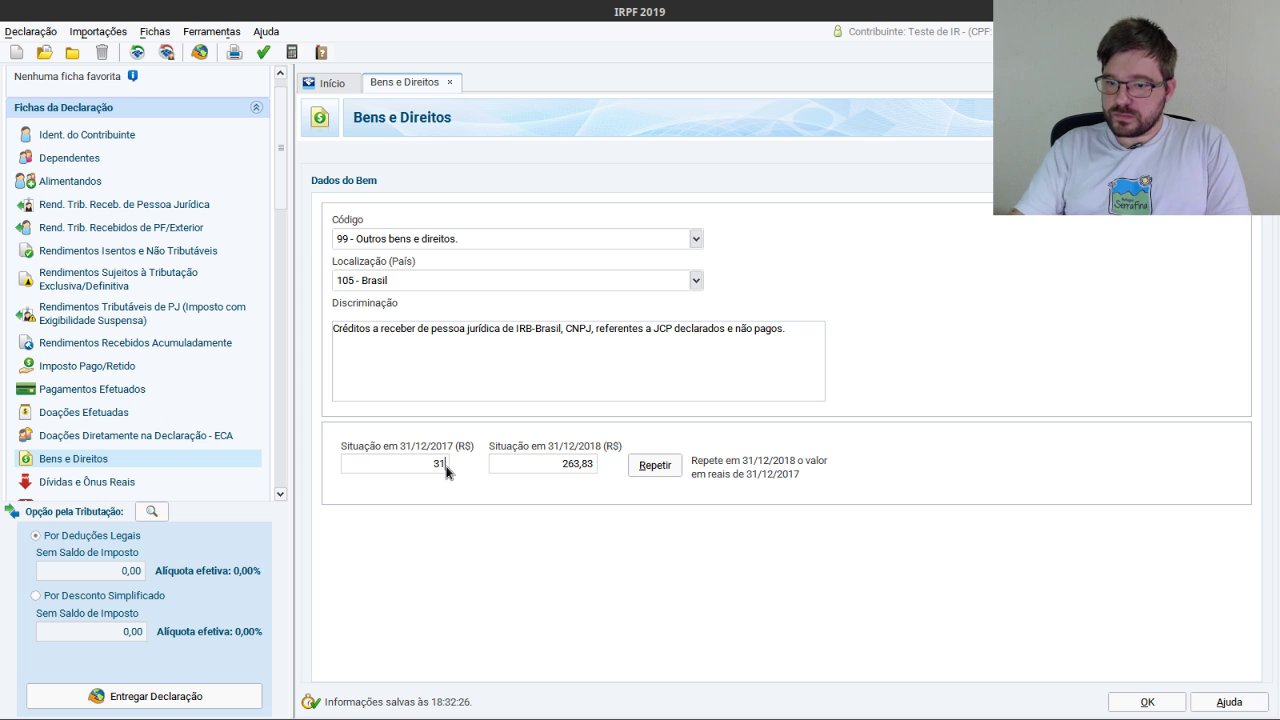
{"action": "left_click", "coordinate": [1146, 701]}
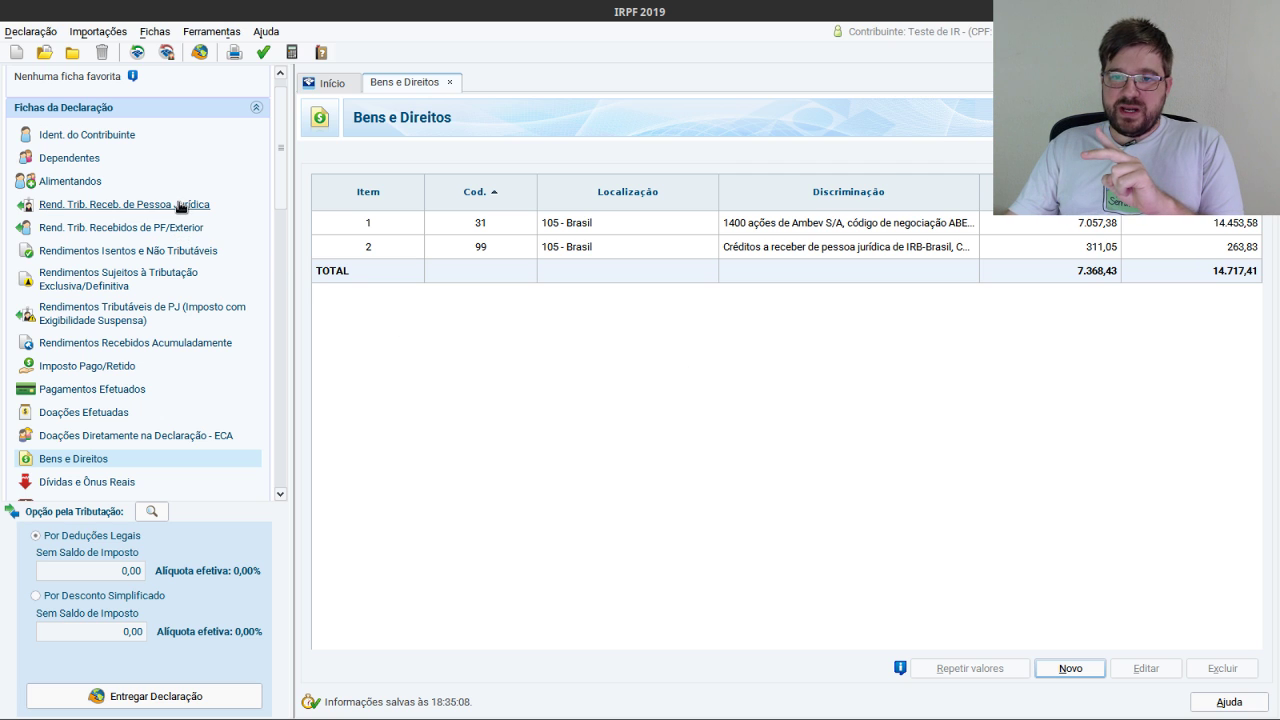
Review the exclusive-taxation sheet and the Ambev and IRB-Brasil asset items, then return to exempt income.
{"action": "left_click", "coordinate": [163, 280]}
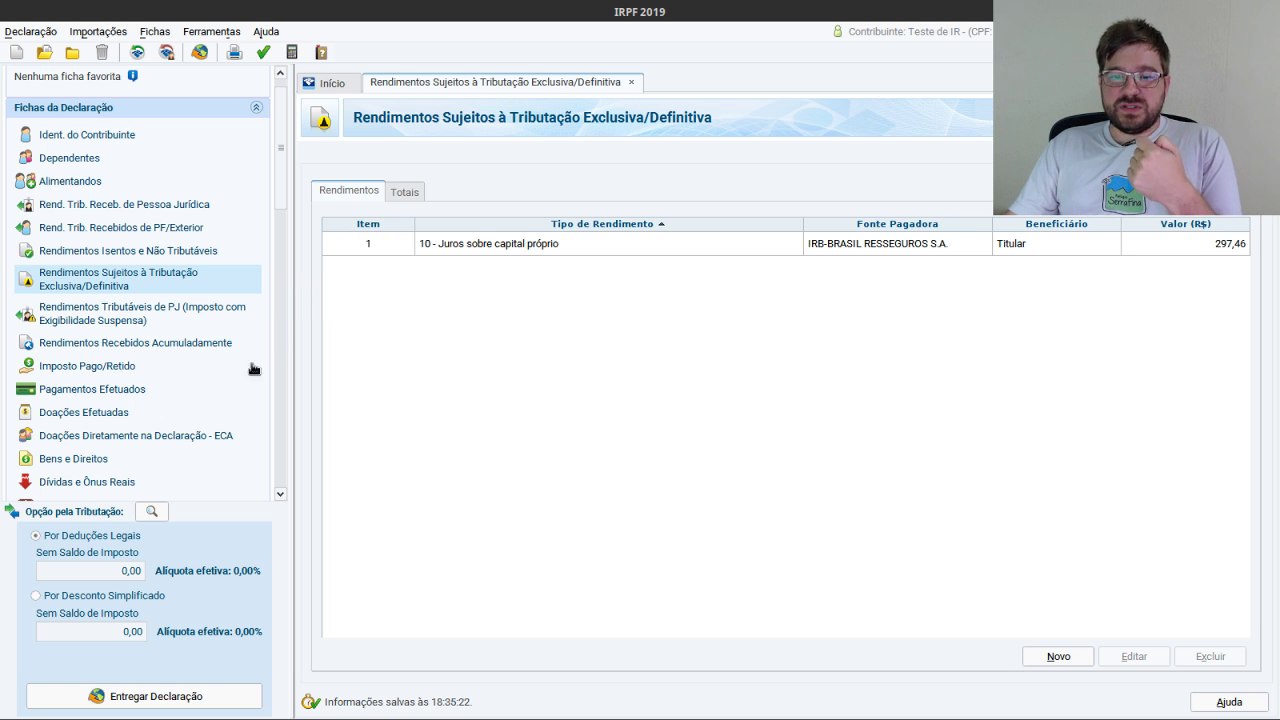
{"action": "left_click", "coordinate": [84, 460]}
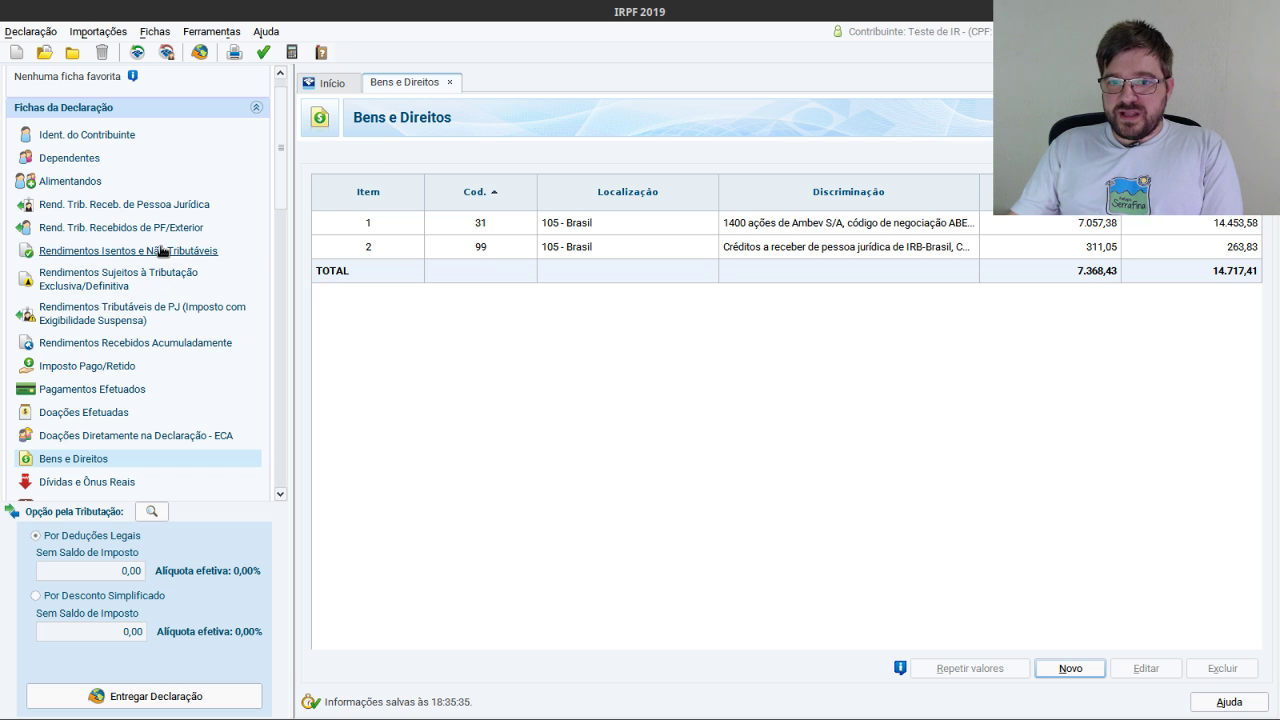
{"action": "left_click", "coordinate": [162, 251]}
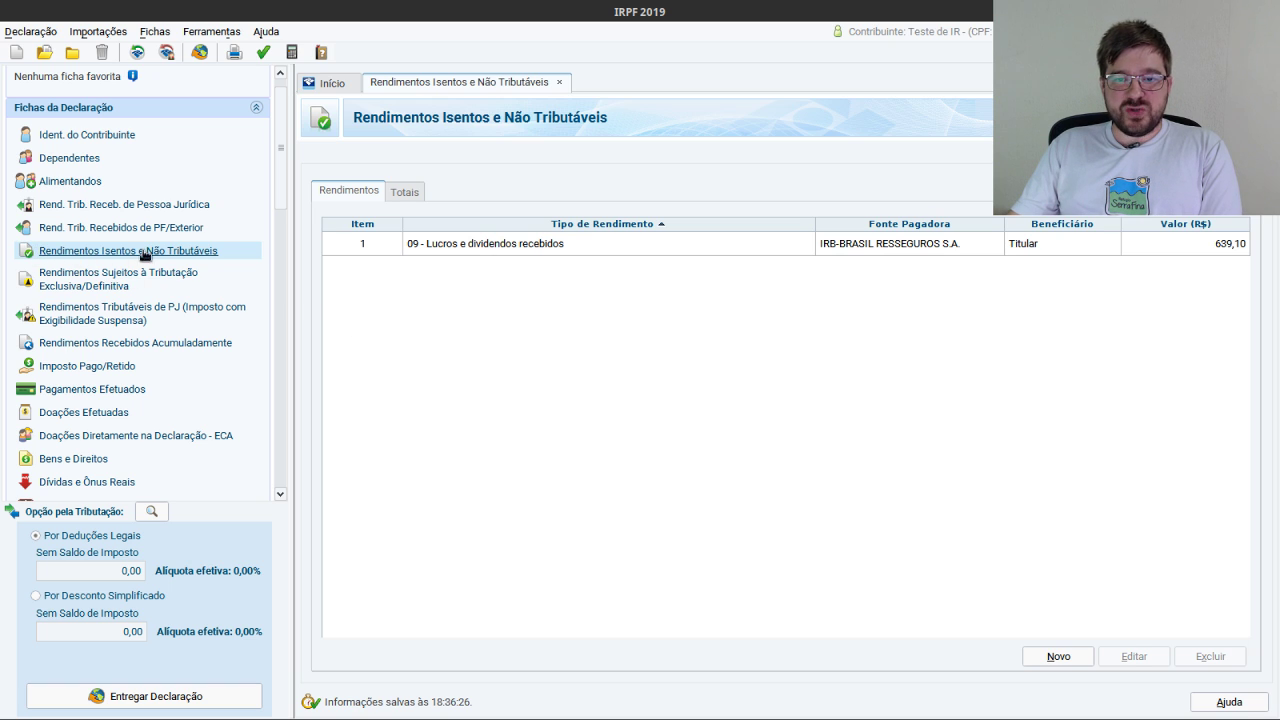
Begin a type 26 - Outros exempt-income entry, then cancel it without saving.
{"action": "left_click", "coordinate": [1059, 657]}
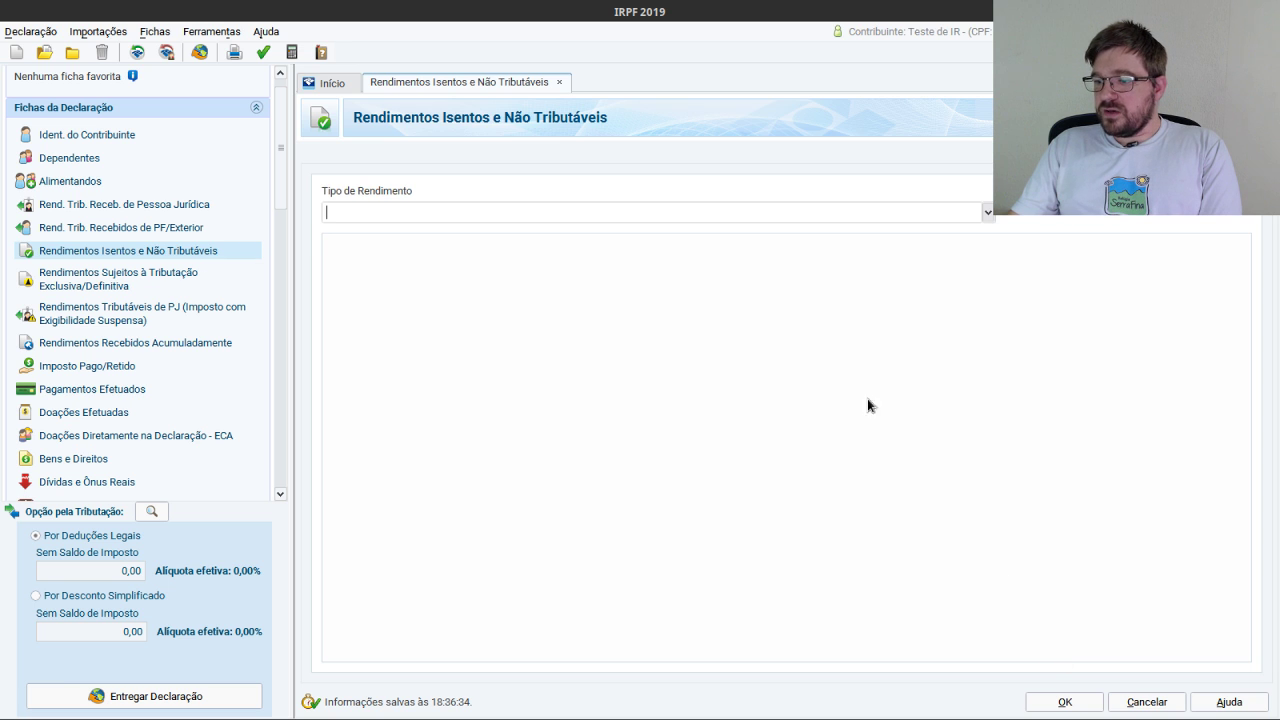
{"action": "left_click", "coordinate": [987, 213]}
{"action": "left_click_drag", "start_coordinate": [988, 262], "coordinate": [988, 353]}
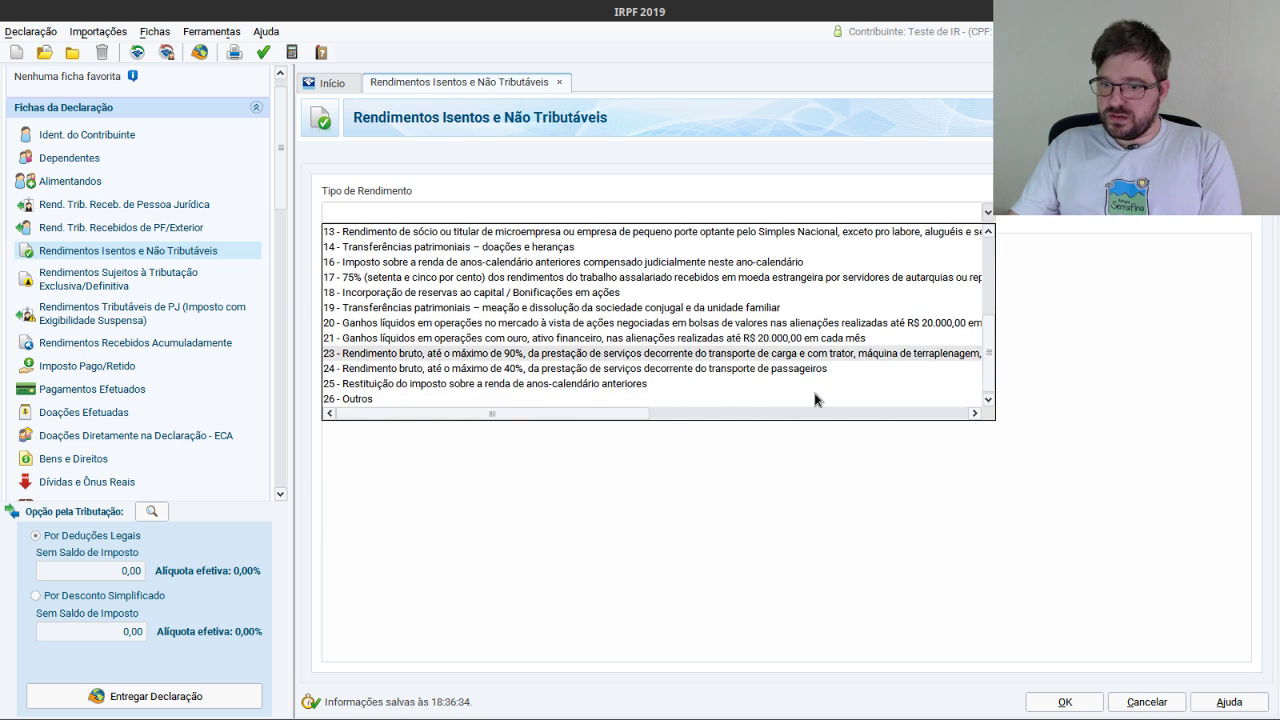
{"action": "left_click", "coordinate": [362, 399]}
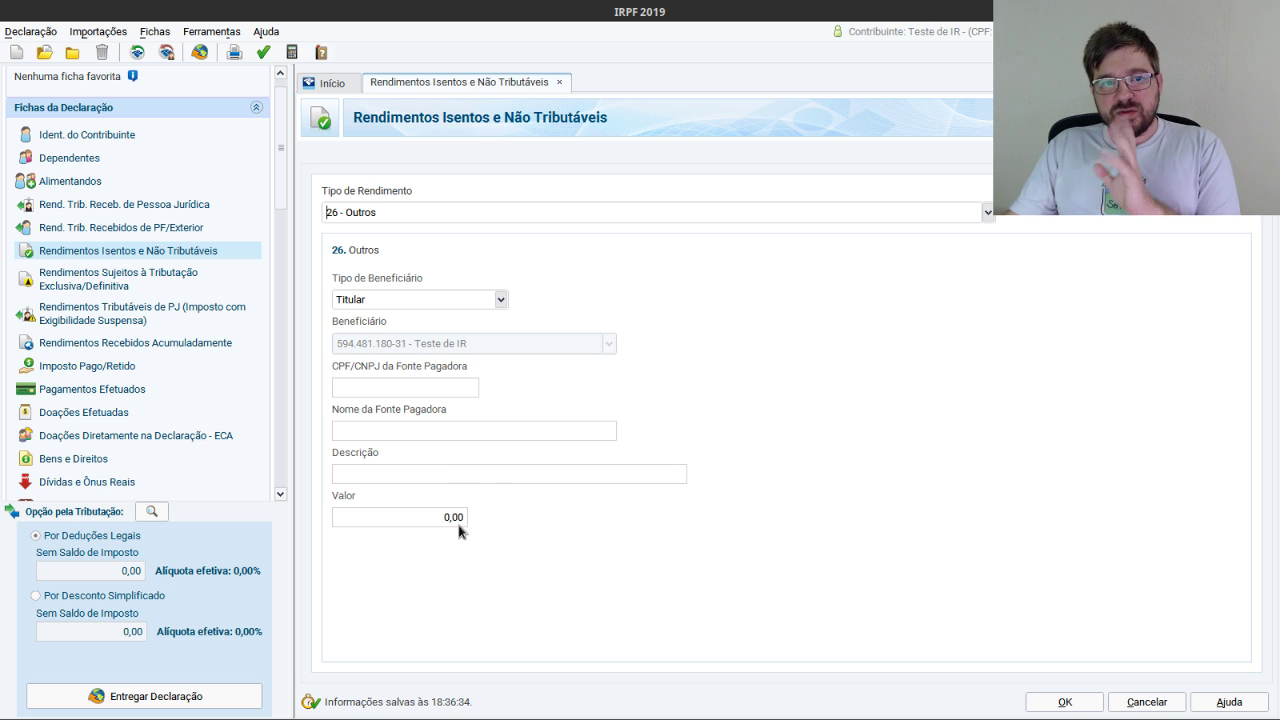
{"action": "left_click", "coordinate": [1146, 702]}
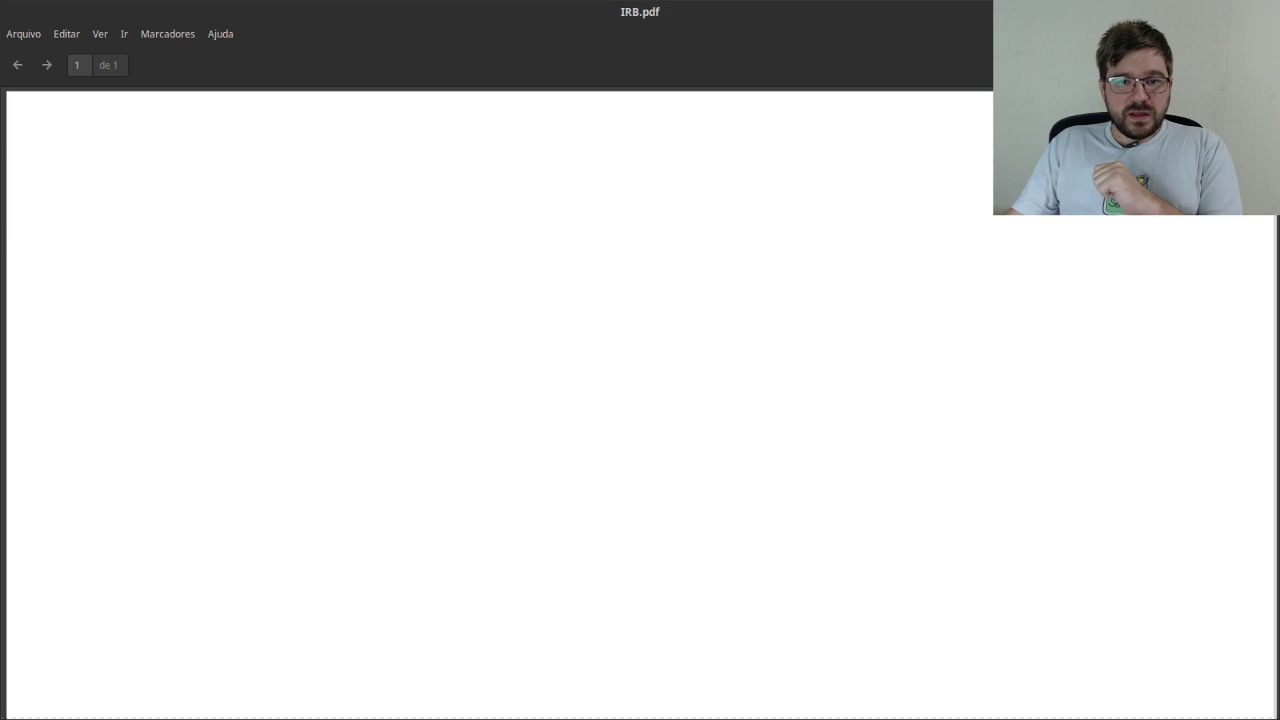
{"action": "key", "text": "alt+Tab"}
{"action": "scroll", "coordinate": [1147, 440], "scroll_direction": "down", "scroll_amount": 5}
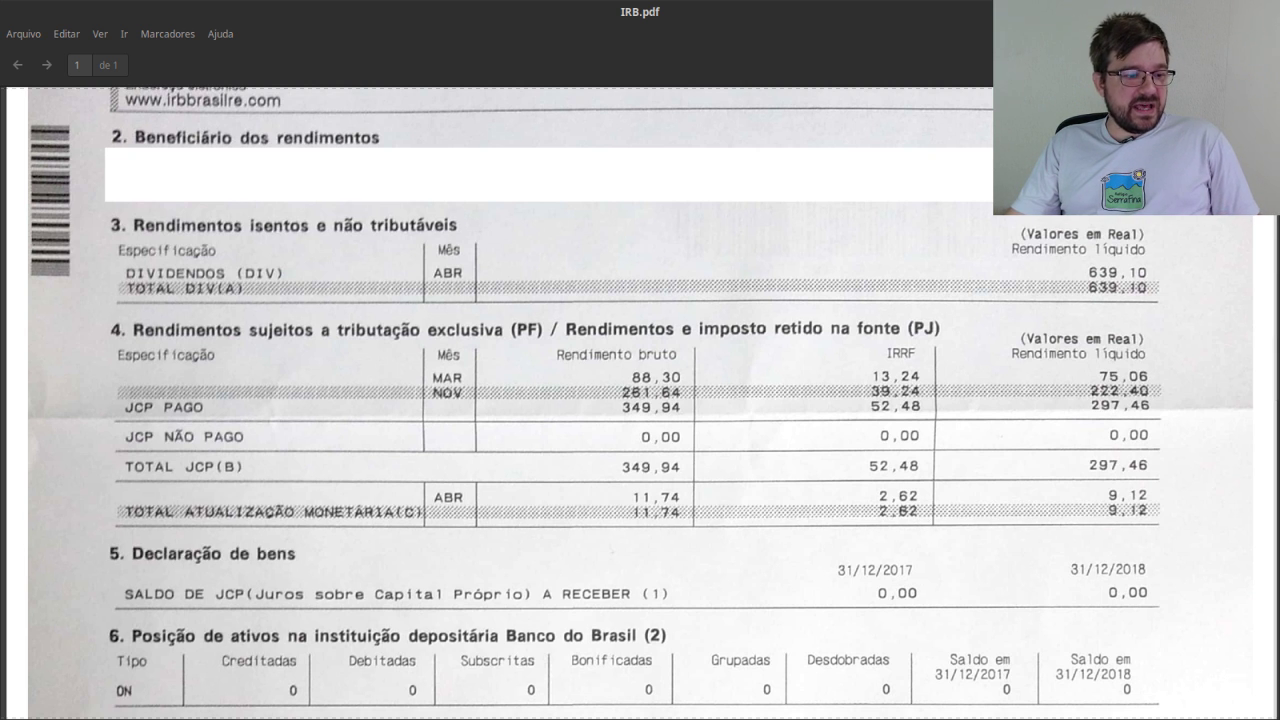
{"action": "key", "text": "alt+Tab"}
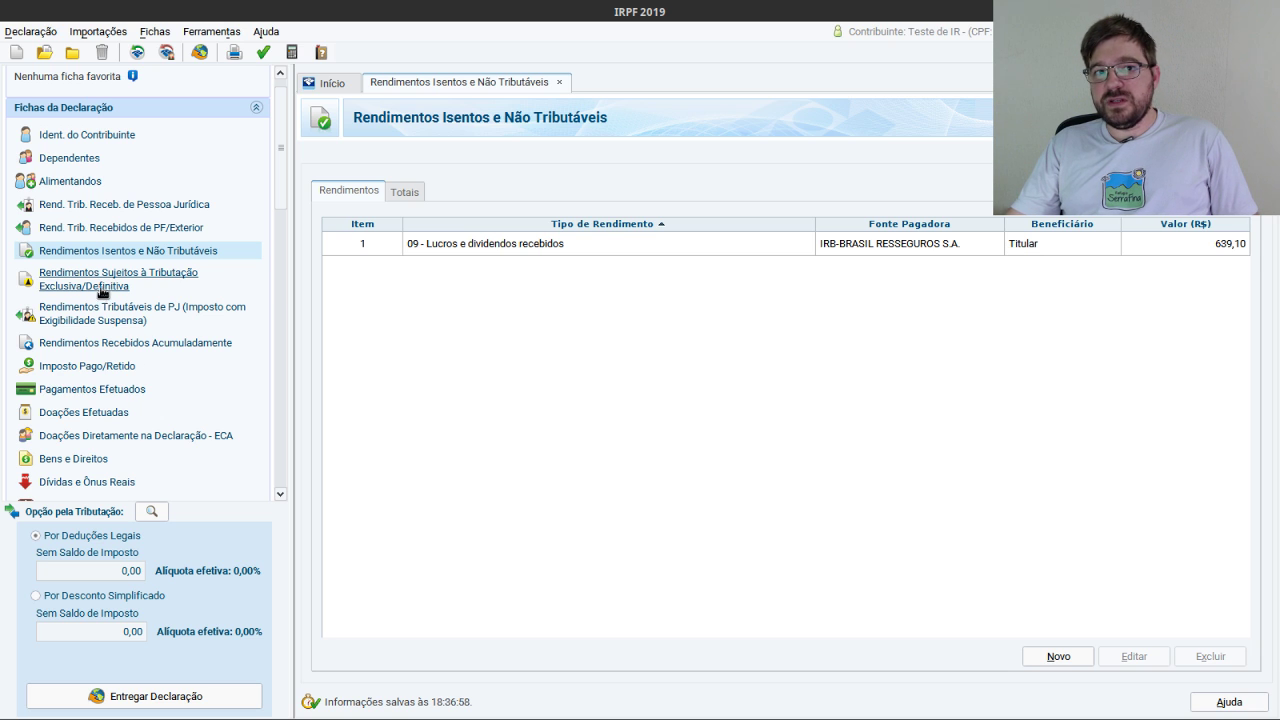
Create a 12 - Outros exclusive-taxation entry and enter the paying company's CNPJ.
{"action": "left_click", "coordinate": [89, 279]}
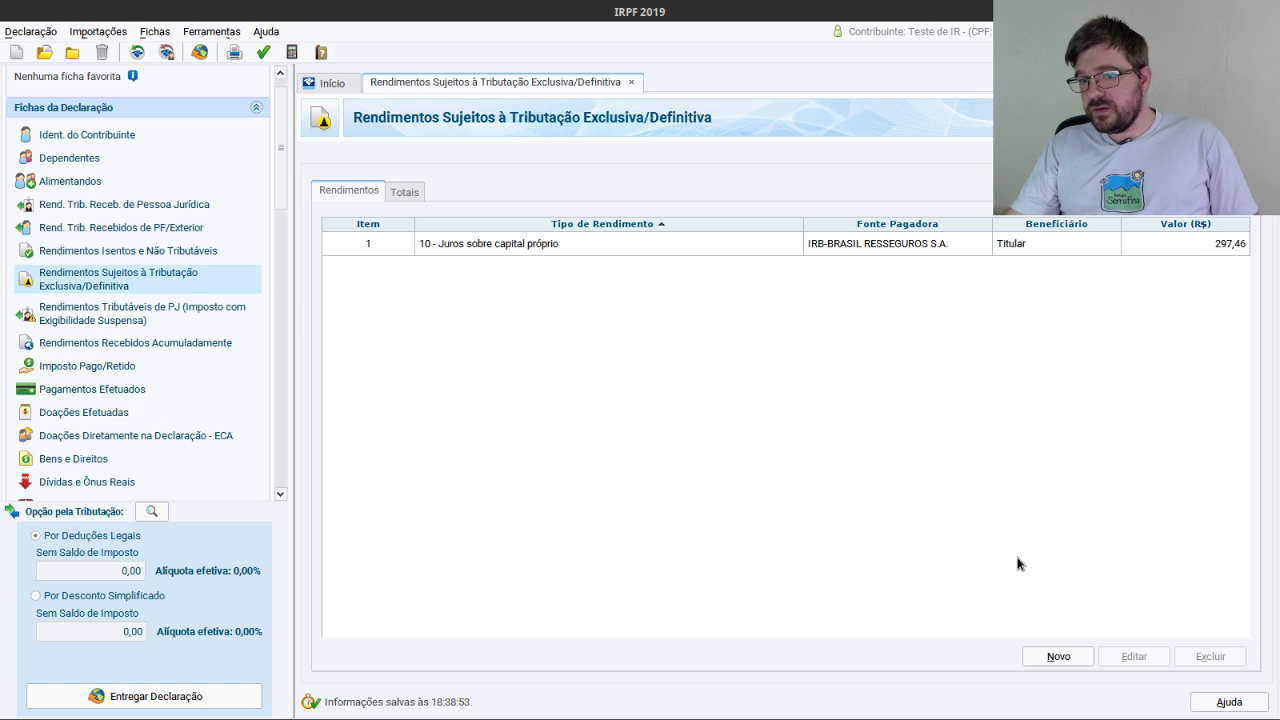
{"action": "left_click", "coordinate": [1059, 657]}
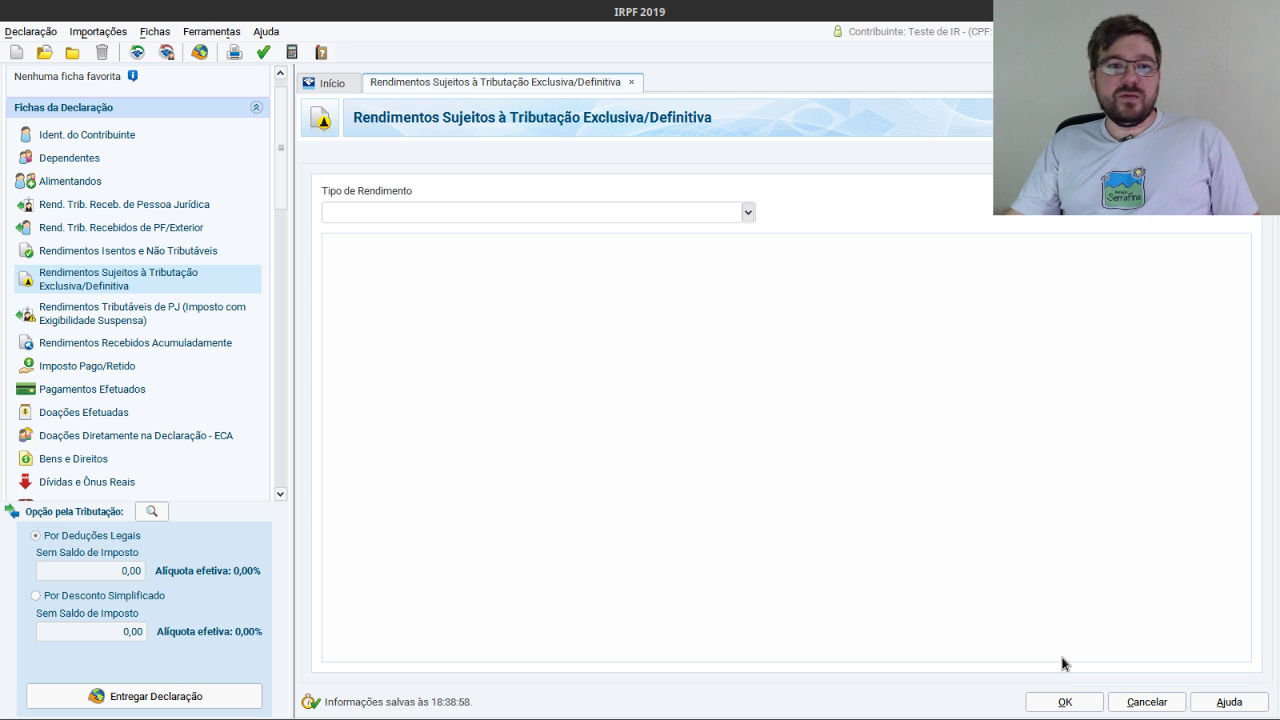
{"action": "left_click", "coordinate": [748, 212]}
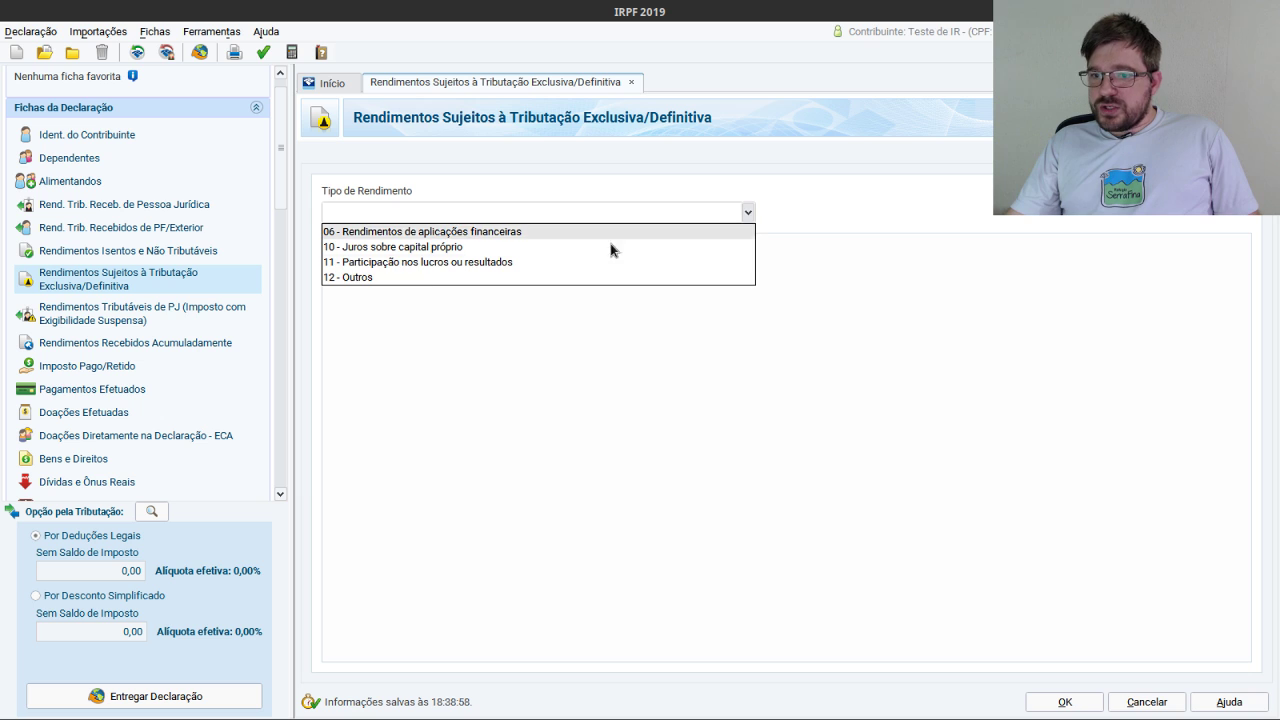
{"action": "left_click", "coordinate": [345, 277]}
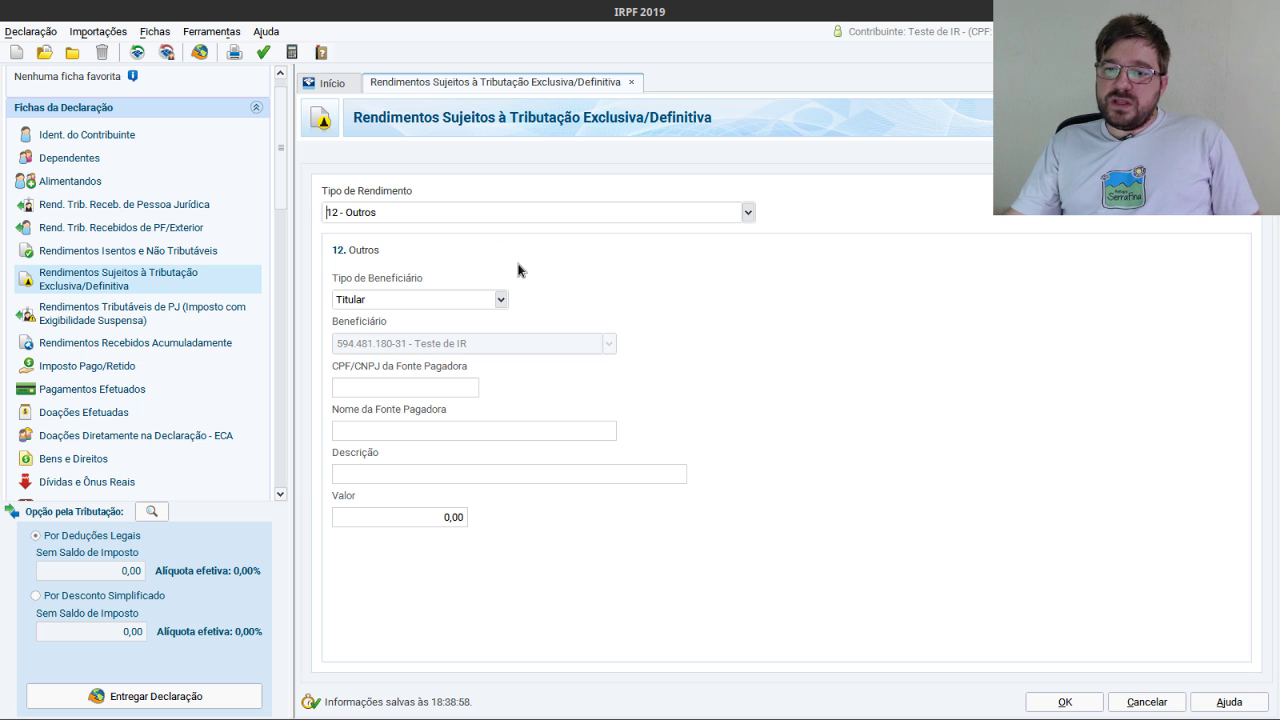
{"action": "left_click", "coordinate": [405, 390]}
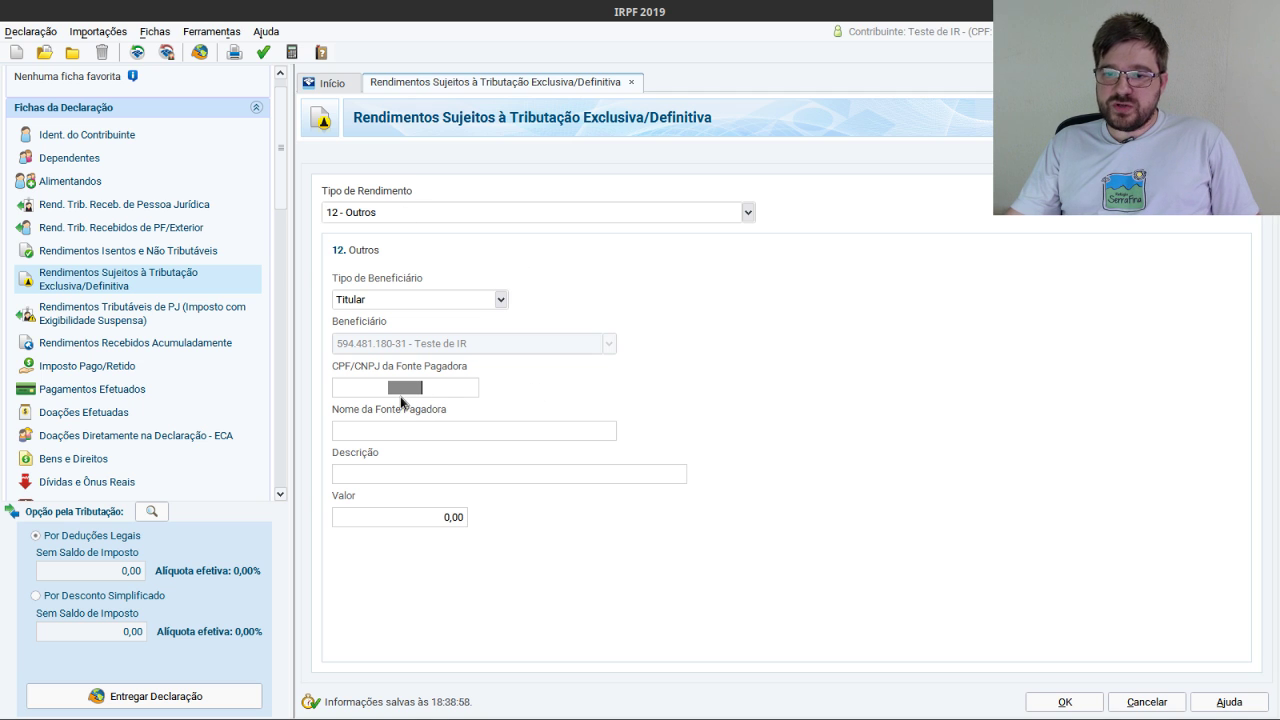
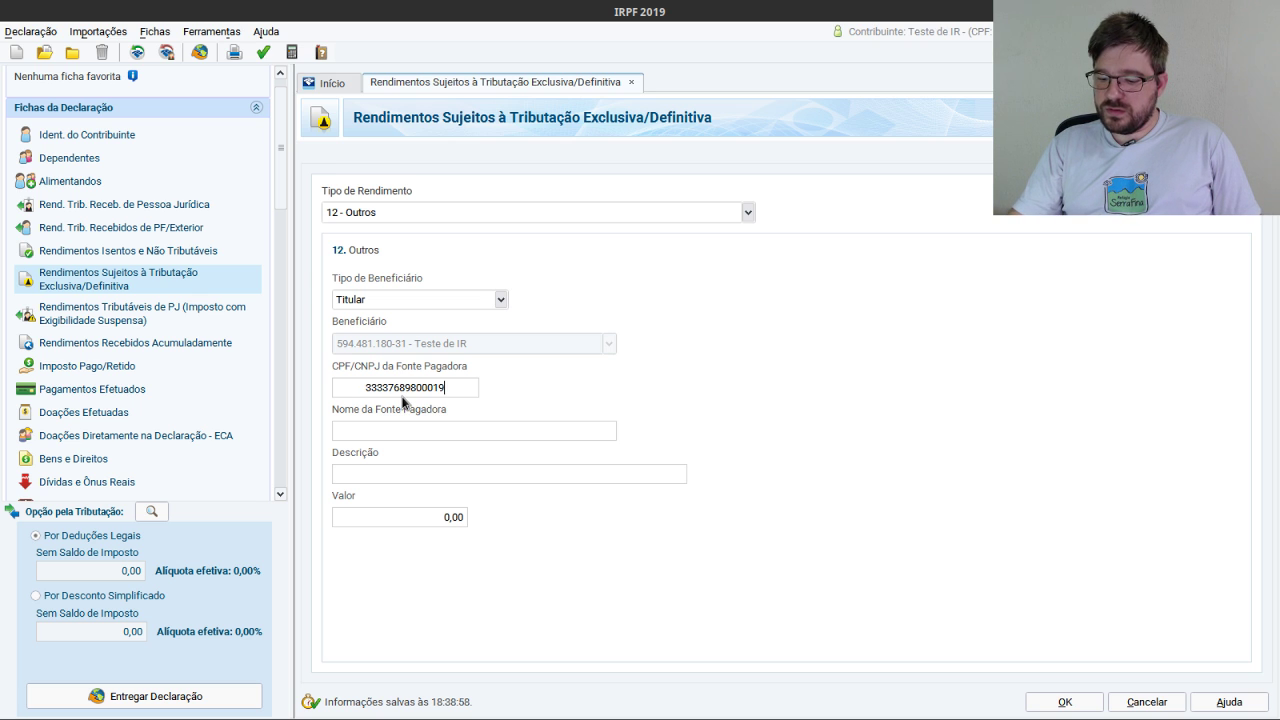
{"action": "left_click", "coordinate": [423, 432]}
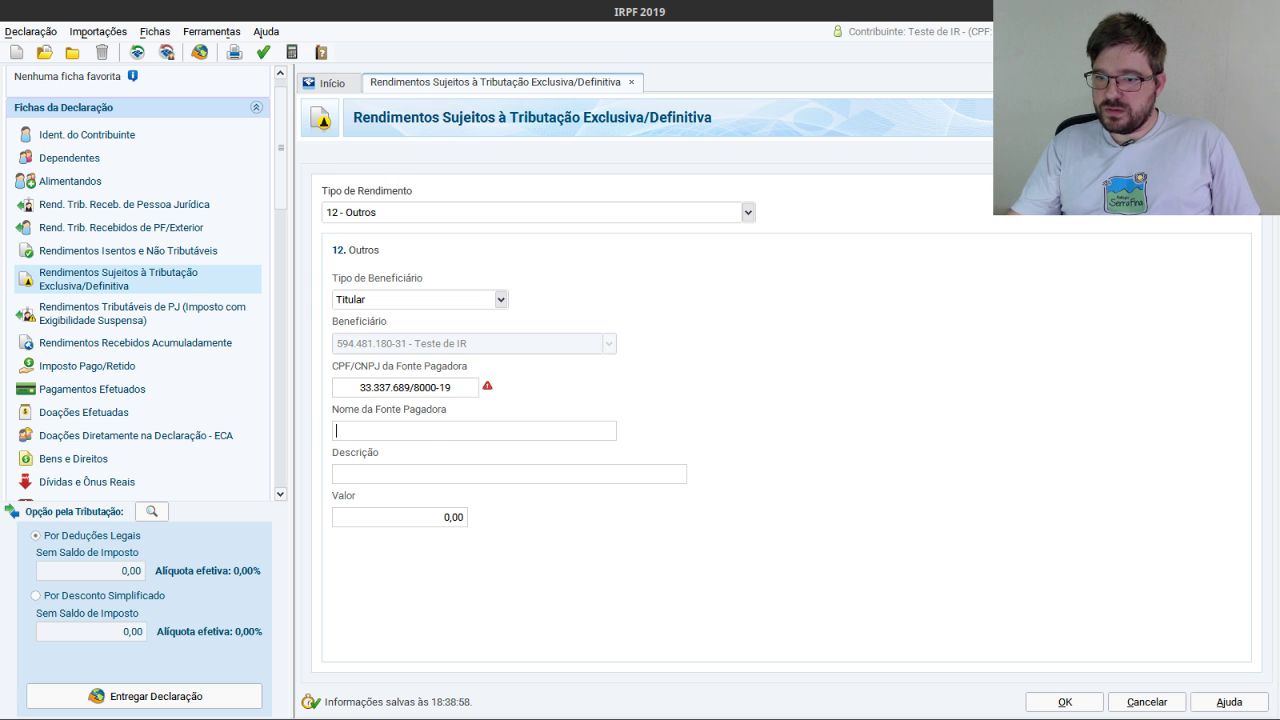
{"action": "key", "text": "alt+Tab"}
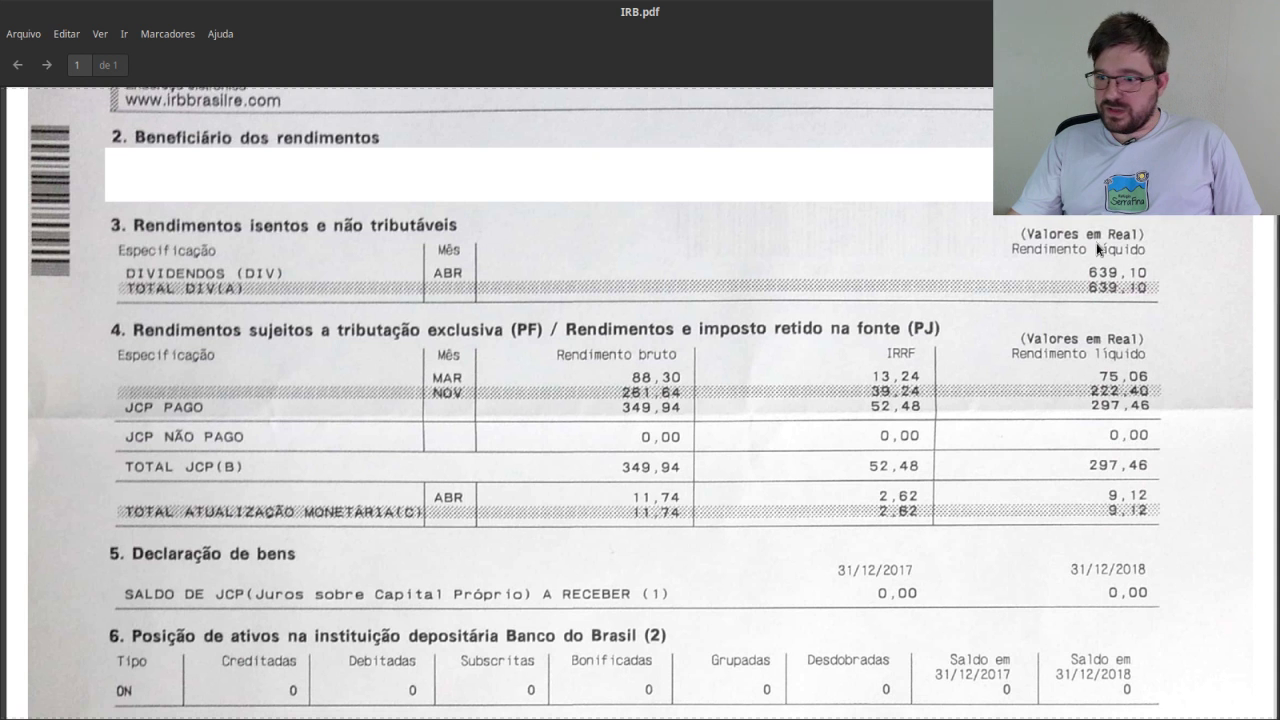
{"action": "scroll", "coordinate": [955, 357], "scroll_direction": "up", "scroll_amount": 5}
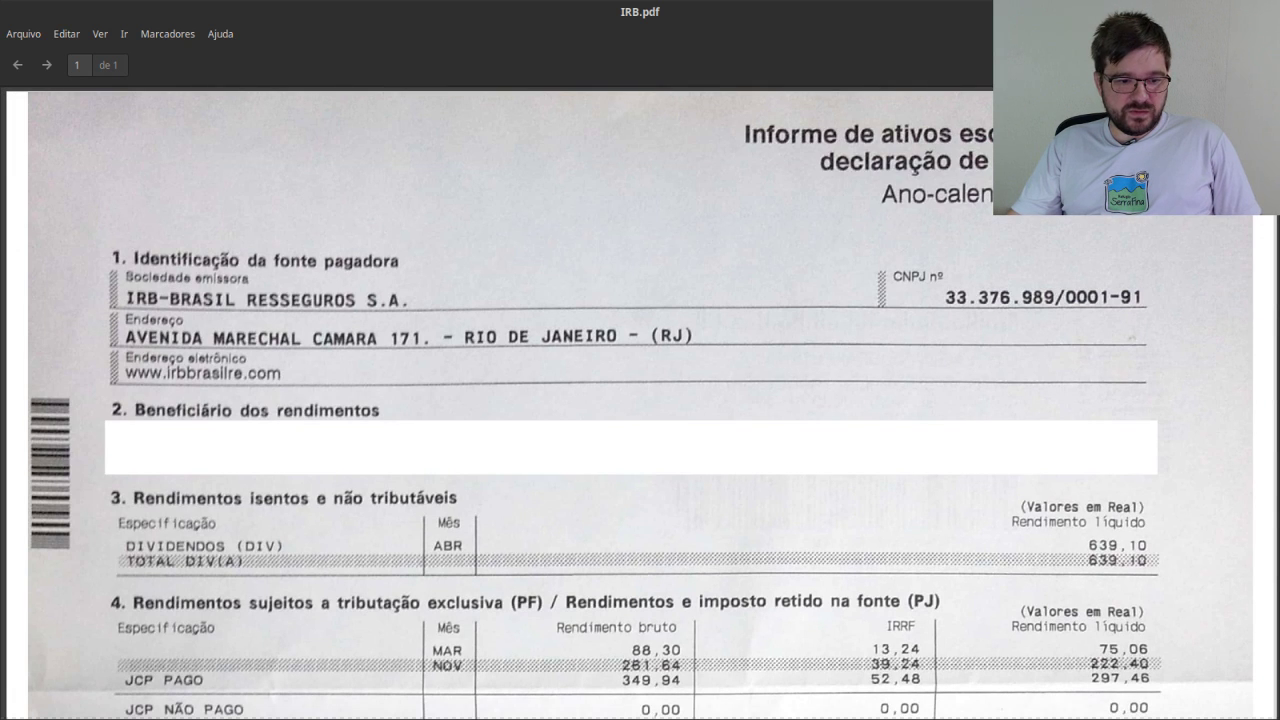
{"action": "key", "text": "alt+Tab"}
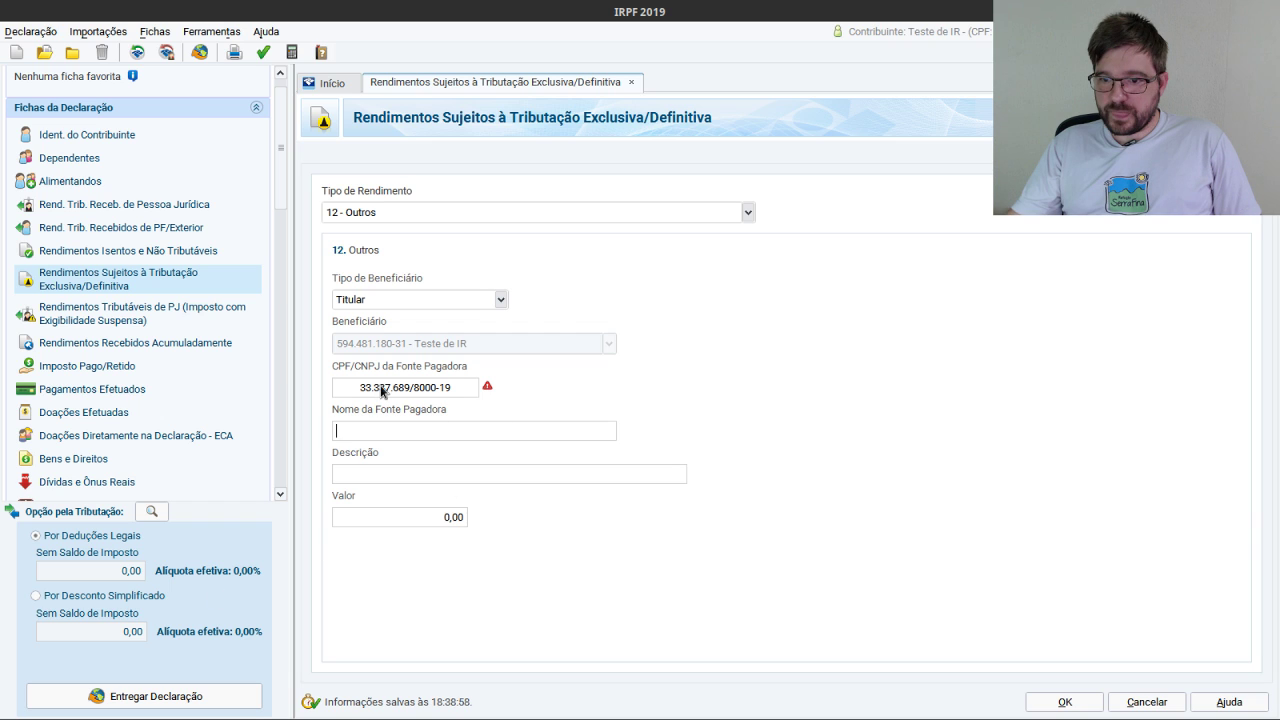
{"action": "left_click", "coordinate": [385, 391]}
Correct the payer CNPJ so IRB-BRASIL RESSEGUROS S.A. fills in, and begin the description.
{"action": "left_click", "coordinate": [385, 392]}
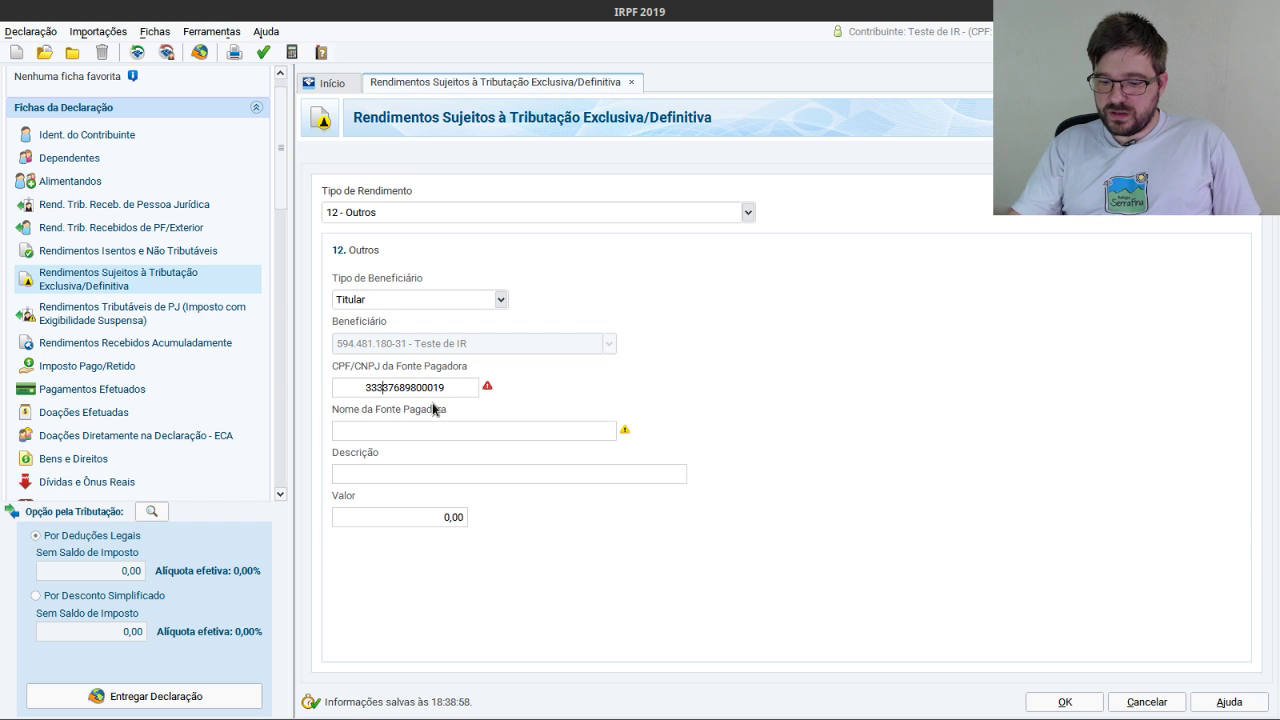
{"action": "key", "text": "BackSpace"}
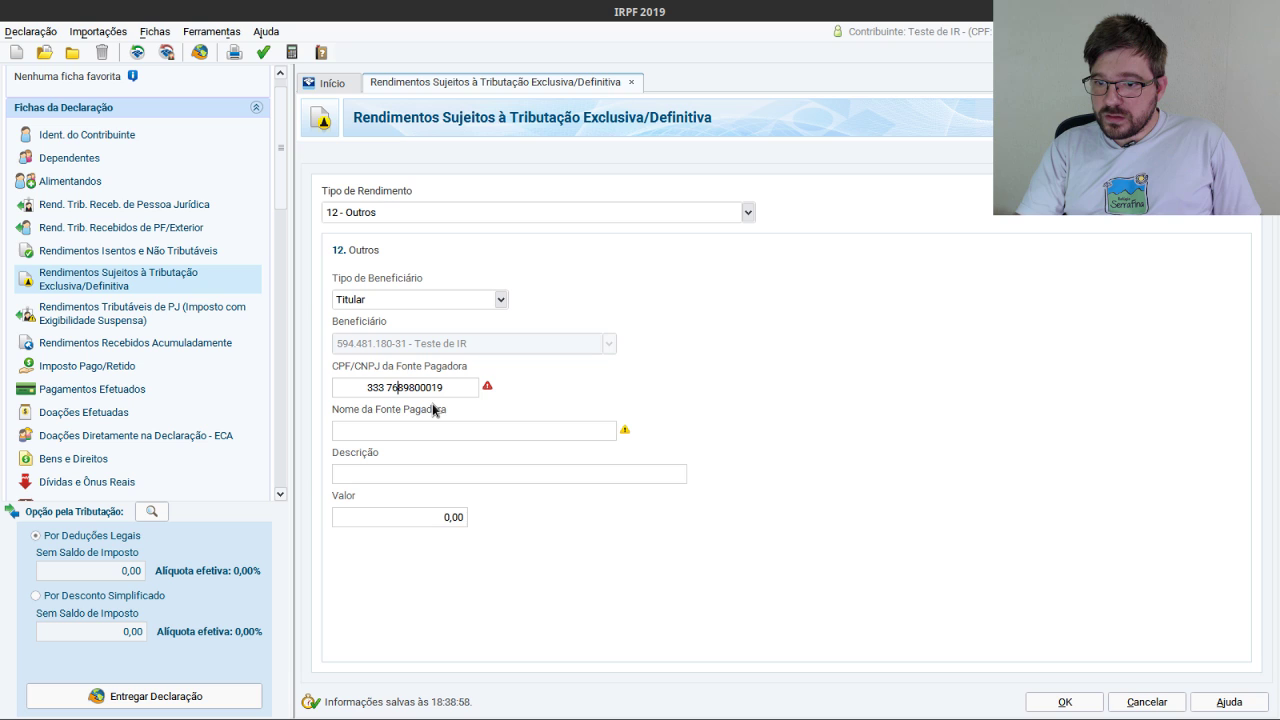
{"action": "key", "text": "Delete"}
{"action": "key", "text": "Delete"}
{"action": "key", "text": "Delete"}
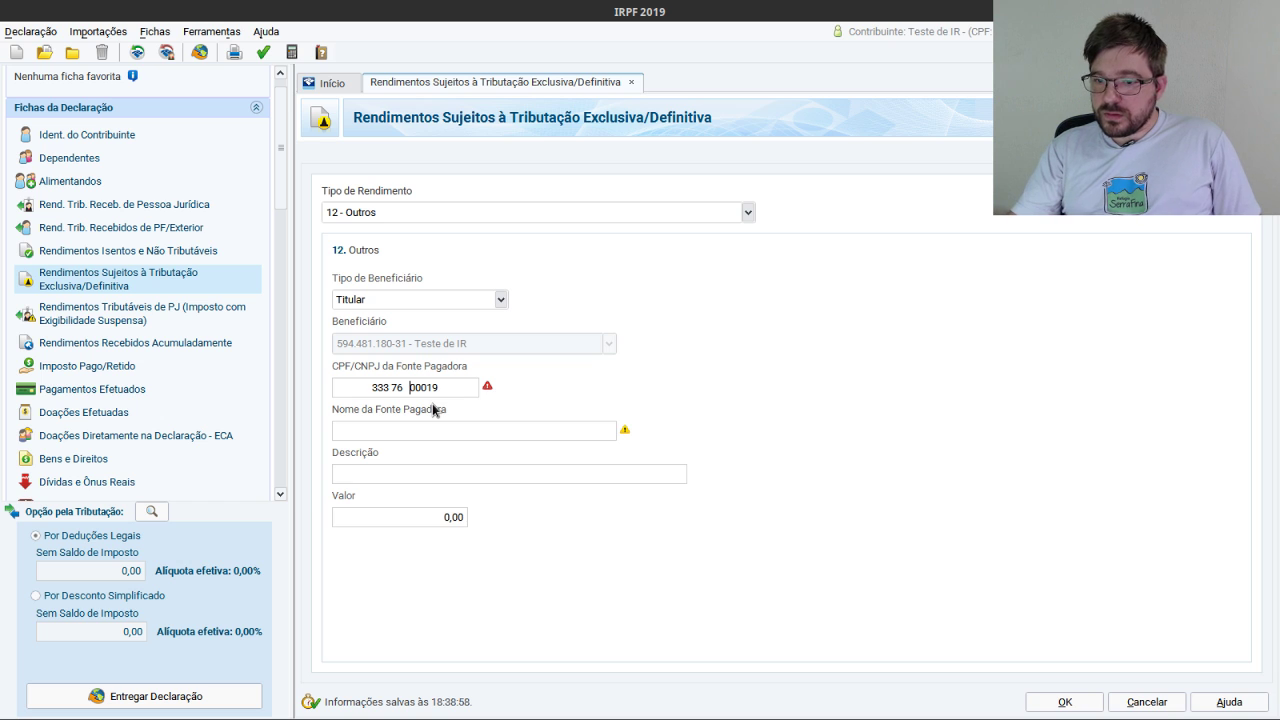
{"action": "key", "text": "Delete"}
{"action": "key", "text": "Delete"}
{"action": "key", "text": "Delete"}
{"action": "key", "text": "Delete"}
{"action": "key", "text": "Delete"}
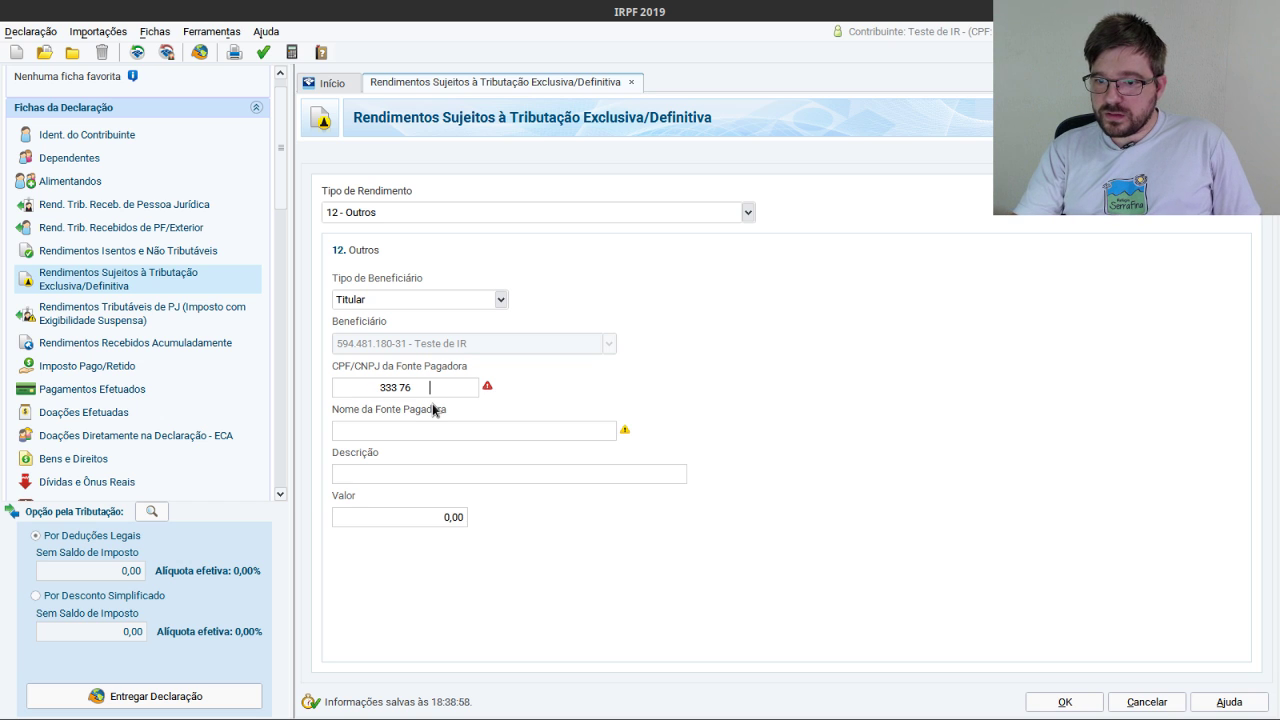
{"action": "key", "text": "BackSpace"}
{"action": "key", "text": "BackSpace"}
{"action": "key", "text": "BackSpace"}
{"action": "key", "text": "BackSpace"}
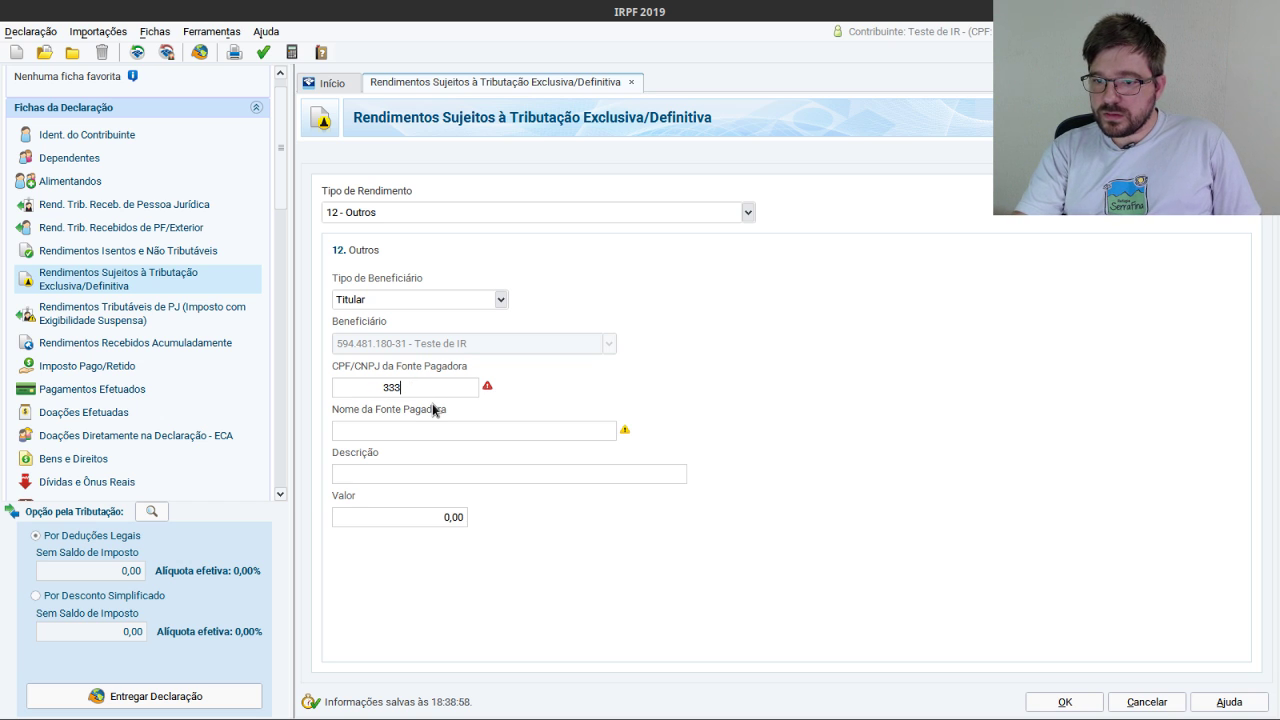
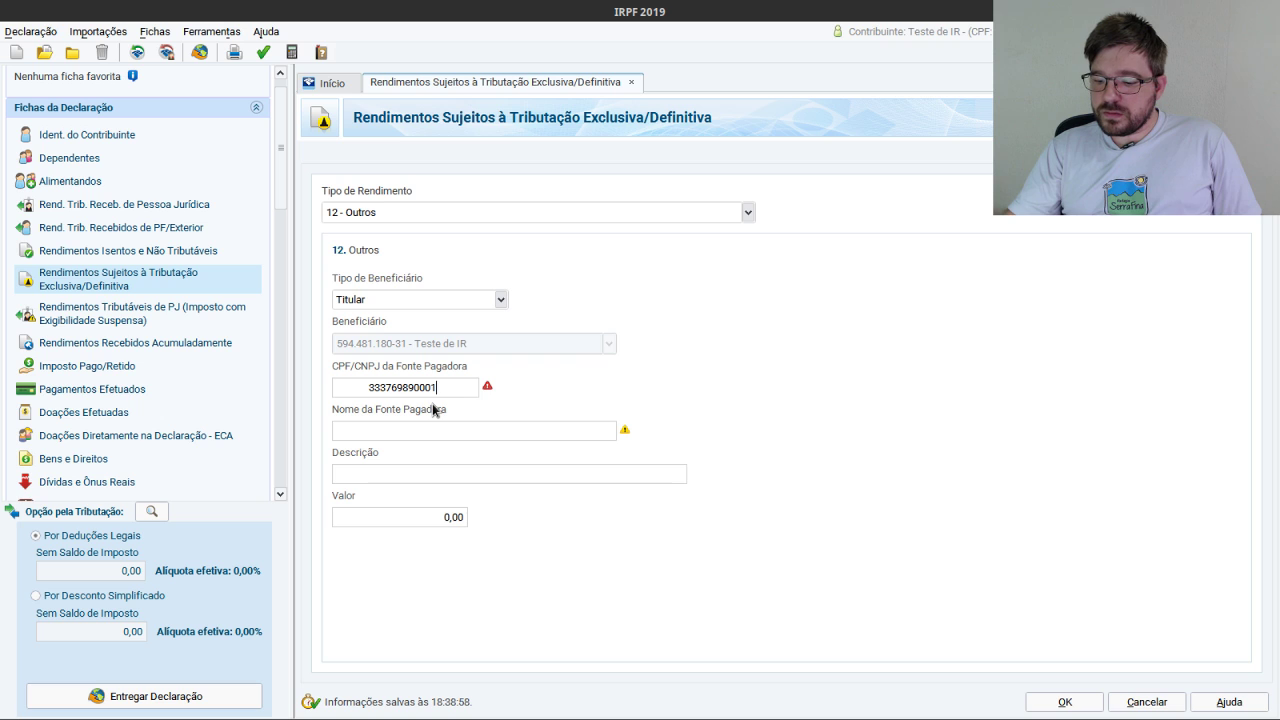
{"action": "key", "text": "Tab"}
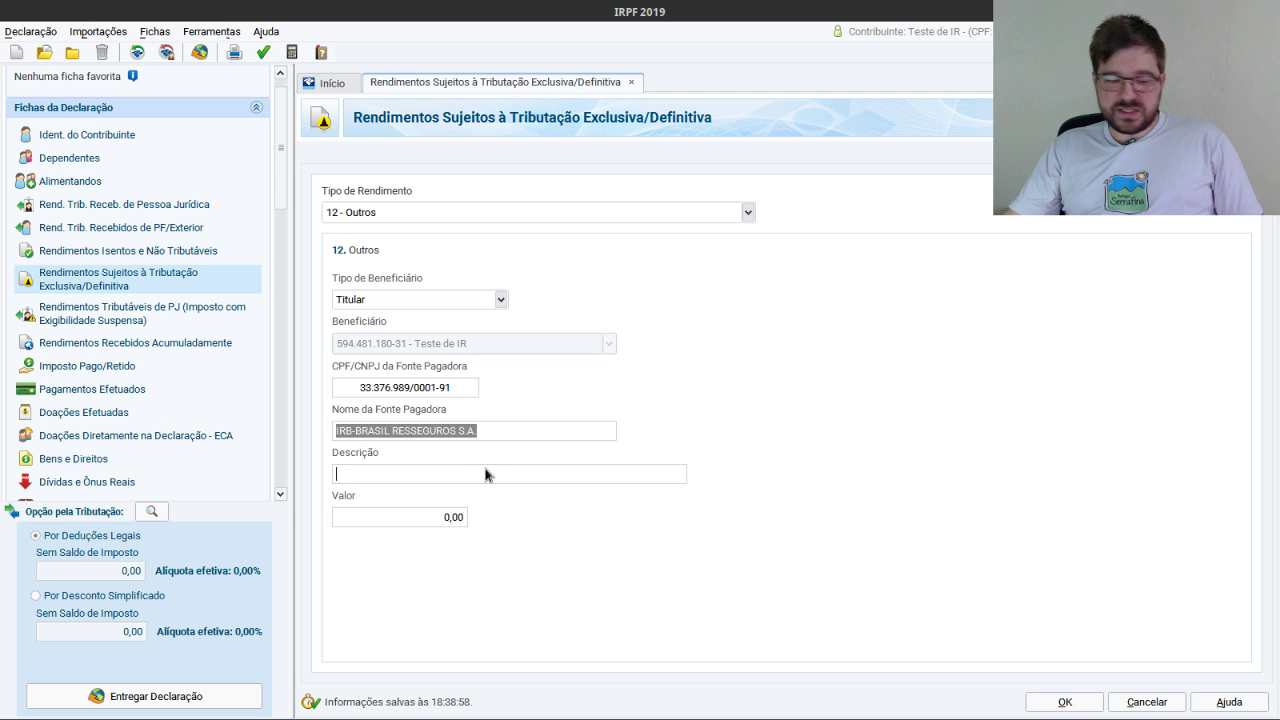
{"action": "type", "text": "Atu"}
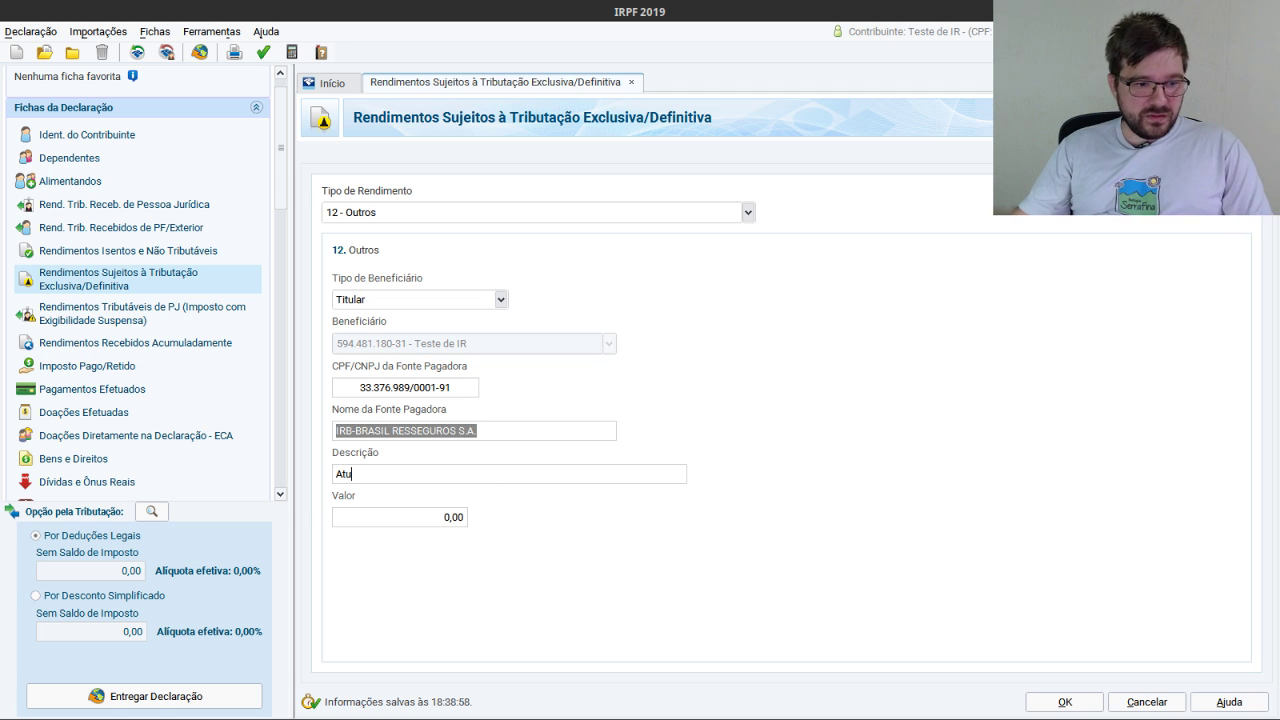
{"action": "type", "text": "ali"}
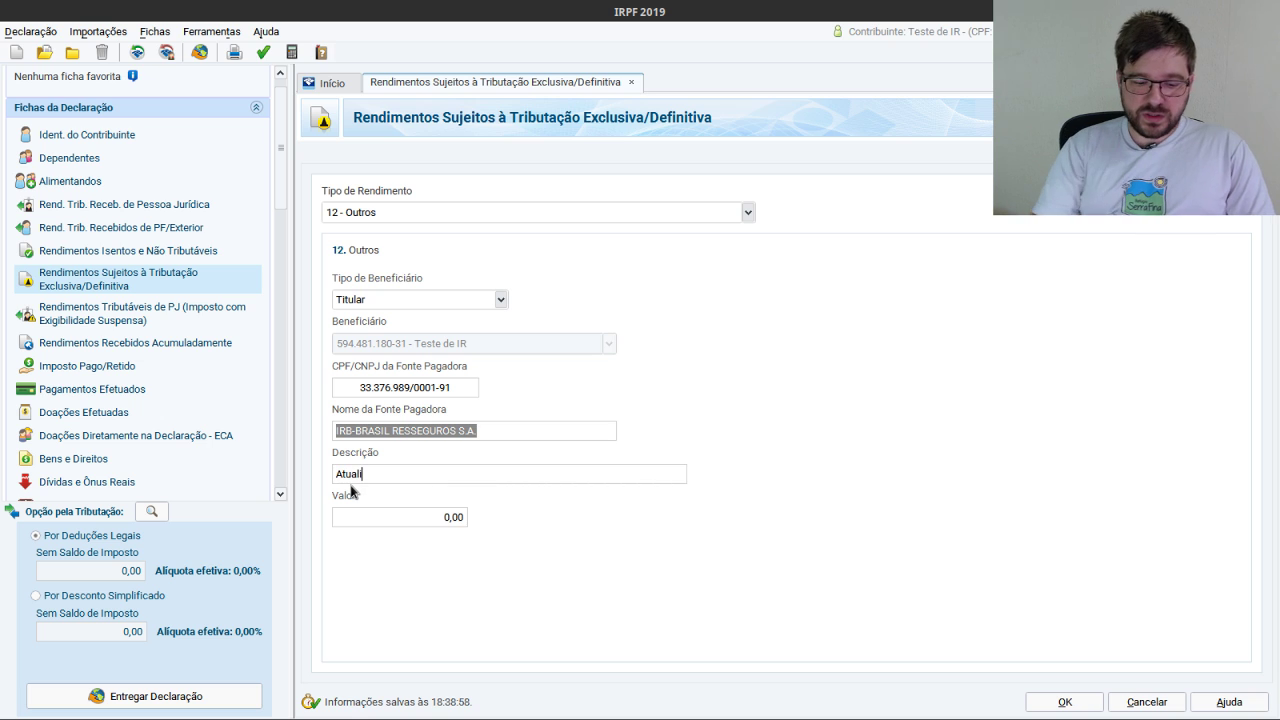
{"action": "type", "text": "ção"}
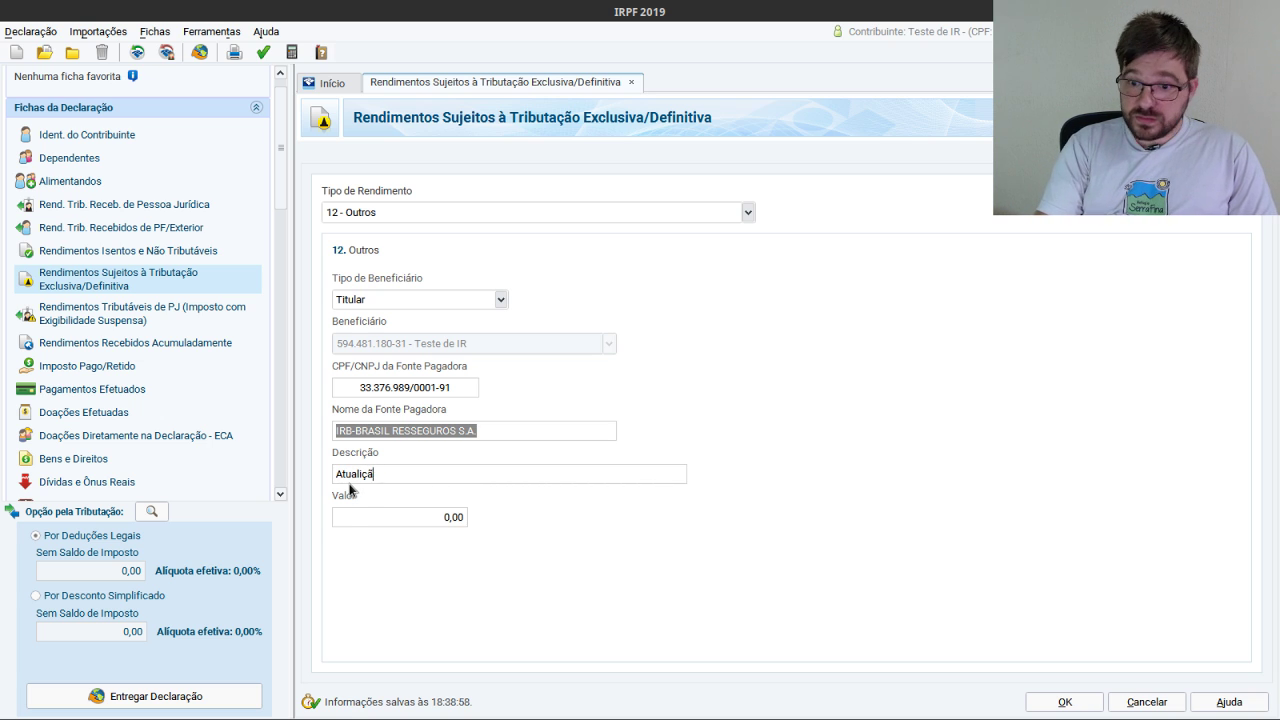
Set the description to 'Atualização monetária sobre proventos do IRB-BRASIL'.
{"action": "key", "text": "BackSpace"}
{"action": "key", "text": "BackSpace"}
{"action": "key", "text": "BackSpace"}
{"action": "key", "text": "BackSpace"}
{"action": "type", "text": "lização"}
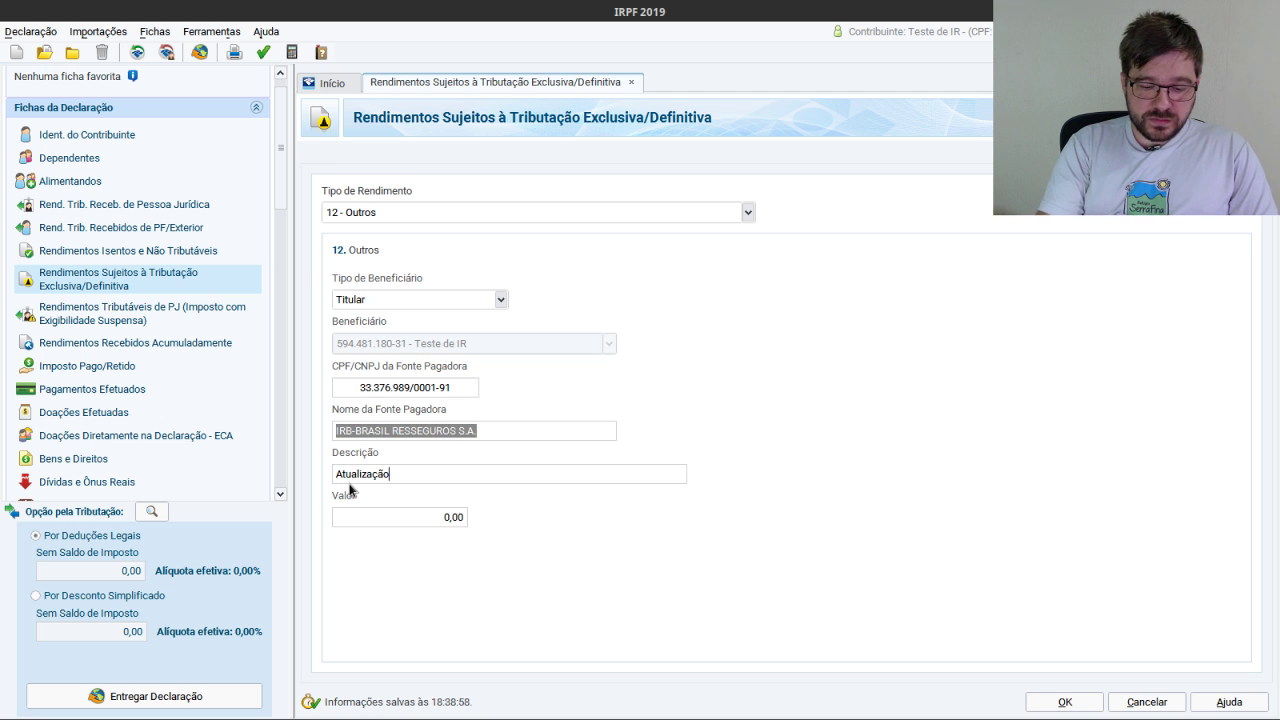
{"action": "type", "text": " monetá"}
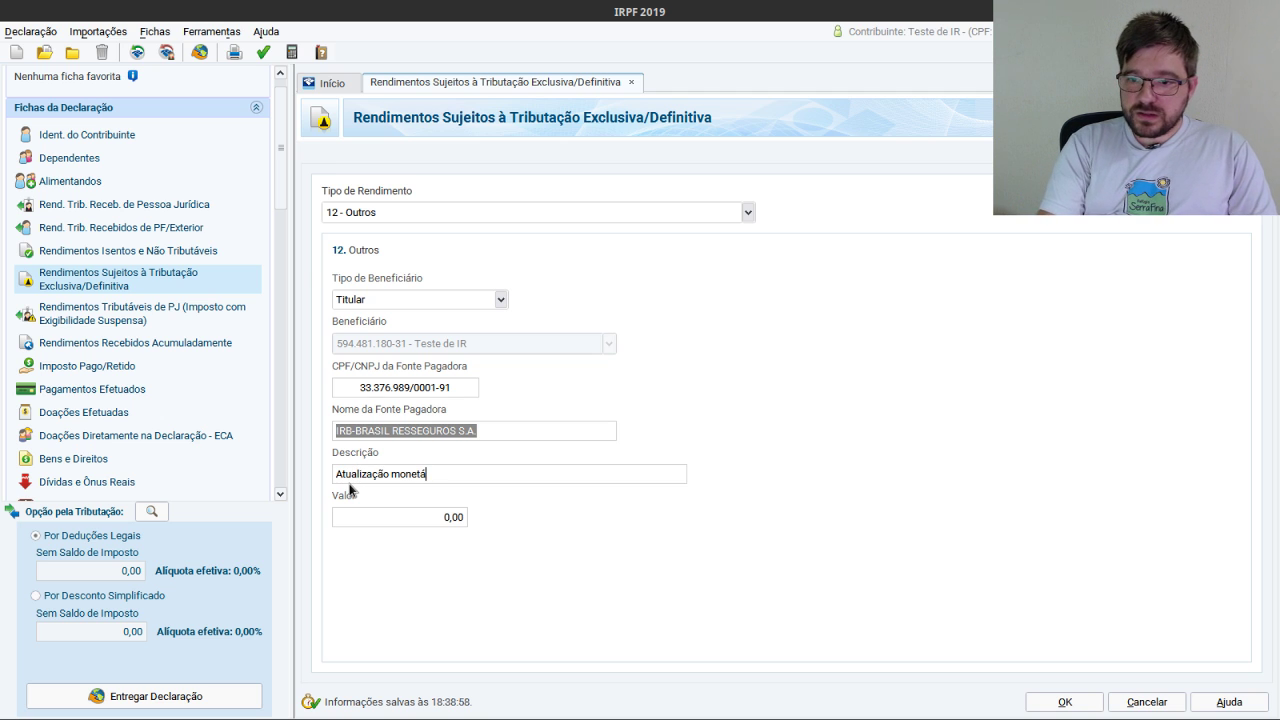
{"action": "type", "text": "ria sobre proventos d"}
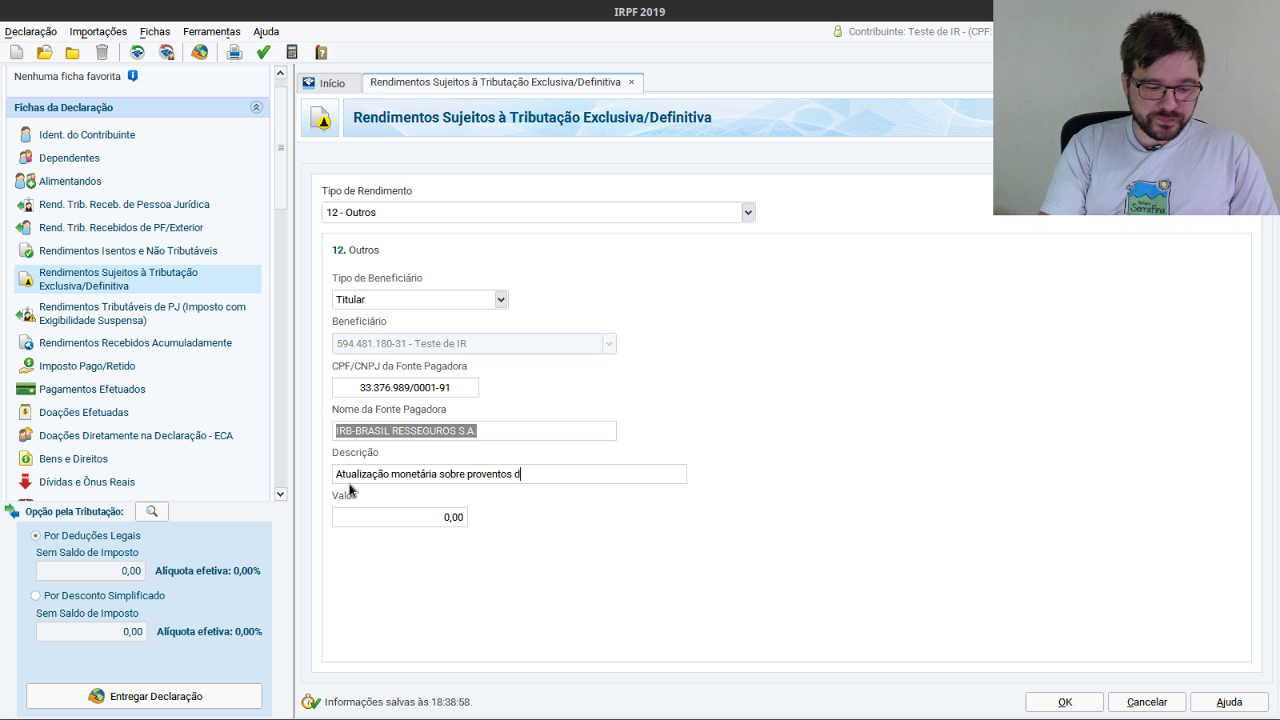
{"action": "type", "text": "o IRB-BR"}
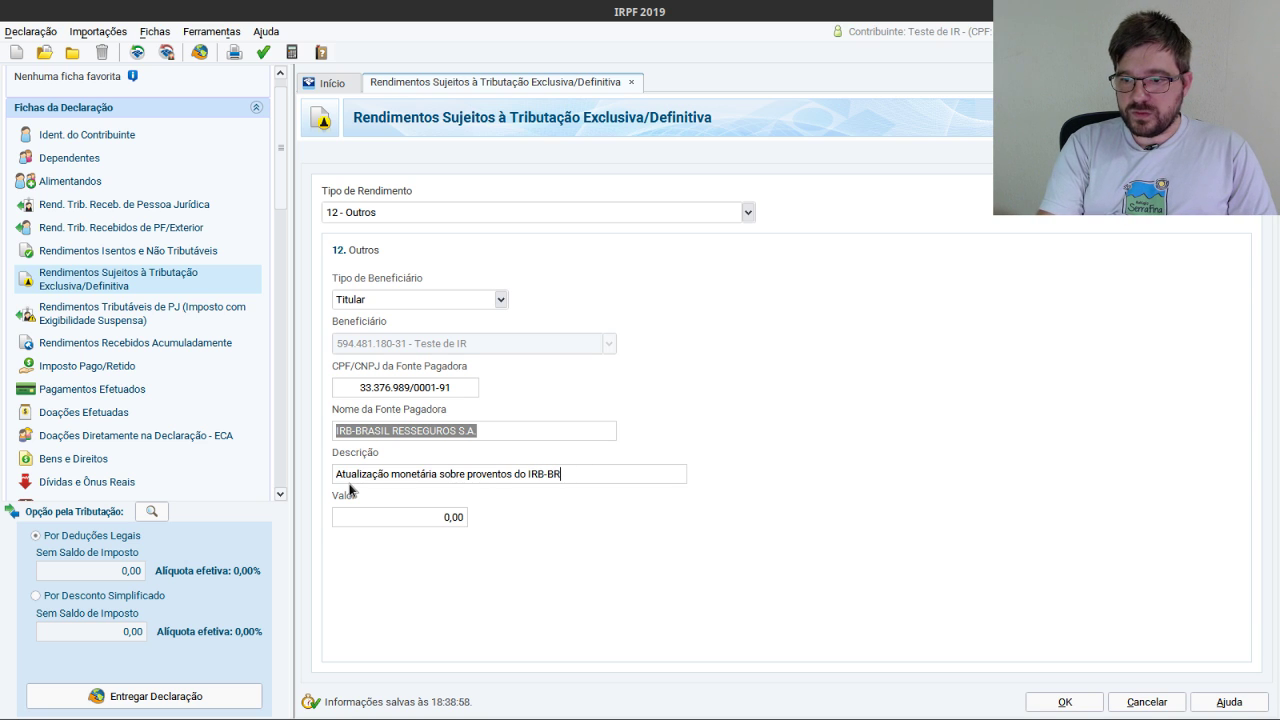
{"action": "type", "text": "ASIL"}
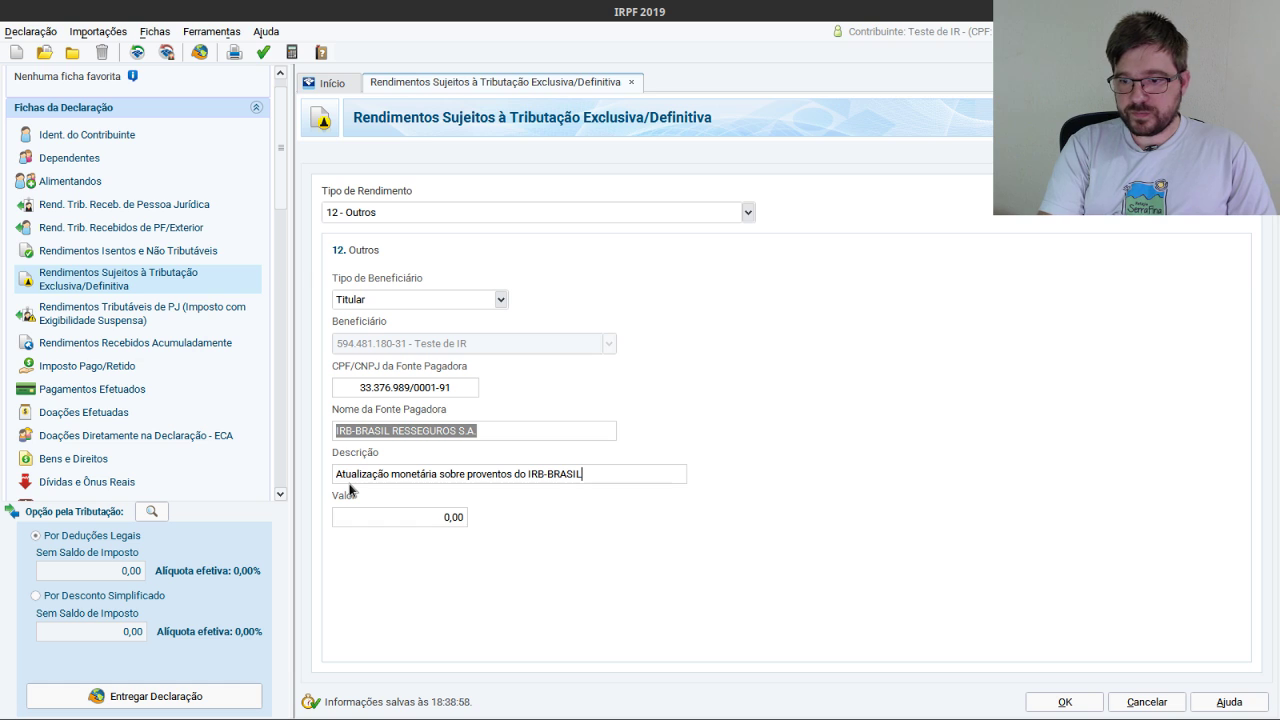
{"action": "type", "text": " RESSE"}
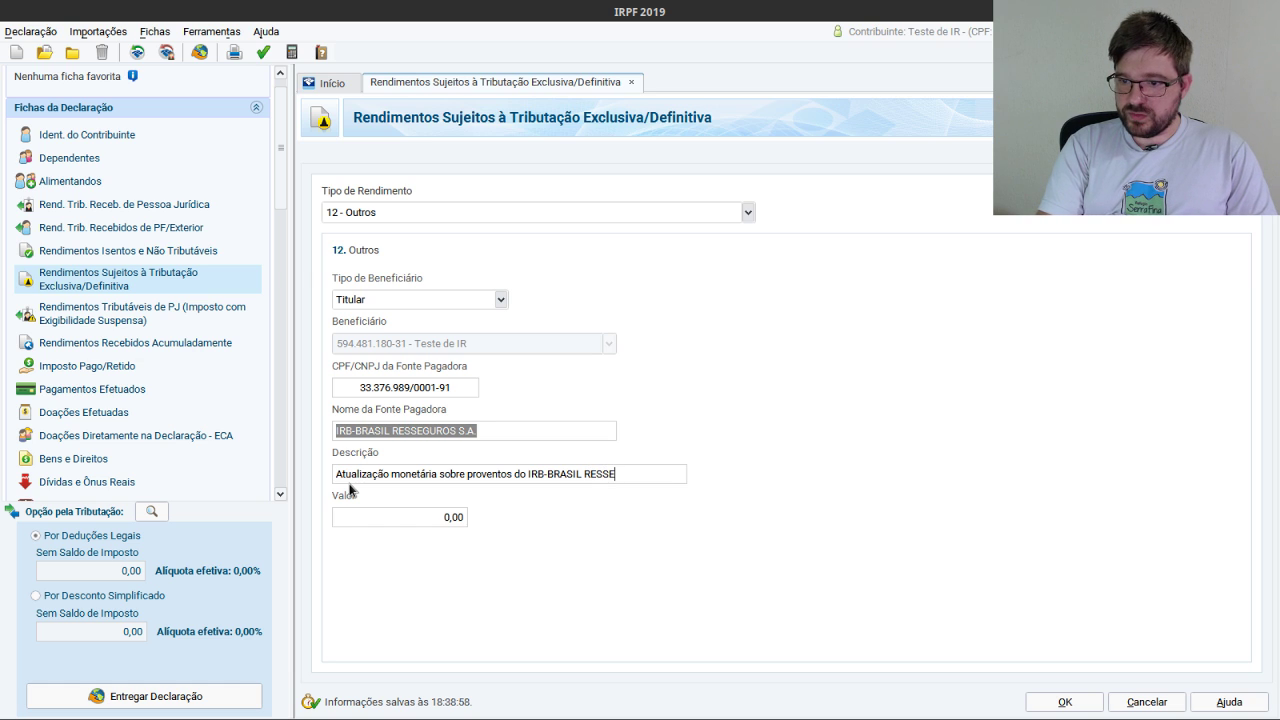
{"action": "type", "text": "GU"}
{"action": "key", "text": "BackSpace"}
{"action": "key", "text": "BackSpace"}
{"action": "key", "text": "BackSpace"}
{"action": "key", "text": "BackSpace"}
{"action": "key", "text": "BackSpace"}
{"action": "key", "text": "BackSpace"}
{"action": "key", "text": "BackSpace"}
{"action": "key", "text": "BackSpace"}
{"action": "key", "text": "BackSpace"}
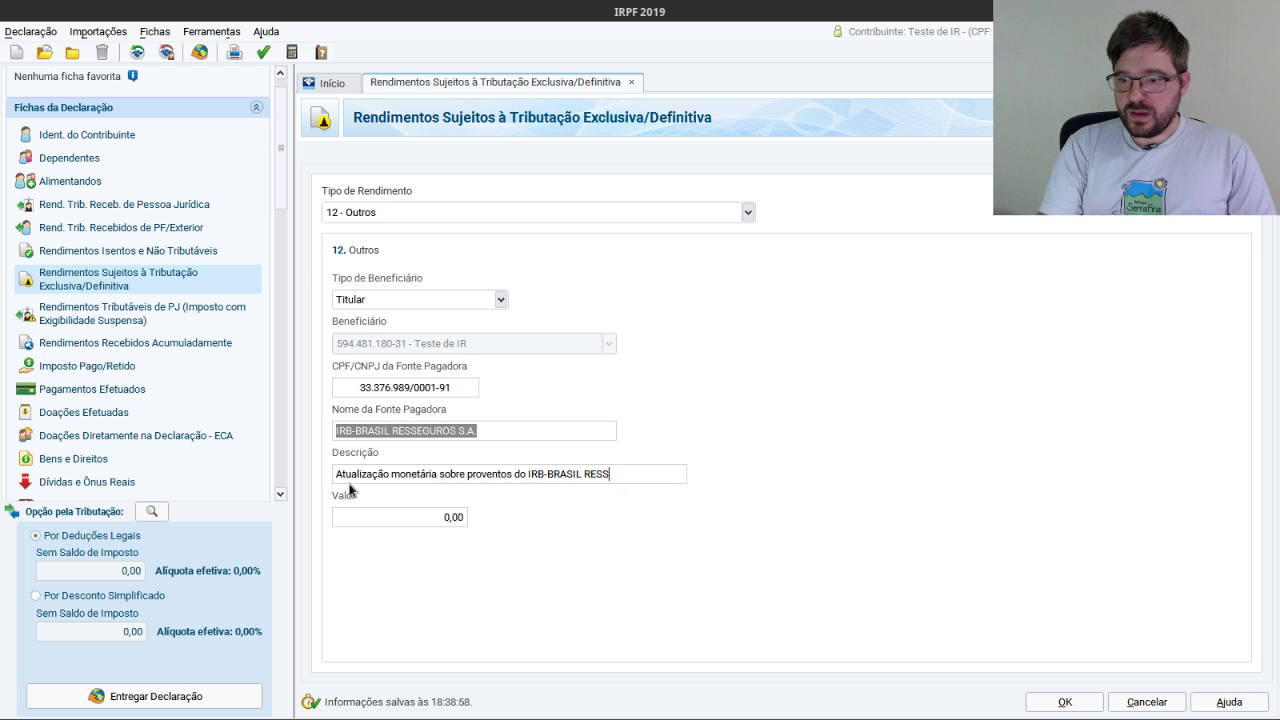
{"action": "left_click", "coordinate": [452, 517]}
{"action": "key", "text": "alt+Tab"}
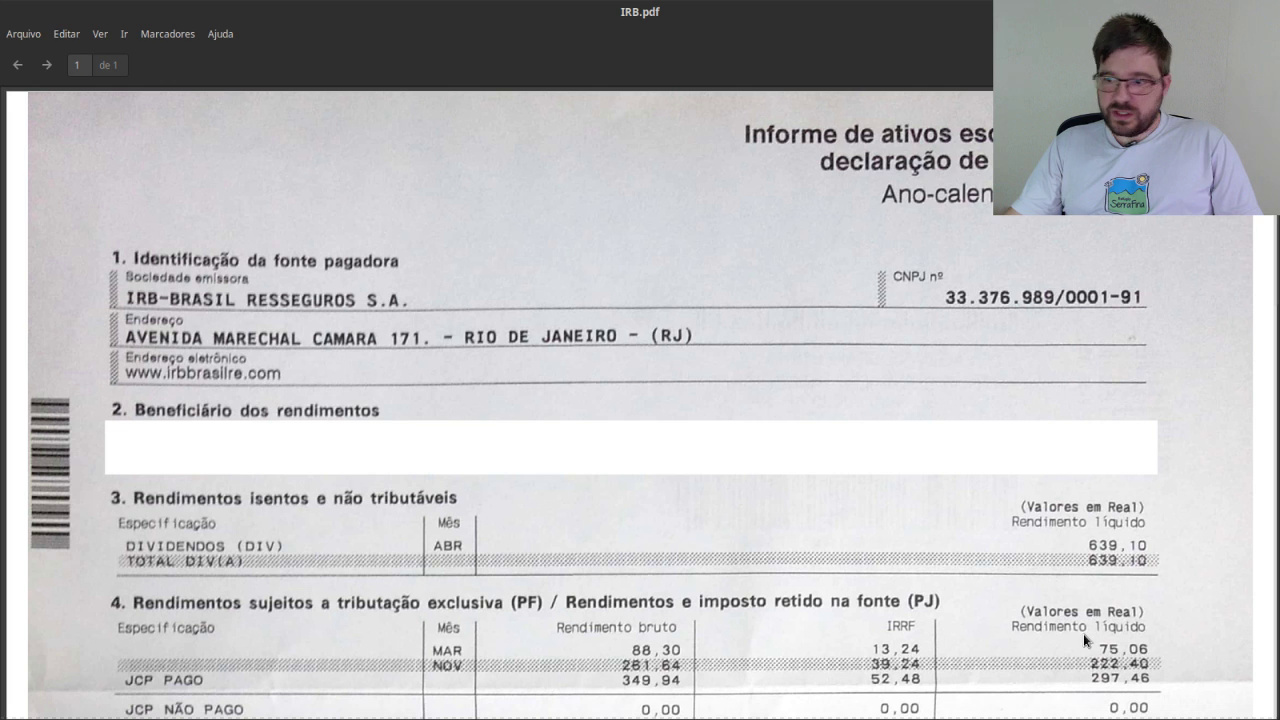
{"action": "scroll", "coordinate": [1023, 571], "scroll_direction": "down", "scroll_amount": 5}
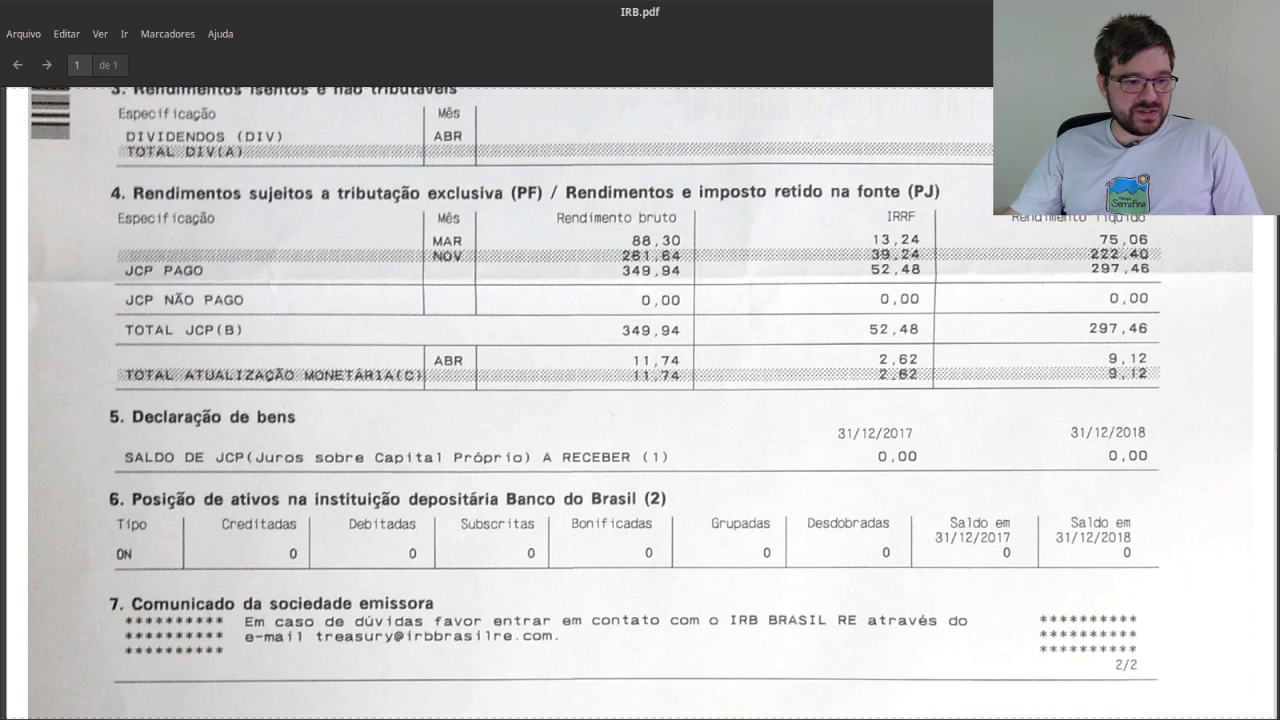
{"action": "key", "text": "alt+Tab"}
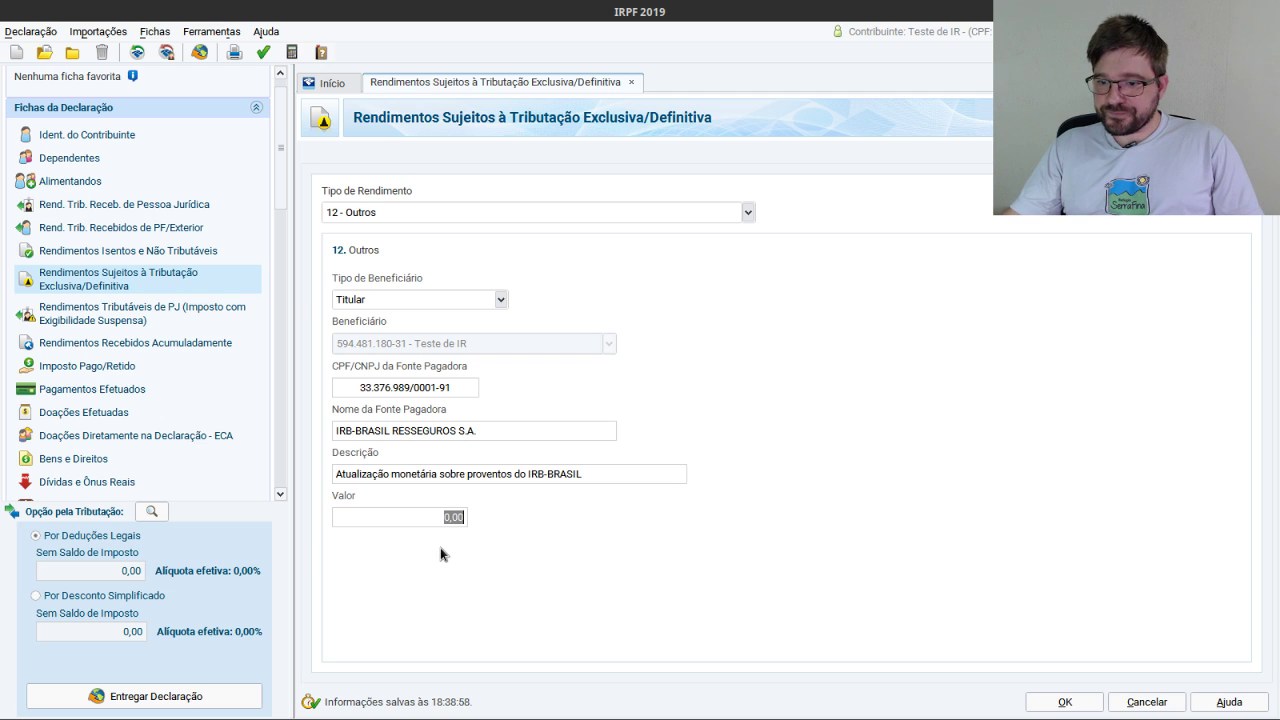
Save the IRB-BRASIL 12 - Outros entry with value 9,12 and return to exempt income.
{"action": "type", "text": "9,12"}
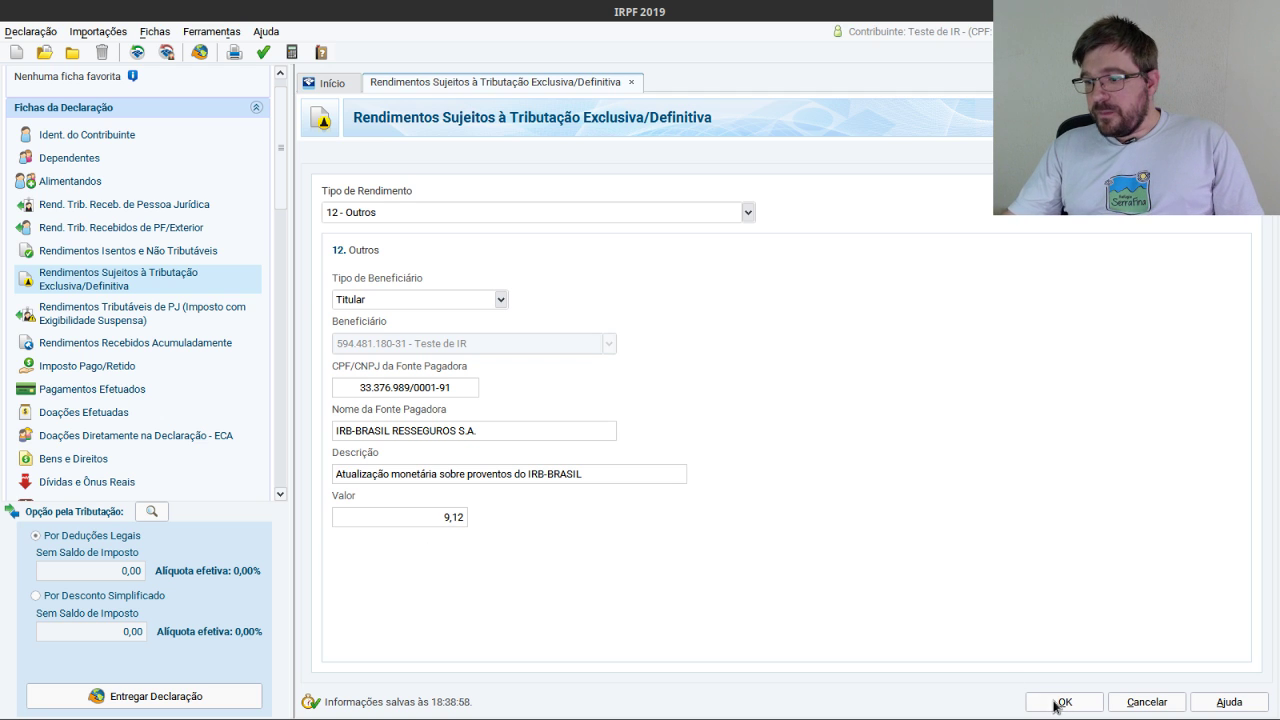
{"action": "left_click", "coordinate": [1060, 702]}
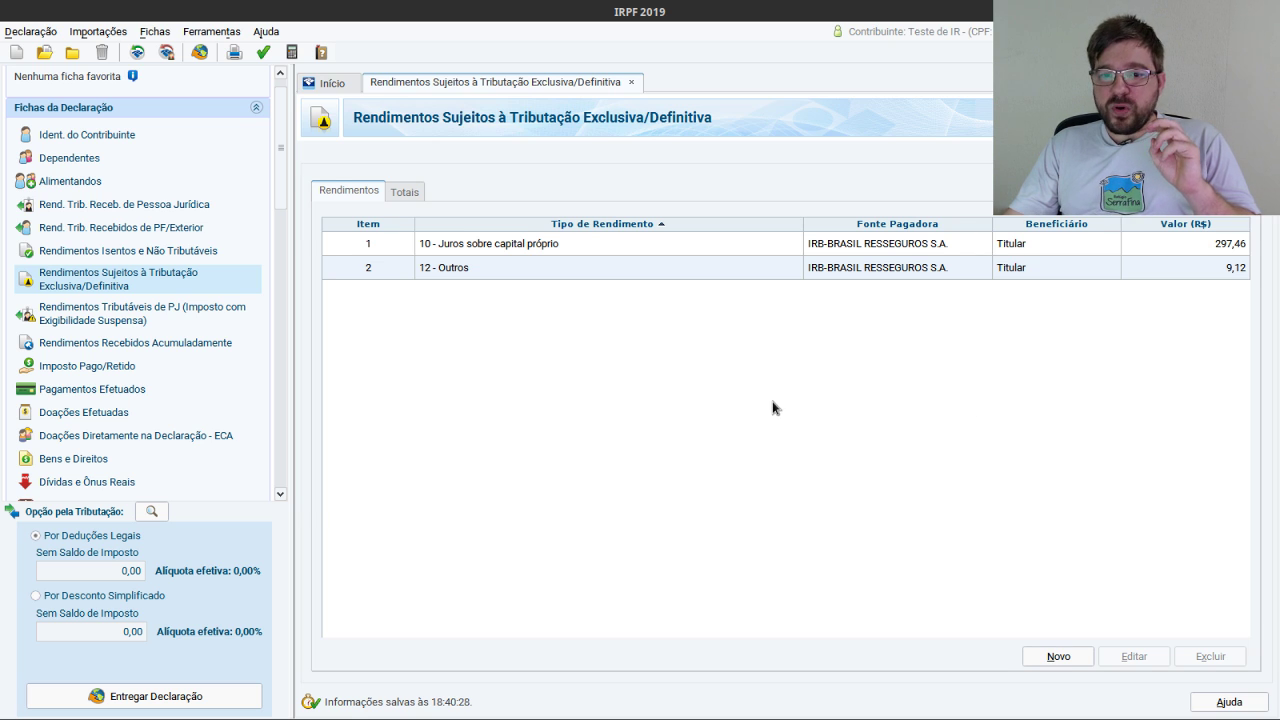
{"action": "left_click", "coordinate": [168, 251]}
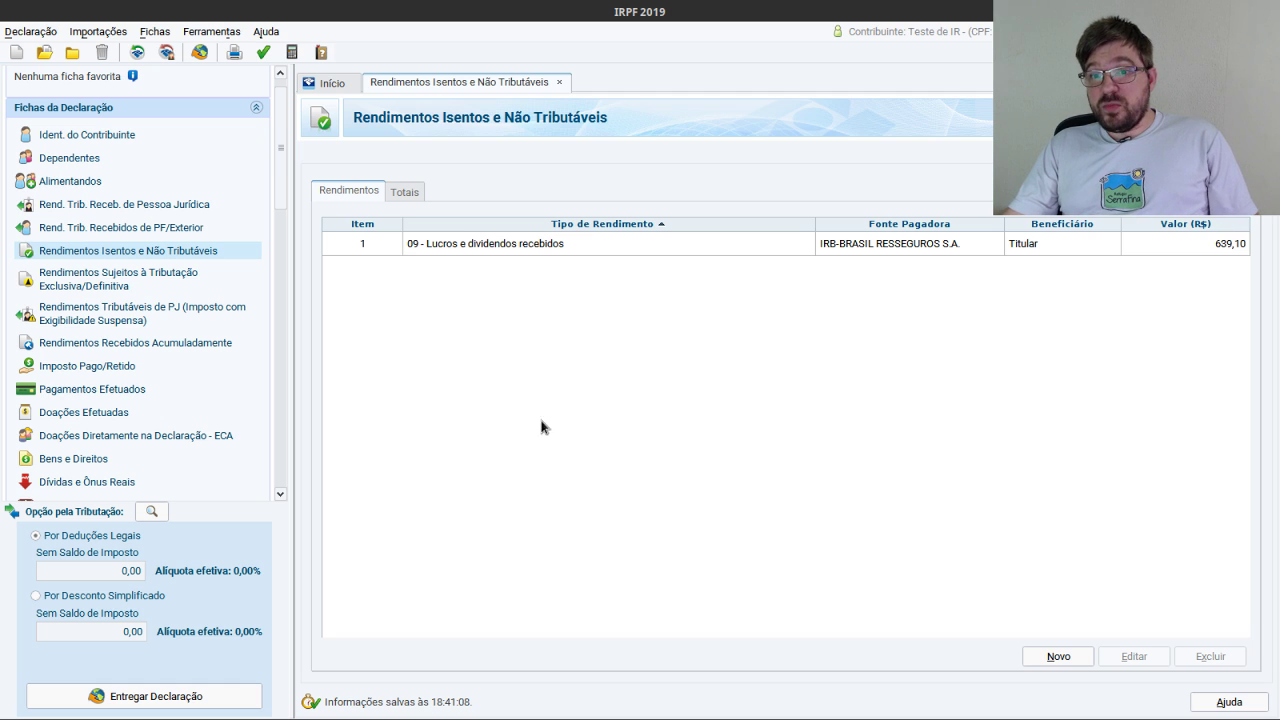
Add a new exempt-income entry of type 18 Bonificações em ações, consulting Itaúsa's bonus notice.
{"action": "left_click", "coordinate": [1058, 656]}
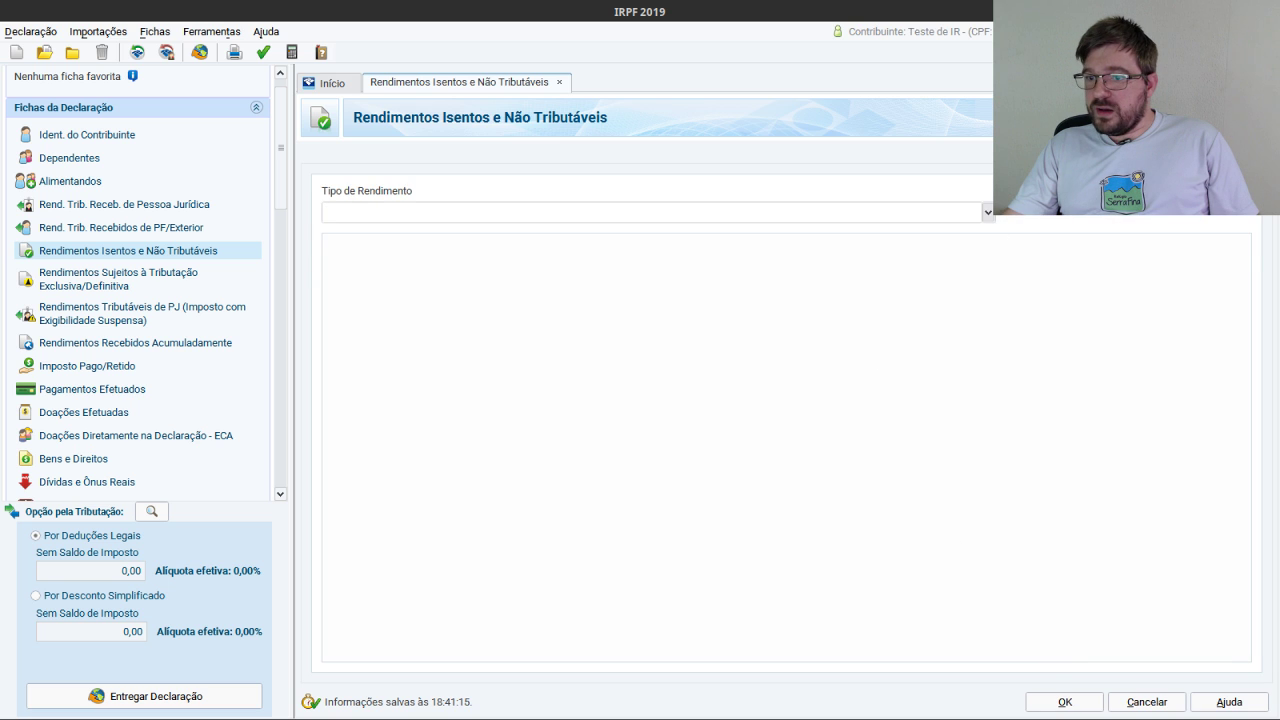
{"action": "left_click", "coordinate": [986, 212]}
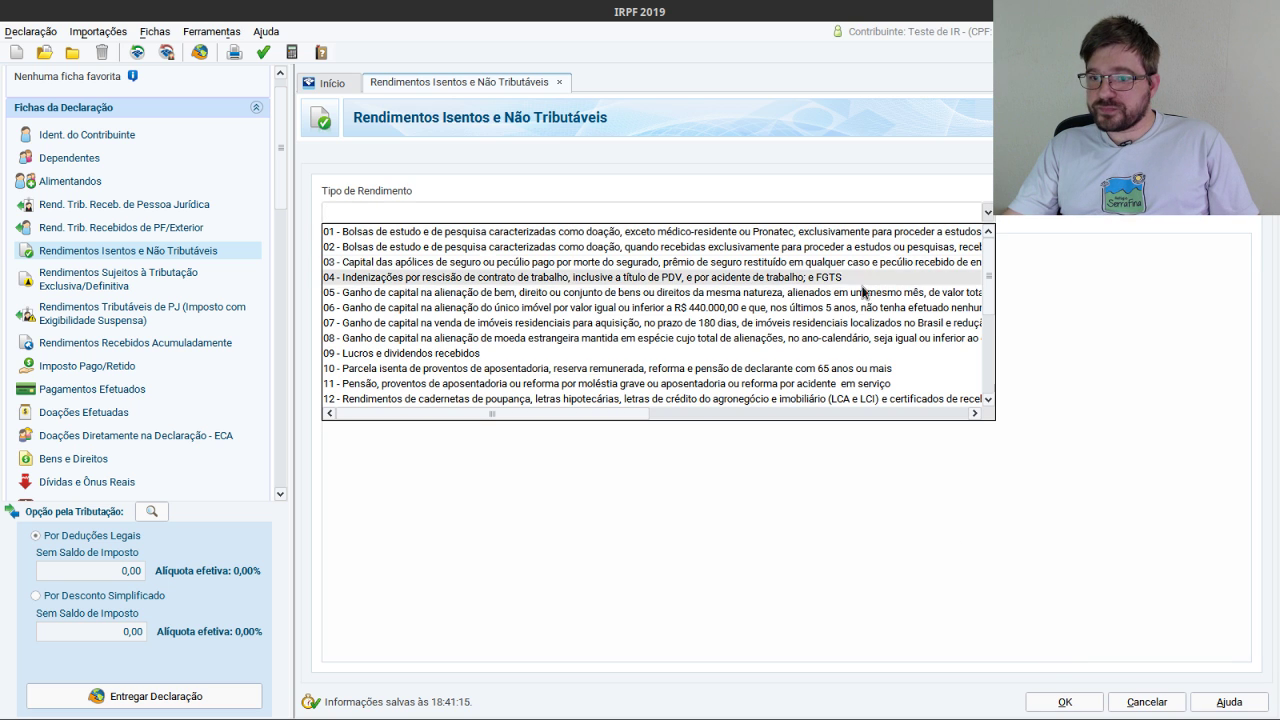
{"action": "scroll", "coordinate": [805, 330], "scroll_direction": "down", "scroll_amount": 2}
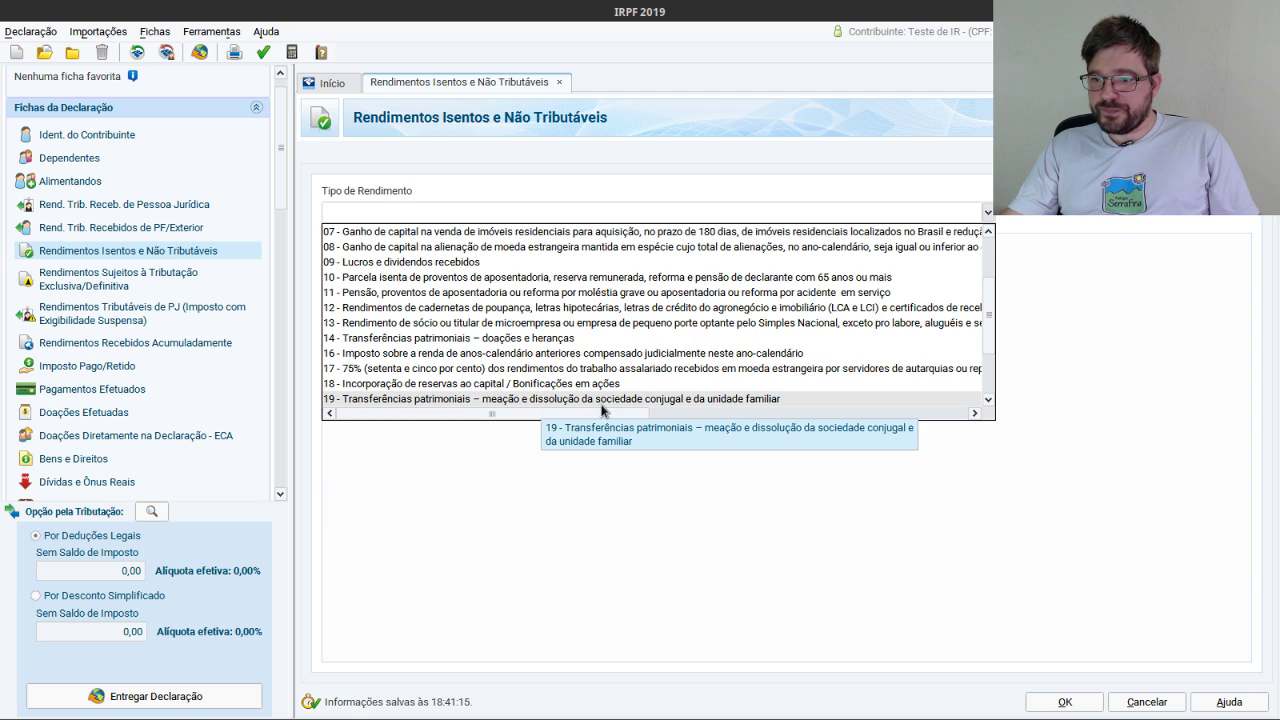
{"action": "left_click", "coordinate": [569, 385]}
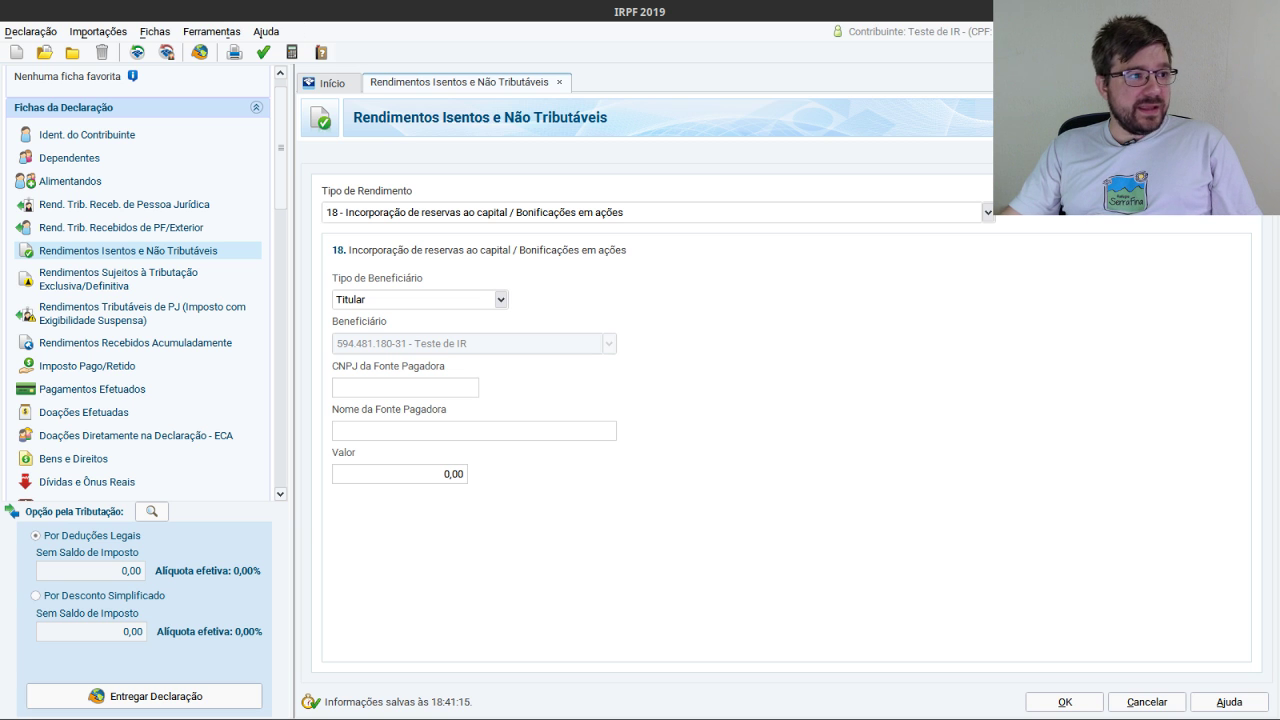
{"action": "key", "text": "alt+Tab"}
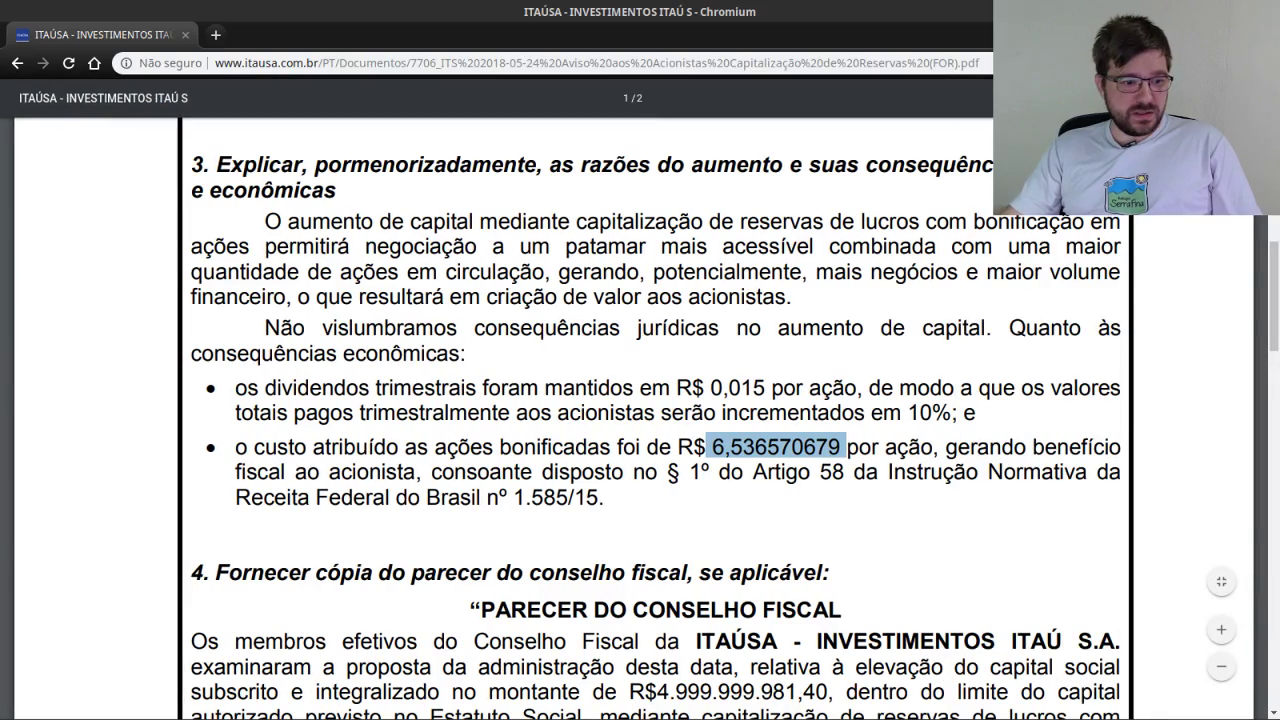
Highlight 'BONIFICAÇÃO DE 10%' and the R$ 6,536570679 per-share cost in Itaúsa's 24.05.2018 notice.
{"action": "scroll", "coordinate": [510, 370], "scroll_direction": "up", "scroll_amount": 5}
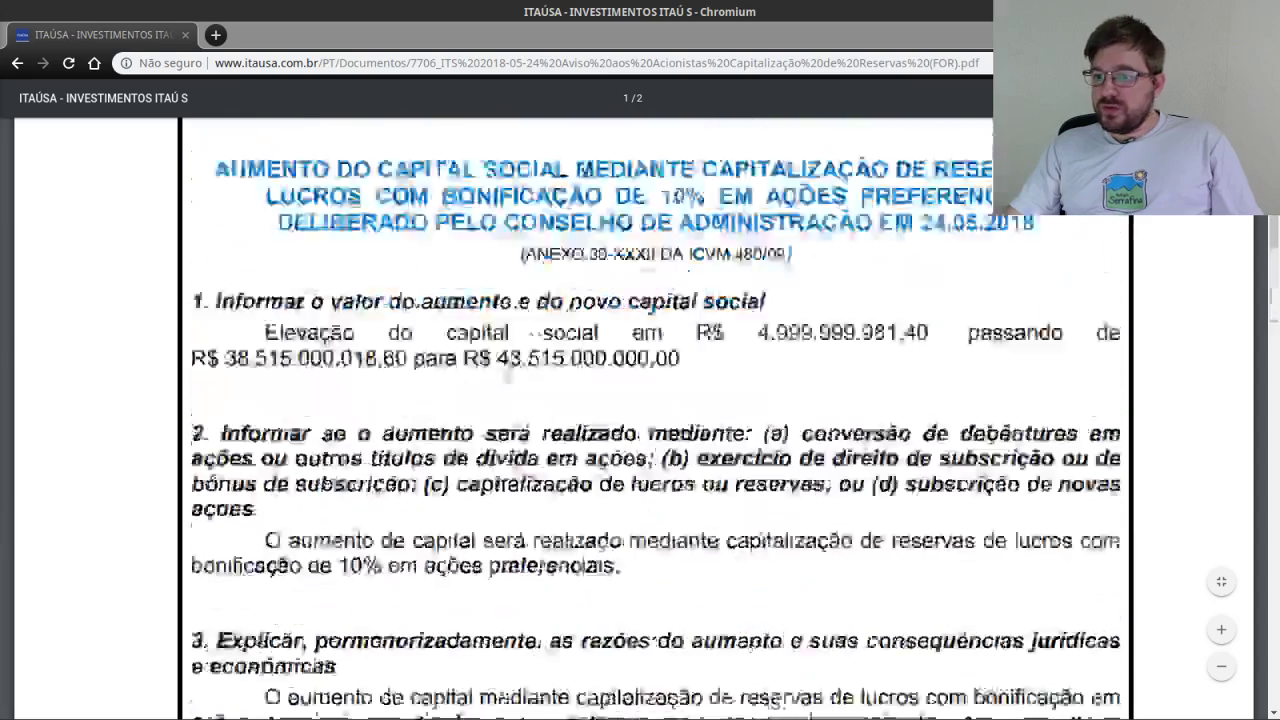
{"action": "scroll", "coordinate": [551, 343], "scroll_direction": "up", "scroll_amount": 3}
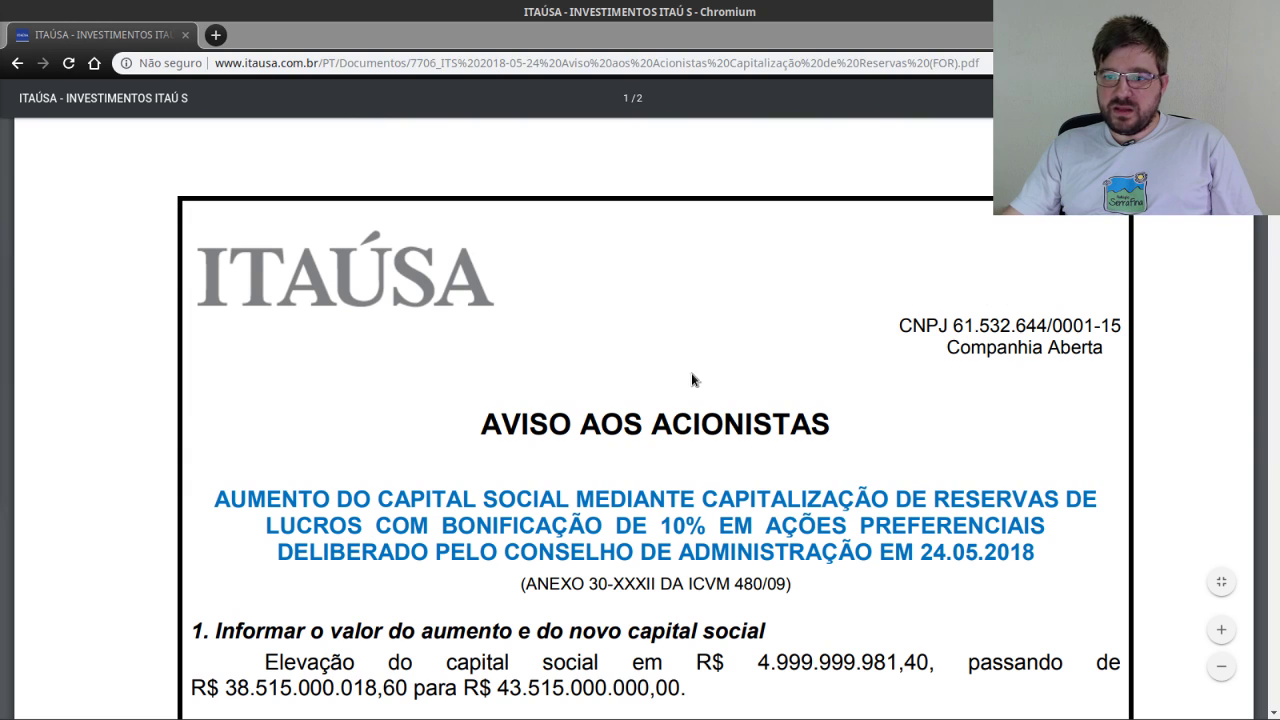
{"action": "scroll", "coordinate": [504, 467], "scroll_direction": "down", "scroll_amount": 1}
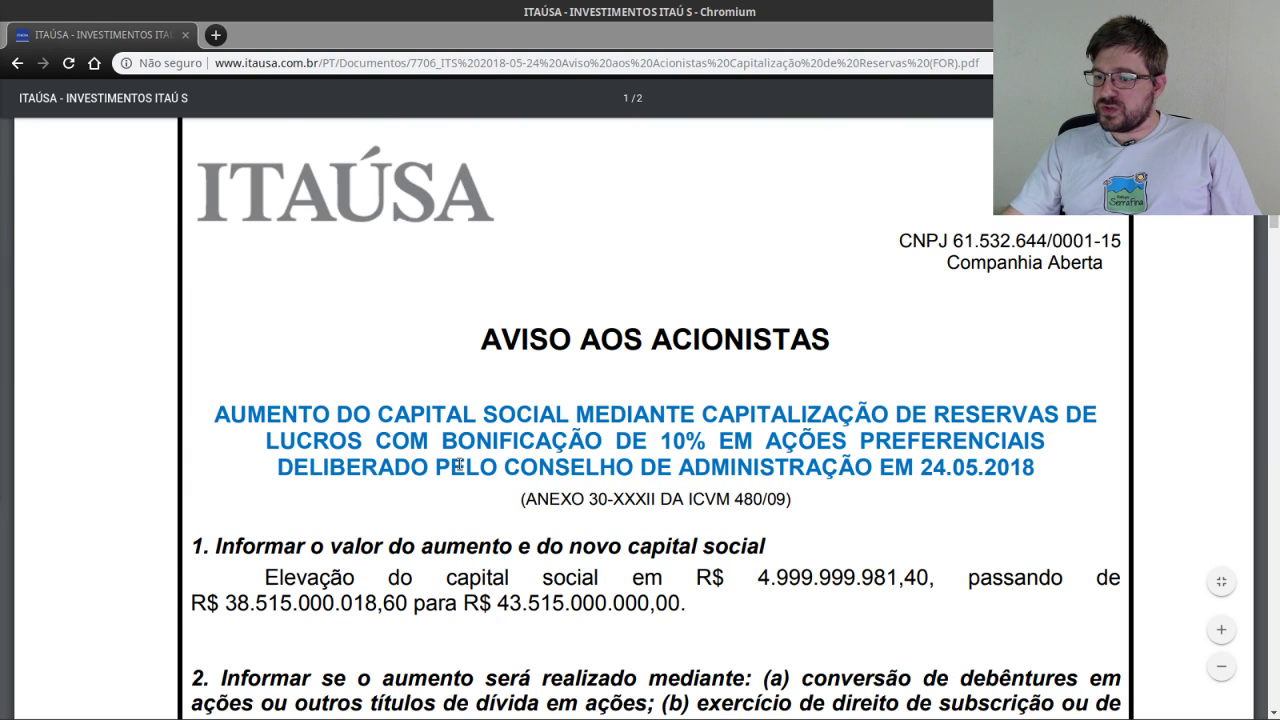
{"action": "left_click_drag", "start_coordinate": [443, 440], "coordinate": [706, 441]}
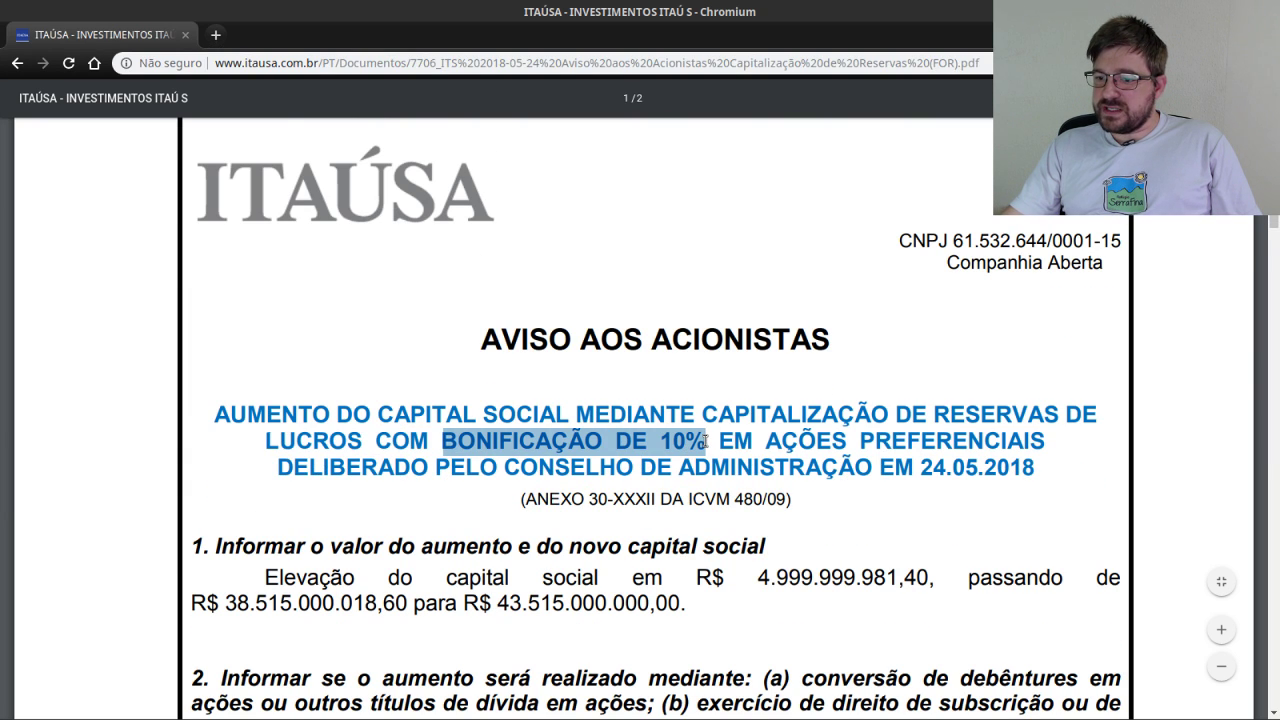
{"action": "scroll", "coordinate": [670, 432], "scroll_direction": "down", "scroll_amount": 3}
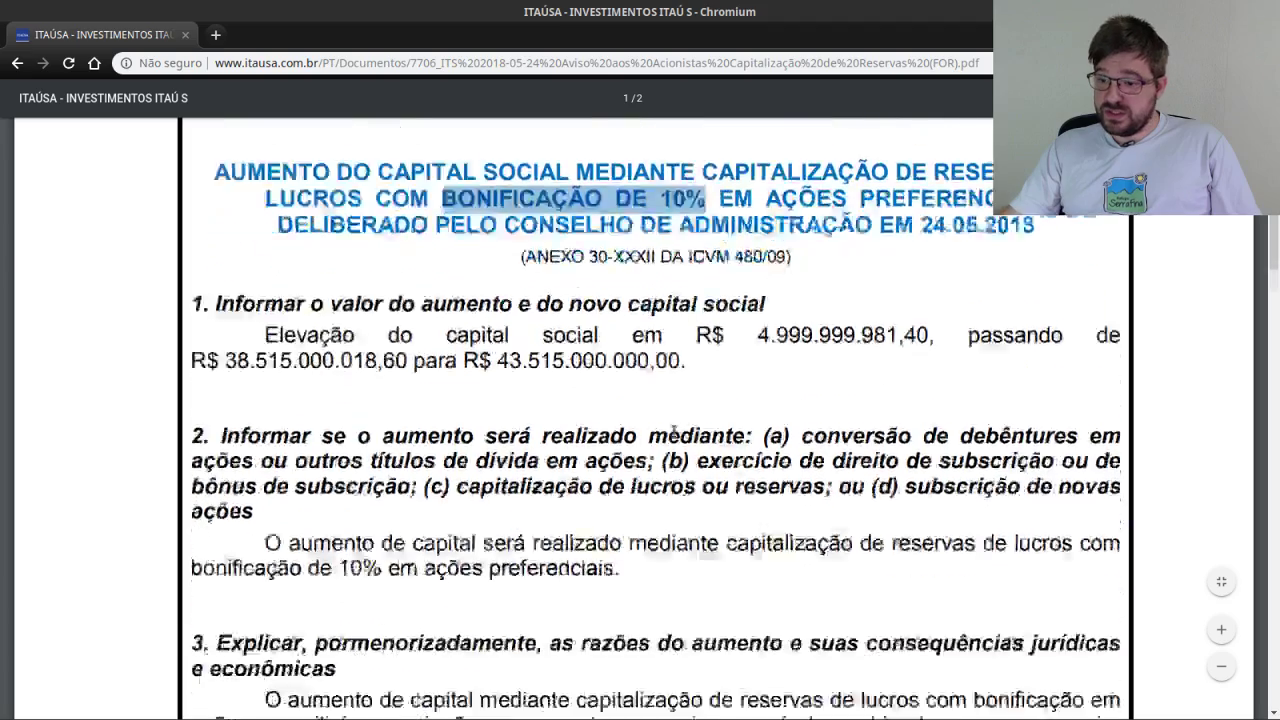
{"action": "scroll", "coordinate": [673, 432], "scroll_direction": "down", "scroll_amount": 6}
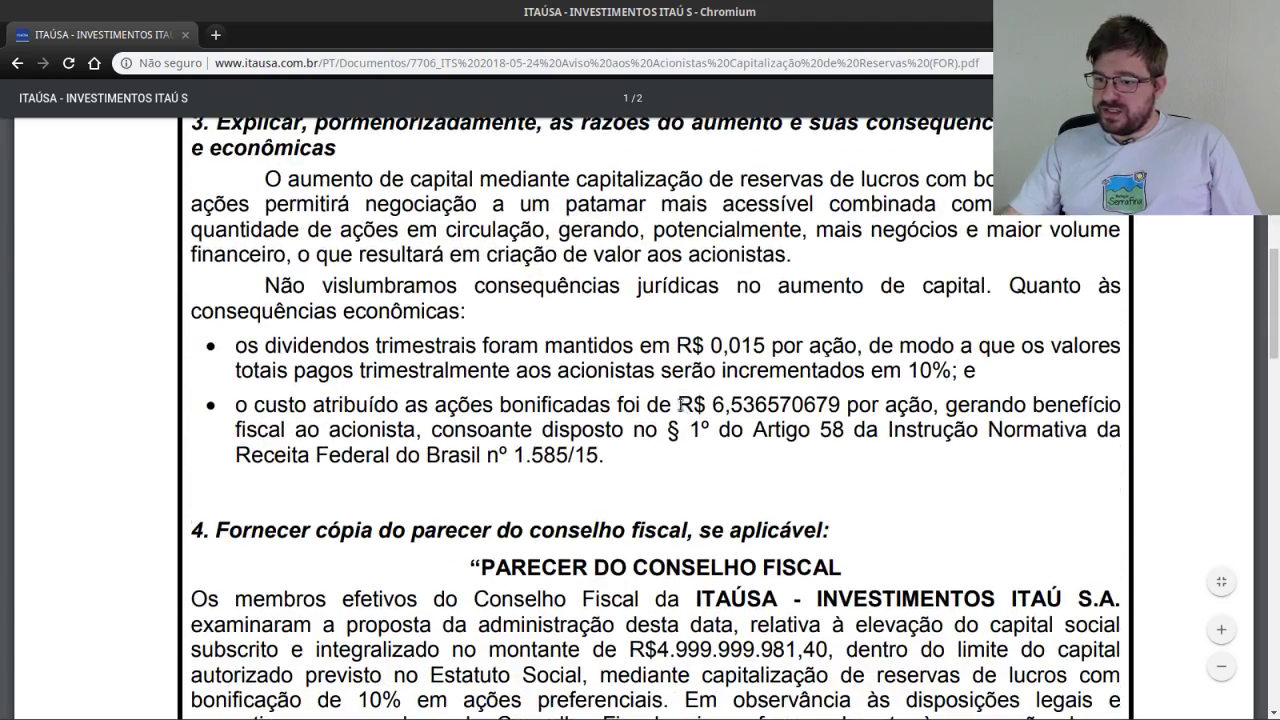
{"action": "left_click_drag", "start_coordinate": [680, 404], "coordinate": [838, 404]}
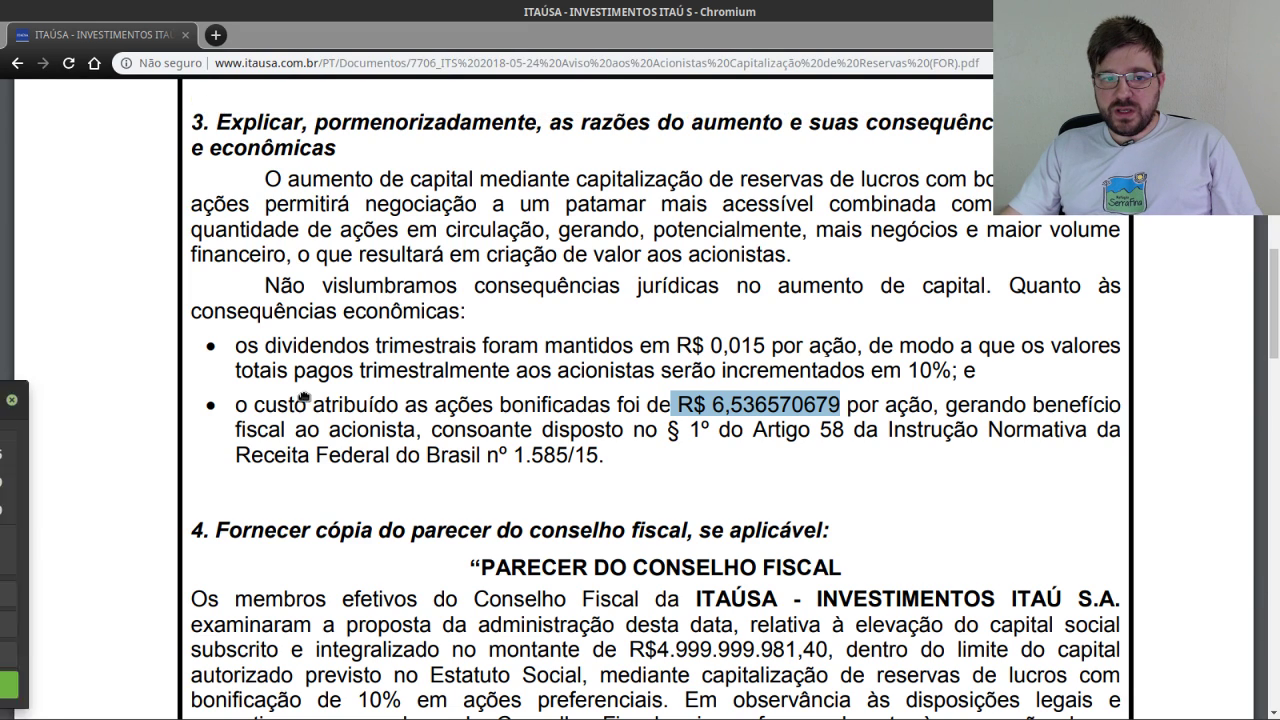
Compute 10 × 6,53 = 65,3 in a fresh calculator and copy the result for the form.
{"action": "key", "text": "alt+Tab"}
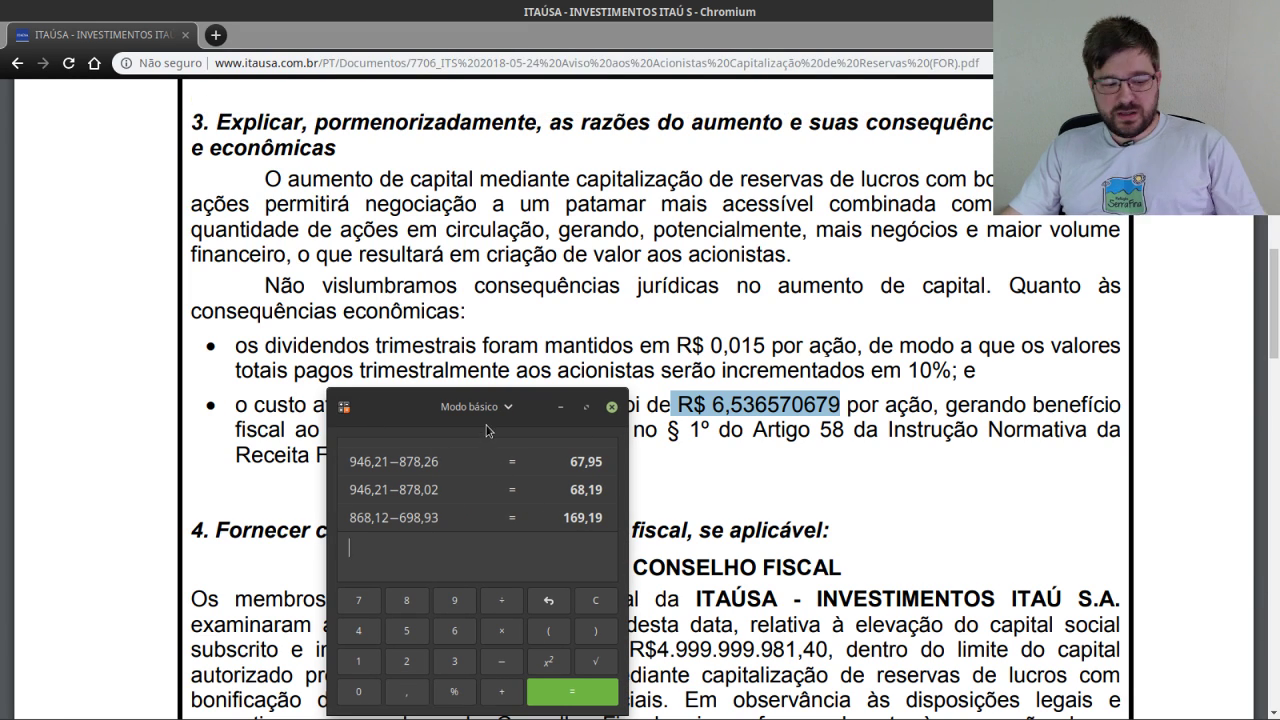
{"action": "left_click", "coordinate": [611, 407]}
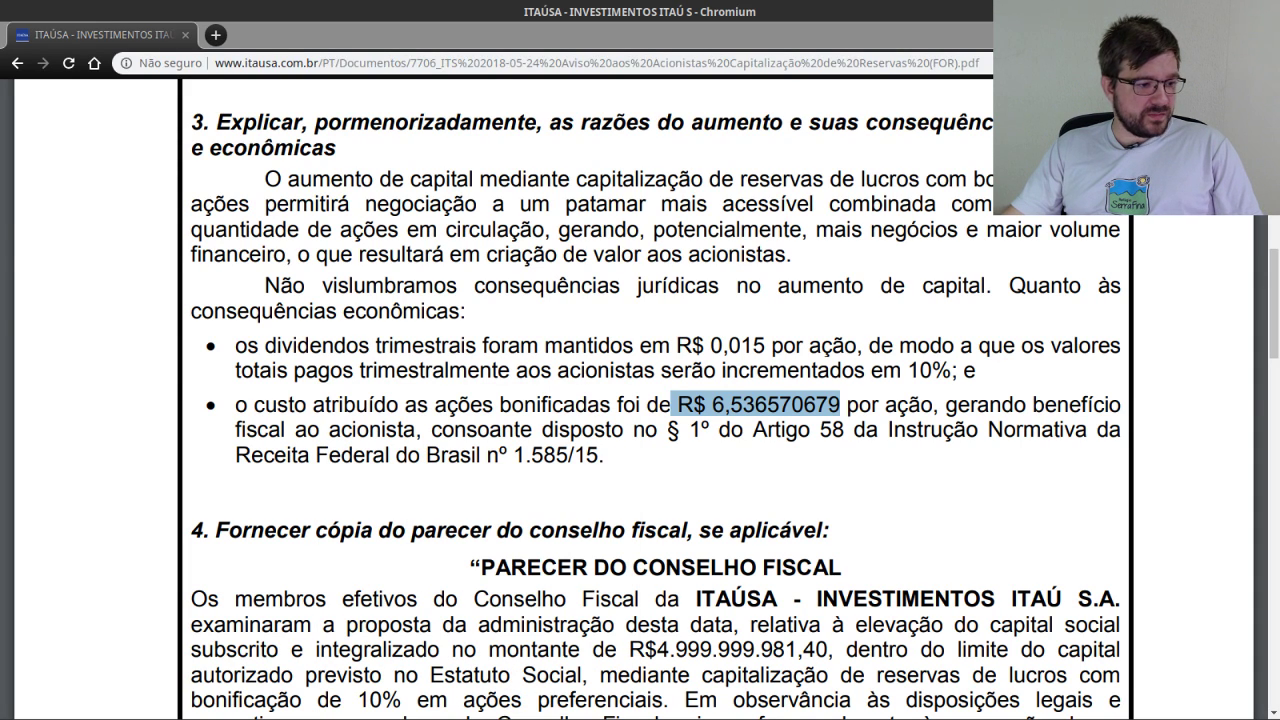
{"action": "key", "text": "XF86Calculator"}
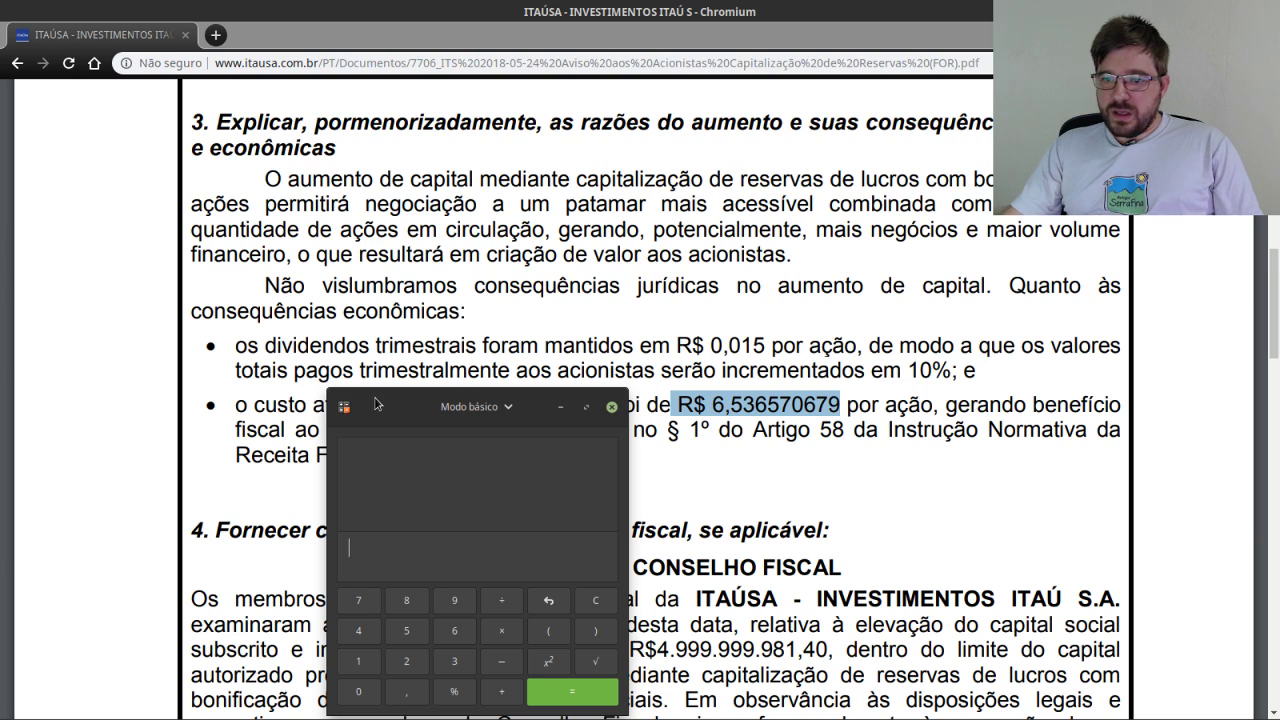
{"action": "left_click_drag", "start_coordinate": [375, 407], "coordinate": [148, 393]}
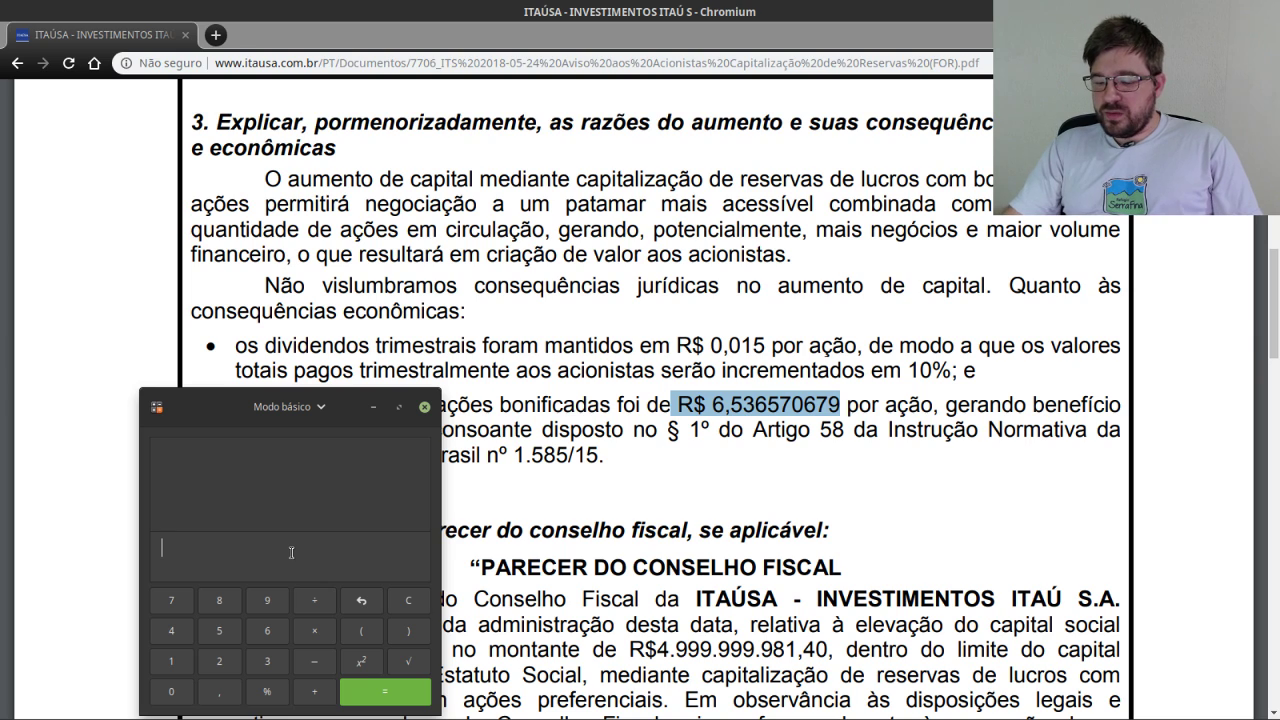
{"action": "type", "text": "10*"}
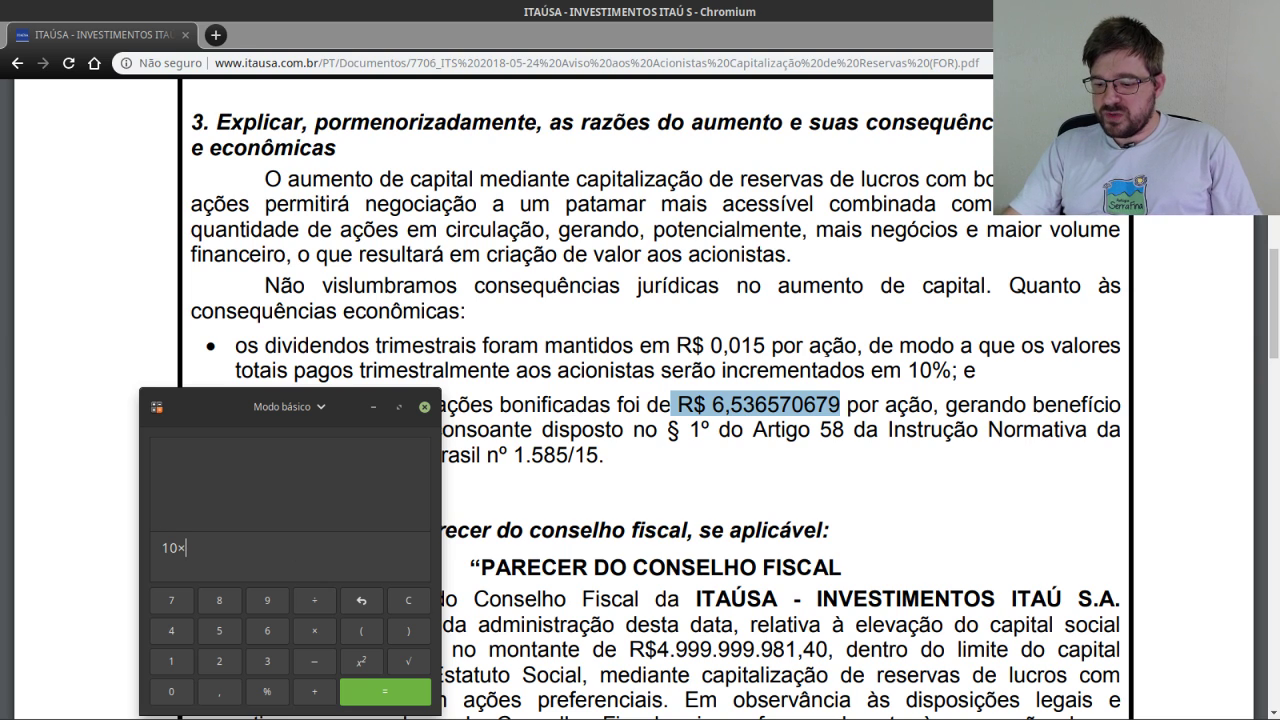
{"action": "type", "text": "6,53"}
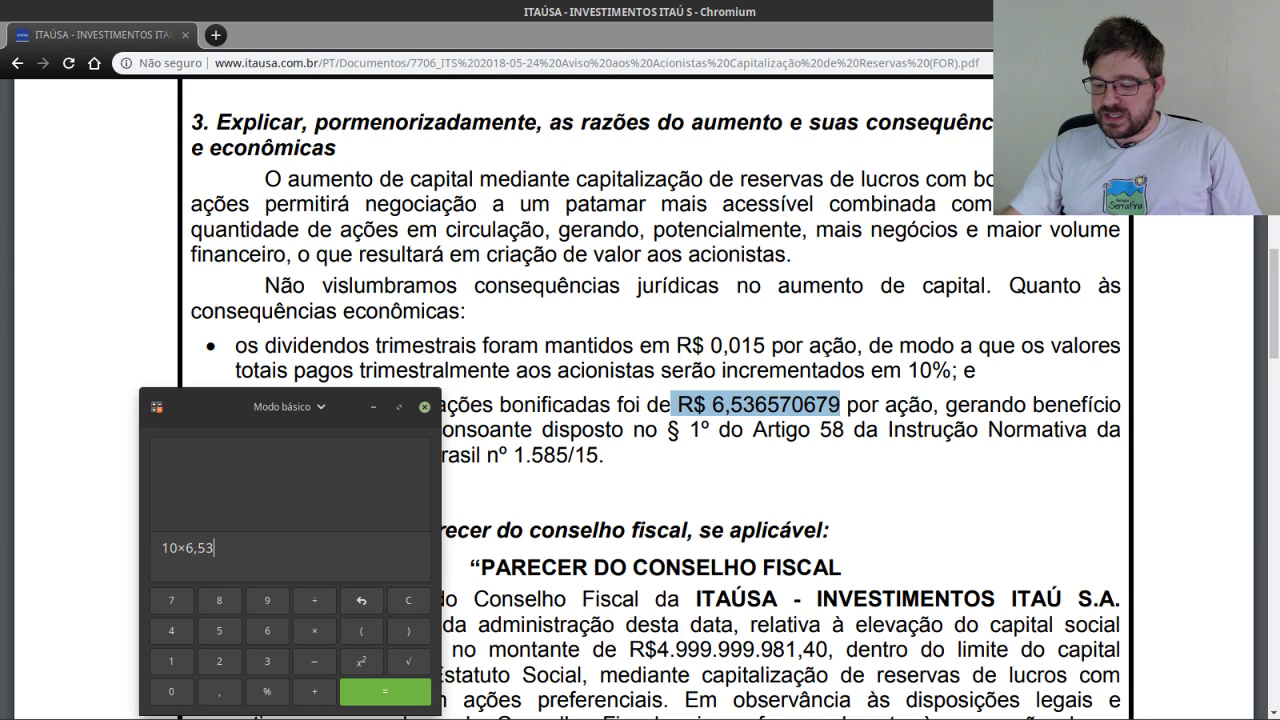
{"action": "key", "text": "Return"}
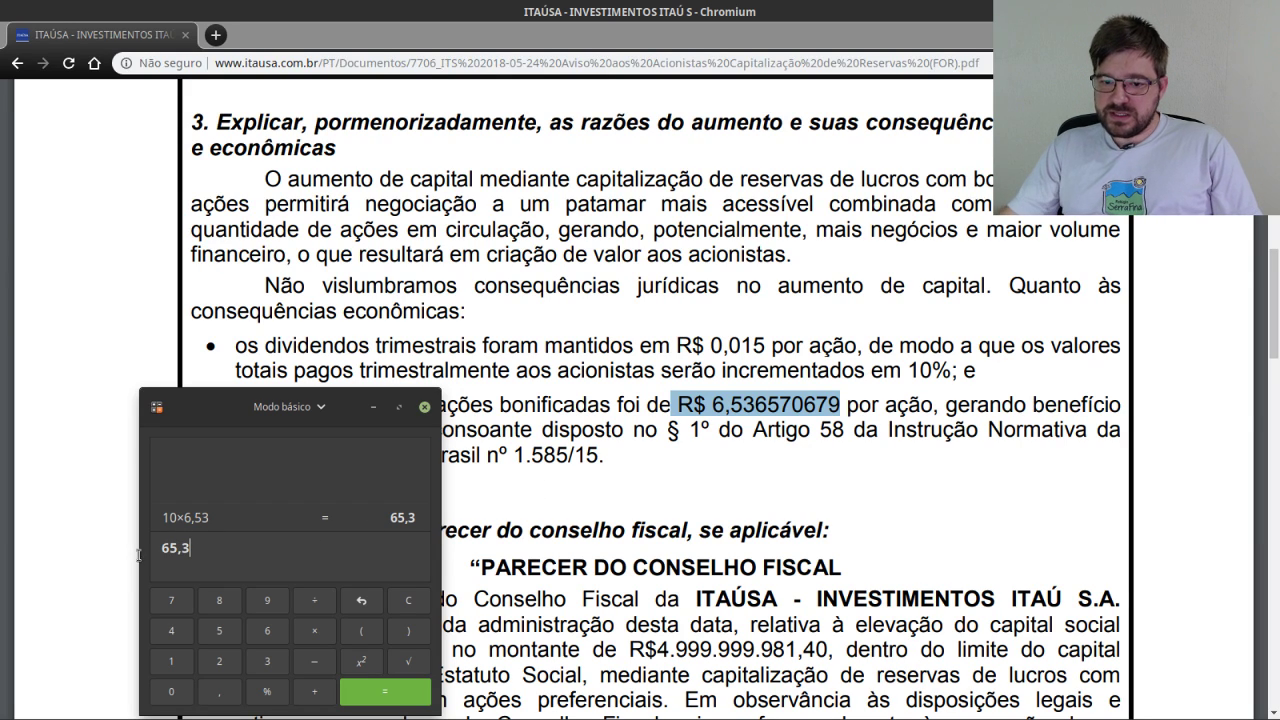
{"action": "left_click_drag", "start_coordinate": [160, 548], "coordinate": [192, 548]}
{"action": "key", "text": "ctrl+c"}
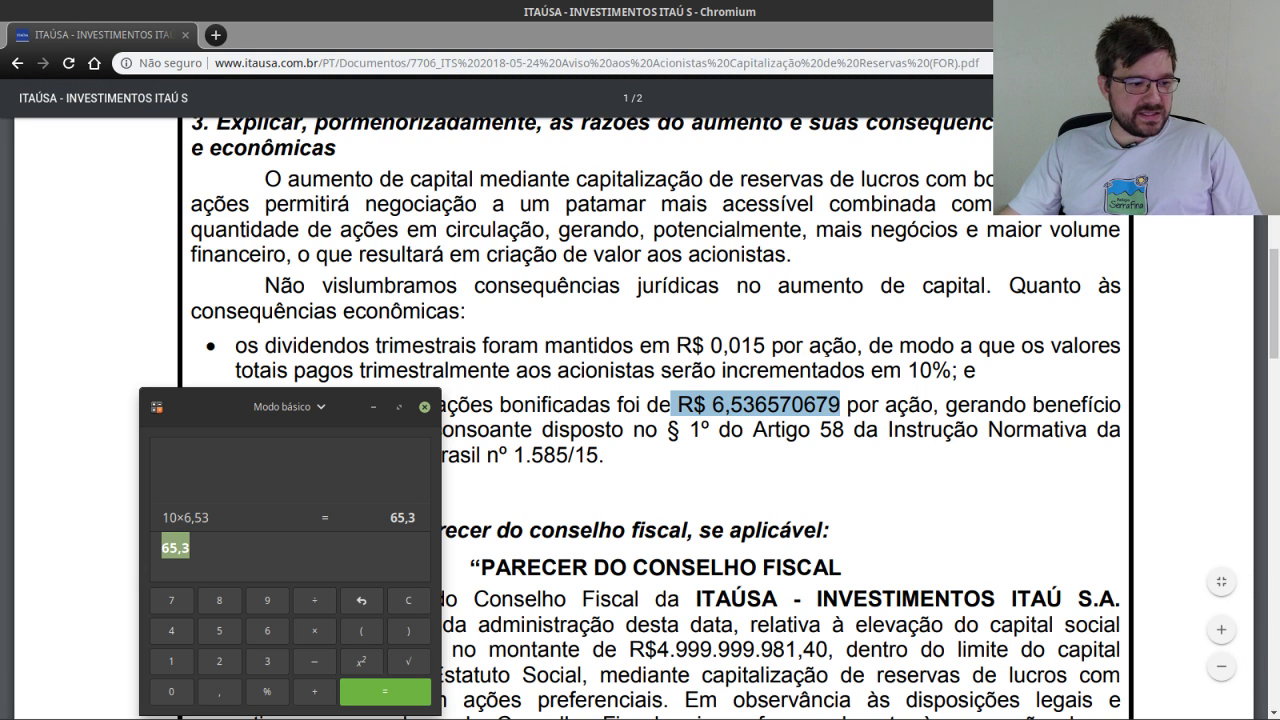
{"action": "key", "text": "alt+Tab"}
{"action": "left_click", "coordinate": [445, 475]}
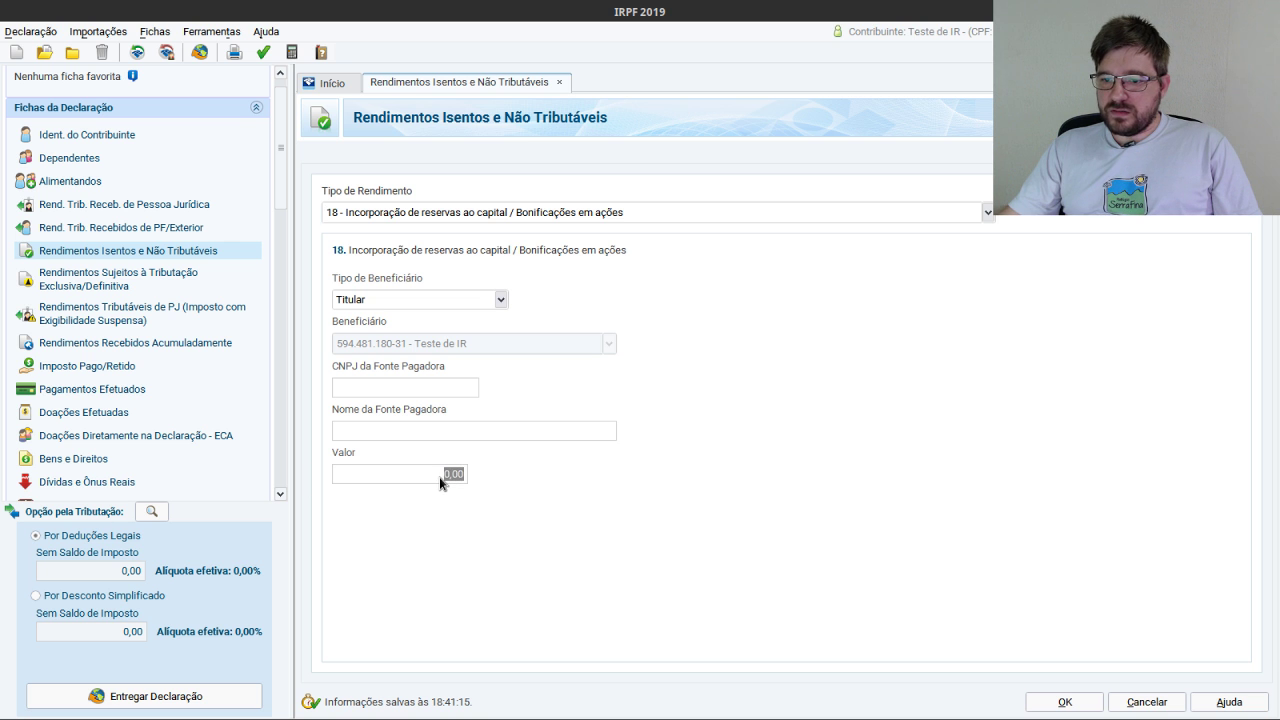
Paste 65,30 as the bonus-share entry's Valor.
{"action": "key", "text": "ctrl+v"}
{"action": "left_click", "coordinate": [455, 432]}
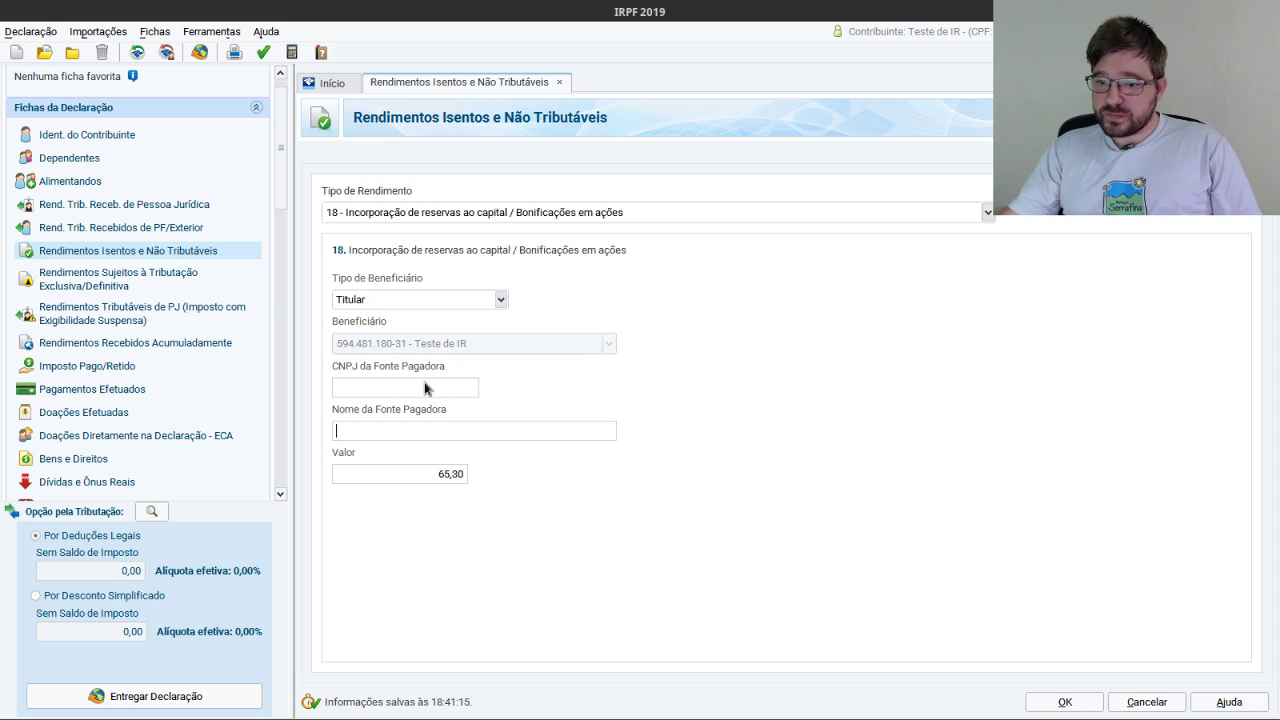
{"action": "left_click", "coordinate": [425, 389]}
{"action": "key", "text": "alt+Tab"}
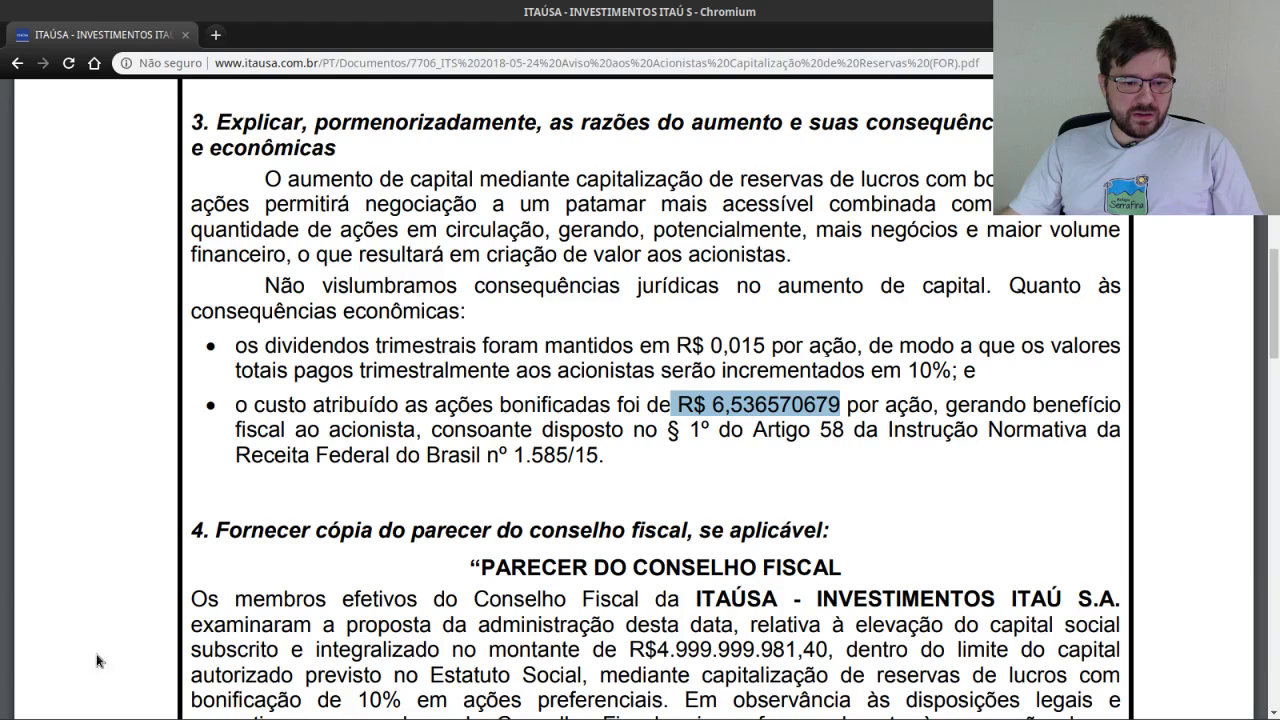
{"action": "scroll", "coordinate": [830, 372], "scroll_direction": "up", "scroll_amount": 6}
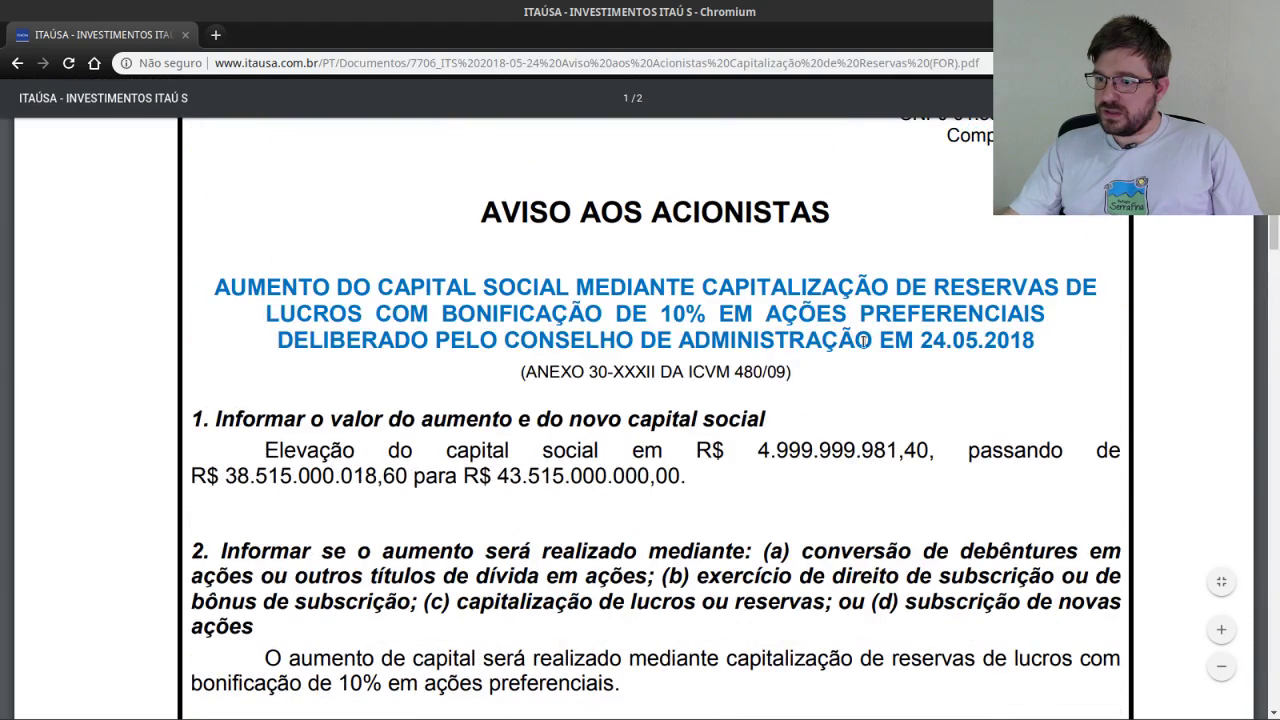
{"action": "scroll", "coordinate": [876, 336], "scroll_direction": "up", "scroll_amount": 3}
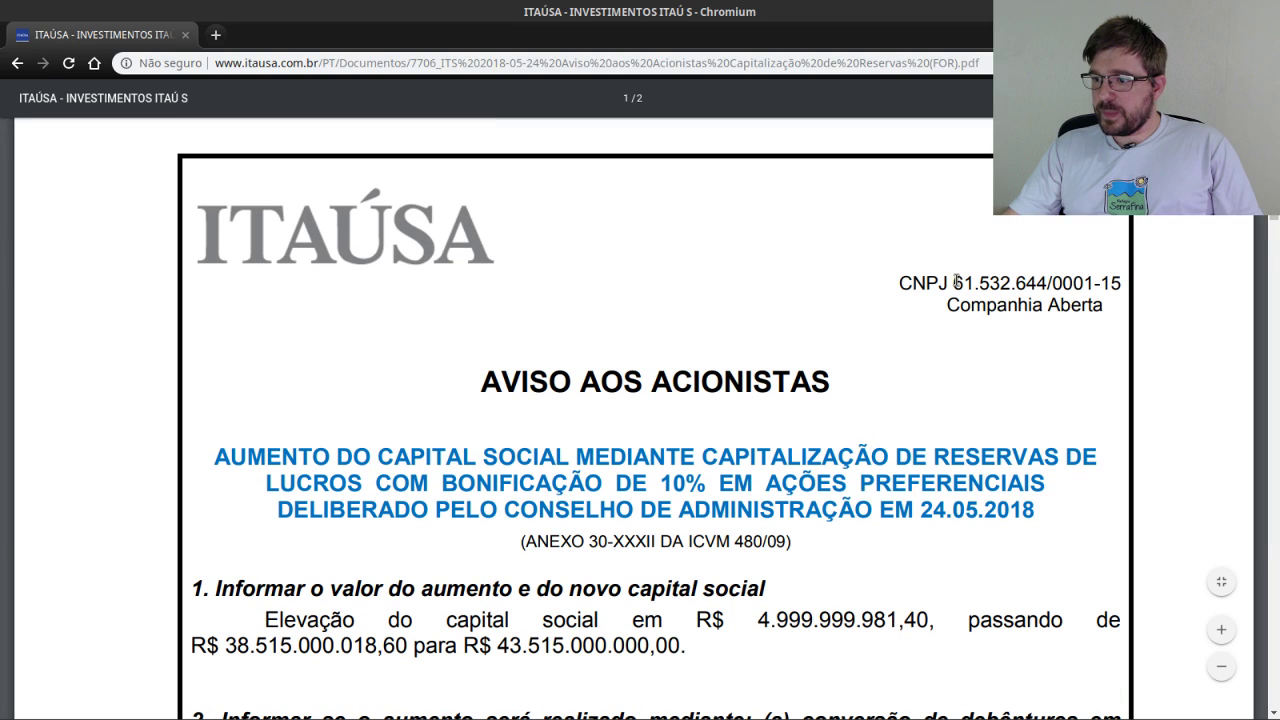
{"action": "left_click_drag", "start_coordinate": [955, 283], "coordinate": [1124, 284]}
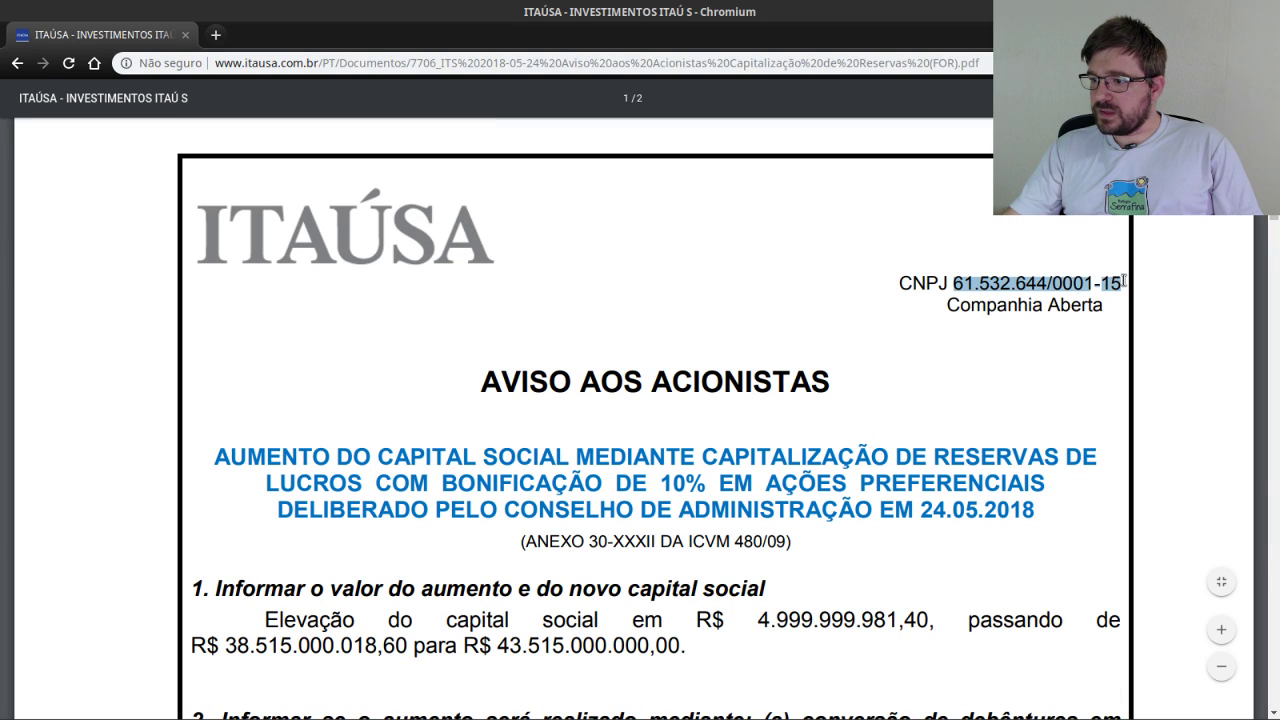
{"action": "right_click", "coordinate": [1043, 287]}
{"action": "left_click", "coordinate": [1045, 298]}
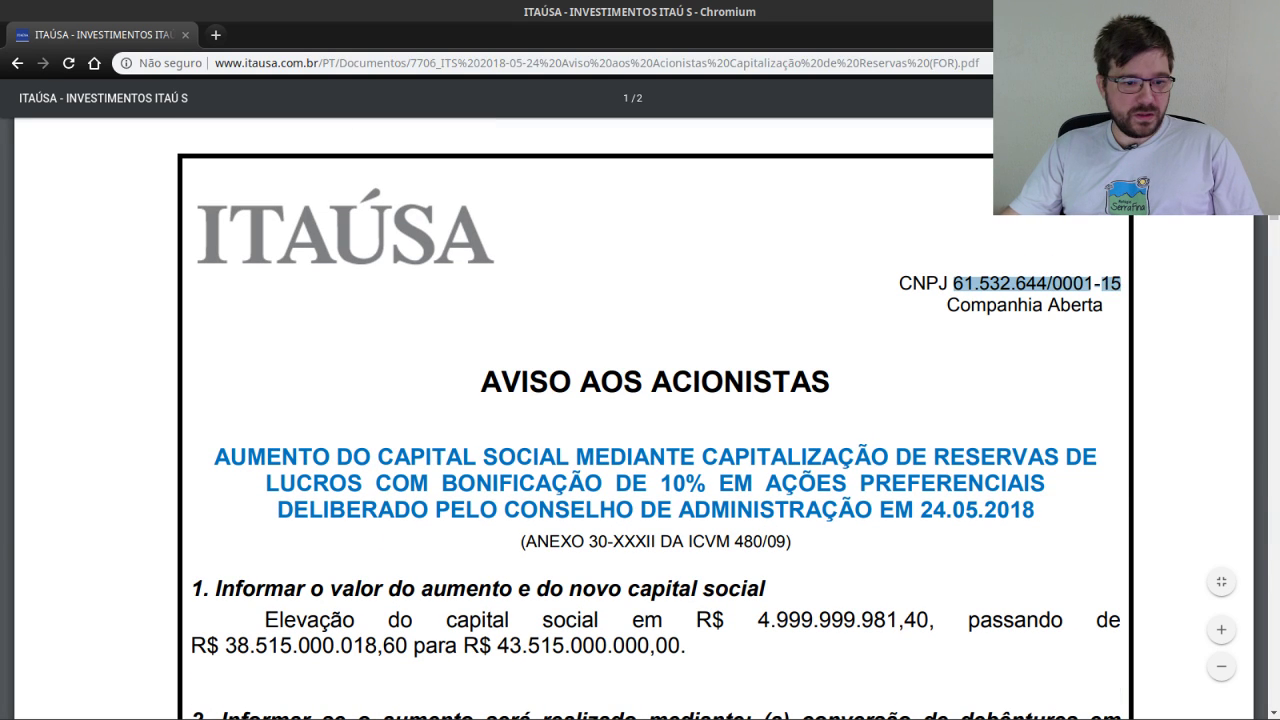
{"action": "key", "text": "alt+Tab"}
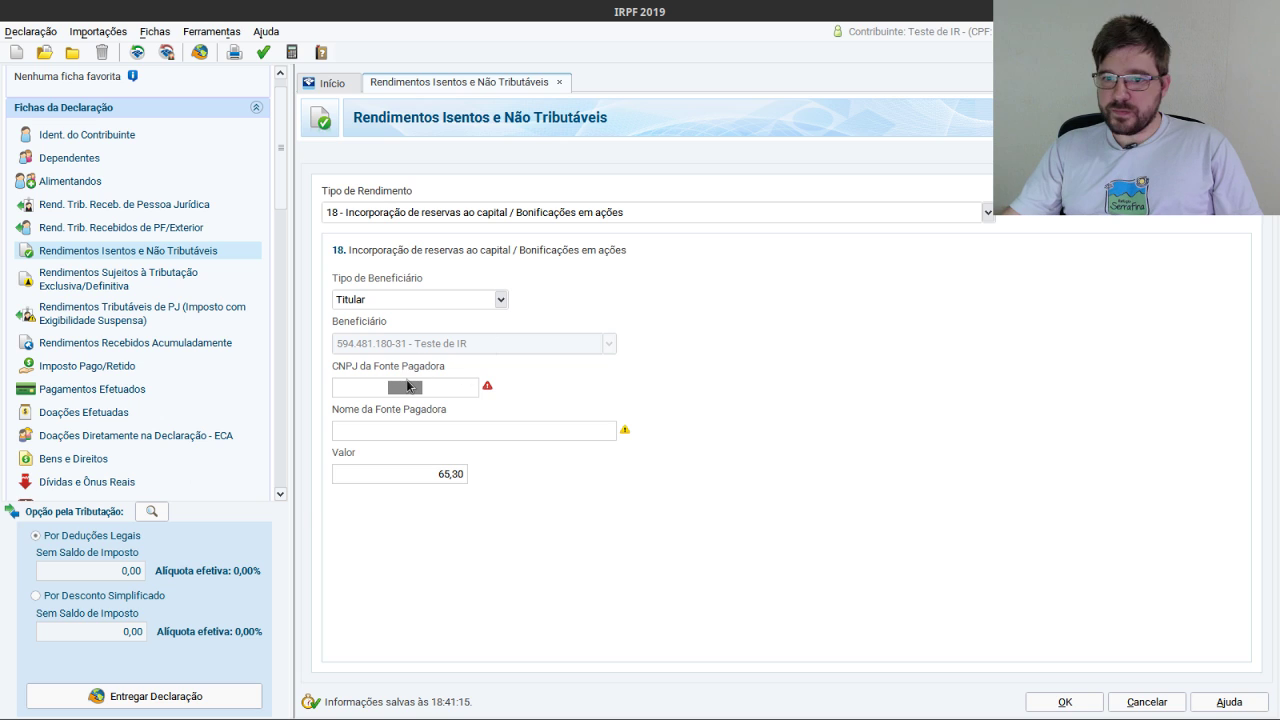
{"action": "key", "text": "ctrl+v"}
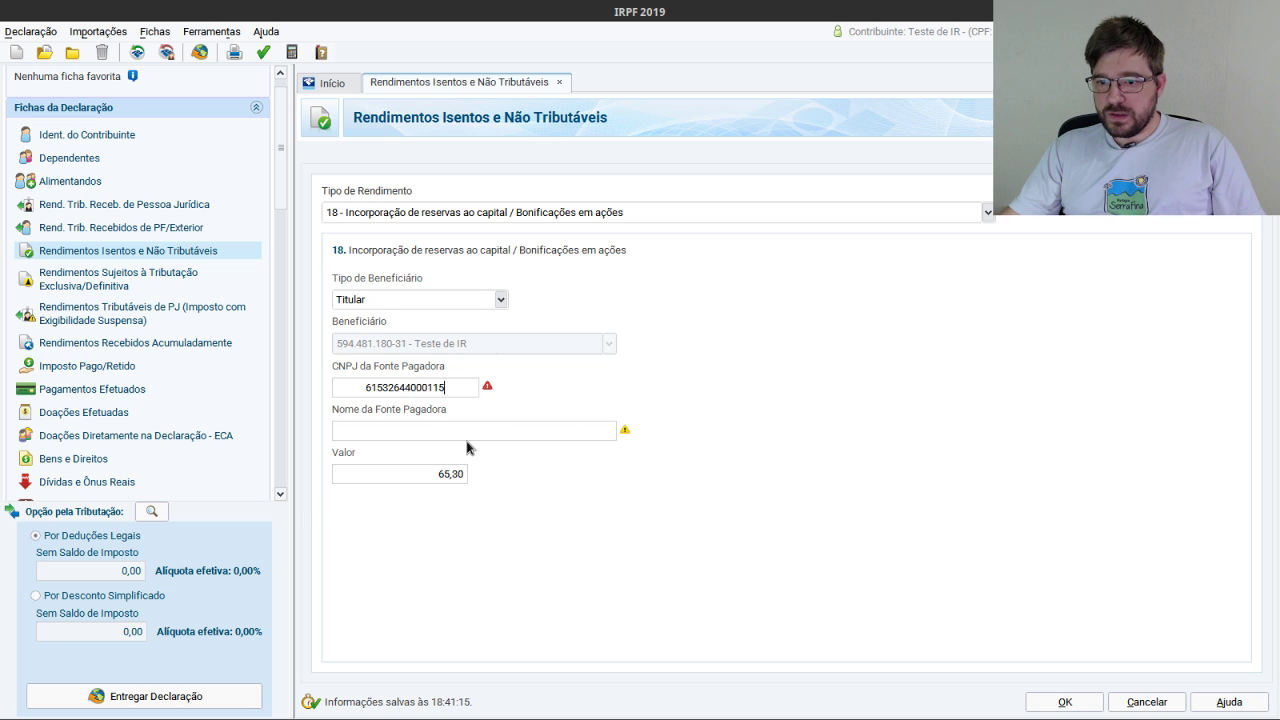
Name the payer Itausa S.A. and save the type 18 entry.
{"action": "left_click", "coordinate": [444, 433]}
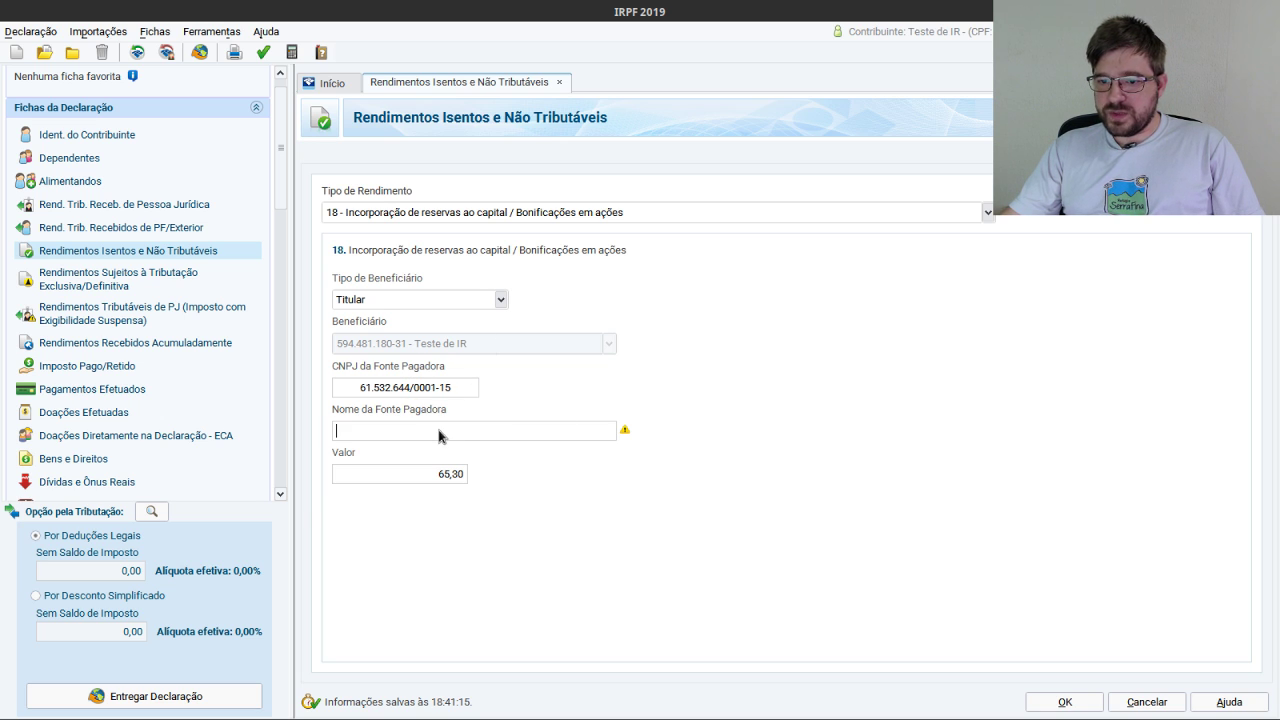
{"action": "type", "text": "Itaus"}
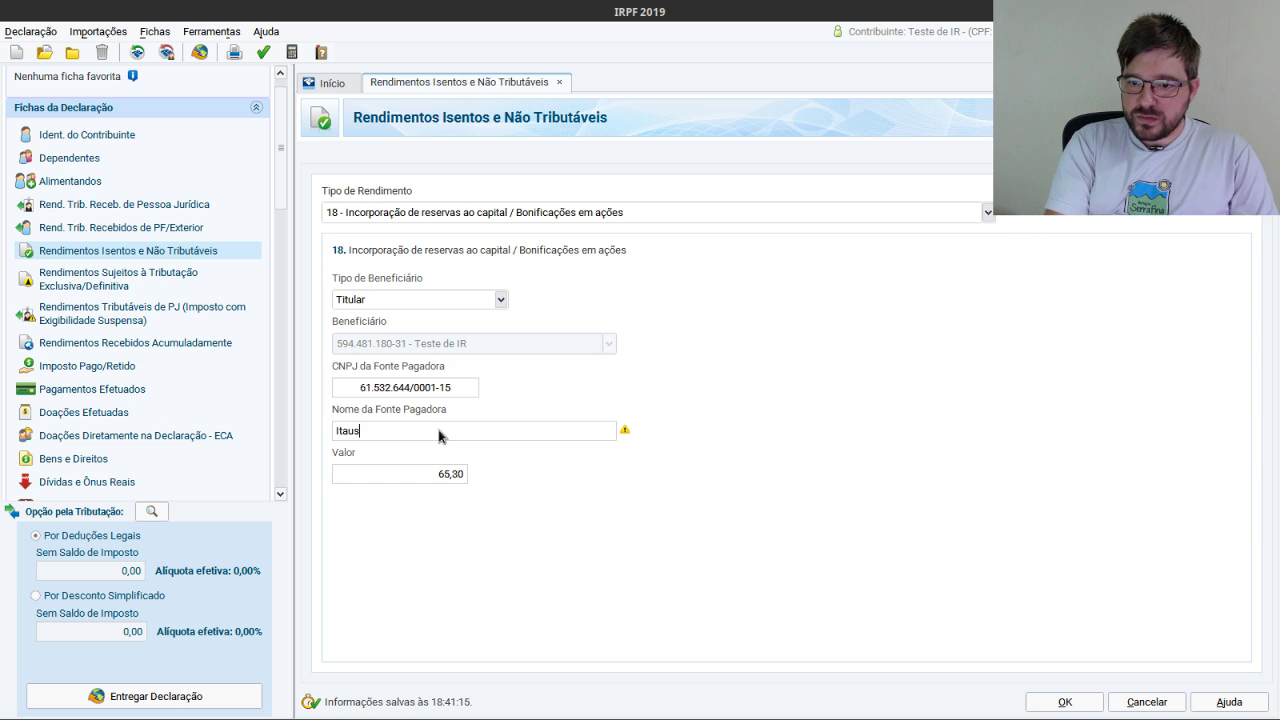
{"action": "type", "text": "a S"}
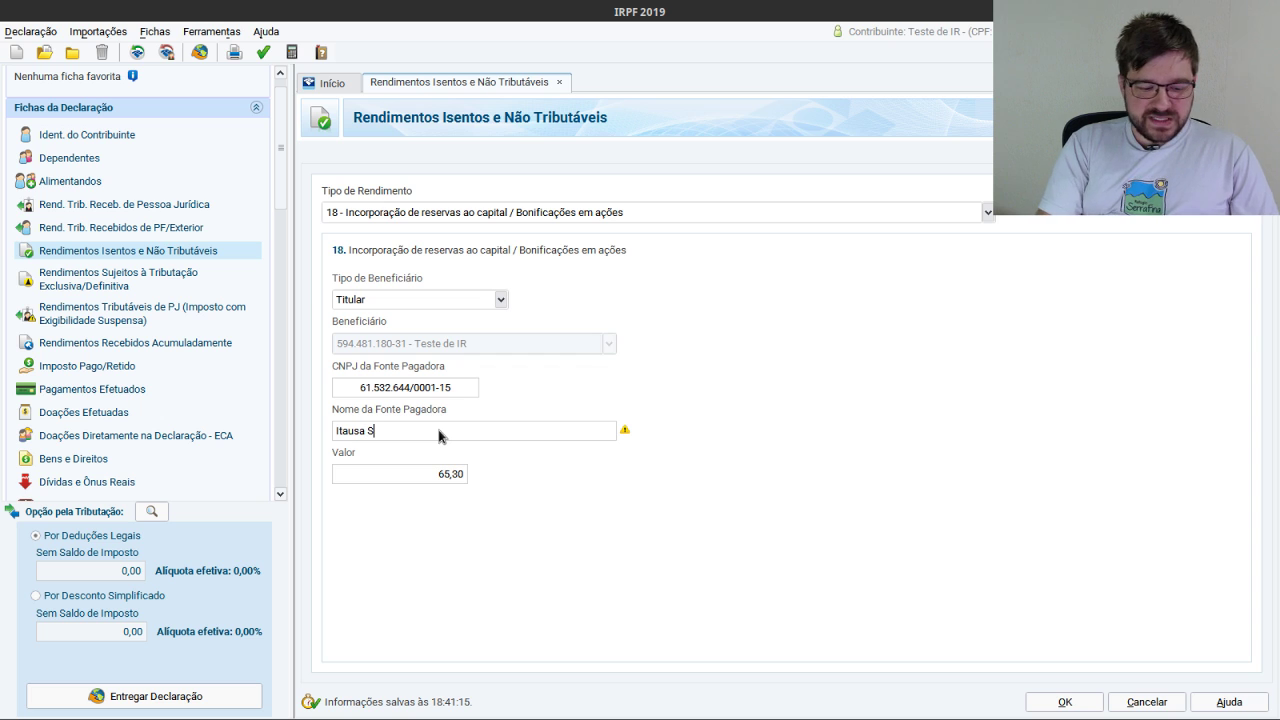
{"action": "type", "text": ".A."}
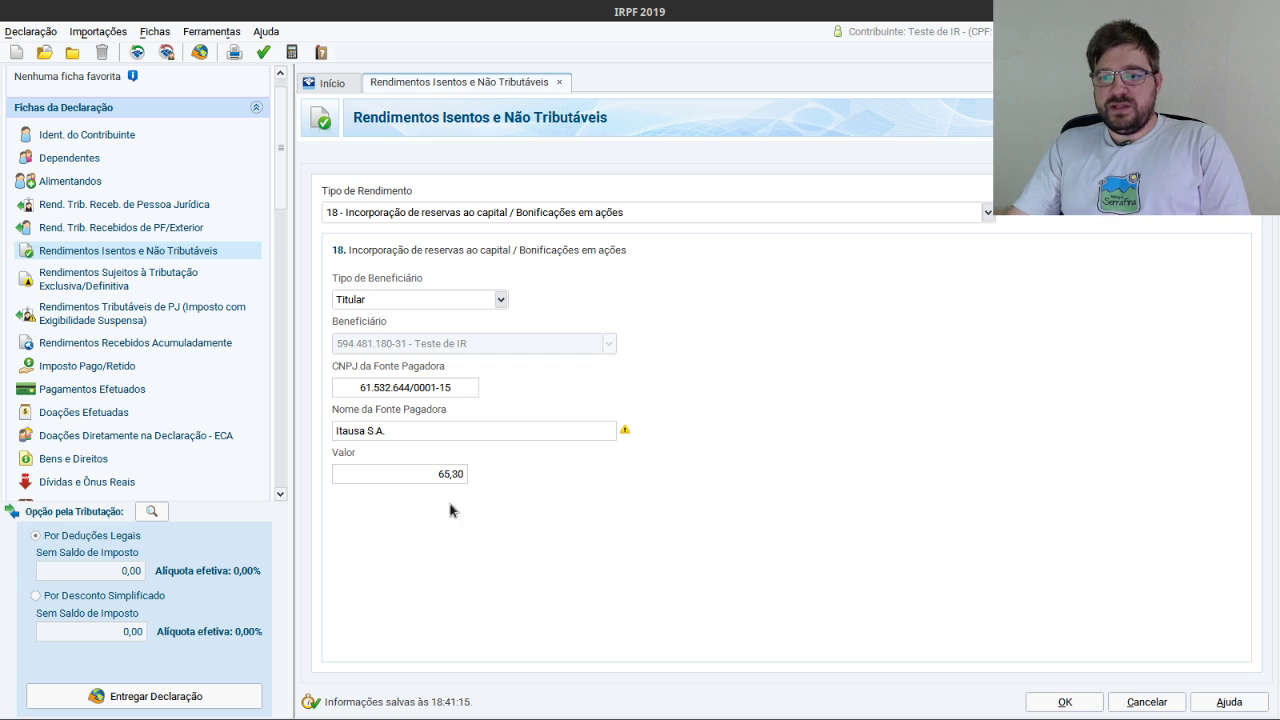
{"action": "left_click", "coordinate": [1062, 704]}
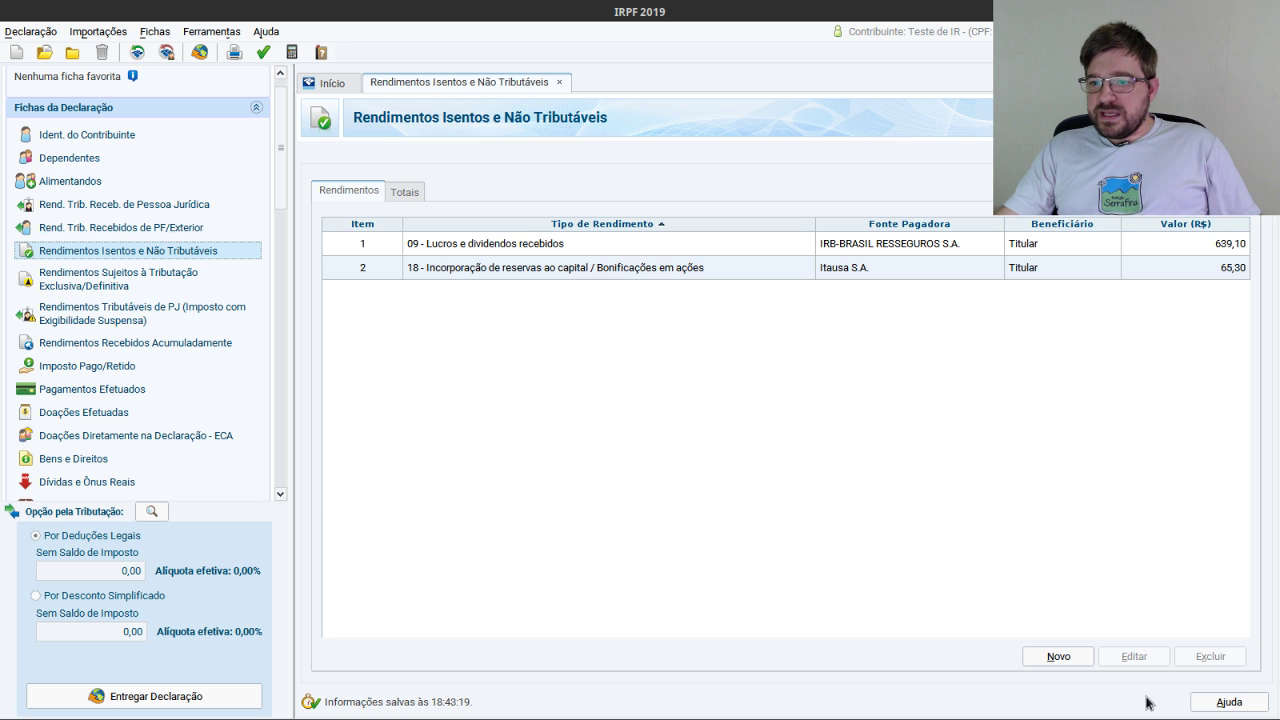
Start a new 26 - Outros exempt-income entry with Itaúsa's CNPJ as payer.
{"action": "left_click", "coordinate": [1068, 660]}
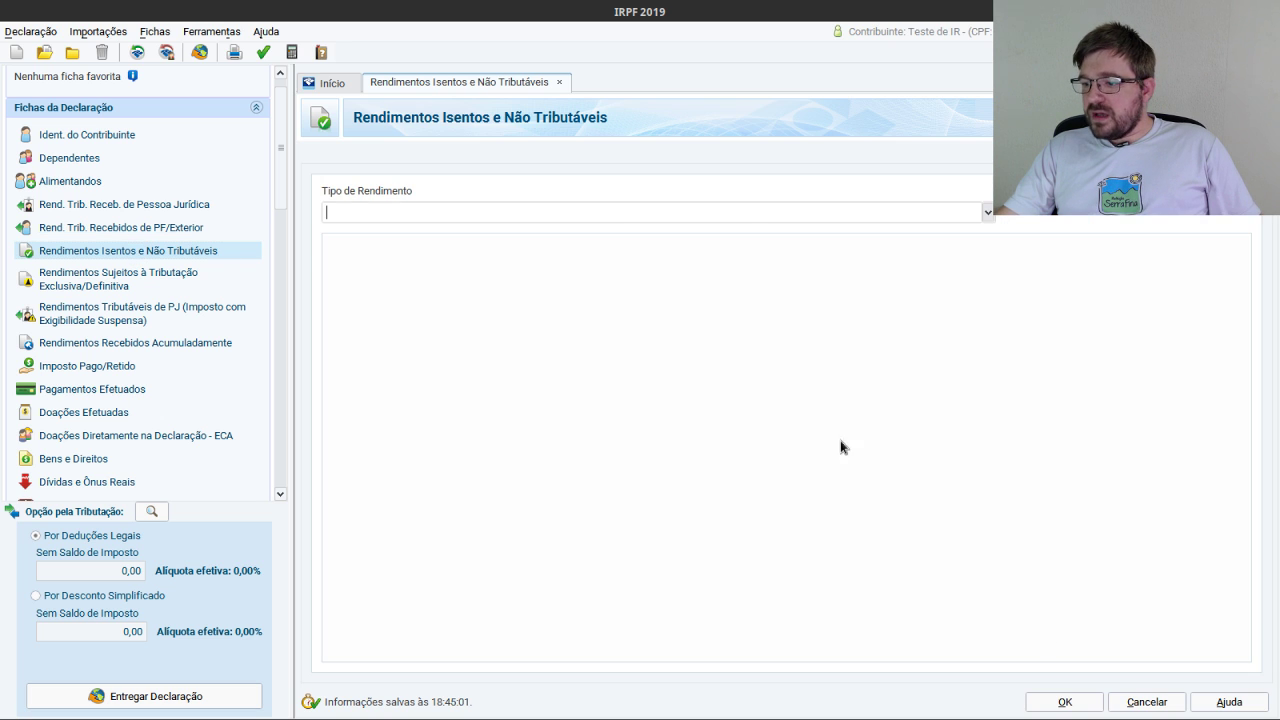
{"action": "left_click", "coordinate": [987, 213]}
{"action": "left_click_drag", "start_coordinate": [987, 300], "coordinate": [609, 434]}
{"action": "left_click", "coordinate": [356, 400]}
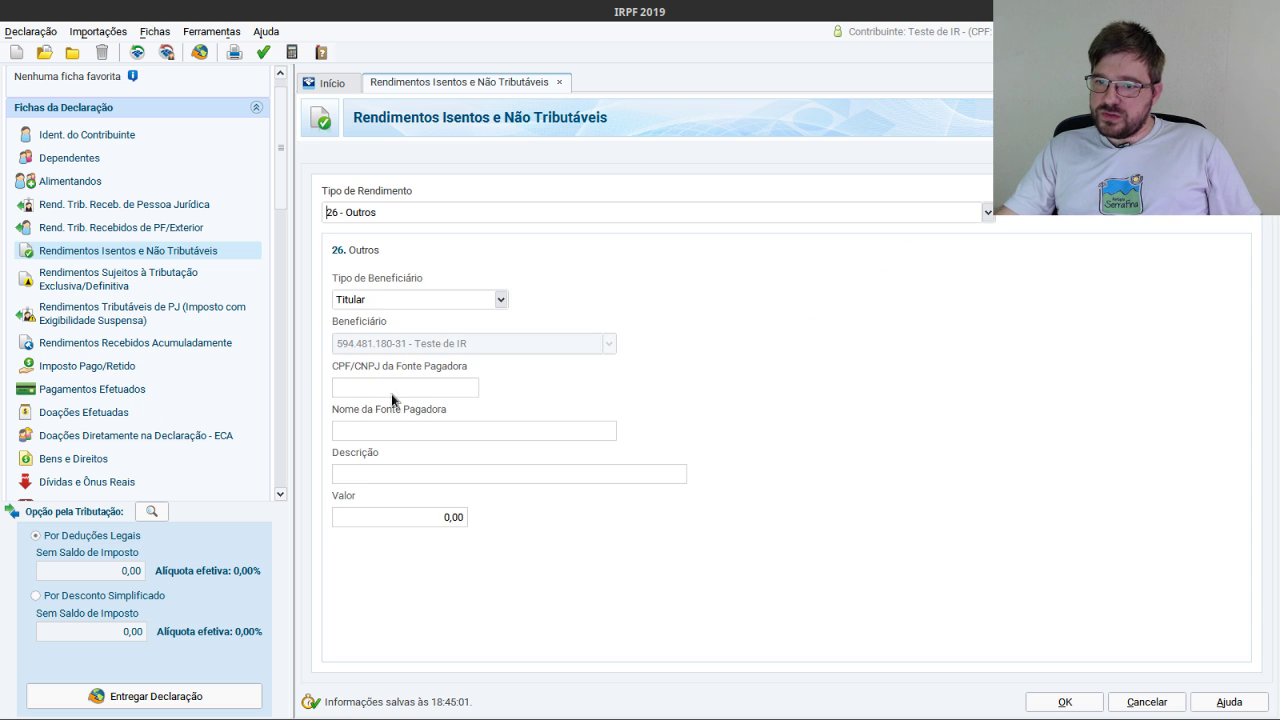
{"action": "left_click", "coordinate": [401, 389]}
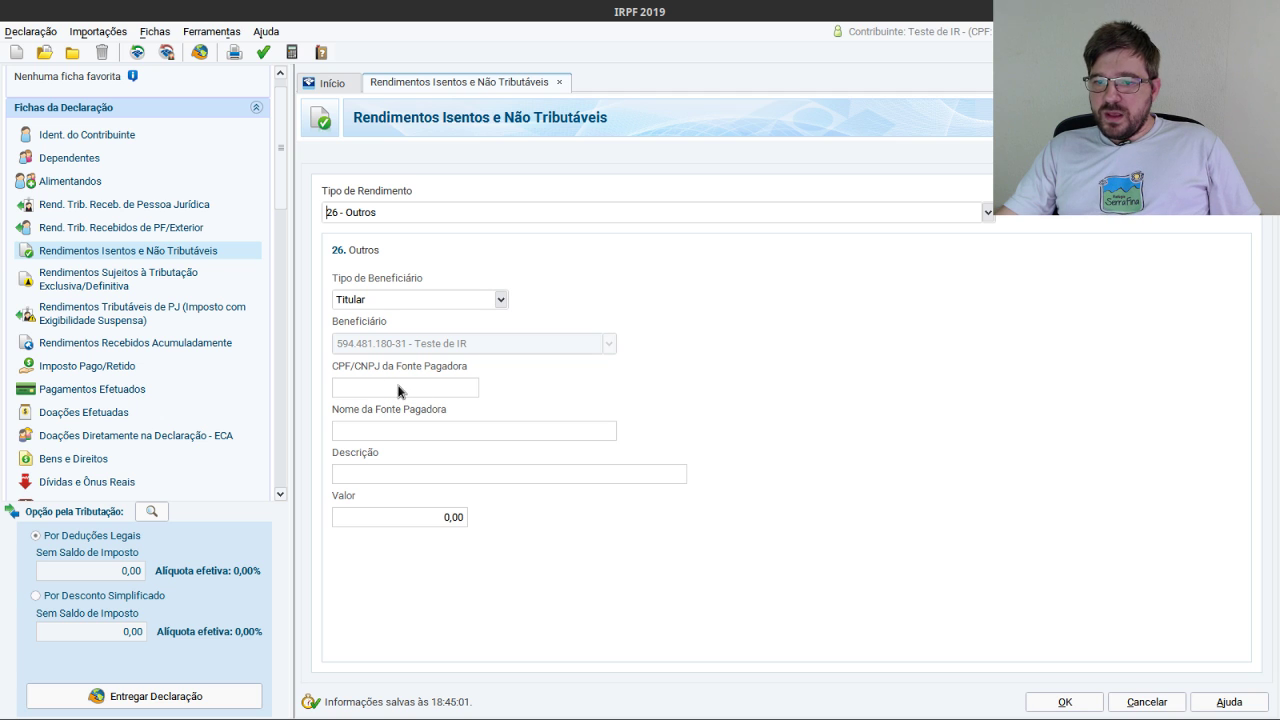
{"action": "key", "text": "ctrl+v"}
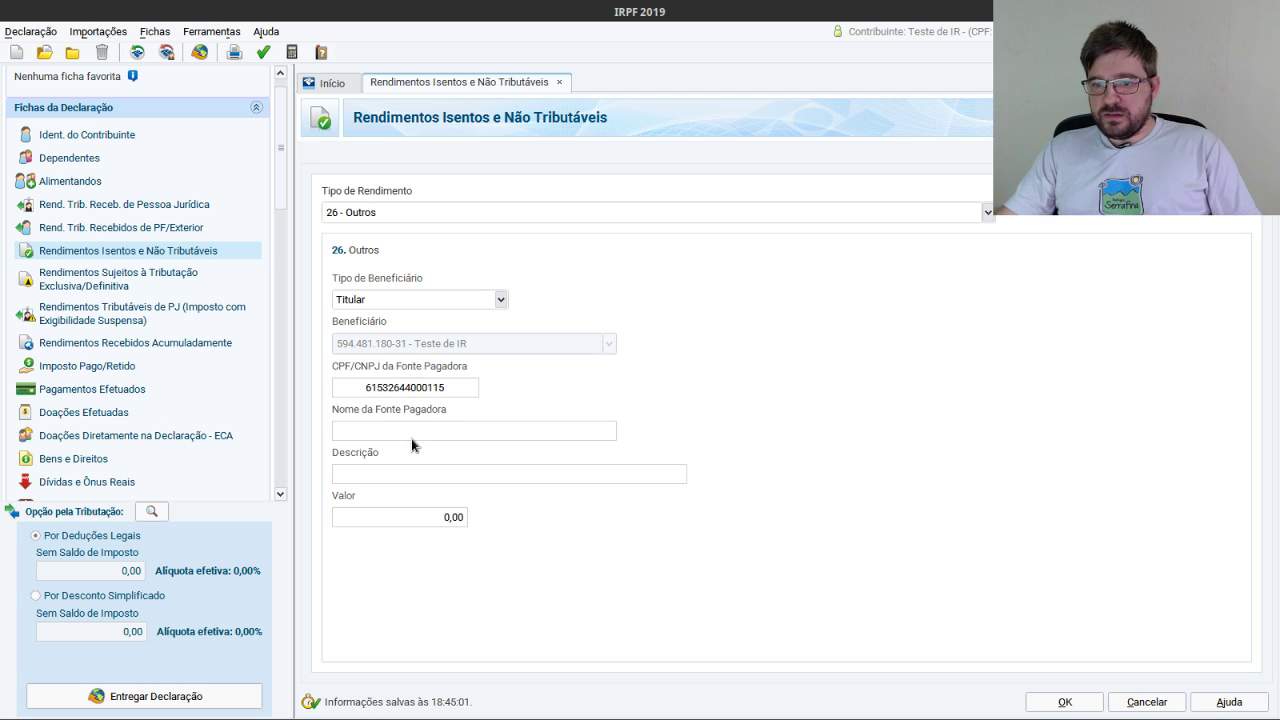
{"action": "left_click", "coordinate": [411, 438]}
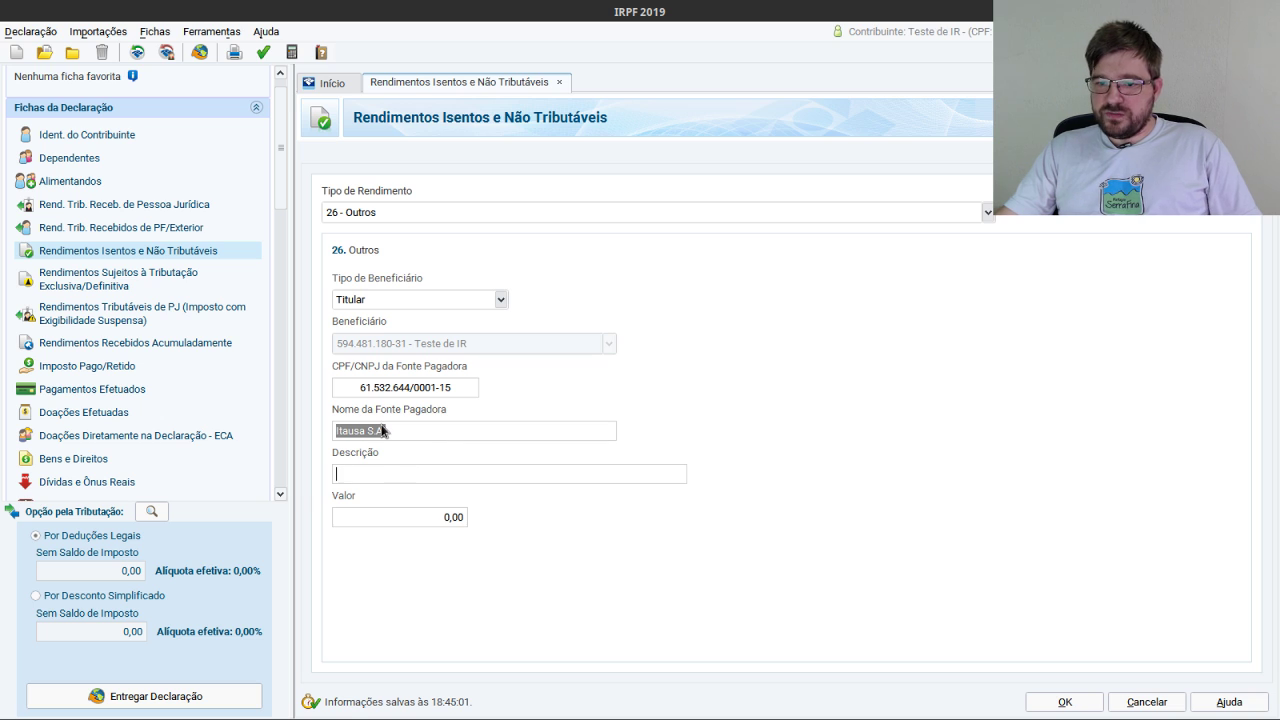
Describe it as 'Sobras de bonificação' with value 10,00 and save.
{"action": "left_click", "coordinate": [368, 475]}
{"action": "type", "text": "Sobras"}
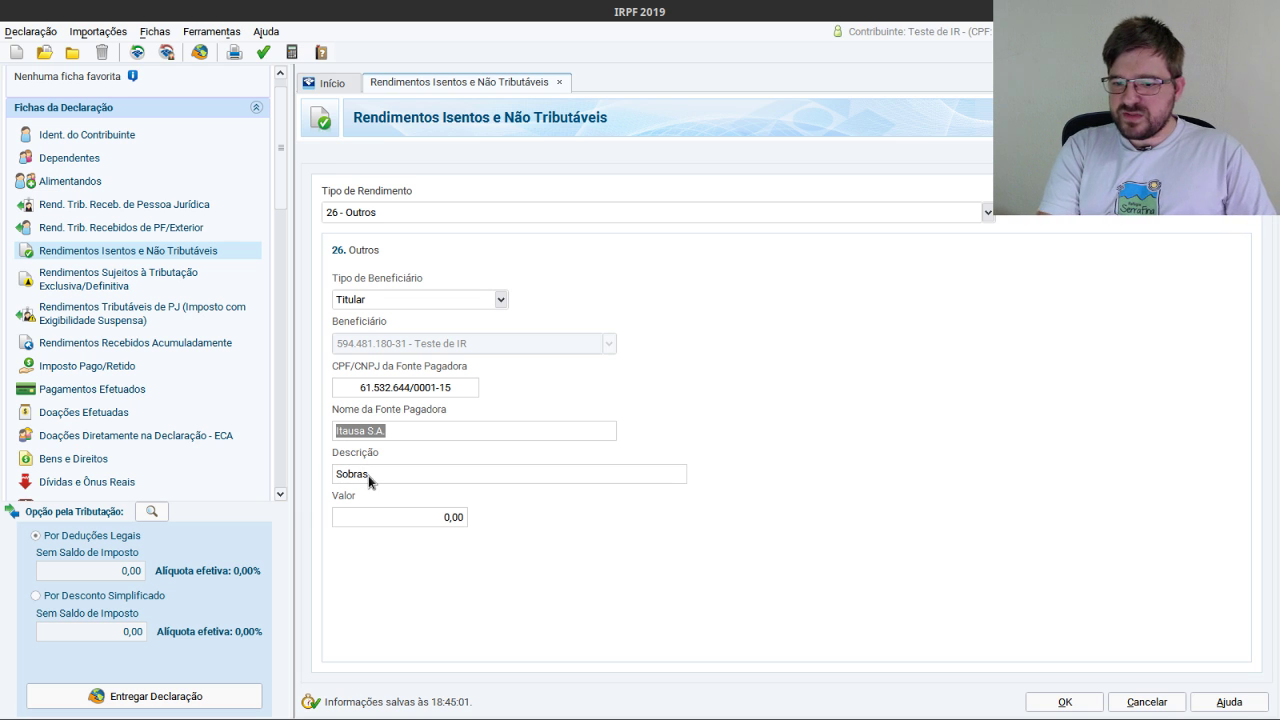
{"action": "type", "text": " de bonificaç"}
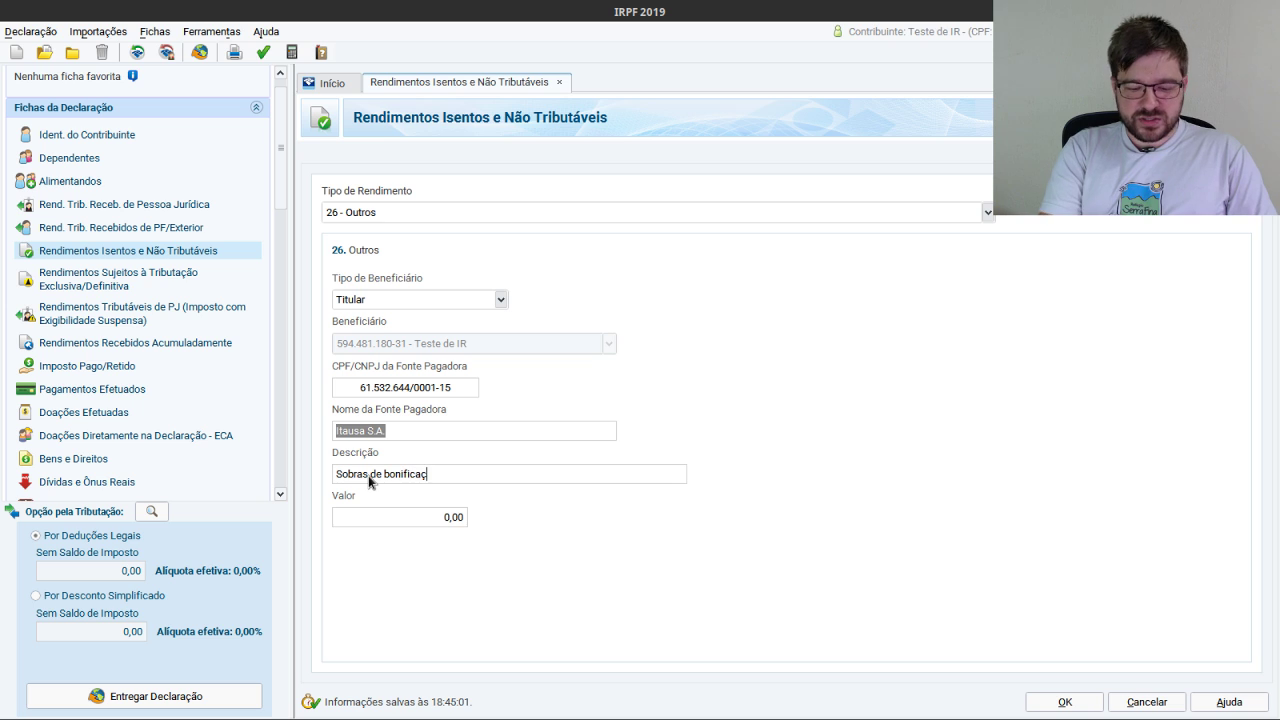
{"action": "type", "text": "ão"}
{"action": "left_click", "coordinate": [459, 515]}
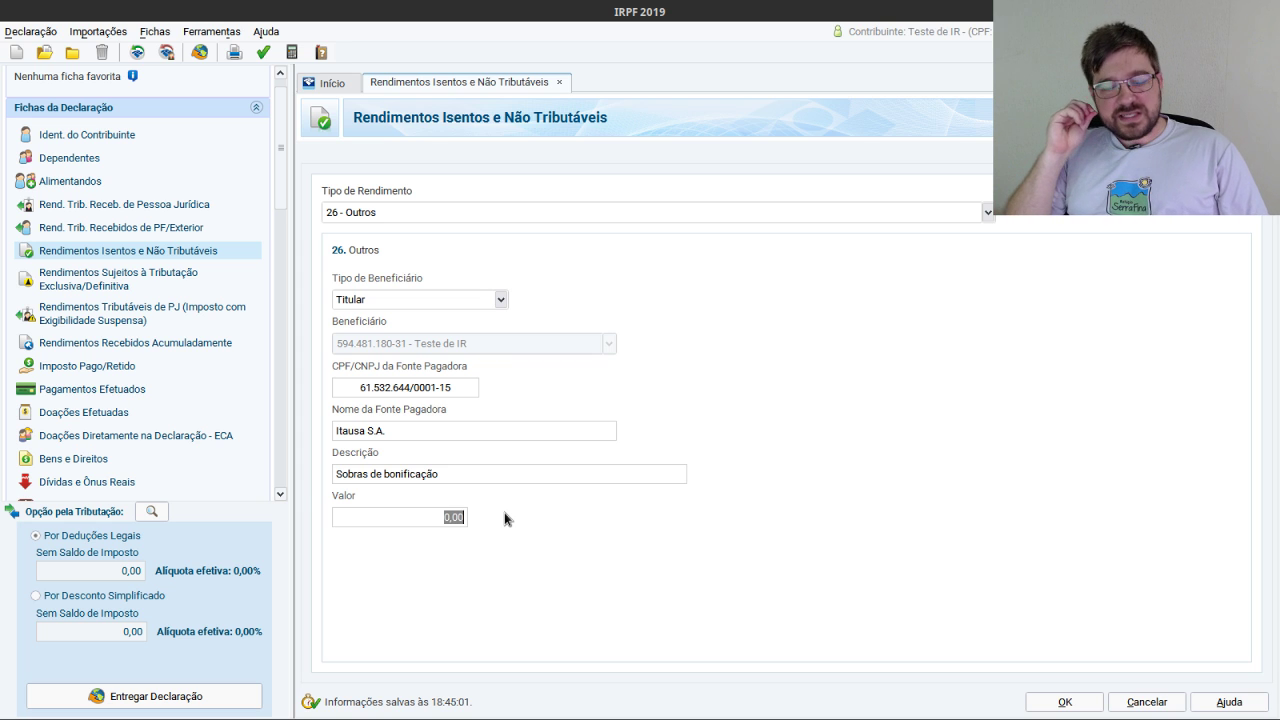
{"action": "type", "text": "10,"}
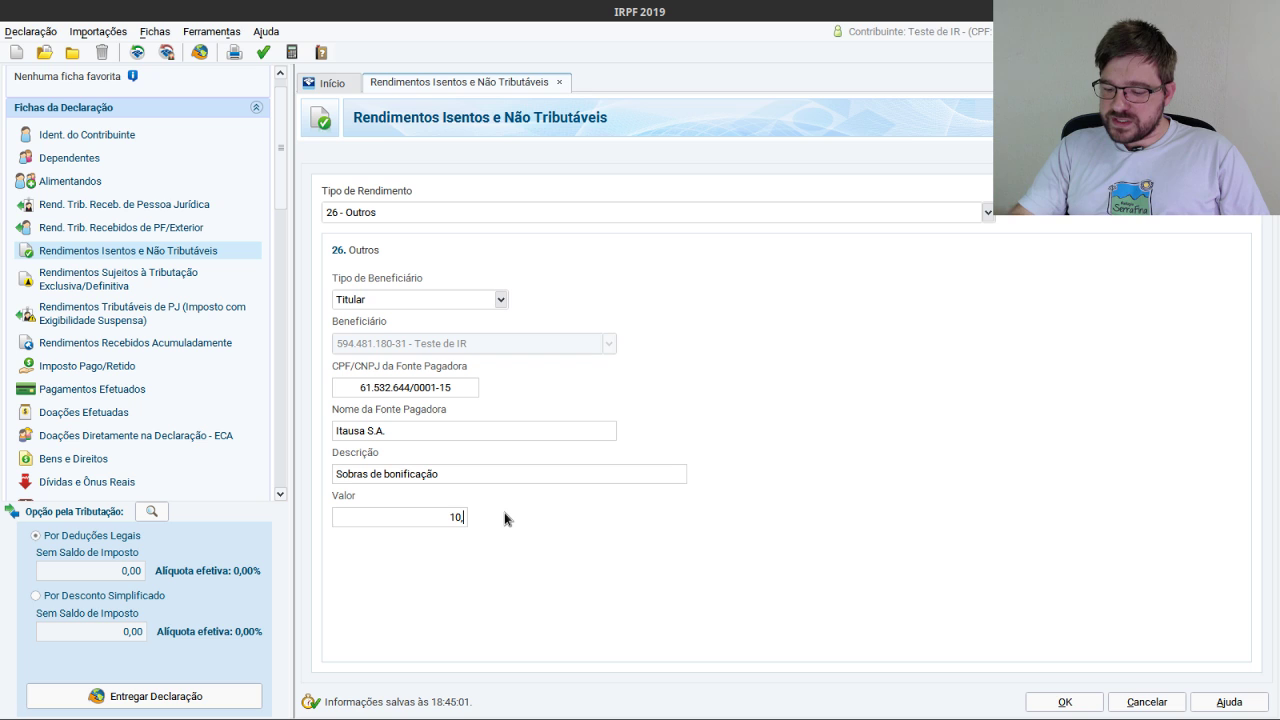
{"action": "type", "text": "00"}
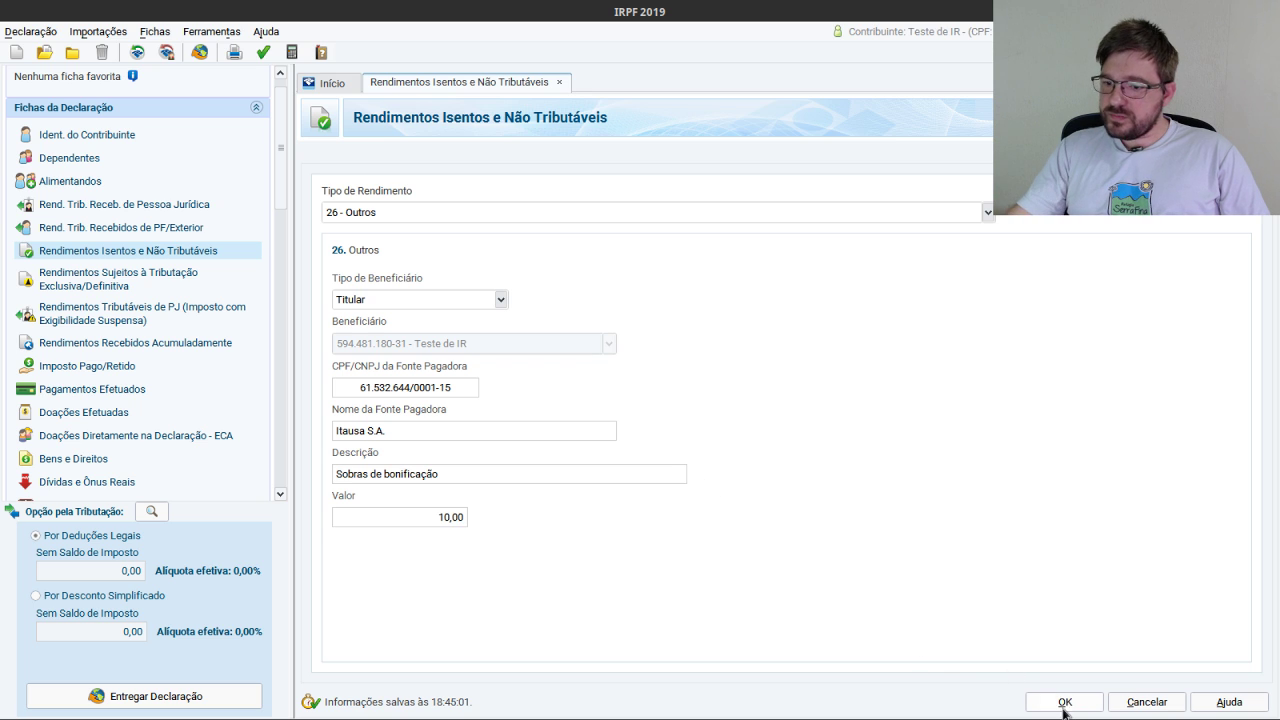
{"action": "left_click", "coordinate": [1064, 701]}
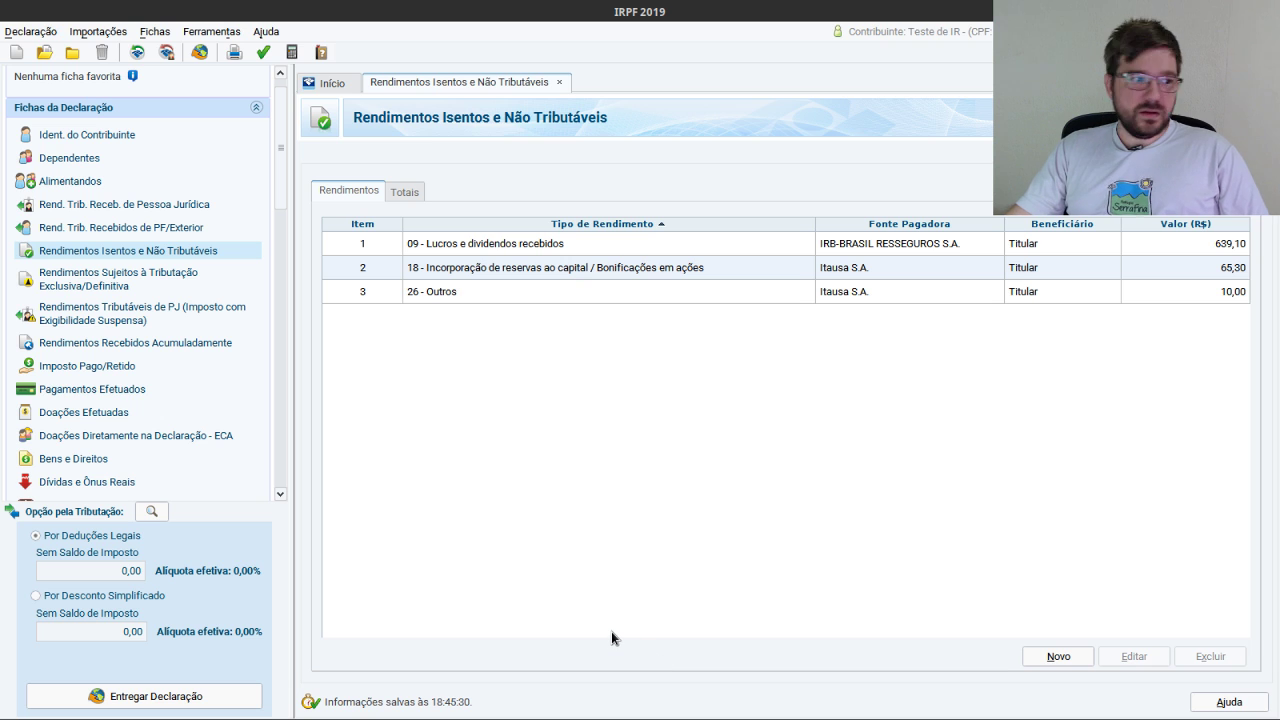
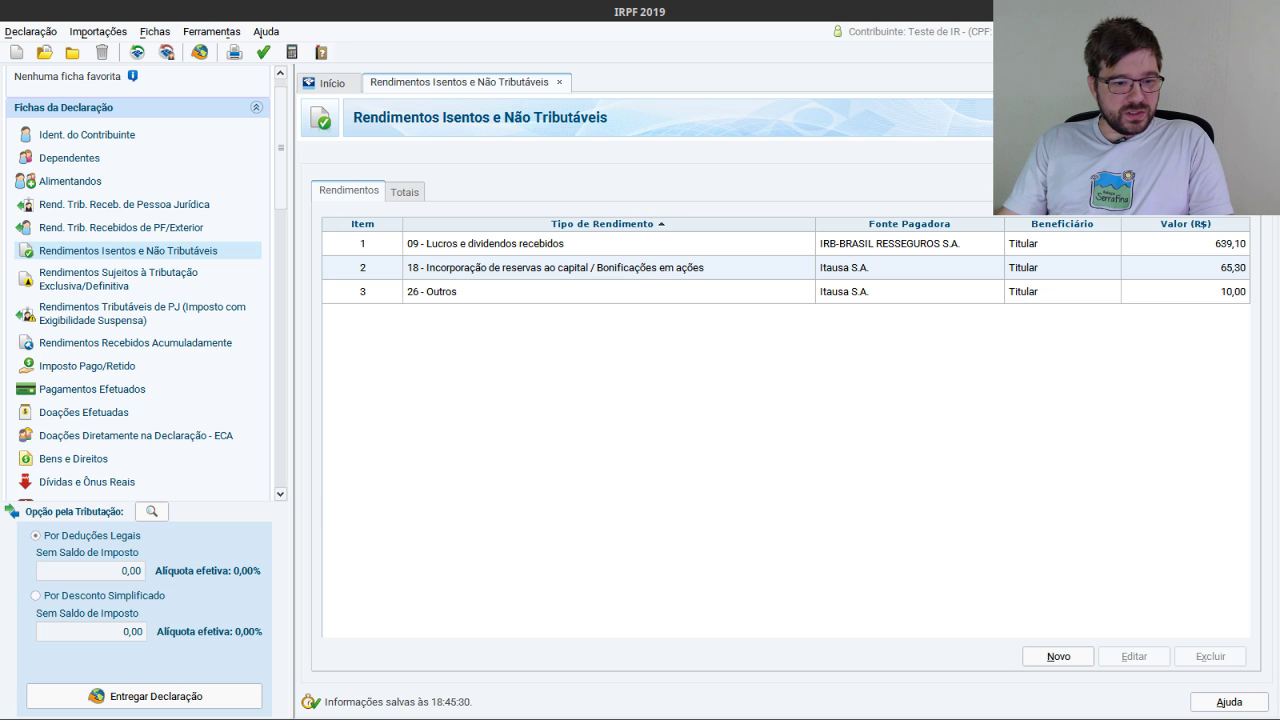
Maximize the CEI portal, browse Empréstimos de ativos > Informe de rendimentos, then view Aluguel.pdf.
{"action": "key", "text": "alt+Tab"}
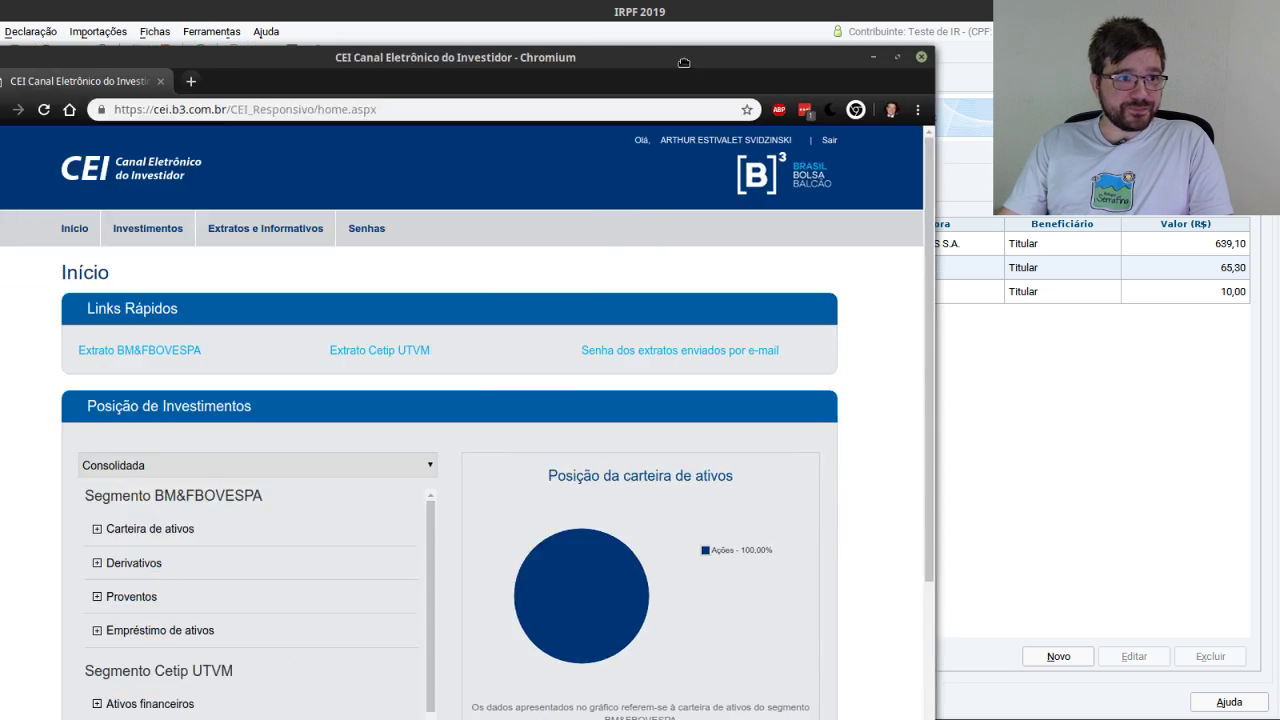
{"action": "key", "text": "super+Up"}
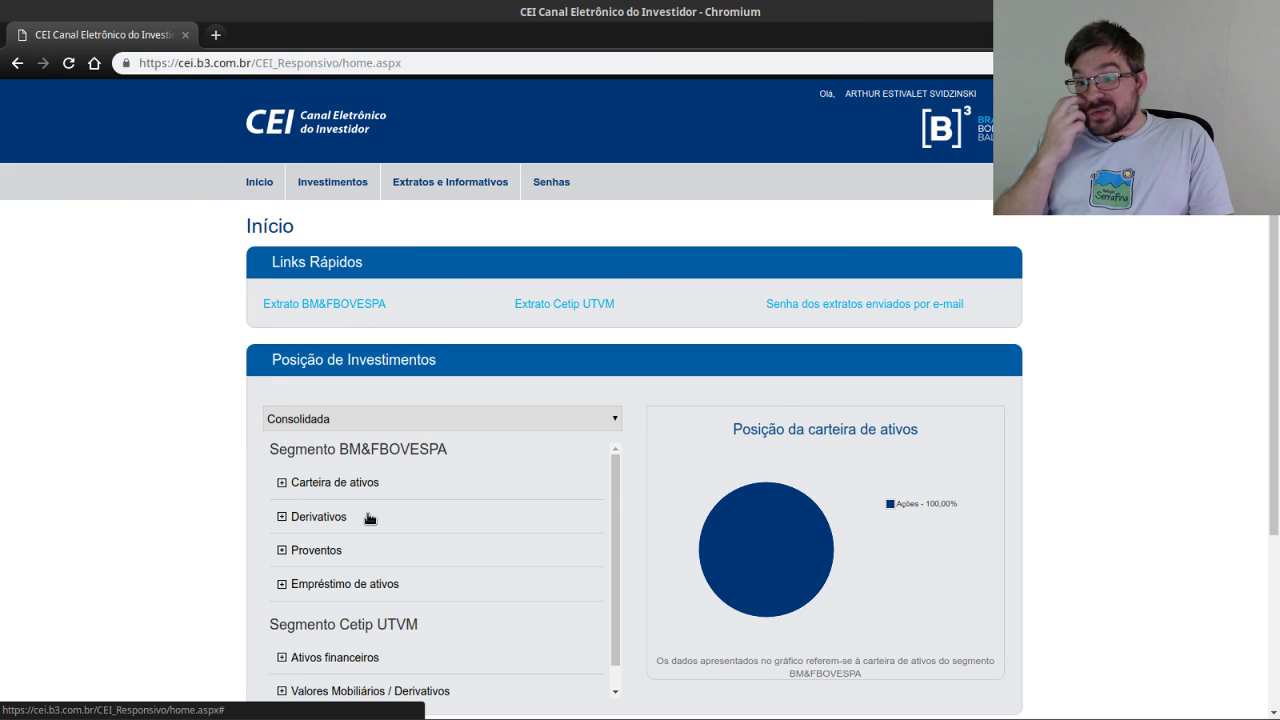
{"action": "mouse_move", "coordinate": [449, 194]}
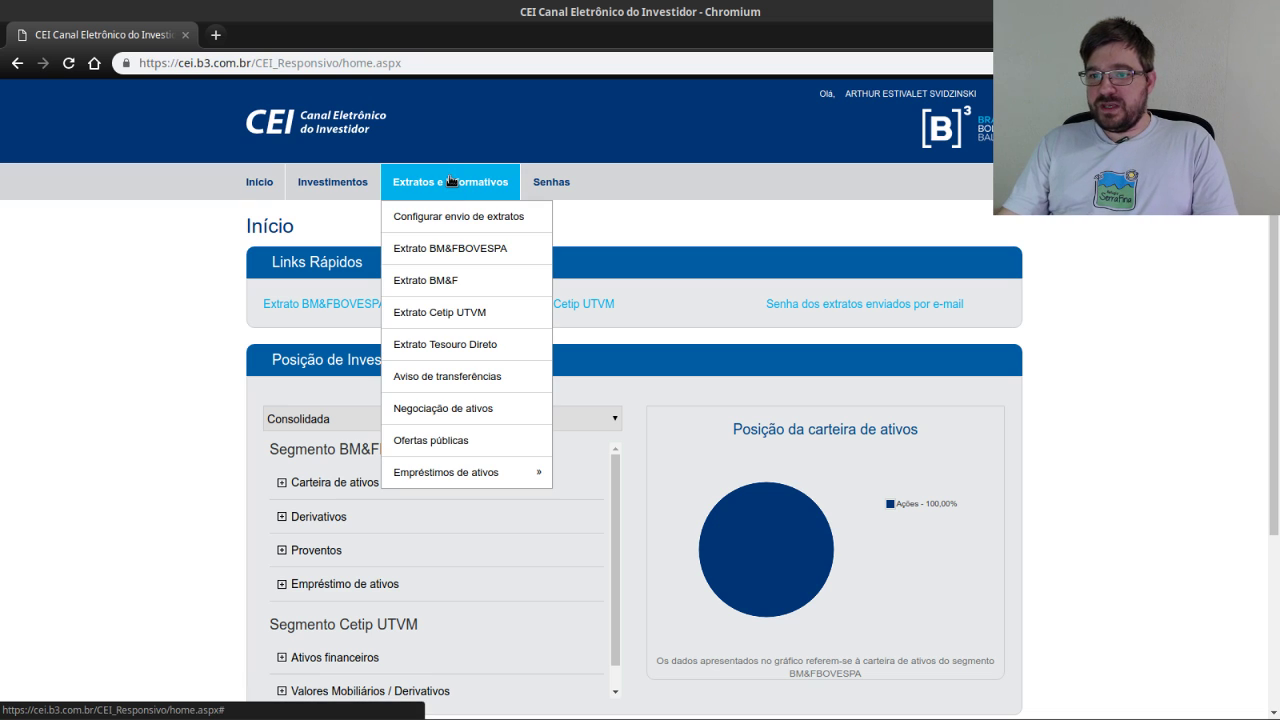
{"action": "mouse_move", "coordinate": [450, 480]}
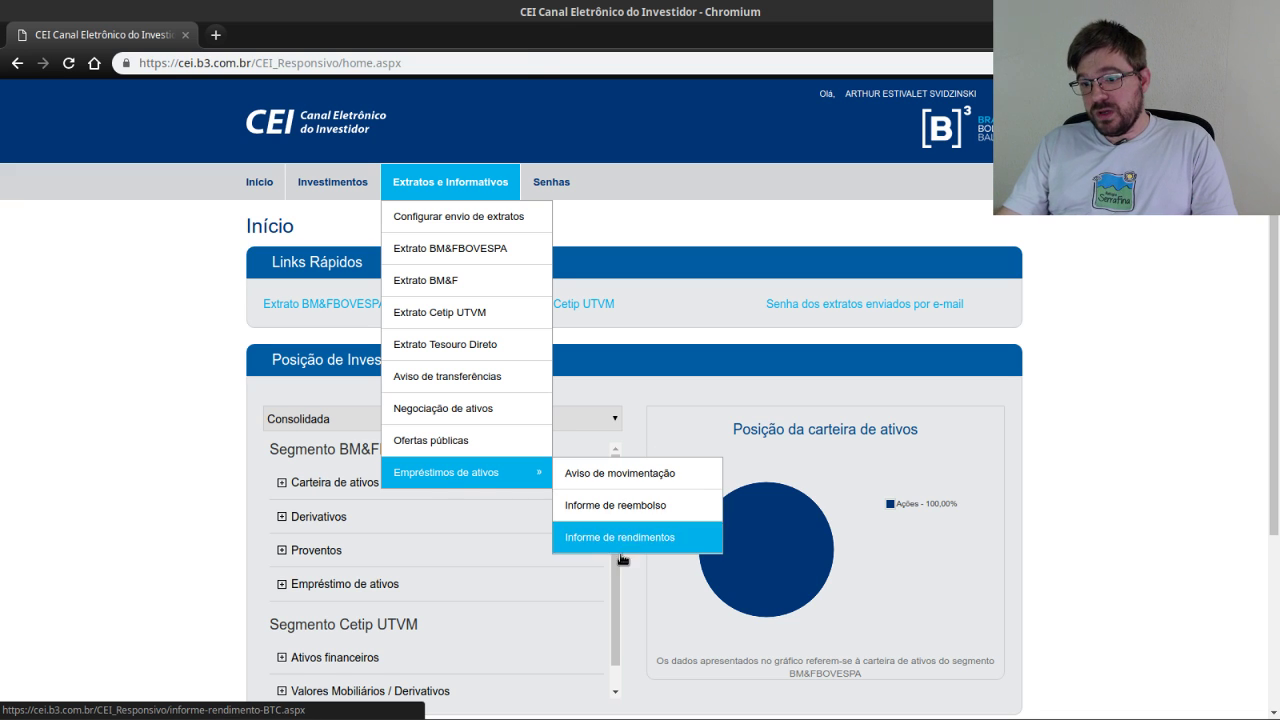
{"action": "mouse_move", "coordinate": [500, 472]}
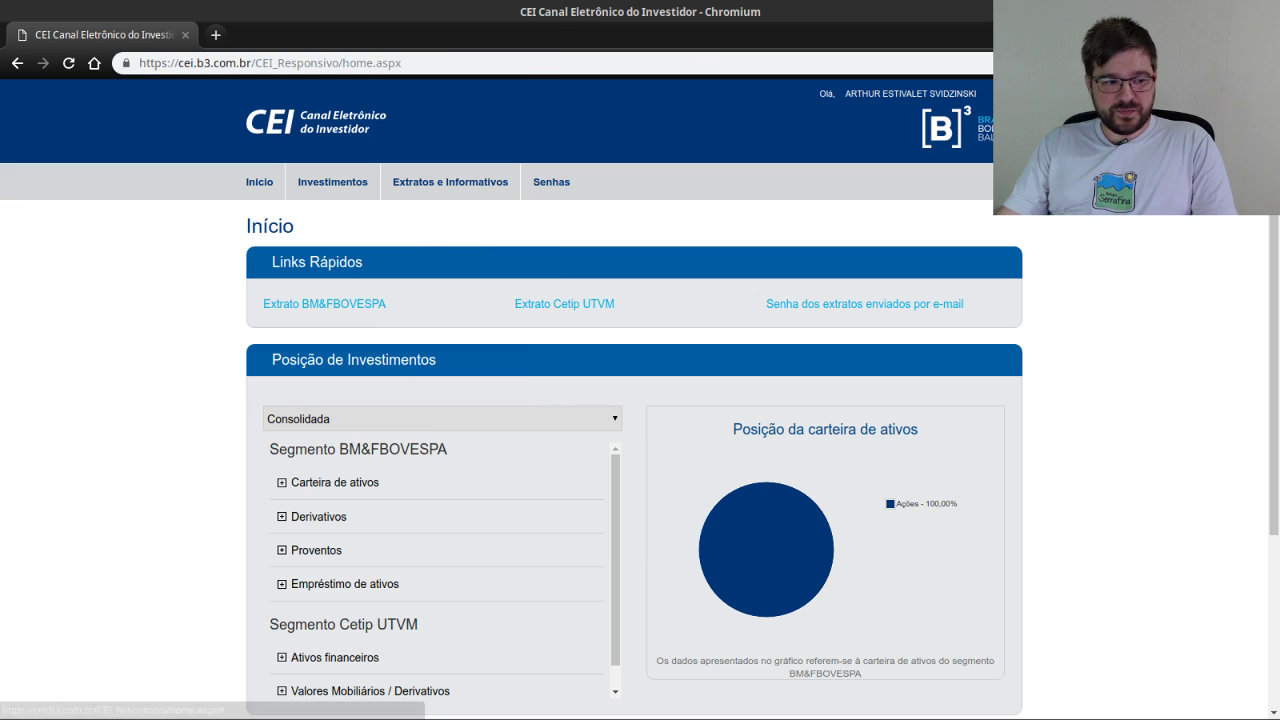
{"action": "key", "text": "alt+Tab"}
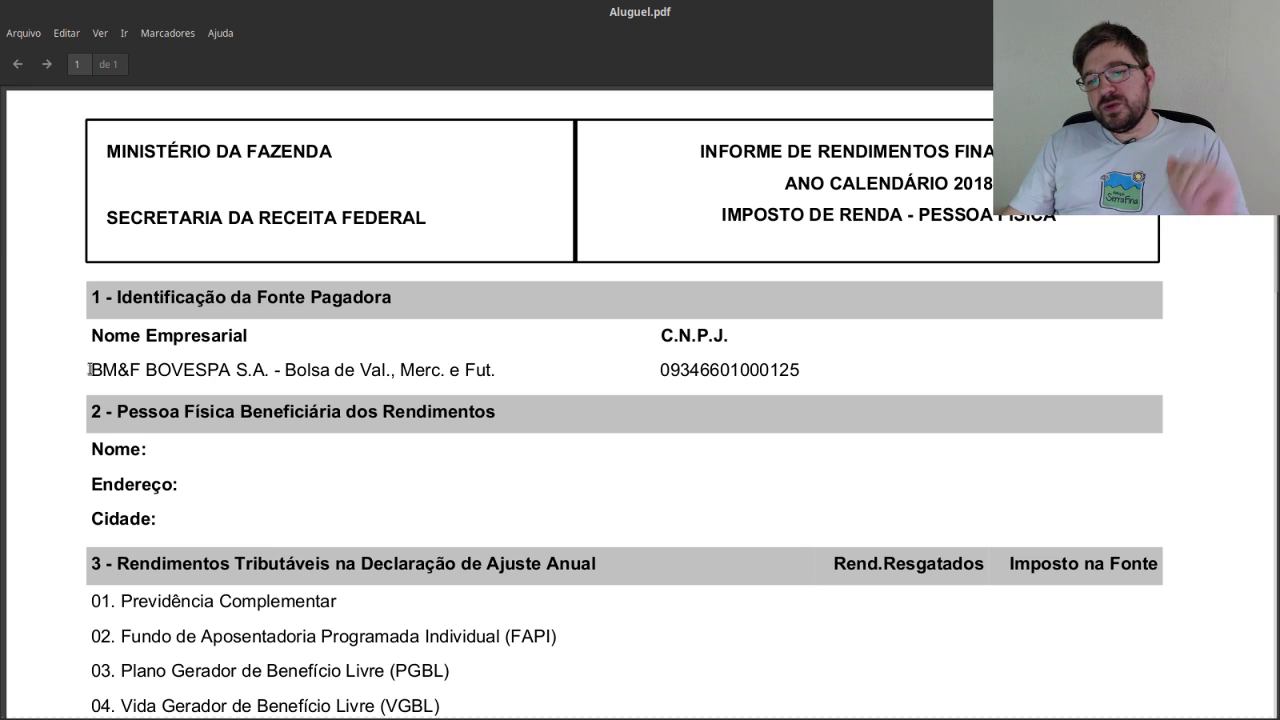
Find BM&F BOVESPA's 779,85 net income in Aluguel.pdf, then open IRPF's Tributação Exclusiva sheet.
{"action": "left_click_drag", "start_coordinate": [90, 366], "coordinate": [493, 366]}
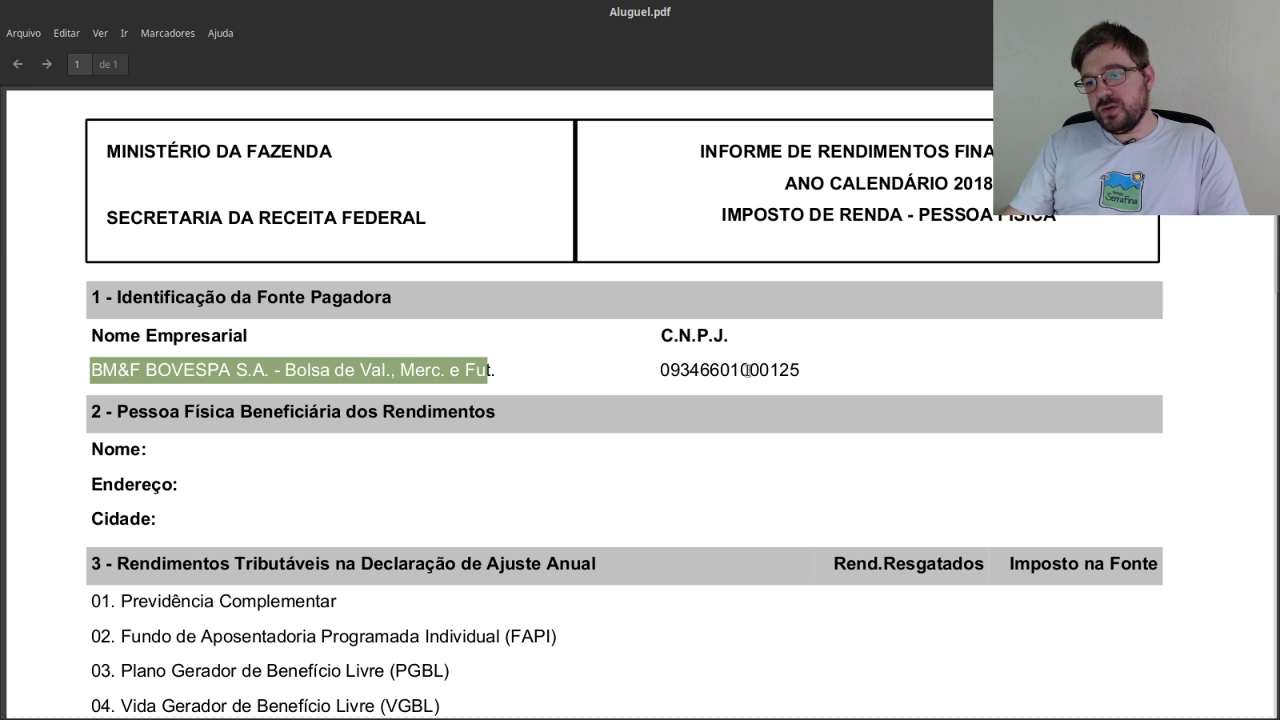
{"action": "scroll", "coordinate": [703, 412], "scroll_direction": "down", "scroll_amount": 3}
{"action": "scroll", "coordinate": [703, 412], "scroll_direction": "down", "scroll_amount": 6}
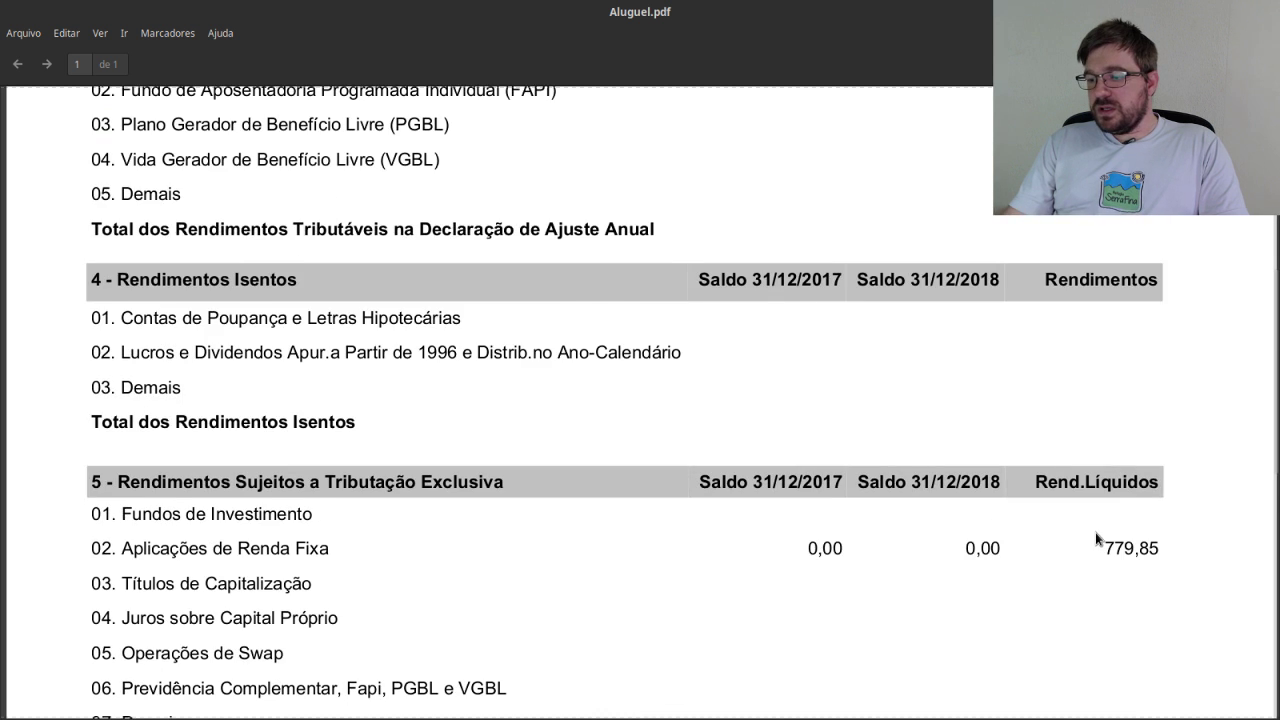
{"action": "scroll", "coordinate": [1108, 471], "scroll_direction": "down", "scroll_amount": 1}
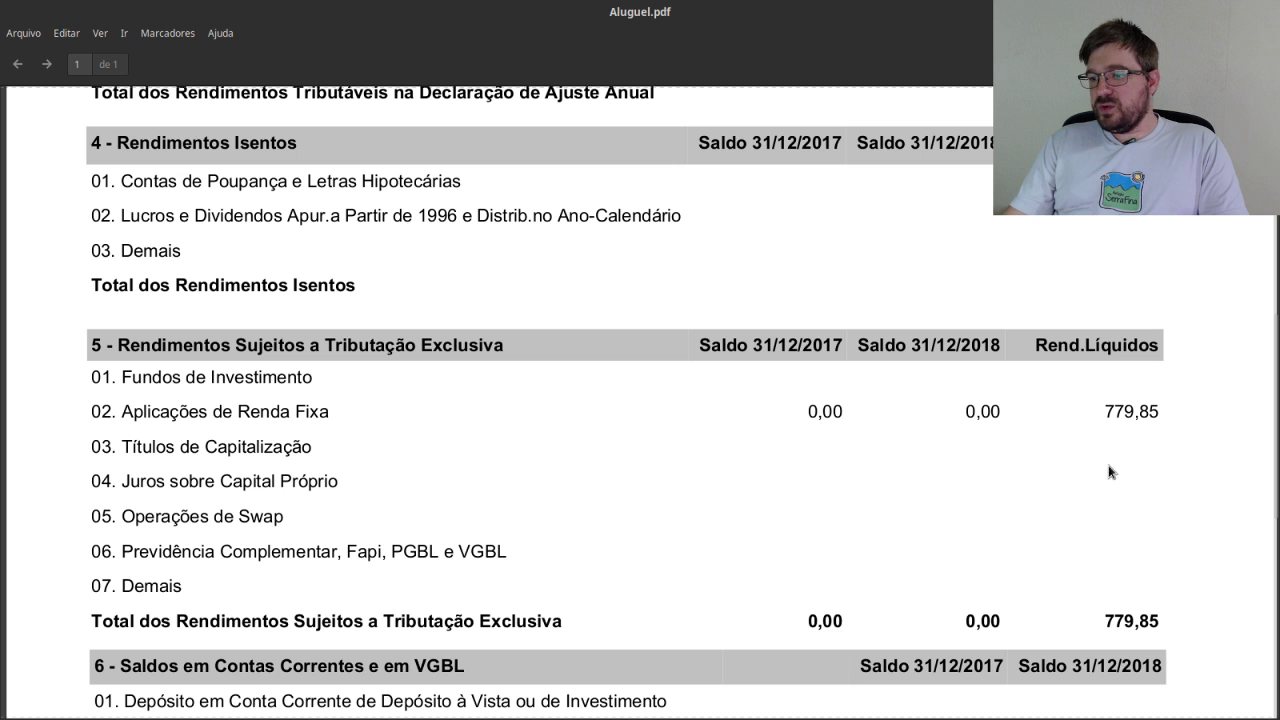
{"action": "left_click_drag", "start_coordinate": [1104, 408], "coordinate": [1166, 409]}
{"action": "scroll", "coordinate": [932, 454], "scroll_direction": "down", "scroll_amount": 3}
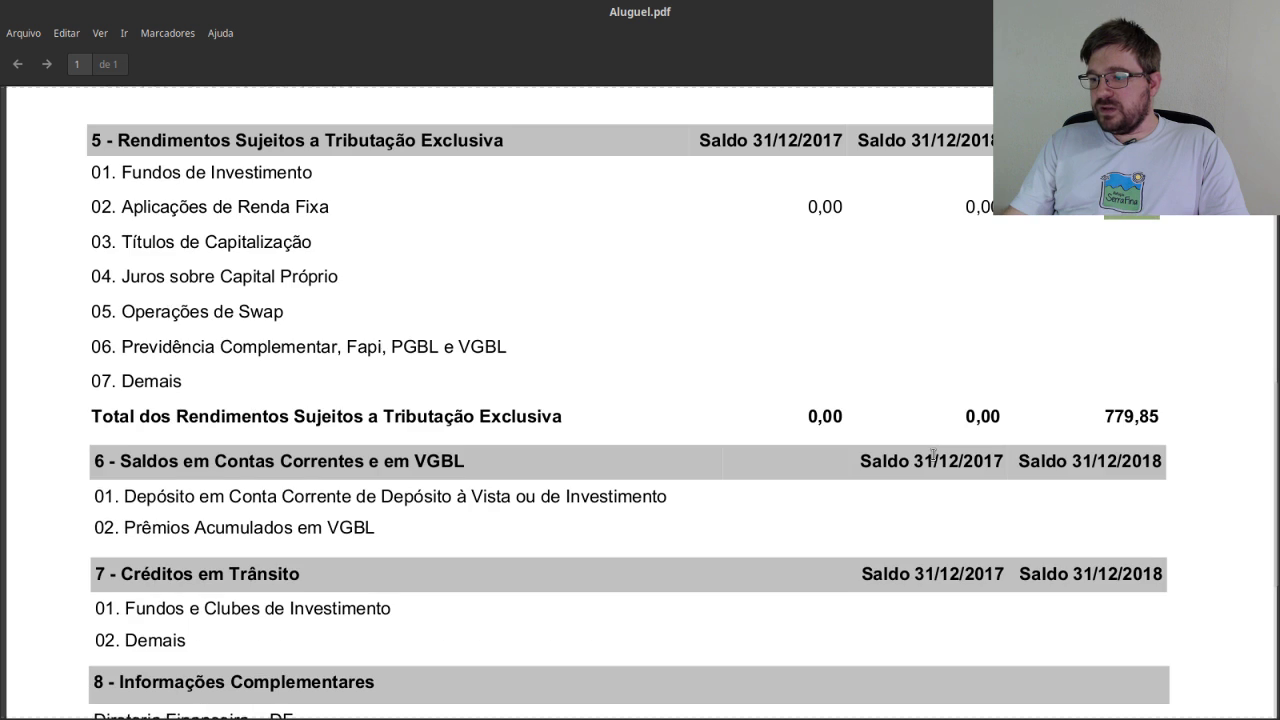
{"action": "scroll", "coordinate": [900, 477], "scroll_direction": "up", "scroll_amount": 2}
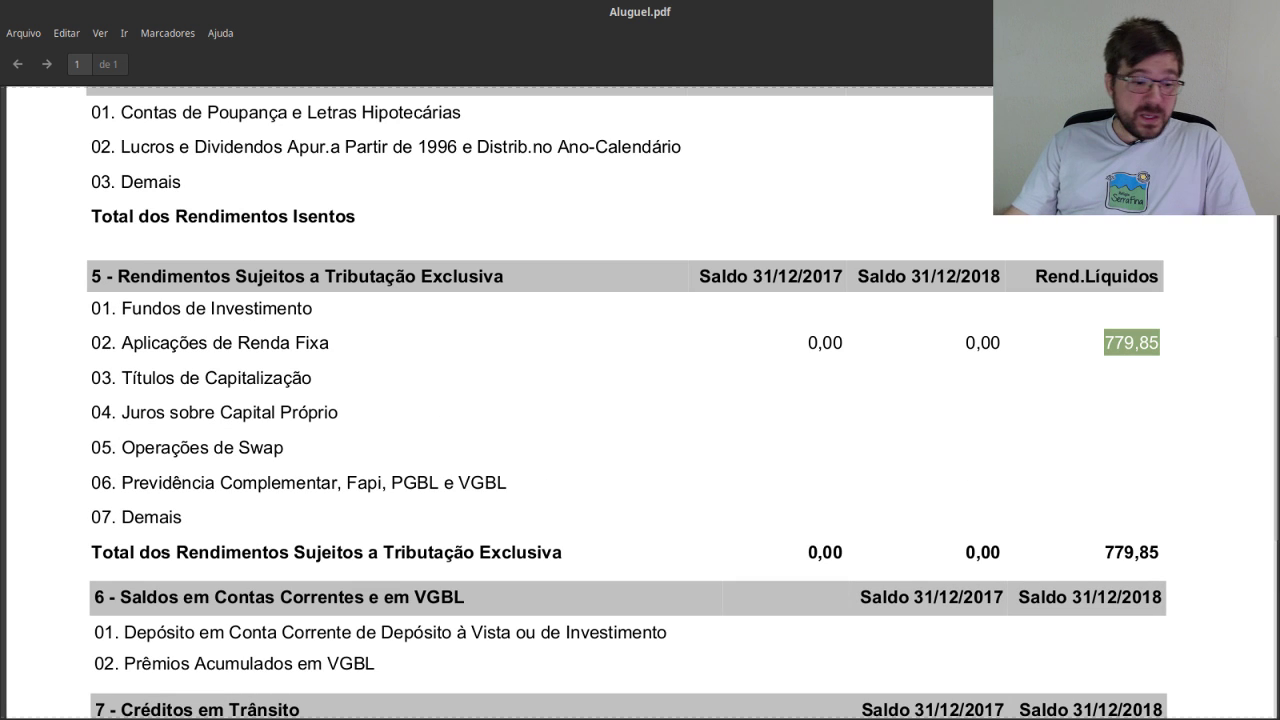
{"action": "key", "text": "alt+Tab"}
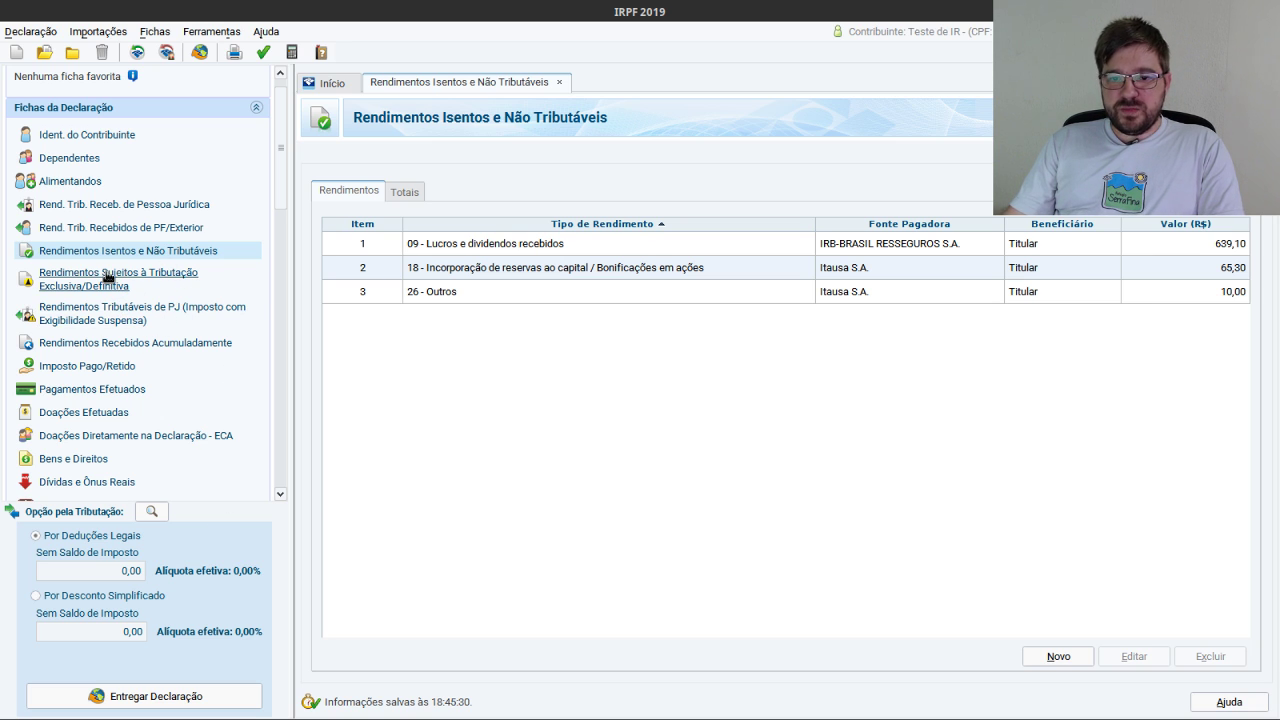
{"action": "left_click", "coordinate": [110, 284]}
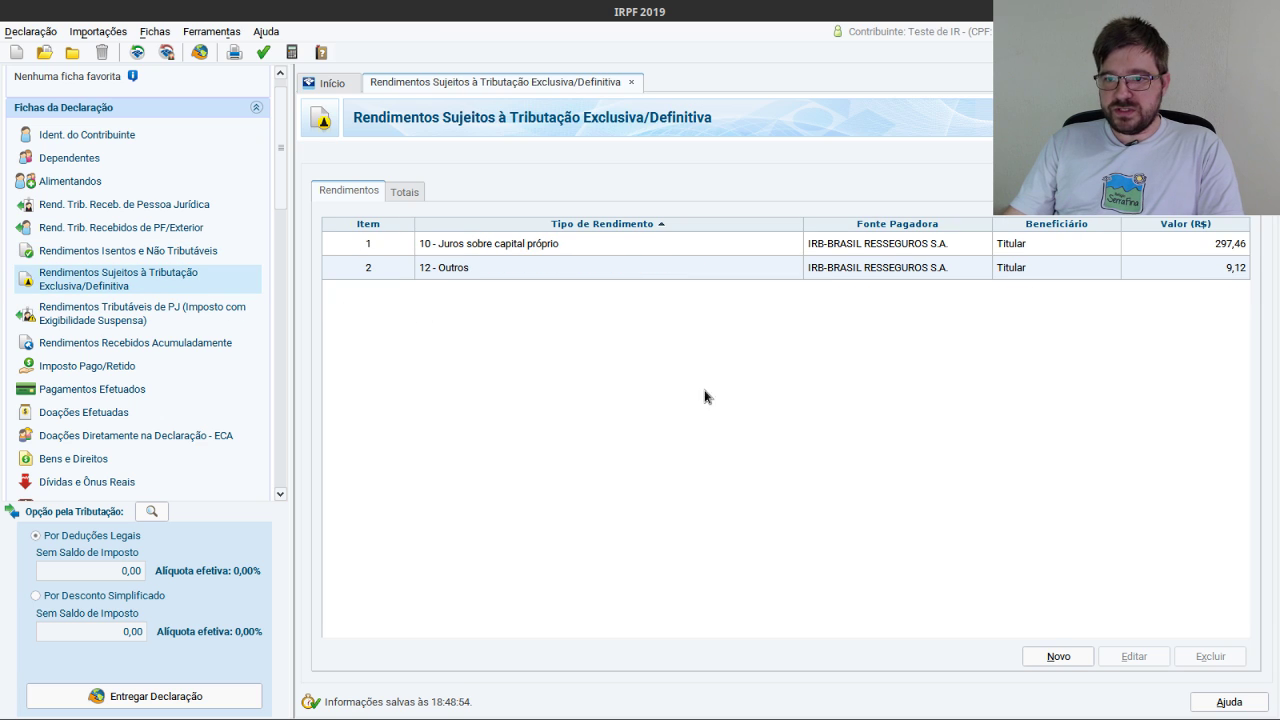
Start a new exclusive-taxation entry of type 06 - Rendimentos de aplicações financeiras.
{"action": "left_click", "coordinate": [1058, 657]}
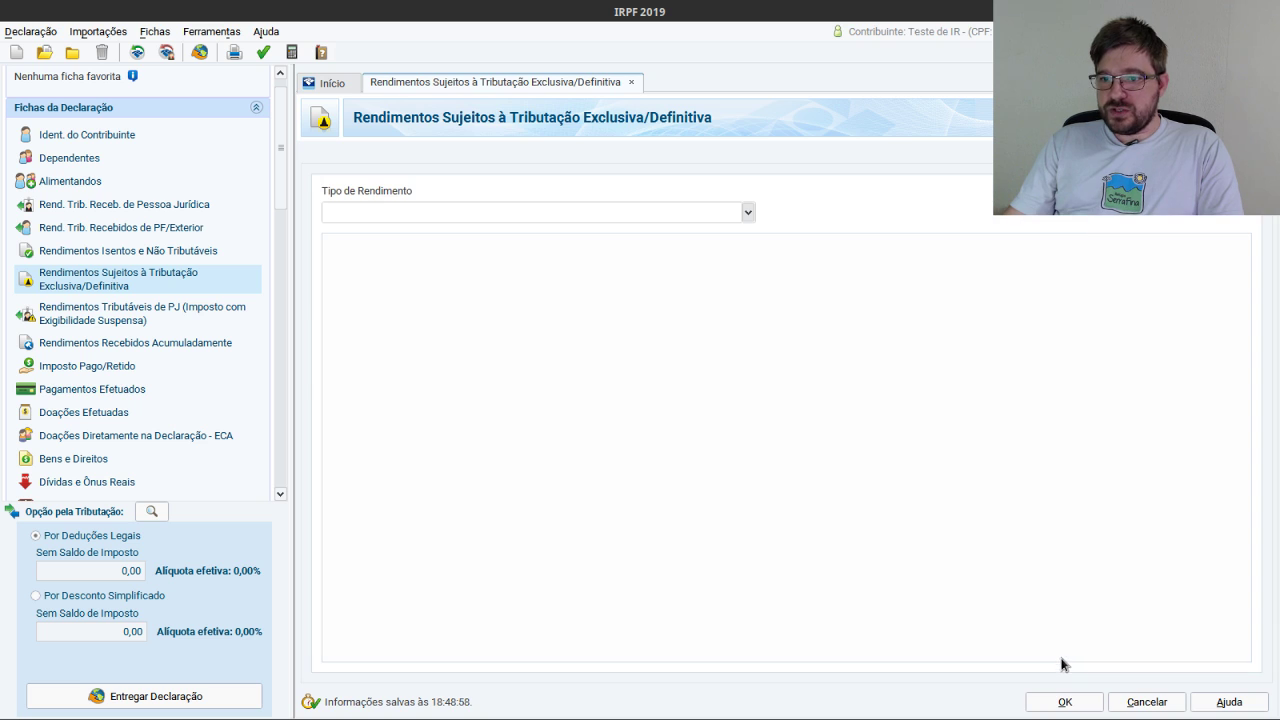
{"action": "left_click", "coordinate": [748, 213]}
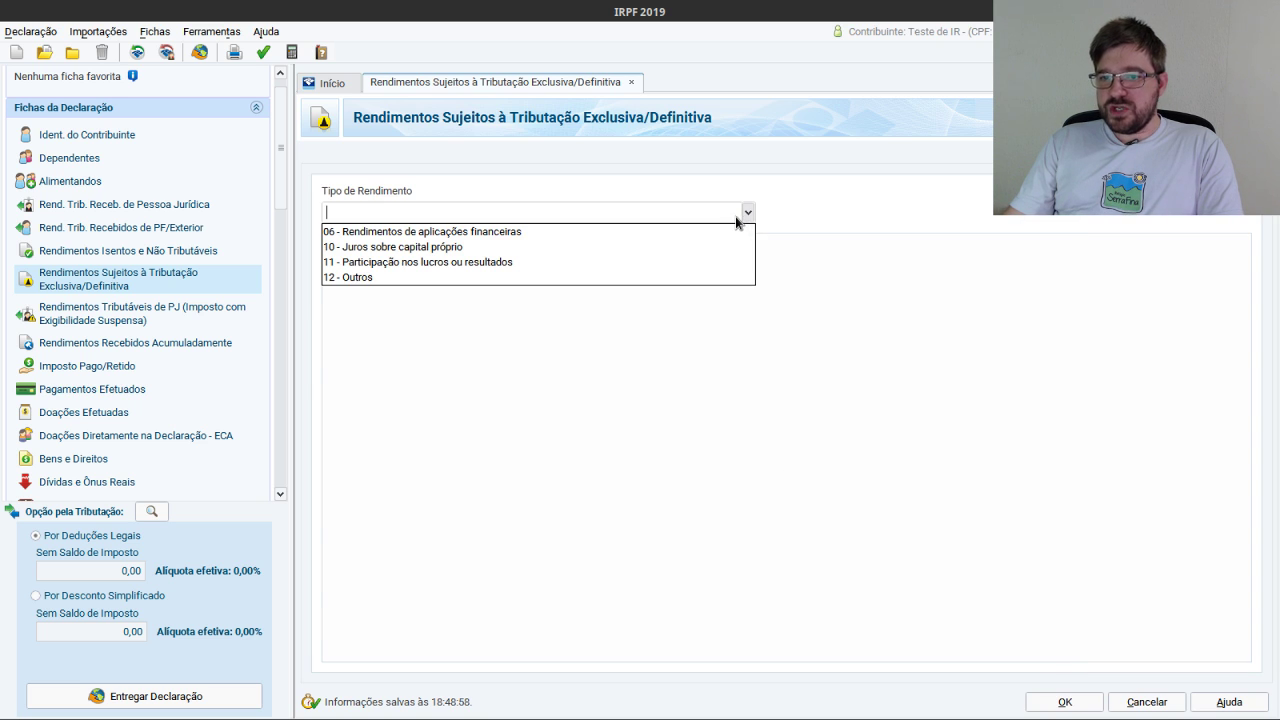
{"action": "left_click", "coordinate": [415, 232]}
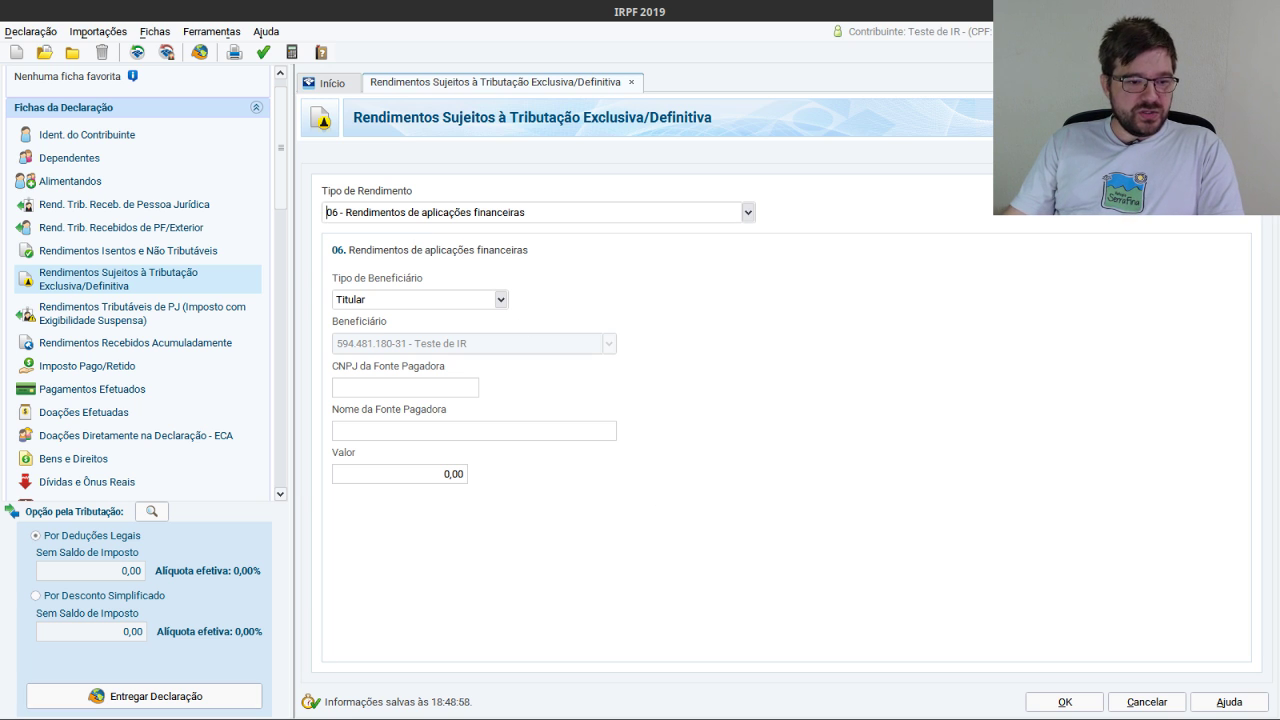
Copy BM&F BOVESPA's CNPJ from Aluguel.pdf into the paying source so its name auto-fills.
{"action": "key", "text": "alt+Tab"}
{"action": "scroll", "coordinate": [918, 345], "scroll_direction": "up", "scroll_amount": 3}
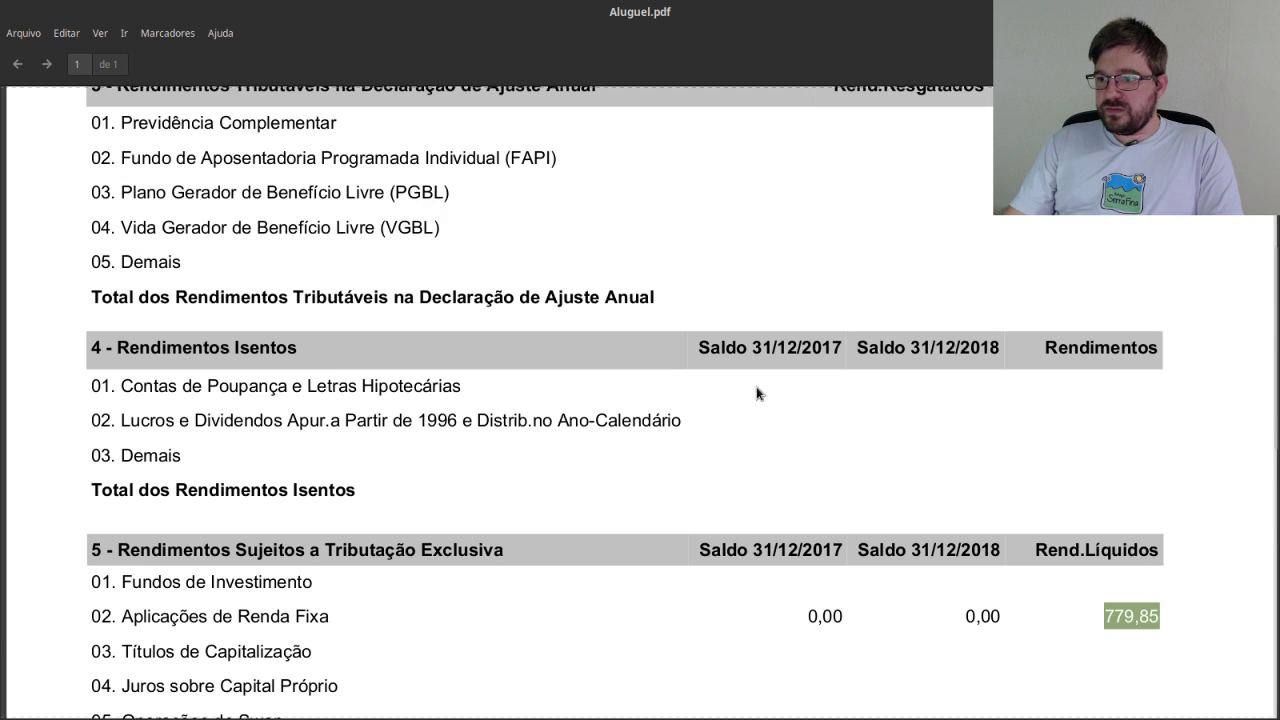
{"action": "left_click_drag", "start_coordinate": [128, 550], "coordinate": [516, 550]}
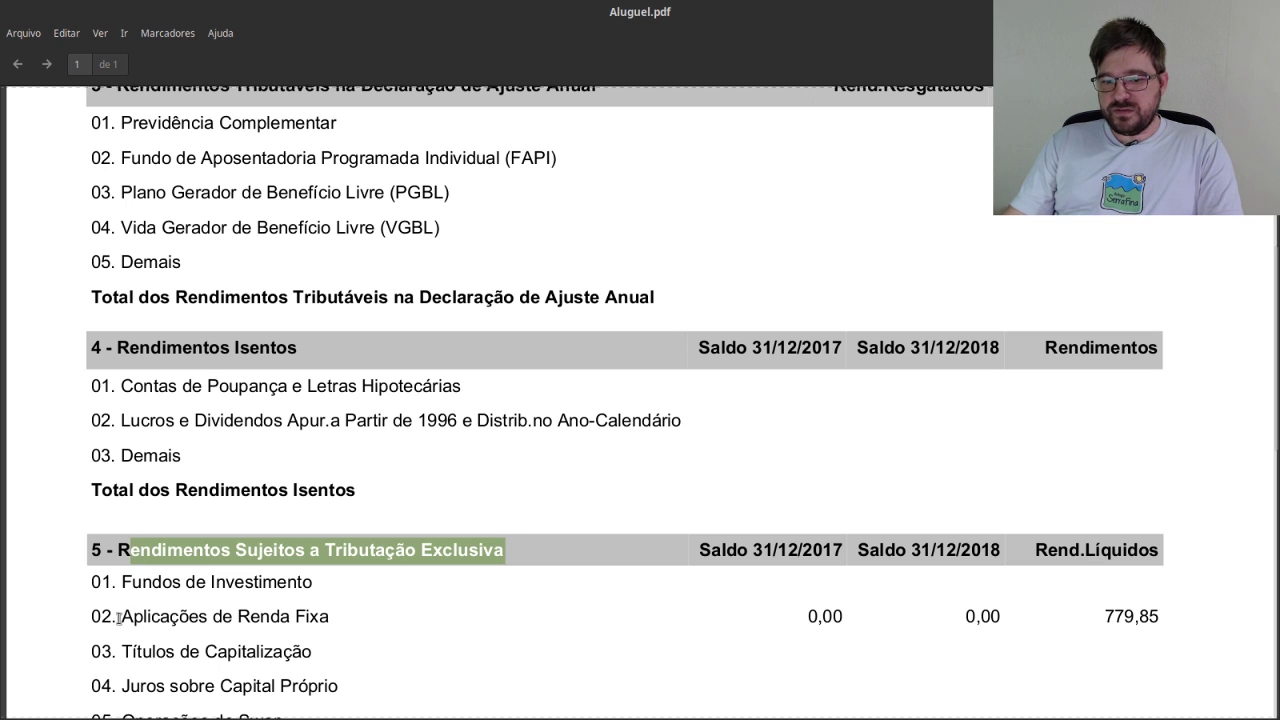
{"action": "left_click_drag", "start_coordinate": [118, 618], "coordinate": [345, 617]}
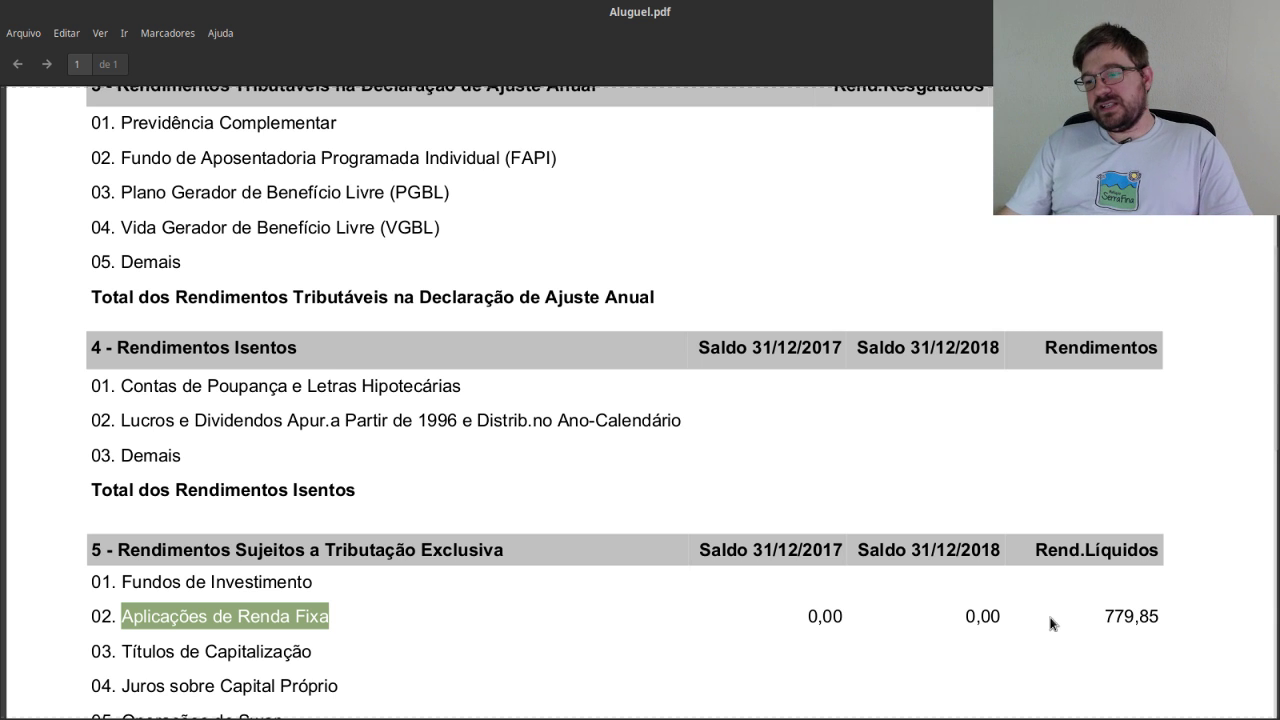
{"action": "scroll", "coordinate": [776, 466], "scroll_direction": "up", "scroll_amount": 5}
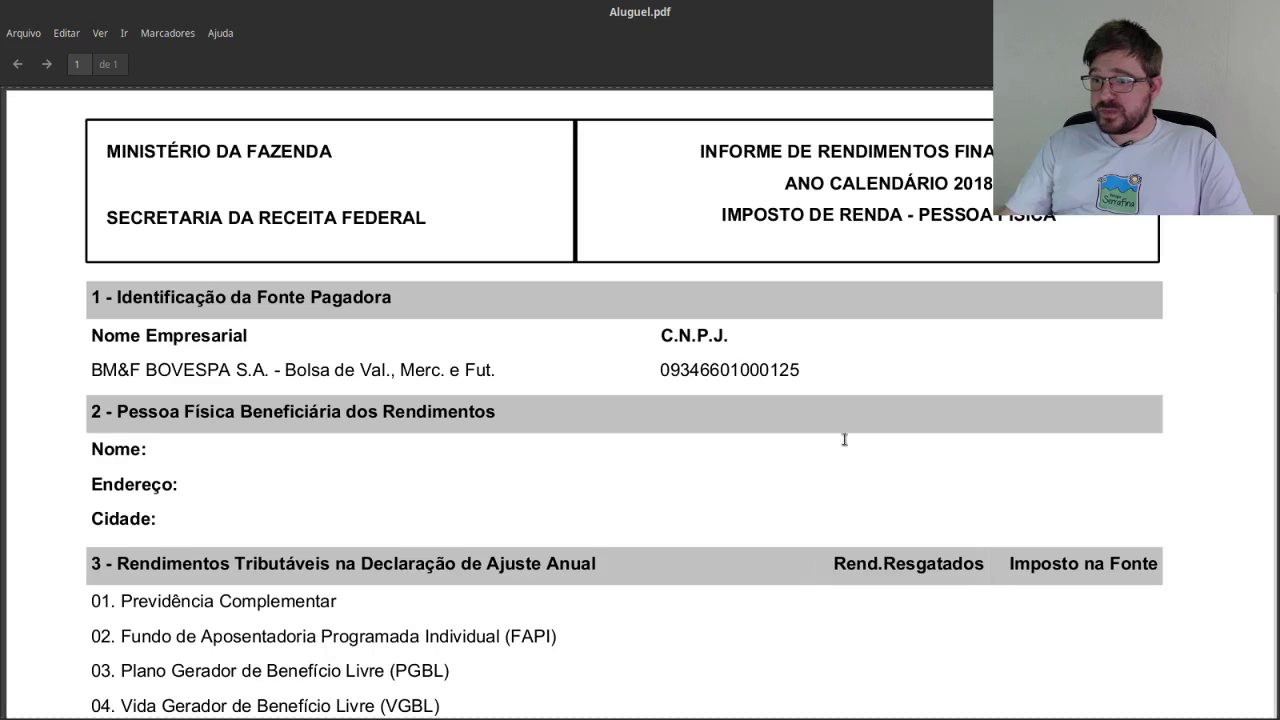
{"action": "left_click_drag", "start_coordinate": [668, 370], "coordinate": [800, 371]}
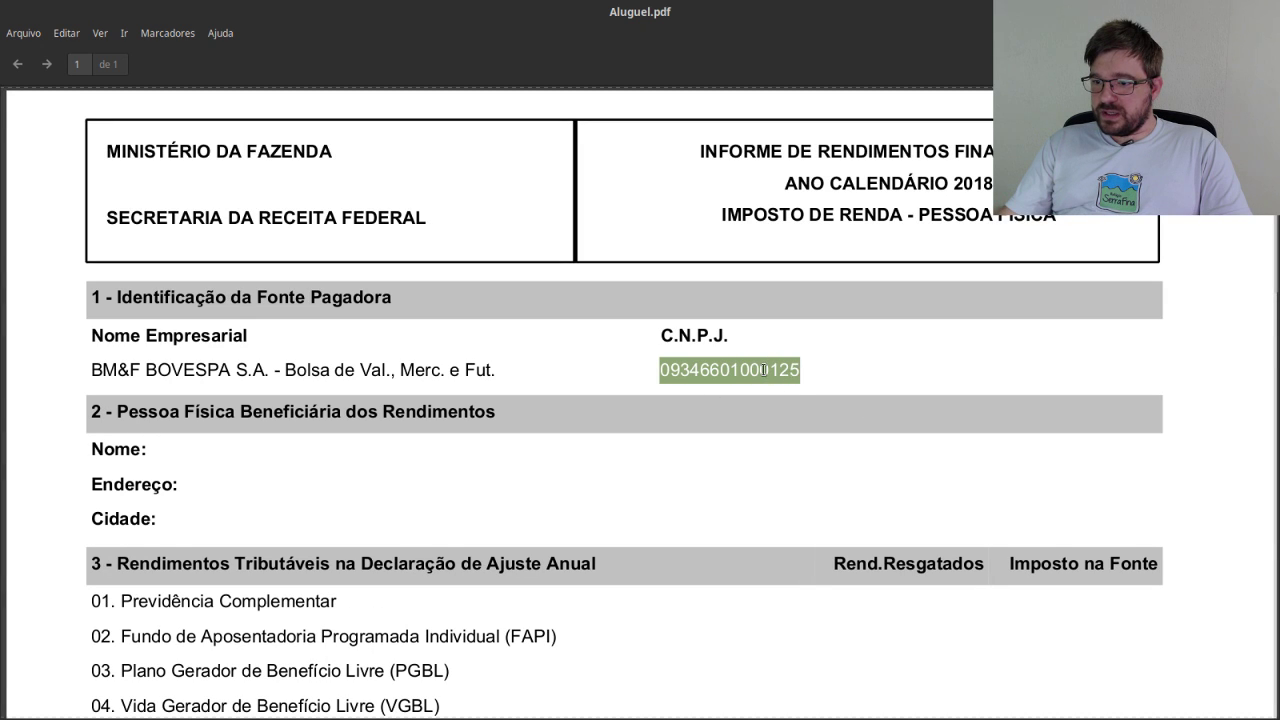
{"action": "right_click", "coordinate": [765, 371]}
{"action": "left_click", "coordinate": [803, 473]}
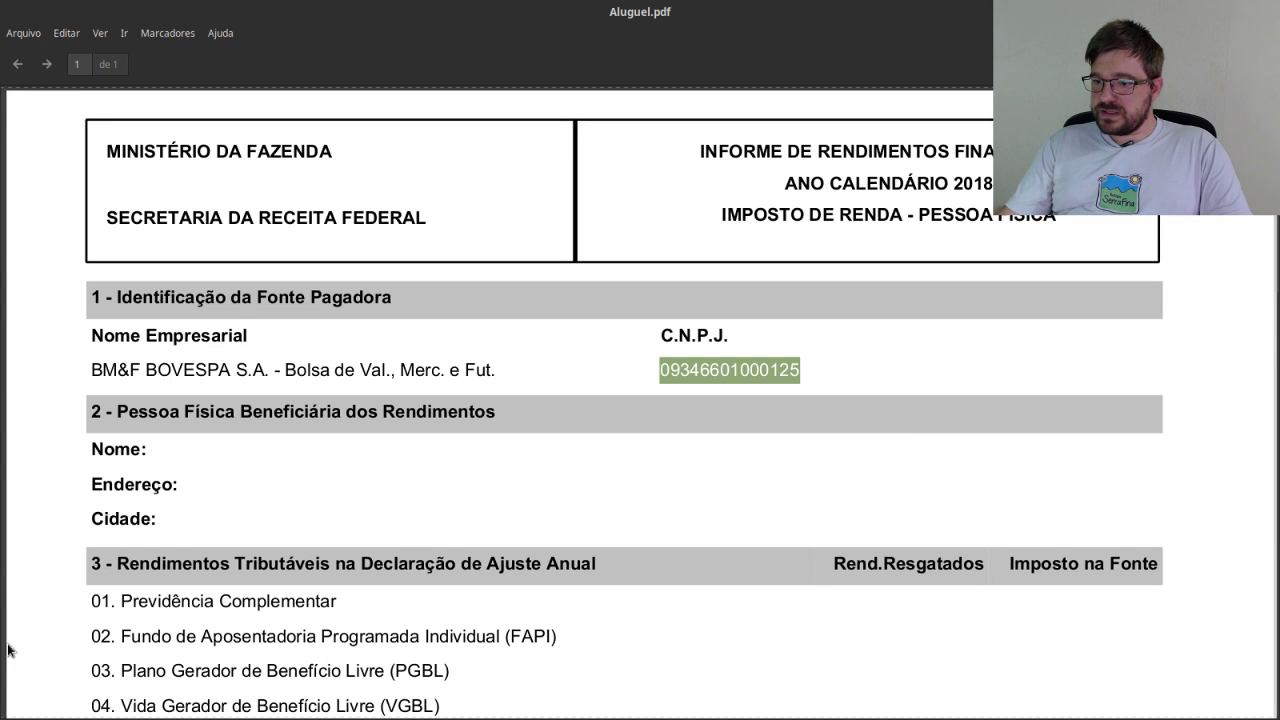
{"action": "key", "text": "alt+Tab"}
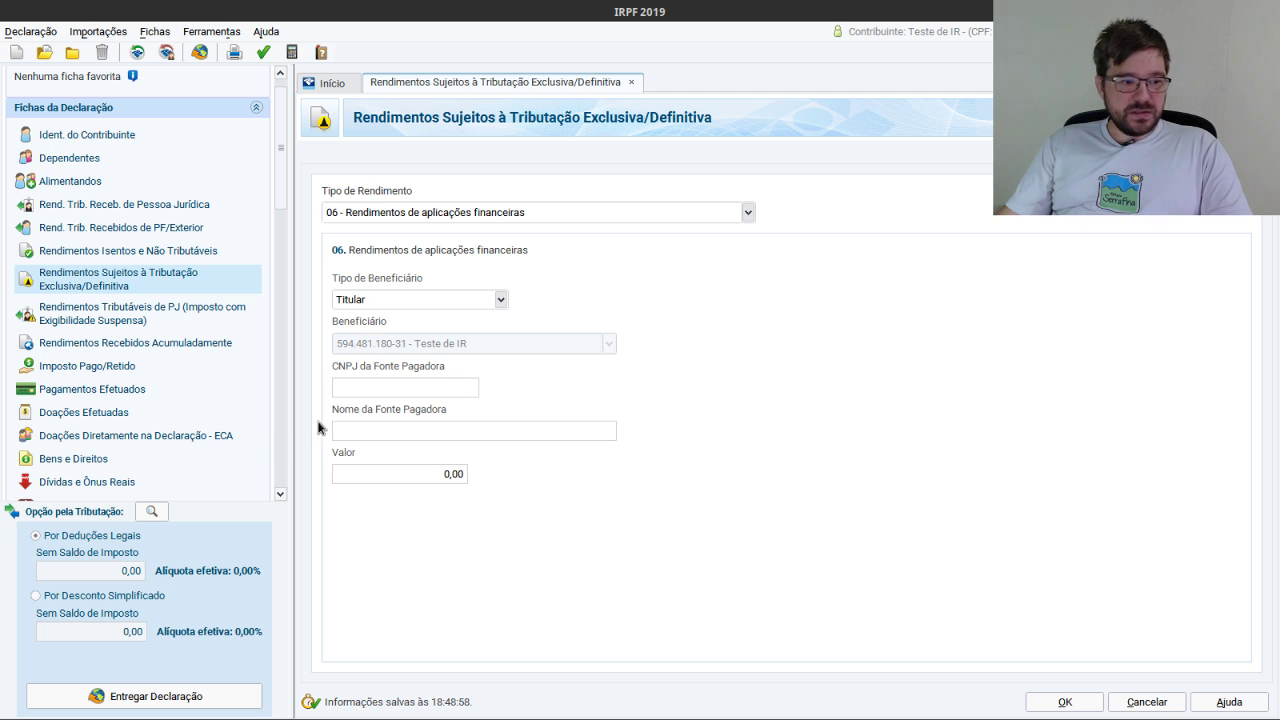
{"action": "left_click", "coordinate": [415, 390]}
{"action": "key", "text": "ctrl+v"}
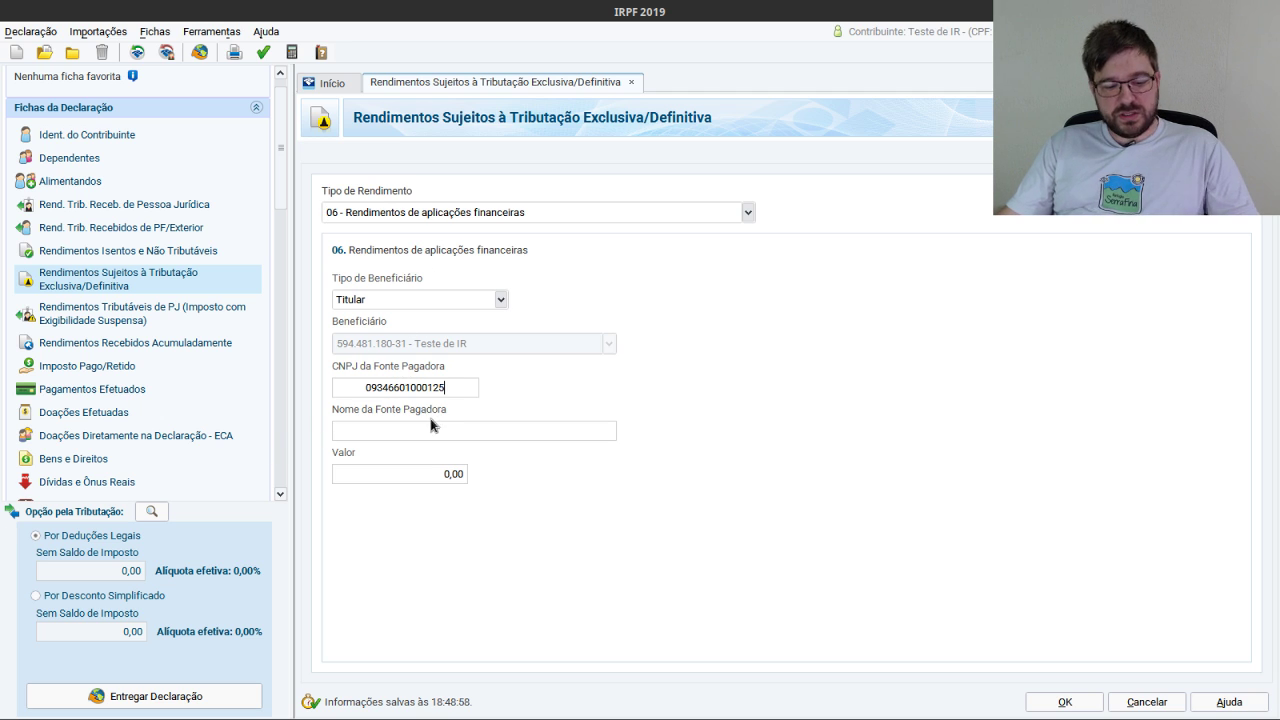
{"action": "left_click", "coordinate": [436, 423]}
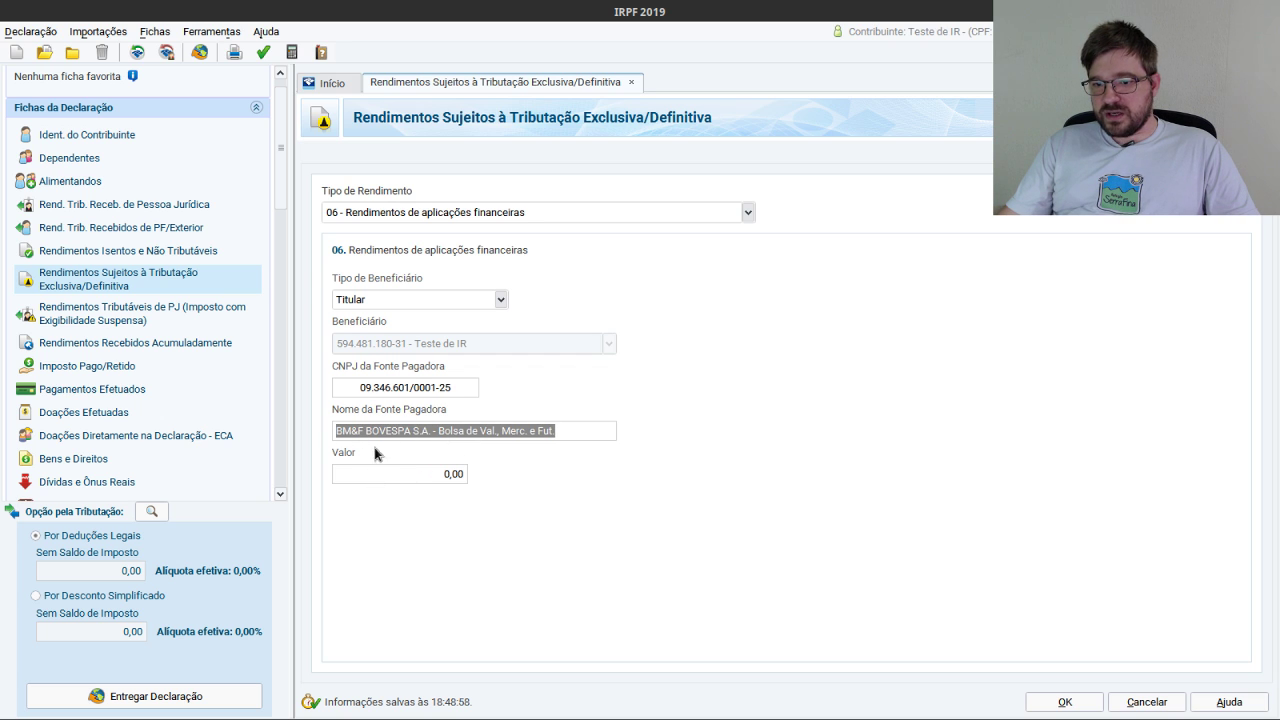
{"action": "left_click", "coordinate": [435, 475]}
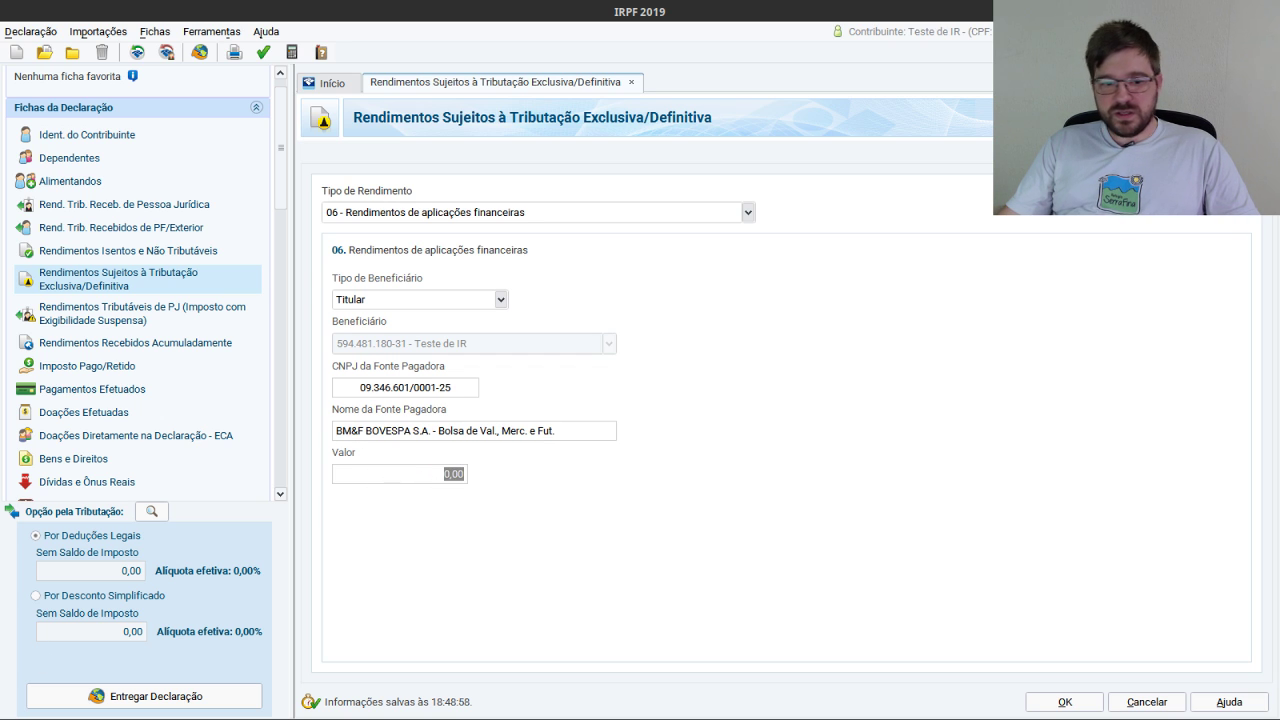
Paste the report's 779,85 total as the value and save the entry.
{"action": "key", "text": "alt+Tab"}
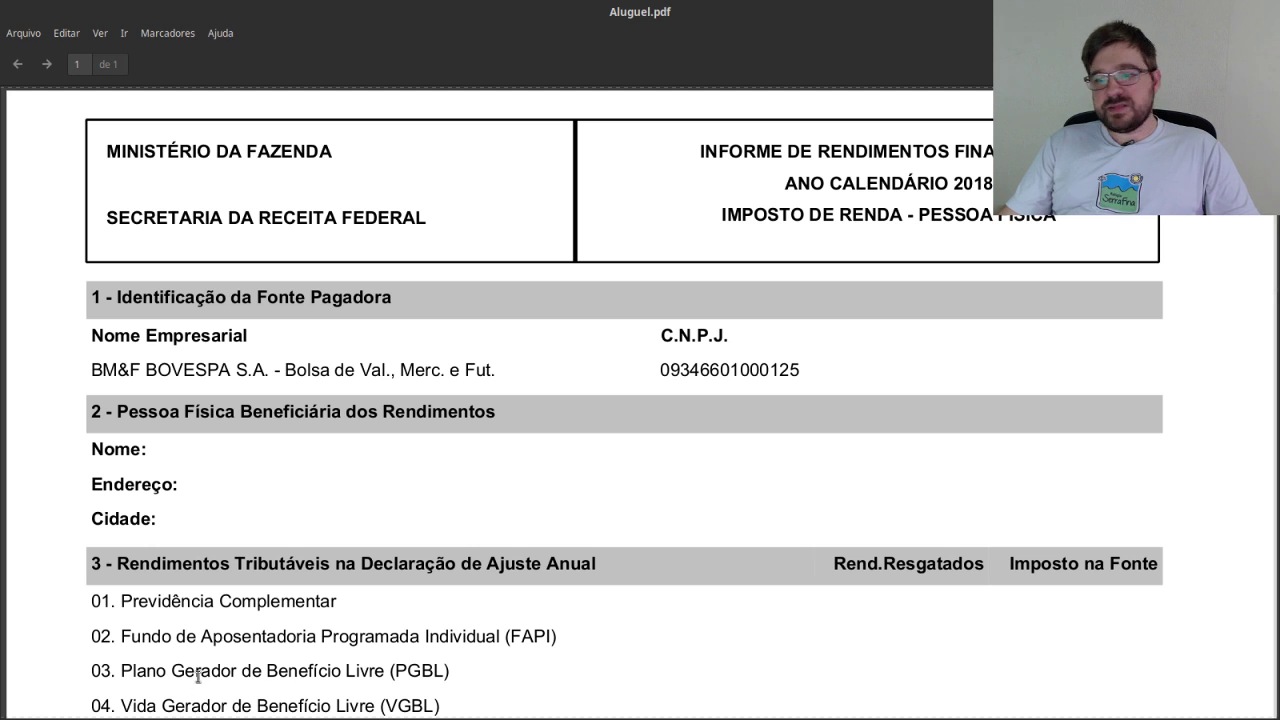
{"action": "scroll", "coordinate": [829, 543], "scroll_direction": "down", "scroll_amount": 10}
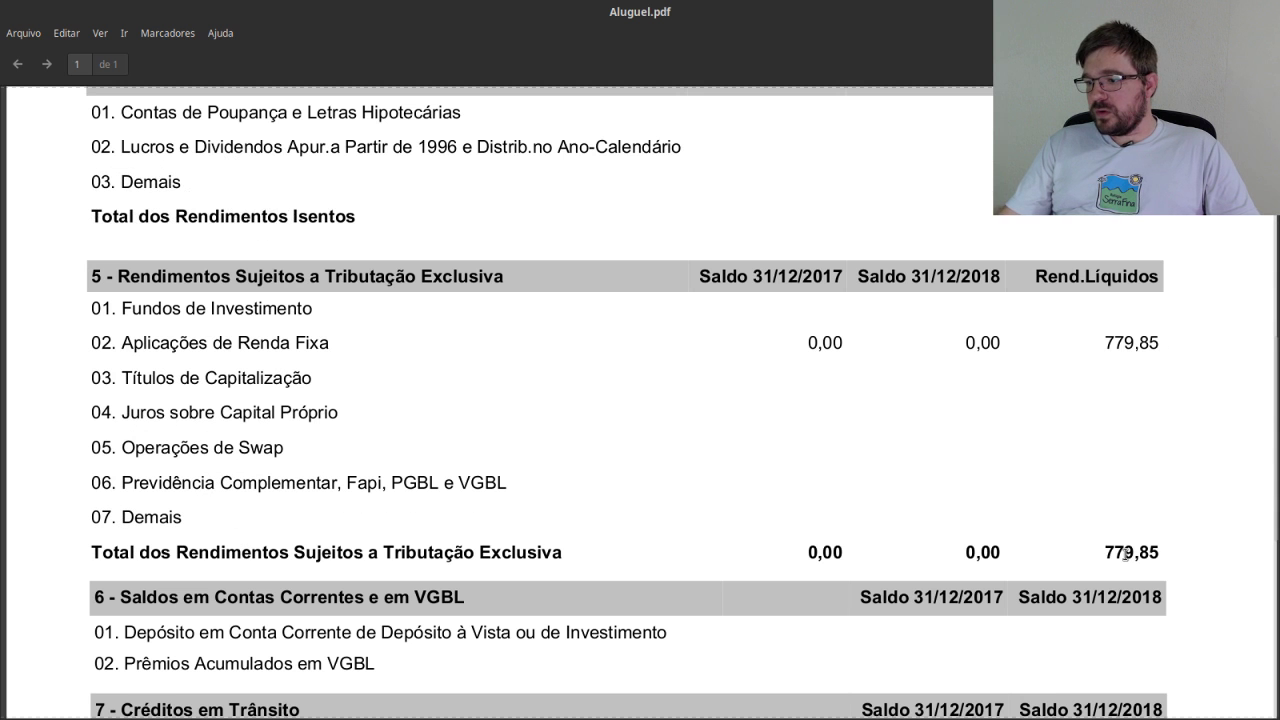
{"action": "double_click", "coordinate": [1126, 553]}
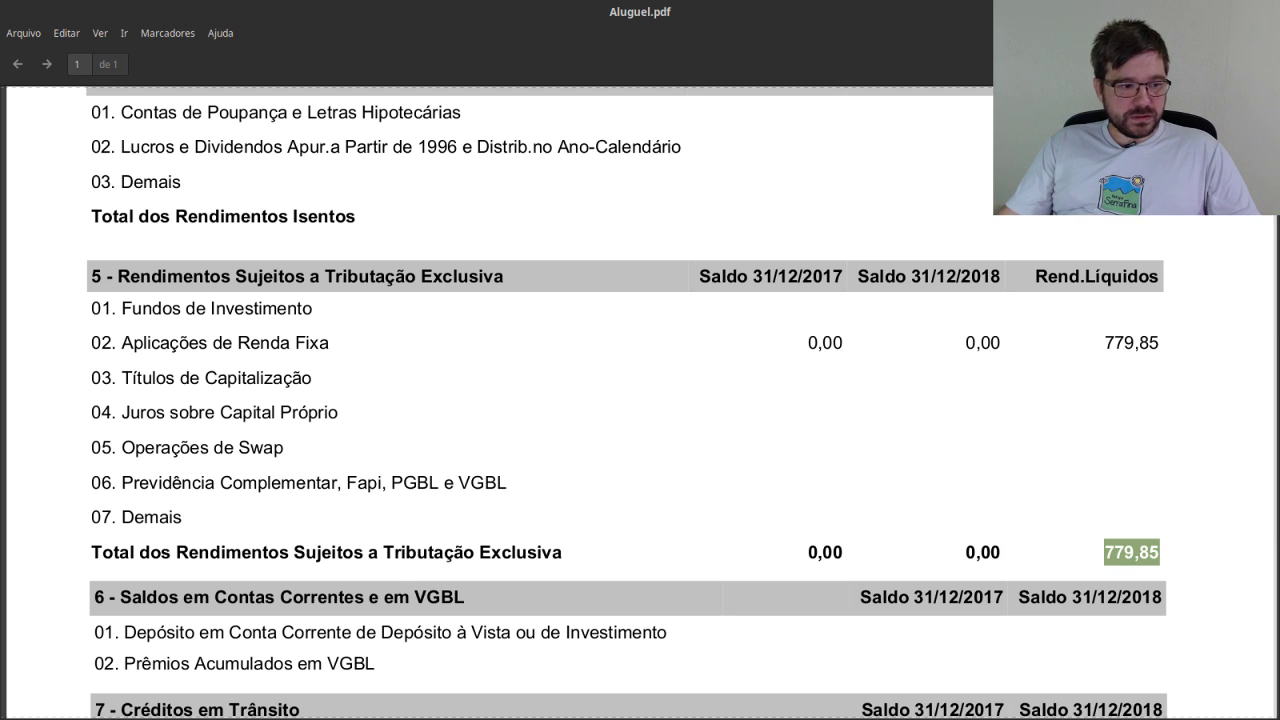
{"action": "key", "text": "alt+Tab"}
{"action": "key", "text": "ctrl+v"}
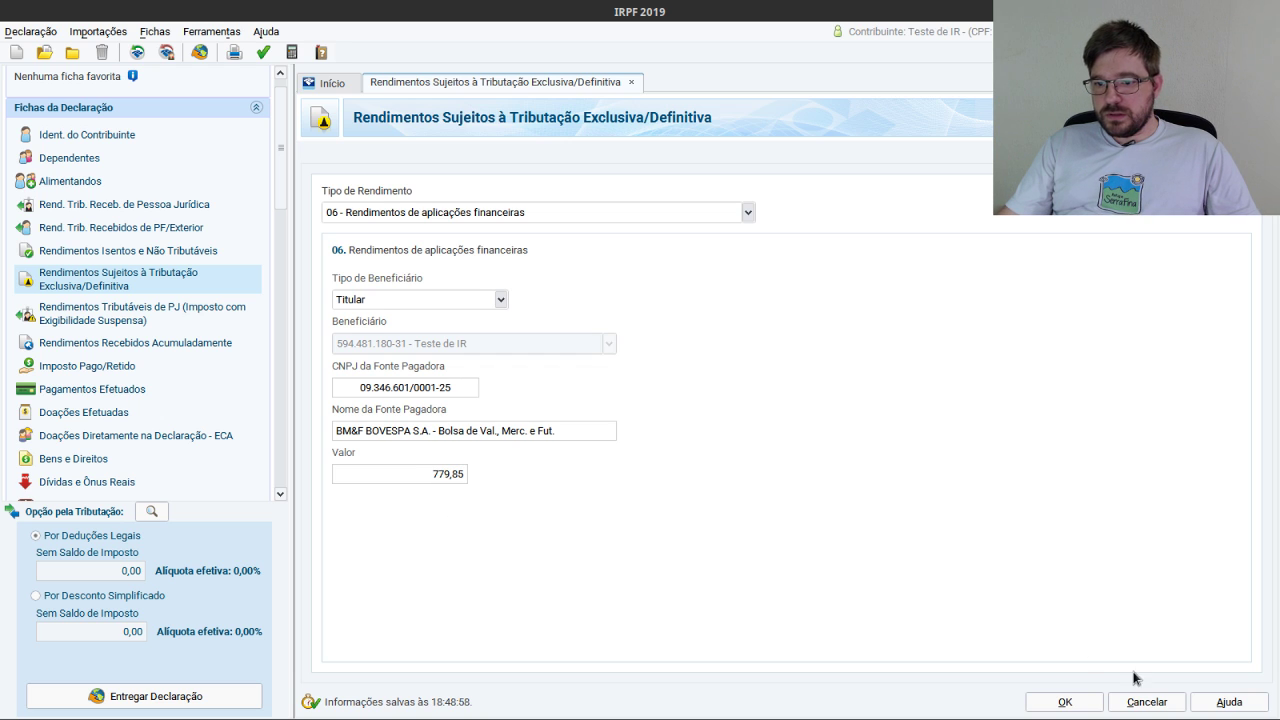
{"action": "left_click", "coordinate": [1080, 700]}
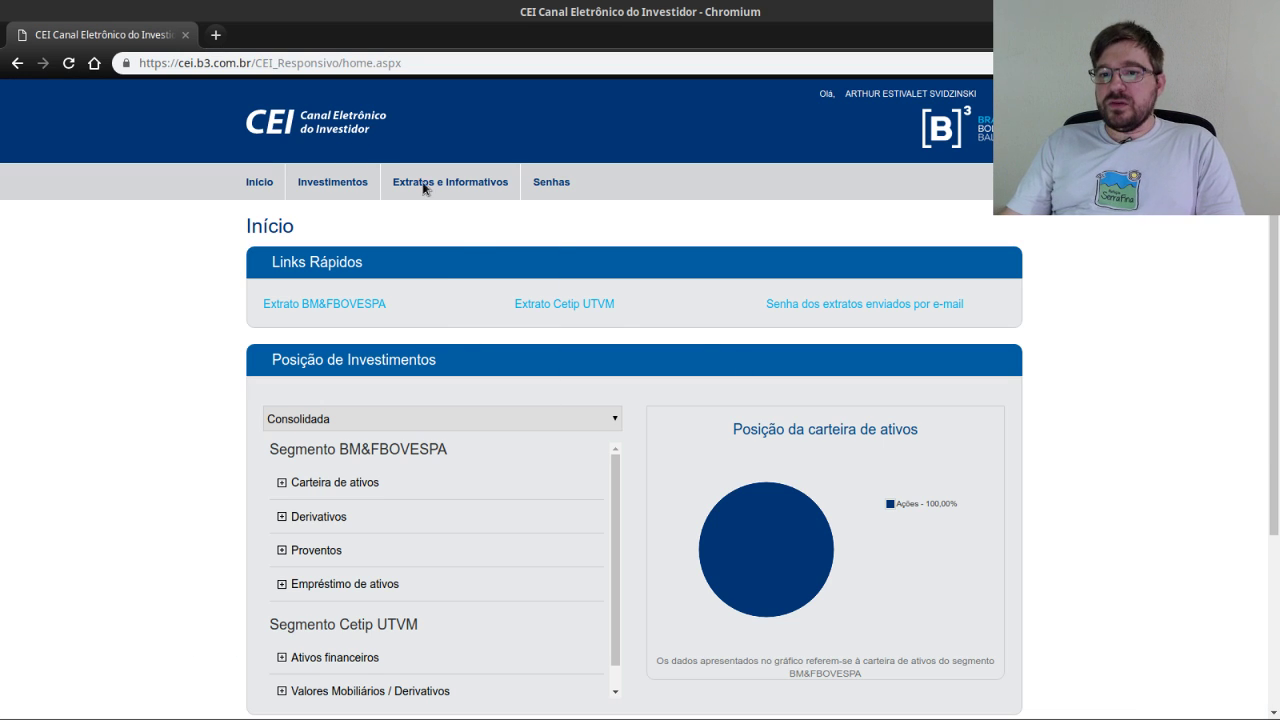
Browse the CEI Informe de reembolso menu, then view Reembolso.png with B3 169,18 and ITAUSA 2,10.
{"action": "mouse_move", "coordinate": [430, 186]}
{"action": "mouse_move", "coordinate": [450, 474]}
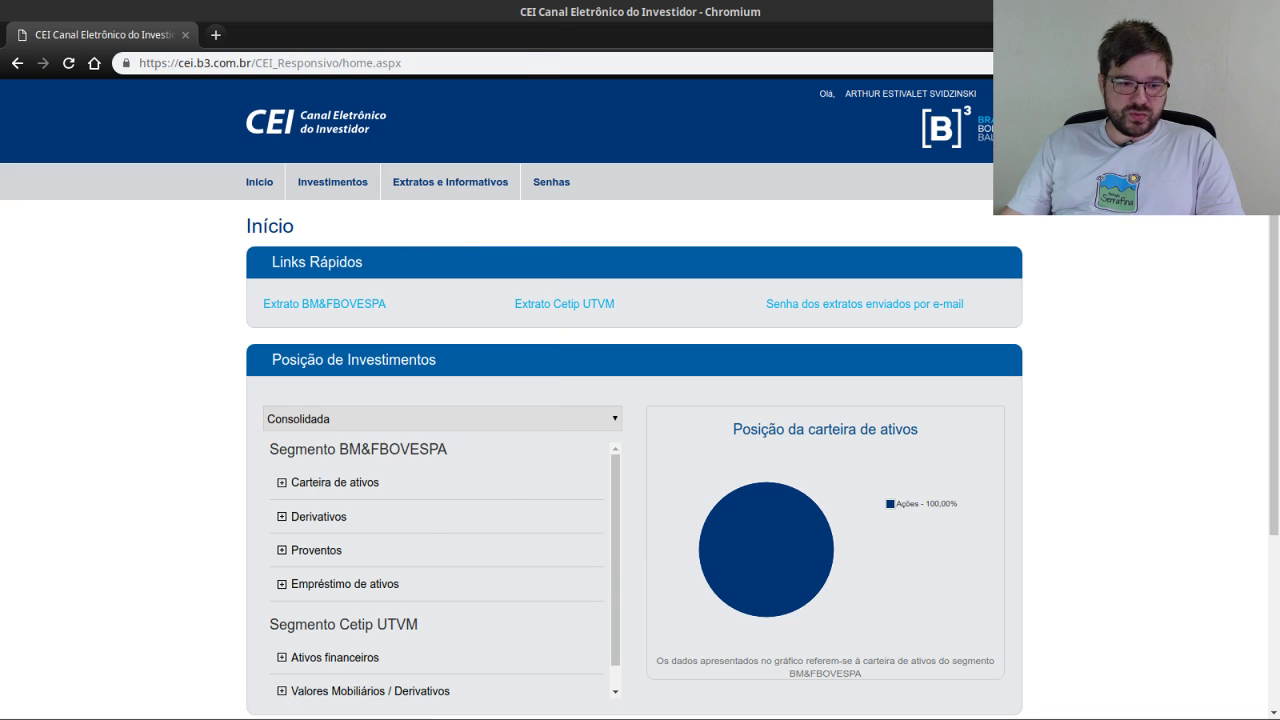
{"action": "key", "text": "alt+Tab"}
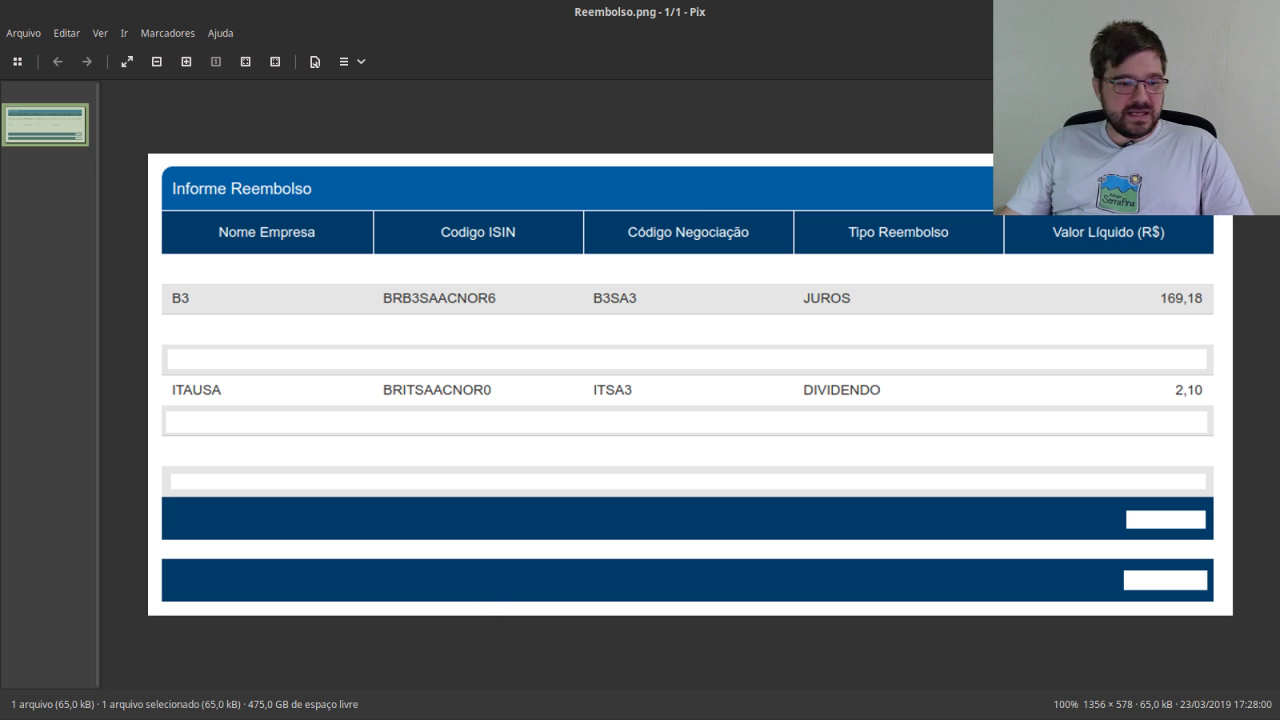
Return to IRPF 2019 and open Rendimentos Isentos e Não Tributáveis.
{"action": "key", "text": "alt+Tab"}
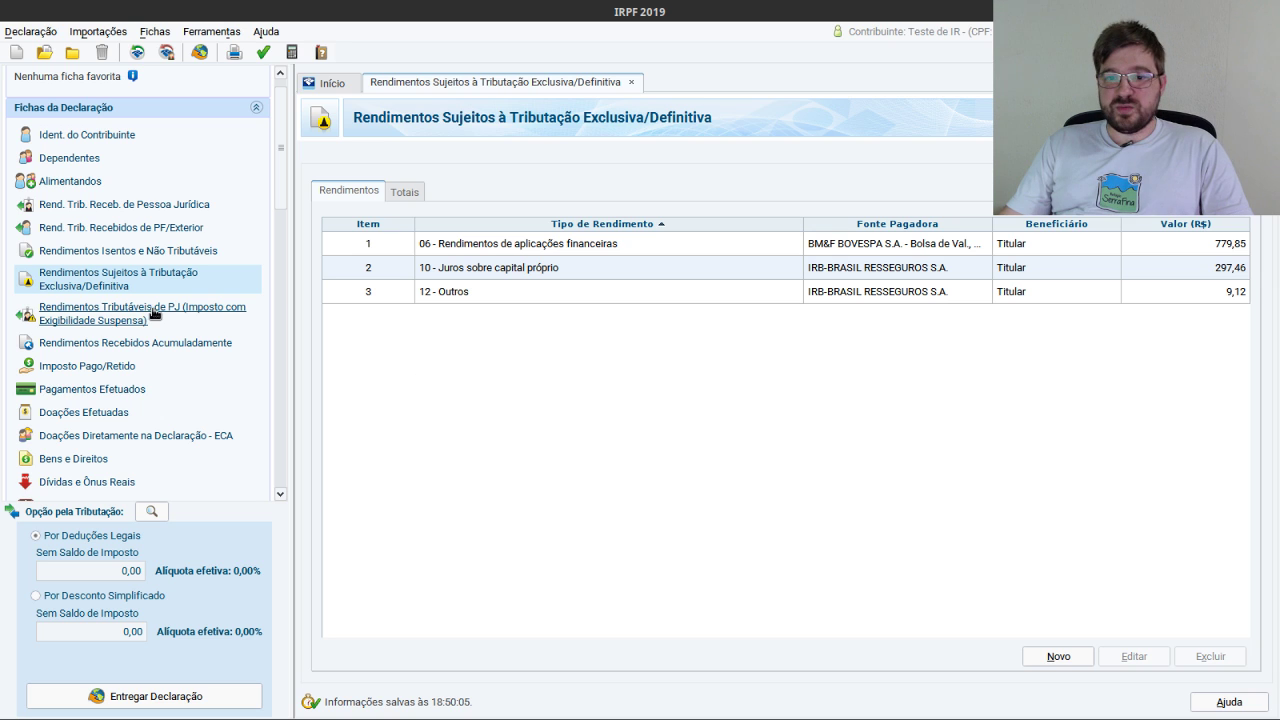
{"action": "left_click", "coordinate": [199, 254]}
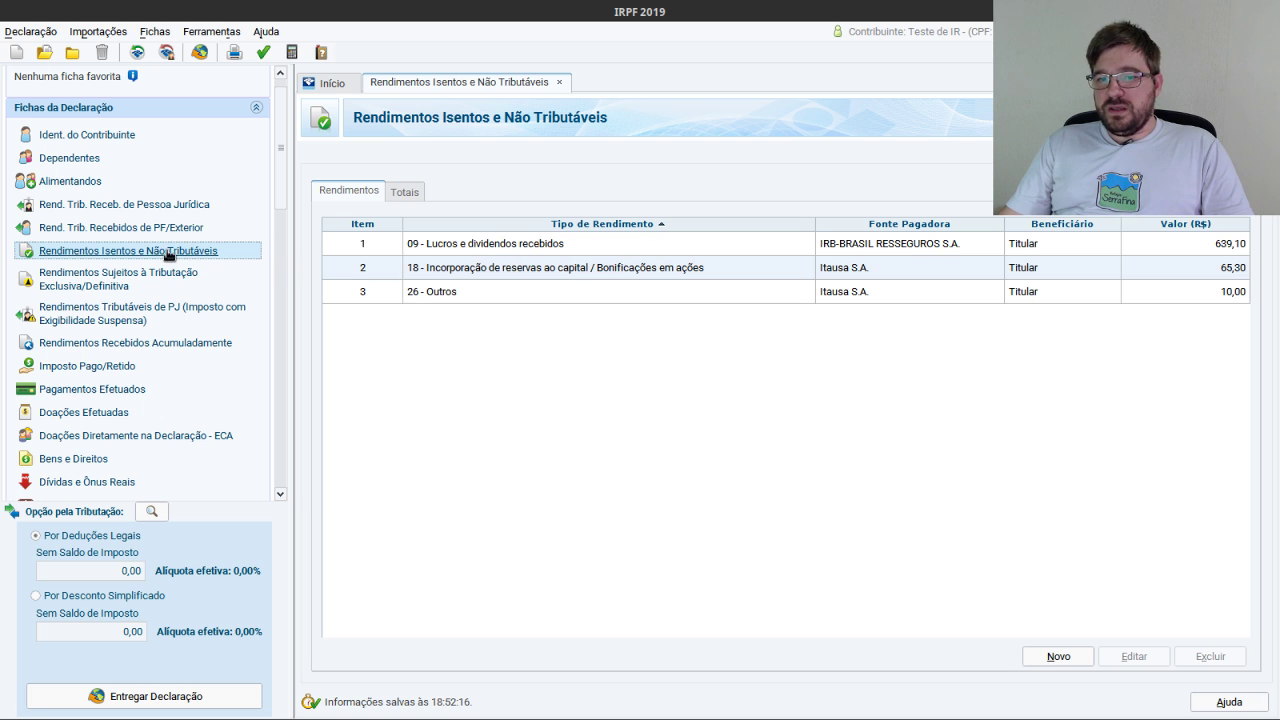
Start a new exempt-income entry of type 26 - Outros.
{"action": "left_click", "coordinate": [1062, 656]}
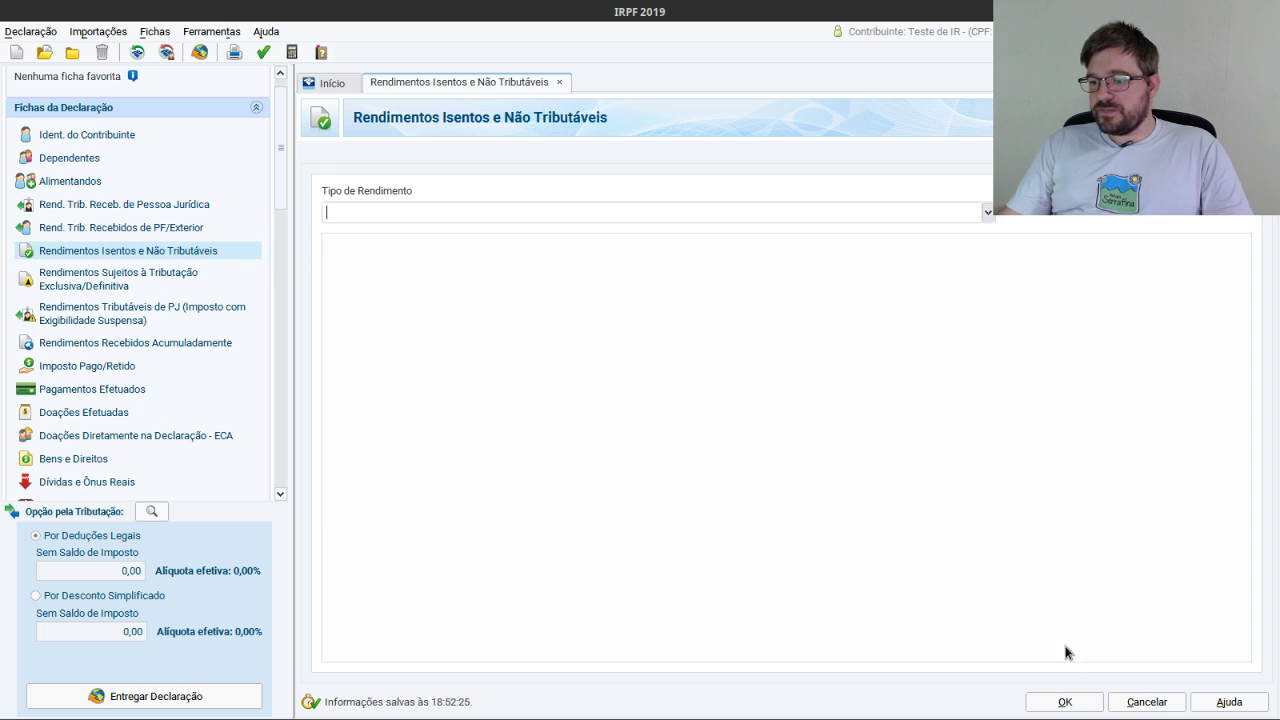
{"action": "left_click", "coordinate": [986, 212]}
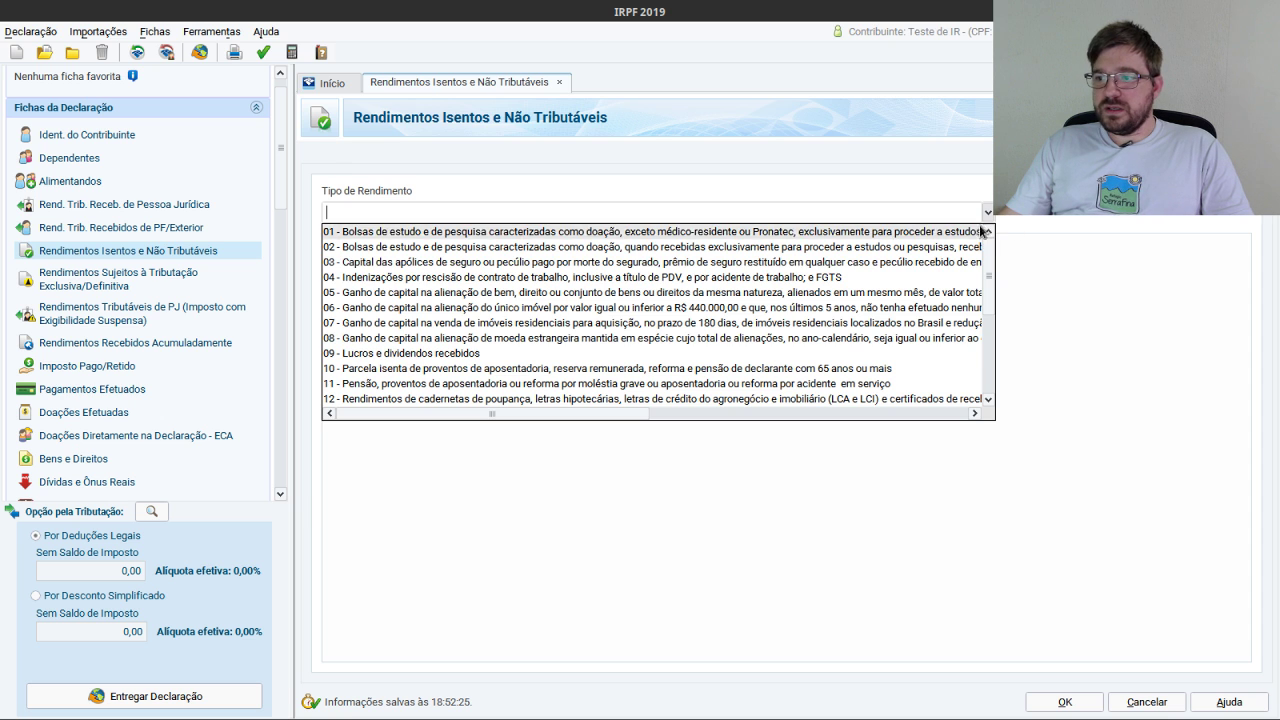
{"action": "left_click_drag", "start_coordinate": [990, 310], "coordinate": [988, 400]}
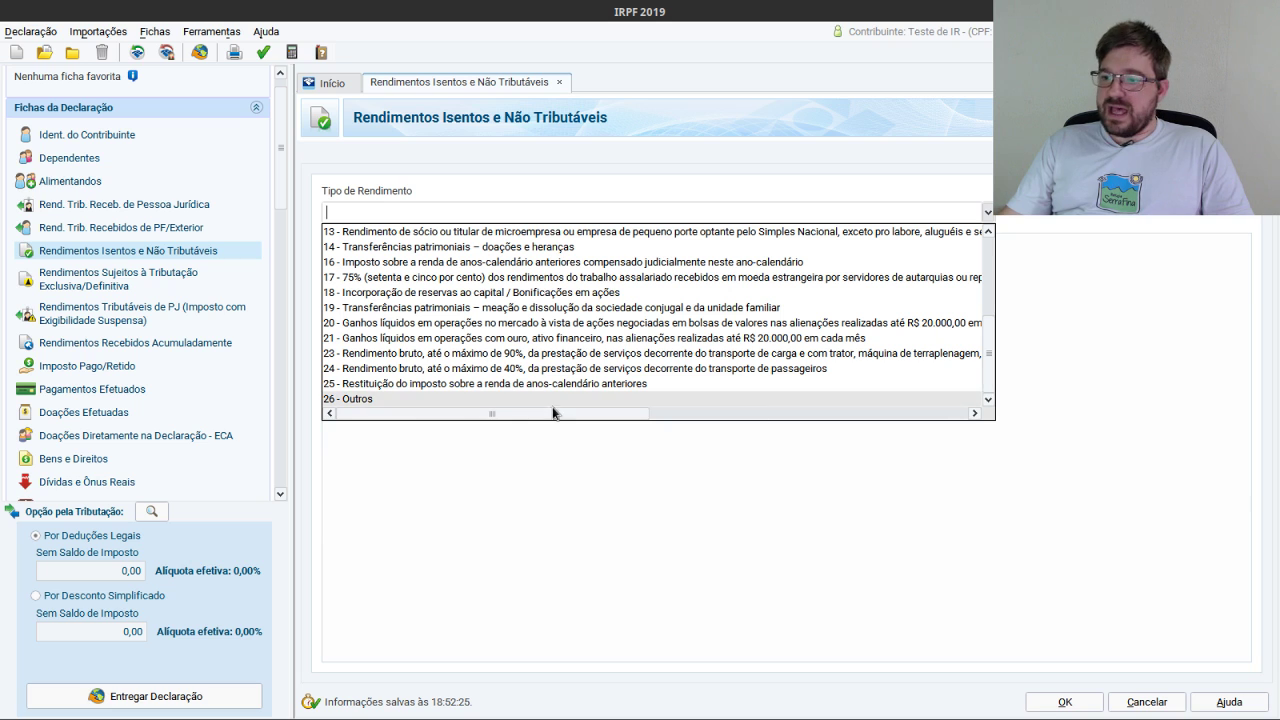
{"action": "left_click", "coordinate": [360, 399]}
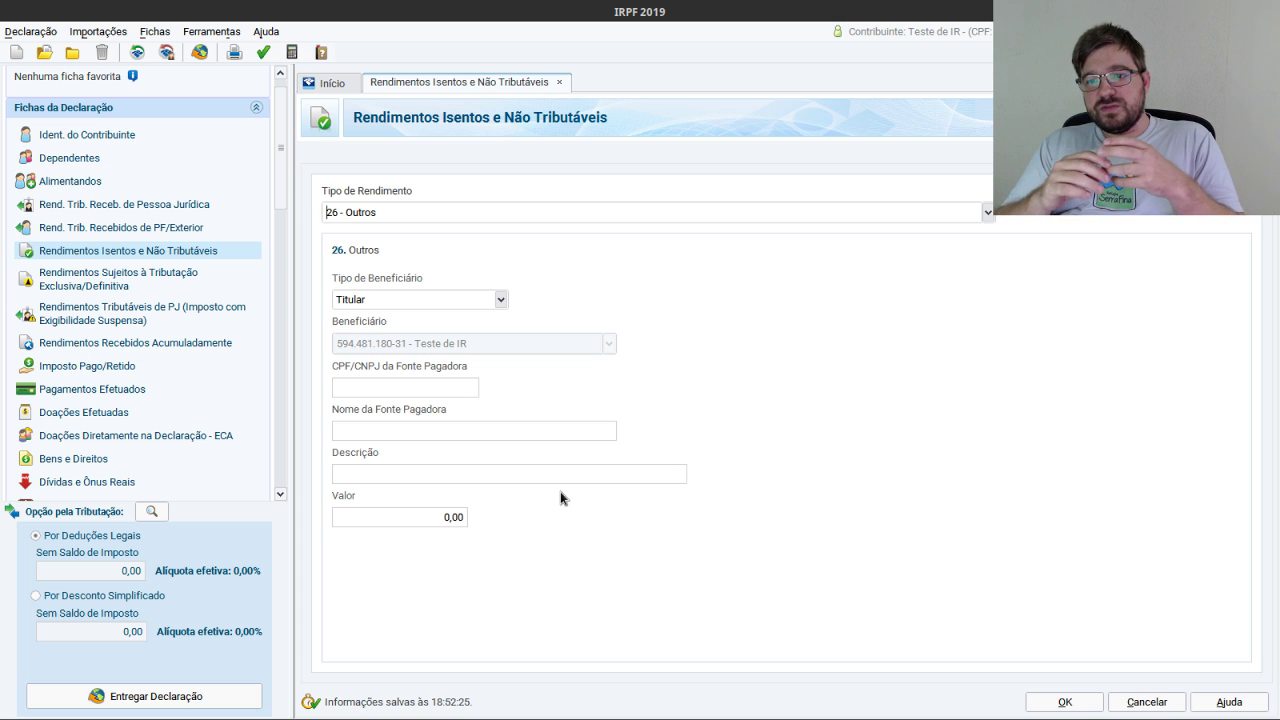
{"action": "left_click", "coordinate": [407, 384]}
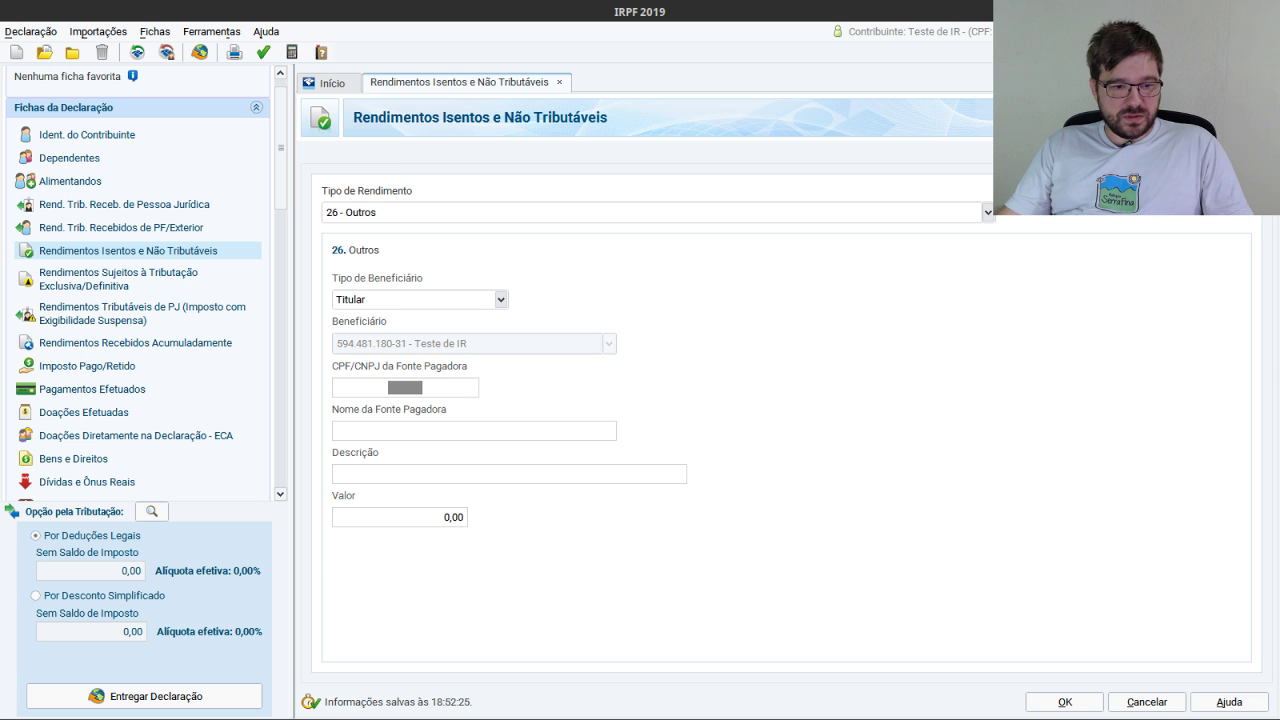
Copy the BM&F BOVESPA CNPJ from Aluguel.pdf.
{"action": "key", "text": "alt+Tab"}
{"action": "scroll", "coordinate": [923, 383], "scroll_direction": "up", "scroll_amount": 10}
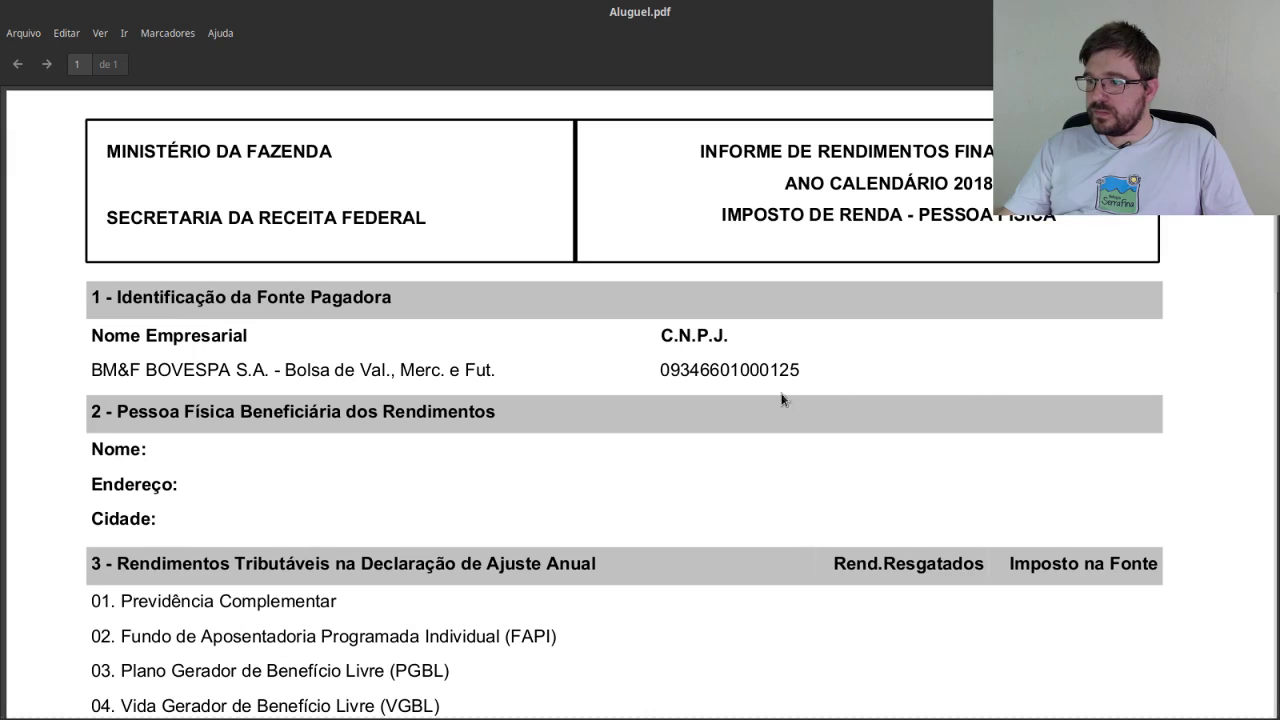
{"action": "double_click", "coordinate": [736, 374]}
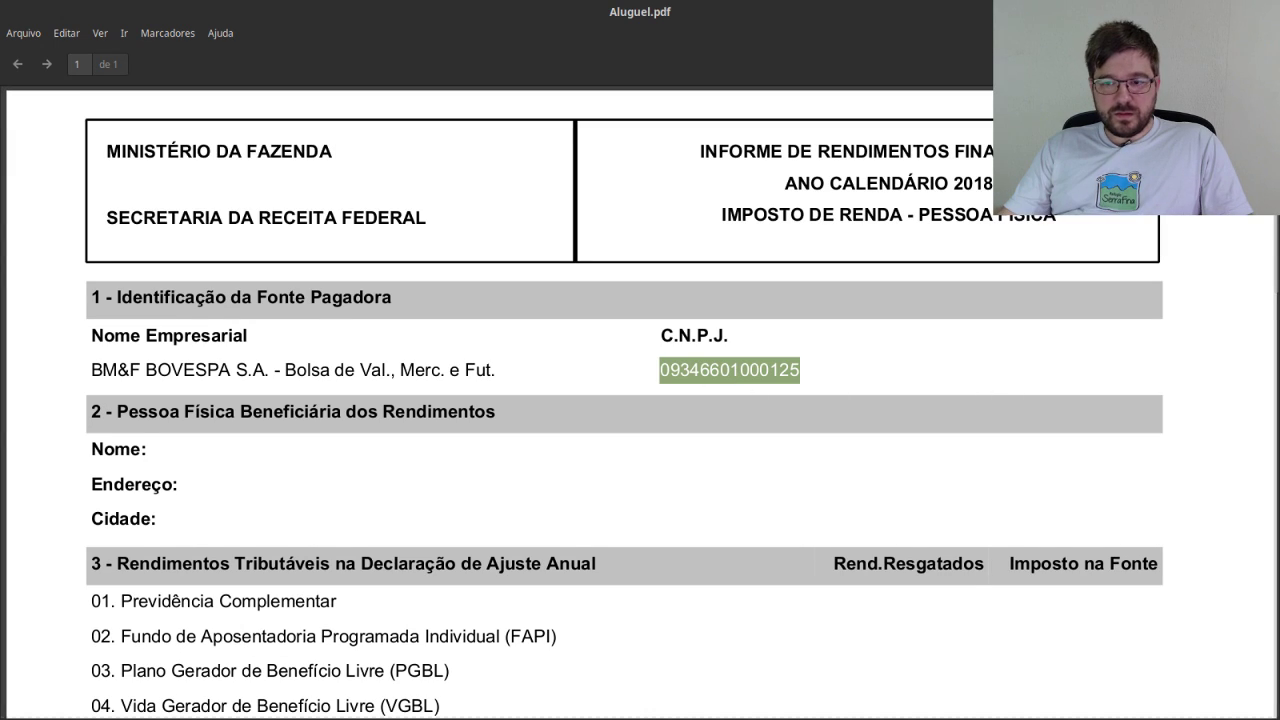
{"action": "key", "text": "ctrl+c"}
{"action": "key", "text": "alt+Tab"}
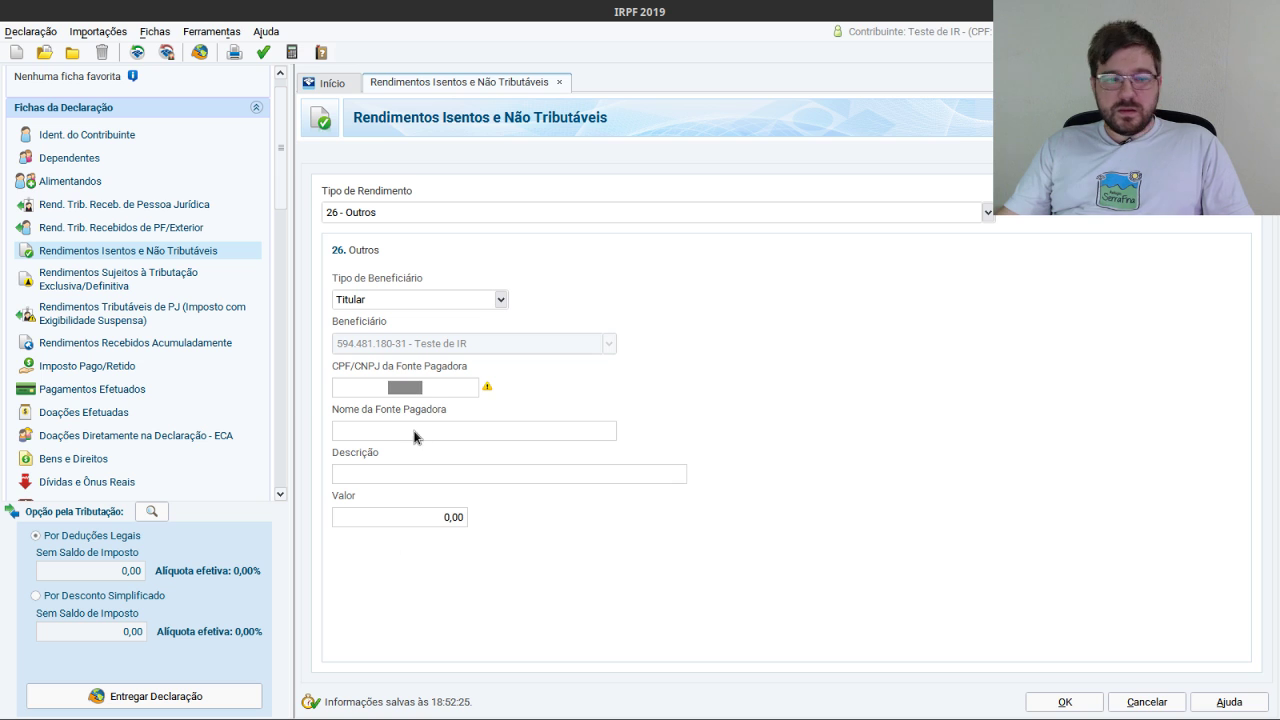
Paste the CNPJ as paying source so BM&F BOVESPA fills in, checking the reimbursement image.
{"action": "left_click", "coordinate": [414, 392]}
{"action": "key", "text": "ctrl+v"}
{"action": "key", "text": "Tab"}
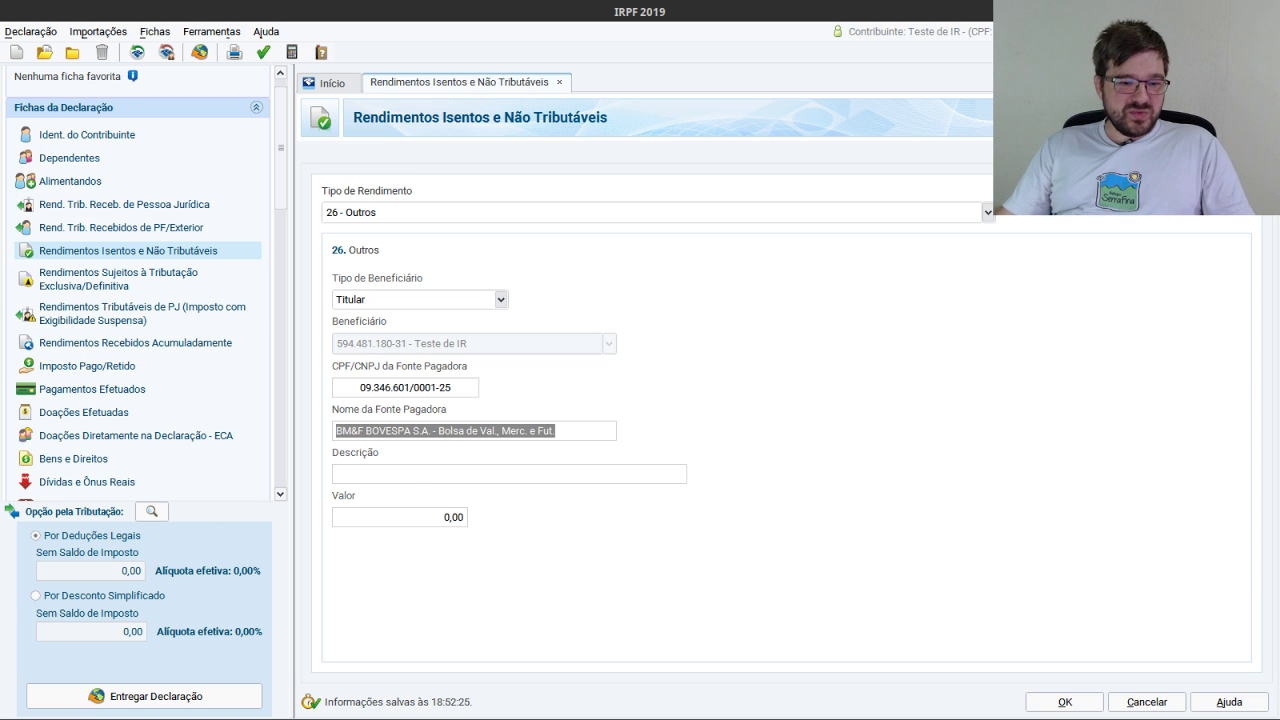
{"action": "key", "text": "alt+Tab"}
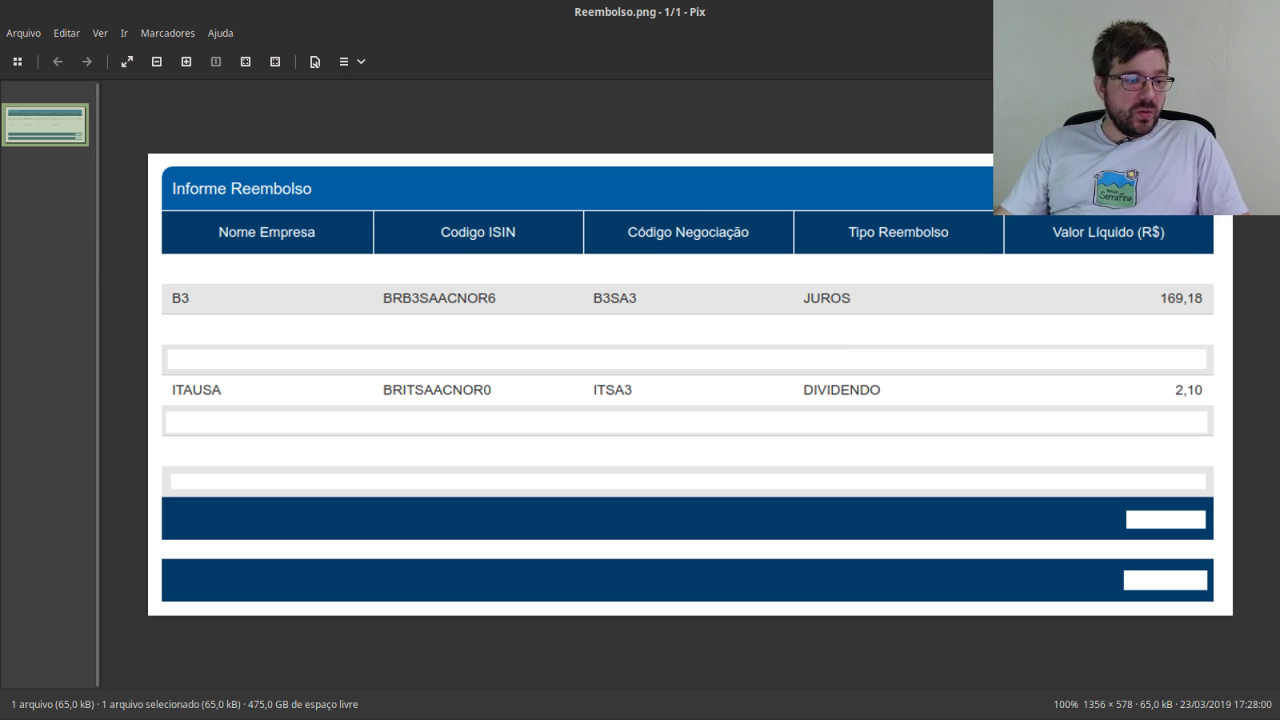
{"action": "key", "text": "alt+Tab"}
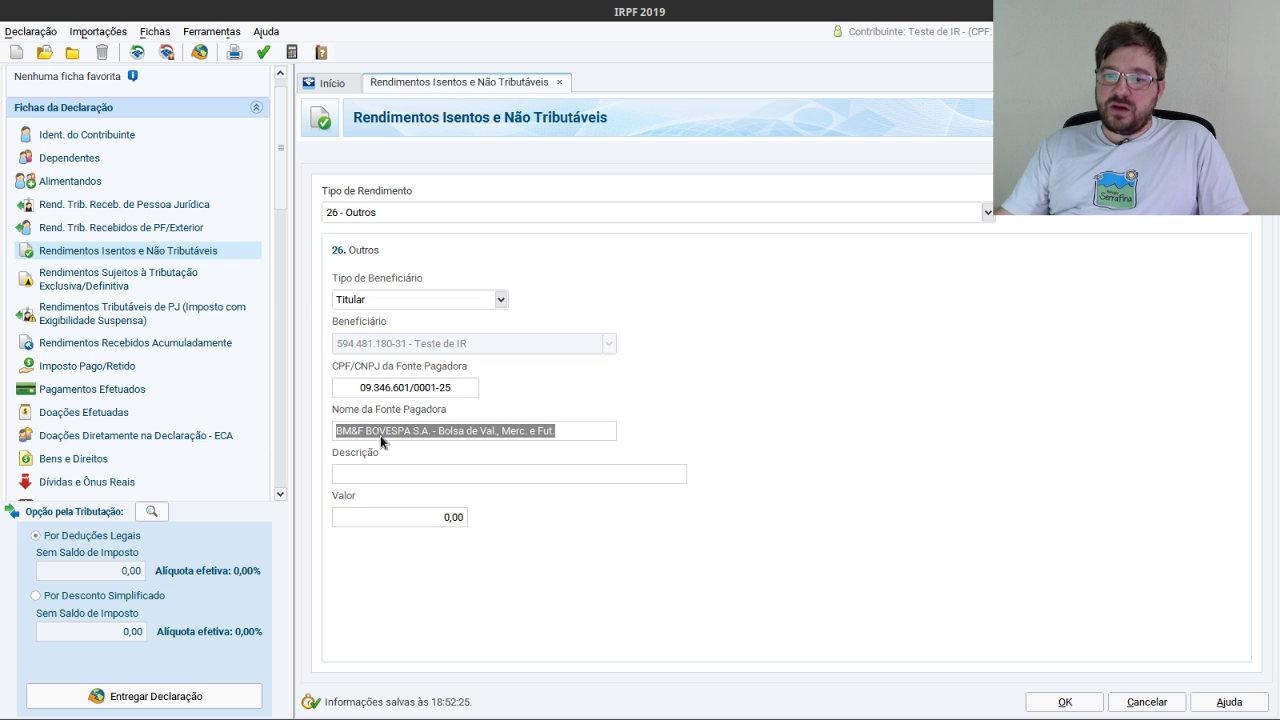
Describe the income as 'Reembolso de proventos de ações alugadas'.
{"action": "left_click", "coordinate": [414, 482]}
{"action": "type", "text": "Reembolso de"}
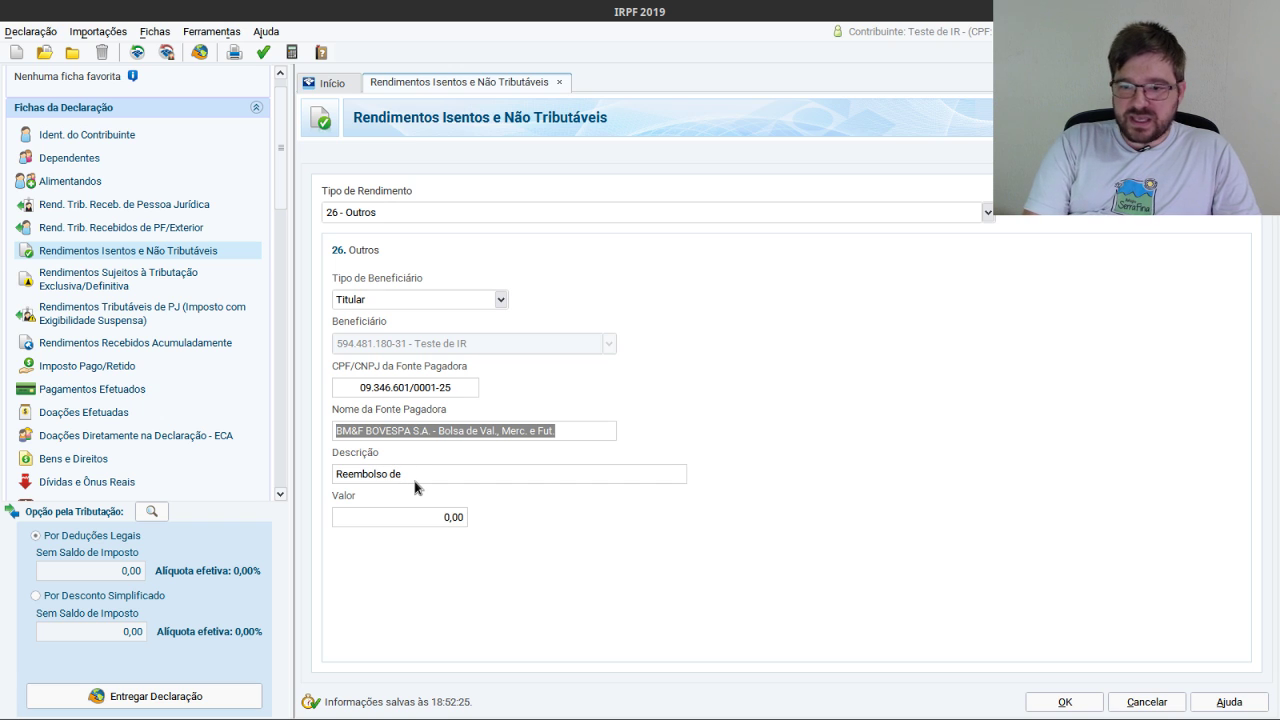
{"action": "type", "text": " alugu"}
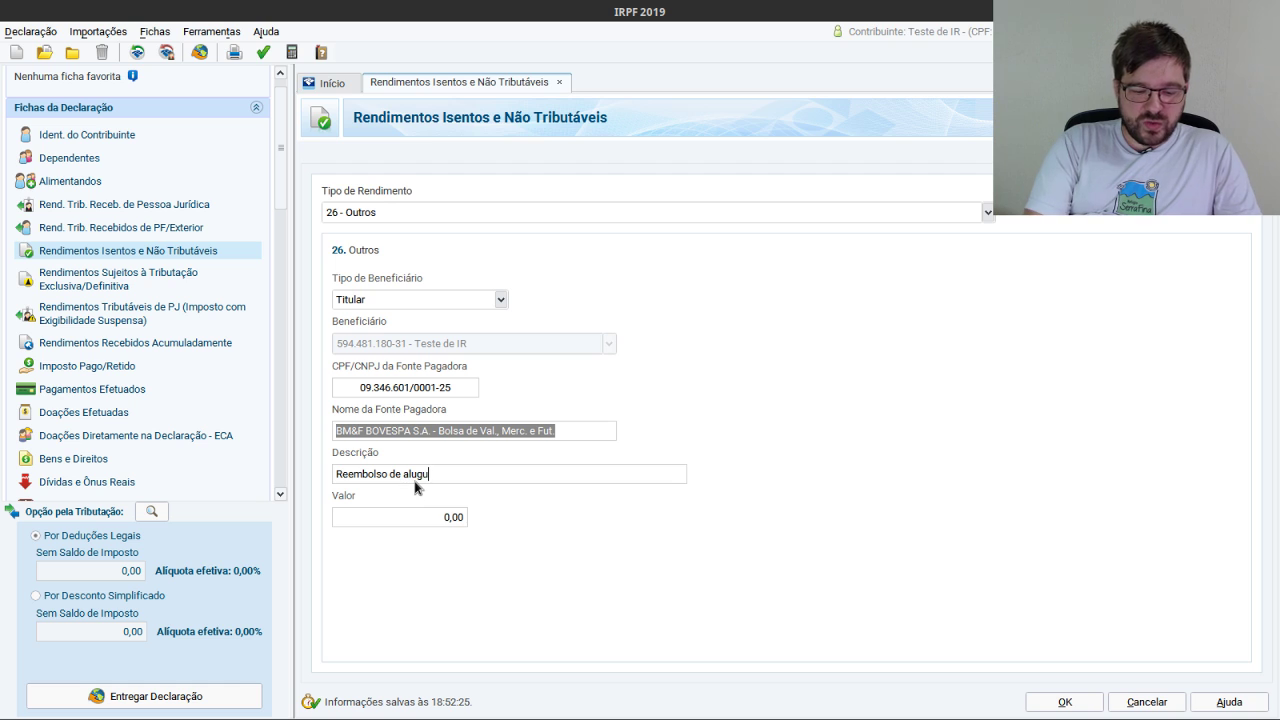
{"action": "type", "text": "el"}
{"action": "key", "text": "BackSpace"}
{"action": "key", "text": "BackSpace"}
{"action": "key", "text": "BackSpace"}
{"action": "key", "text": "BackSpace"}
{"action": "key", "text": "BackSpace"}
{"action": "key", "text": "BackSpace"}
{"action": "key", "text": "BackSpace"}
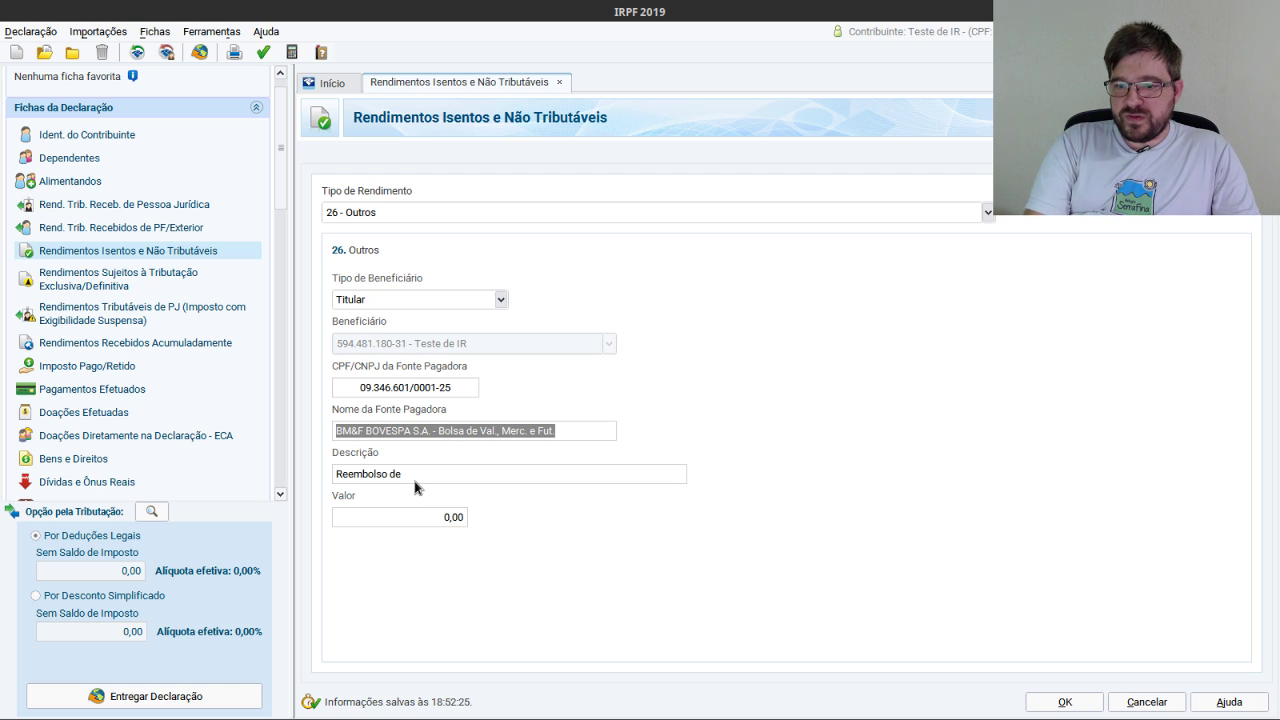
{"action": "type", "text": "proventos de a"}
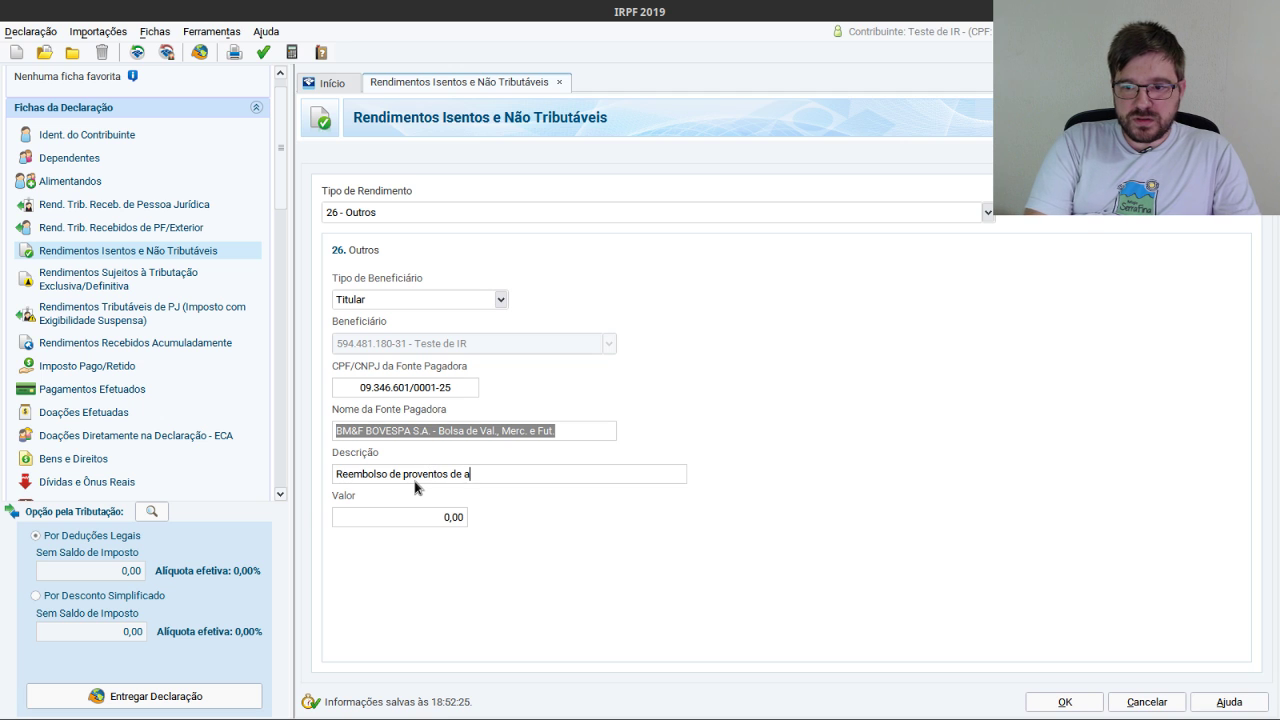
{"action": "type", "text": "ções alugadas"}
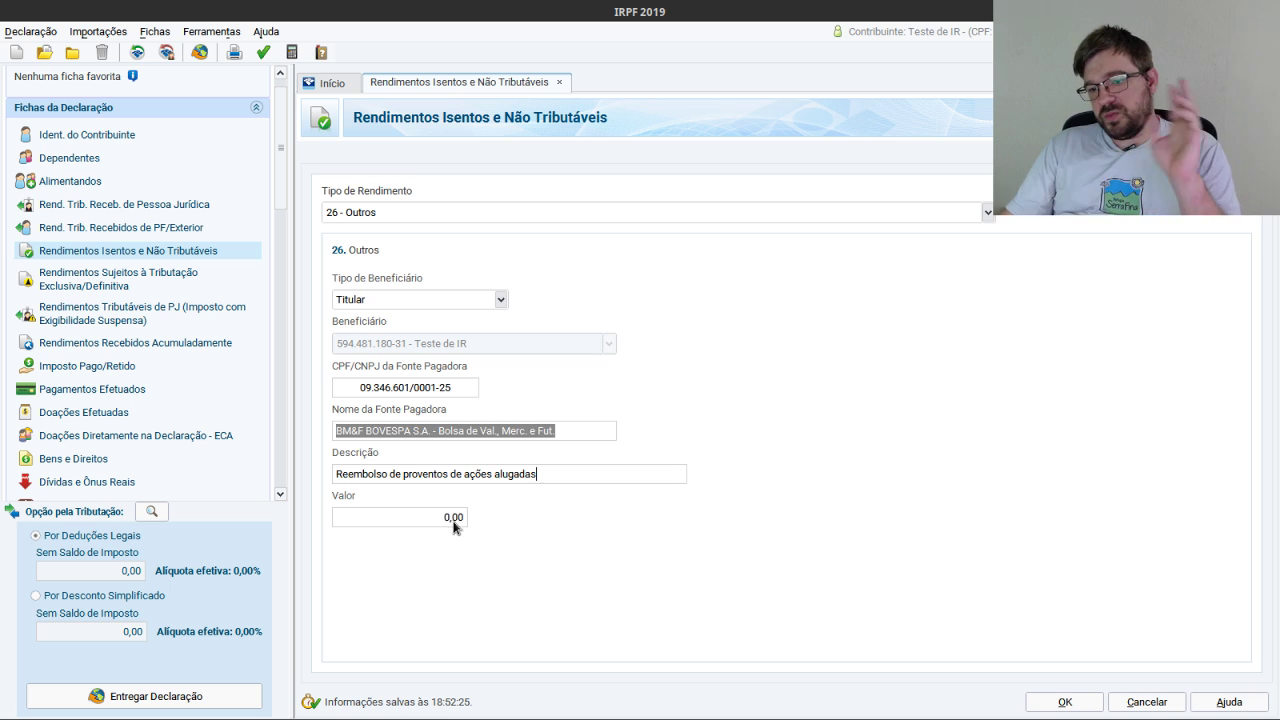
{"action": "left_click", "coordinate": [454, 517]}
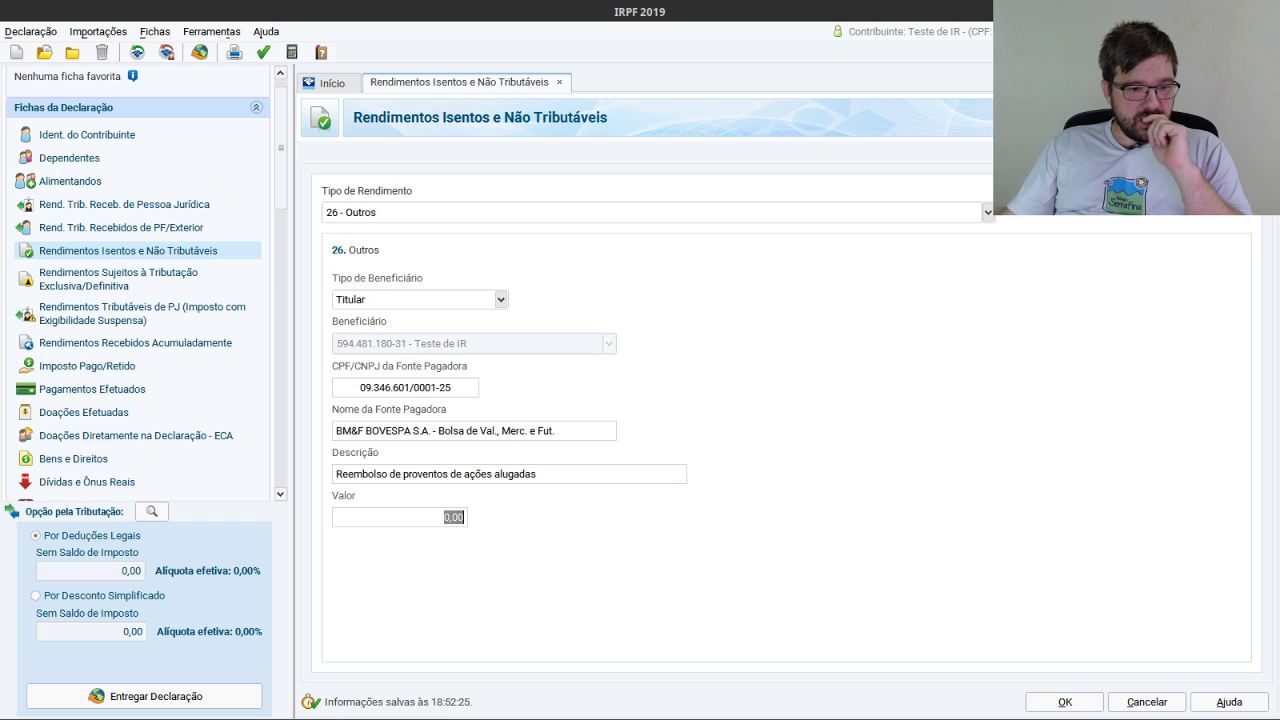
{"action": "key", "text": "alt+Tab"}
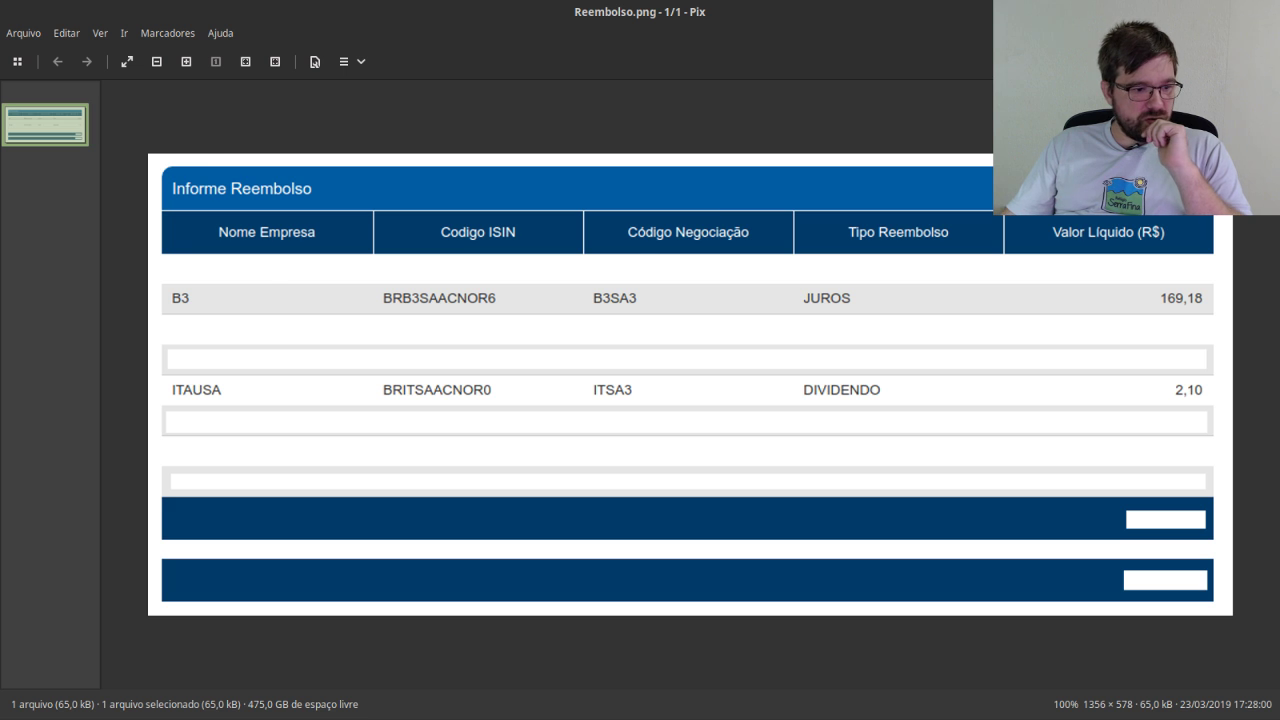
Enter 171,28 as the value and save the BM&F BOVESPA 26 - Outros entry.
{"action": "key", "text": "alt+Tab"}
{"action": "type", "text": "171"}
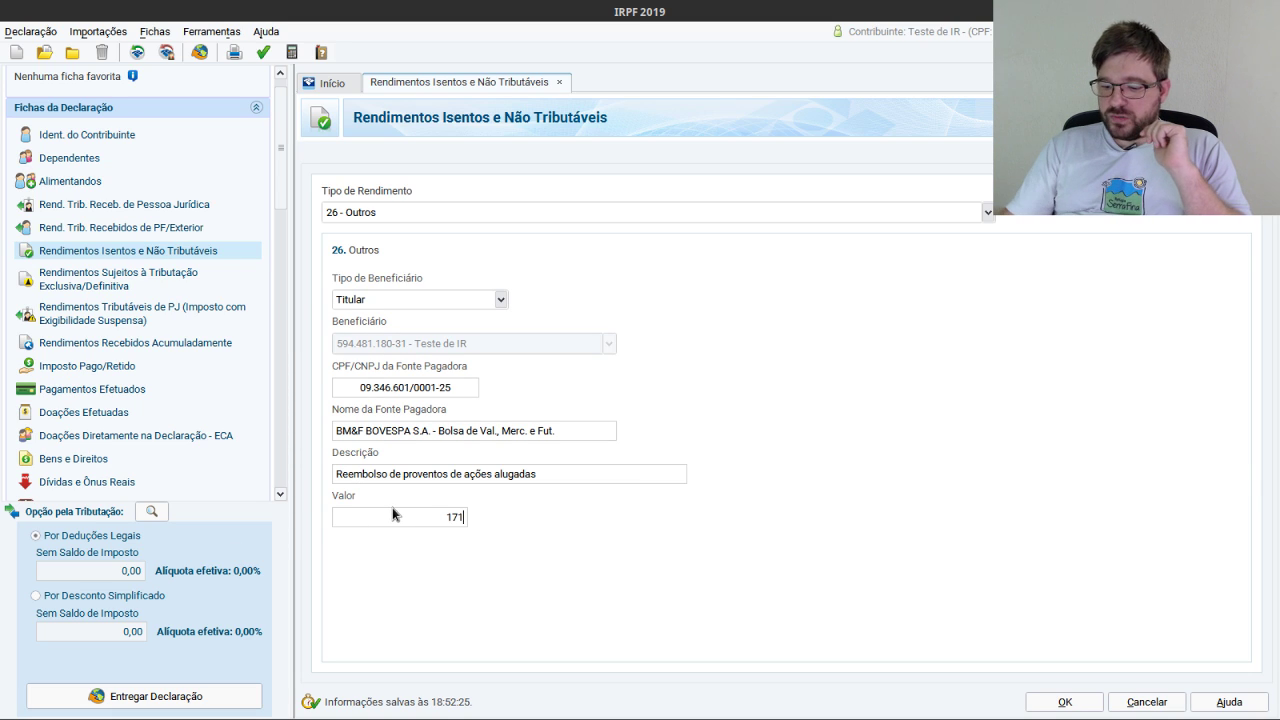
{"action": "type", "text": ",28"}
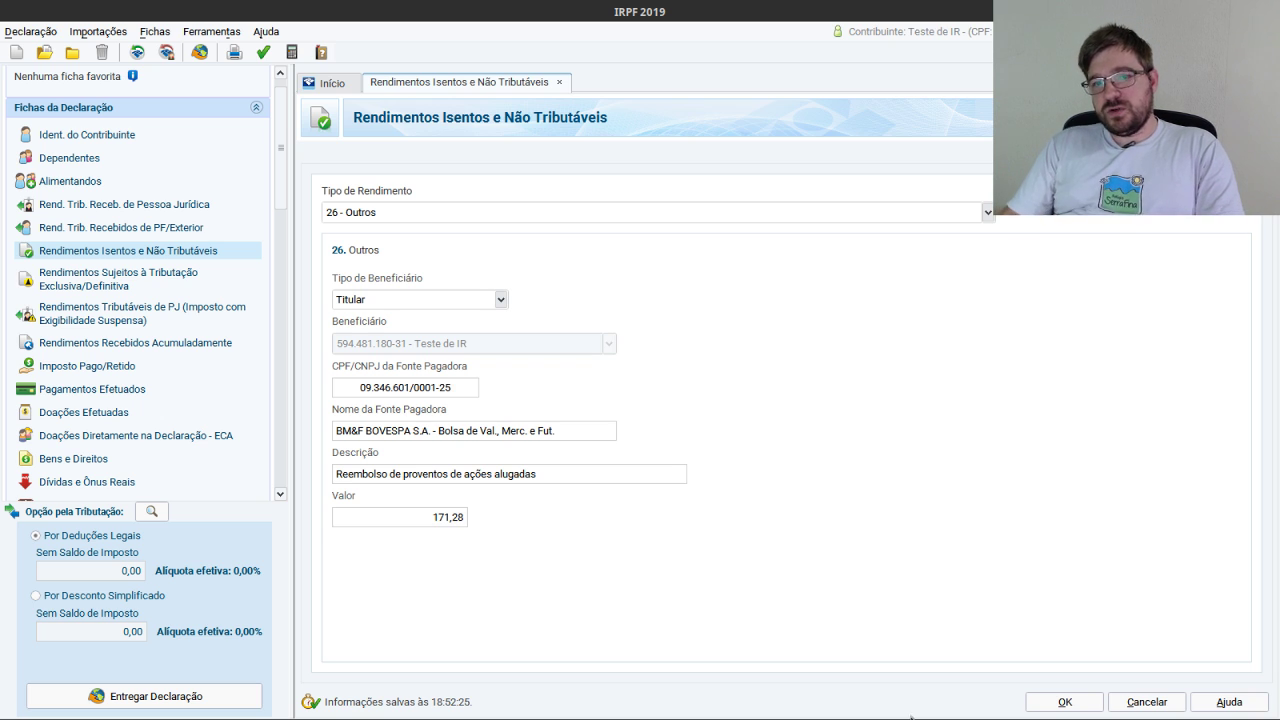
{"action": "left_click", "coordinate": [1064, 702]}
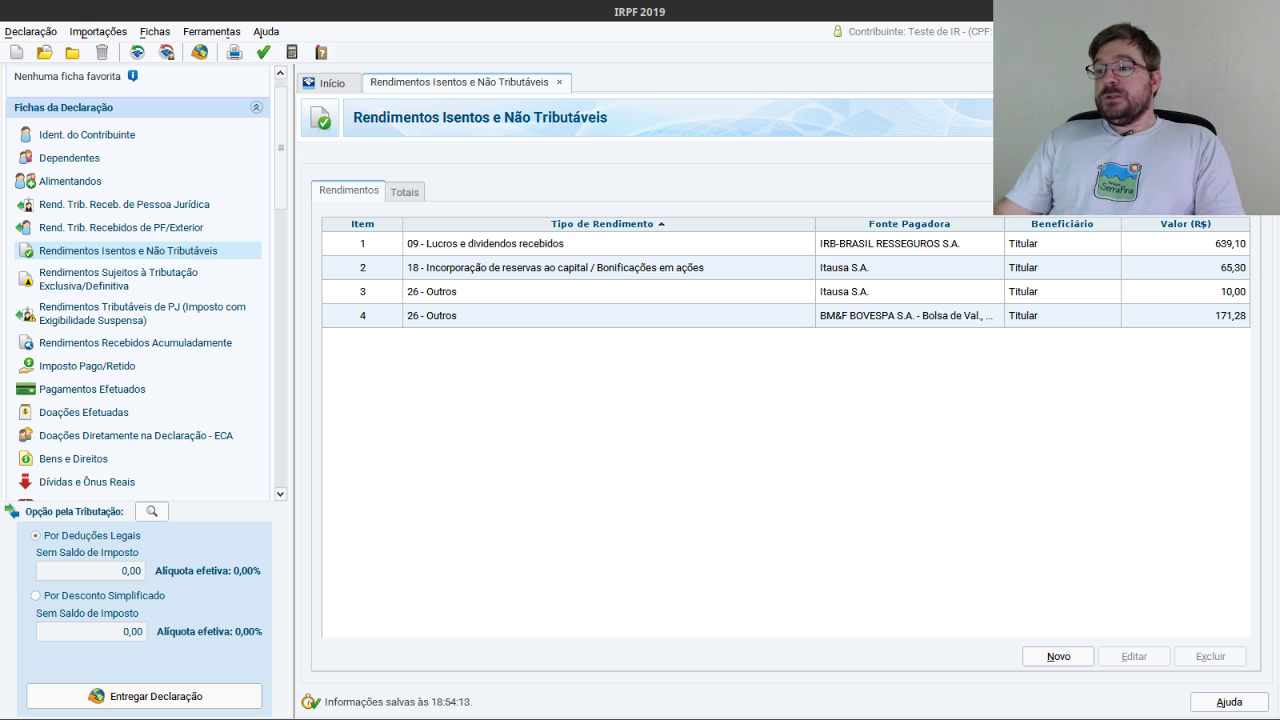
{"action": "key", "text": "alt+Tab"}
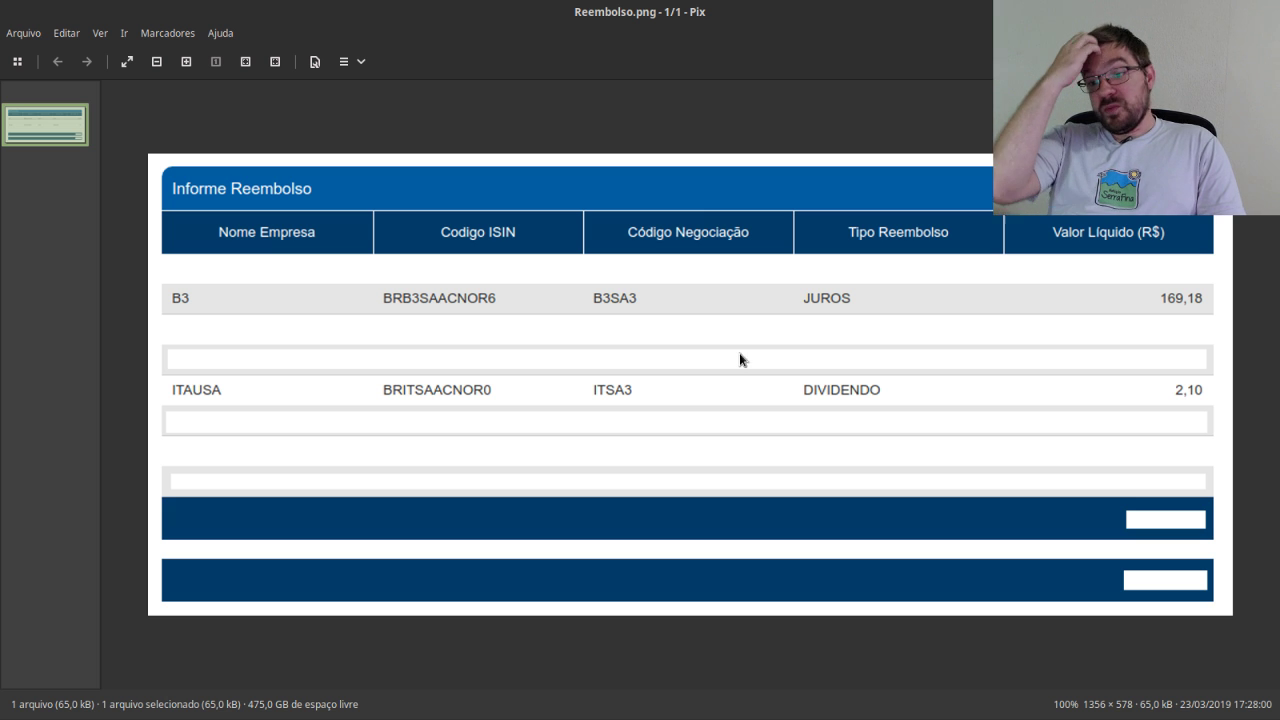
{"action": "key", "text": "alt+Tab"}
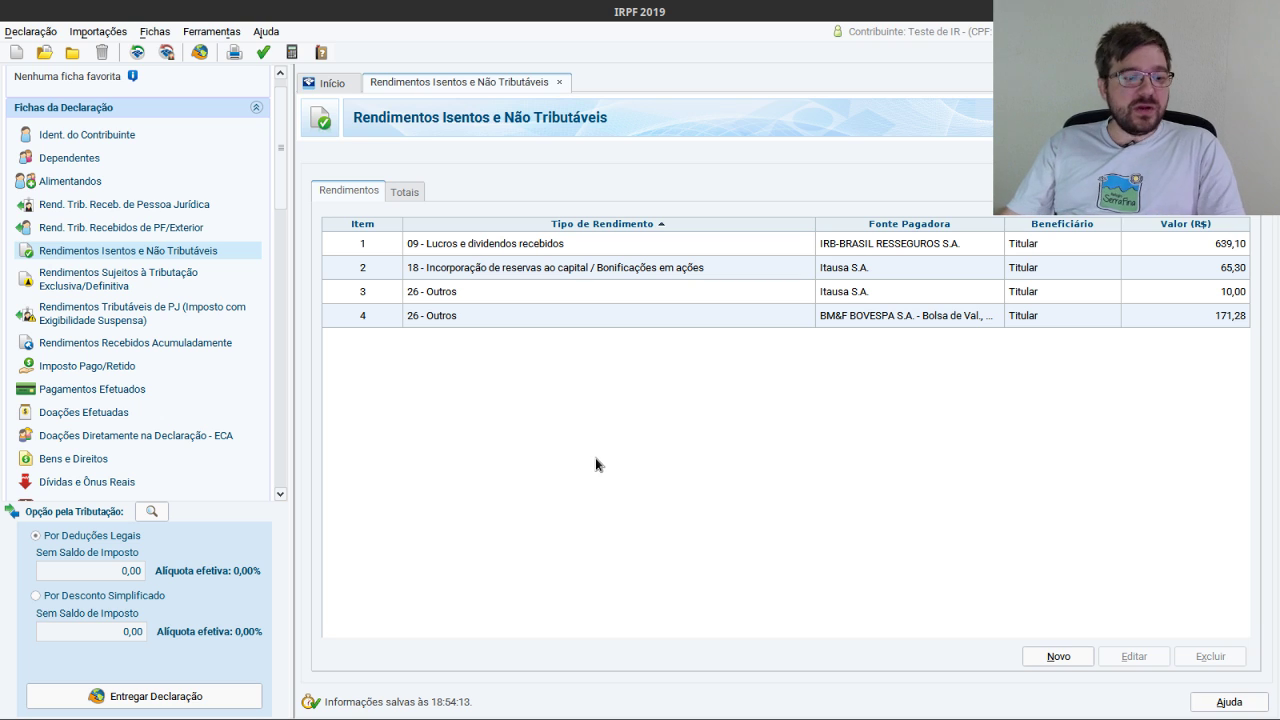
{"action": "key", "text": "alt+Tab"}
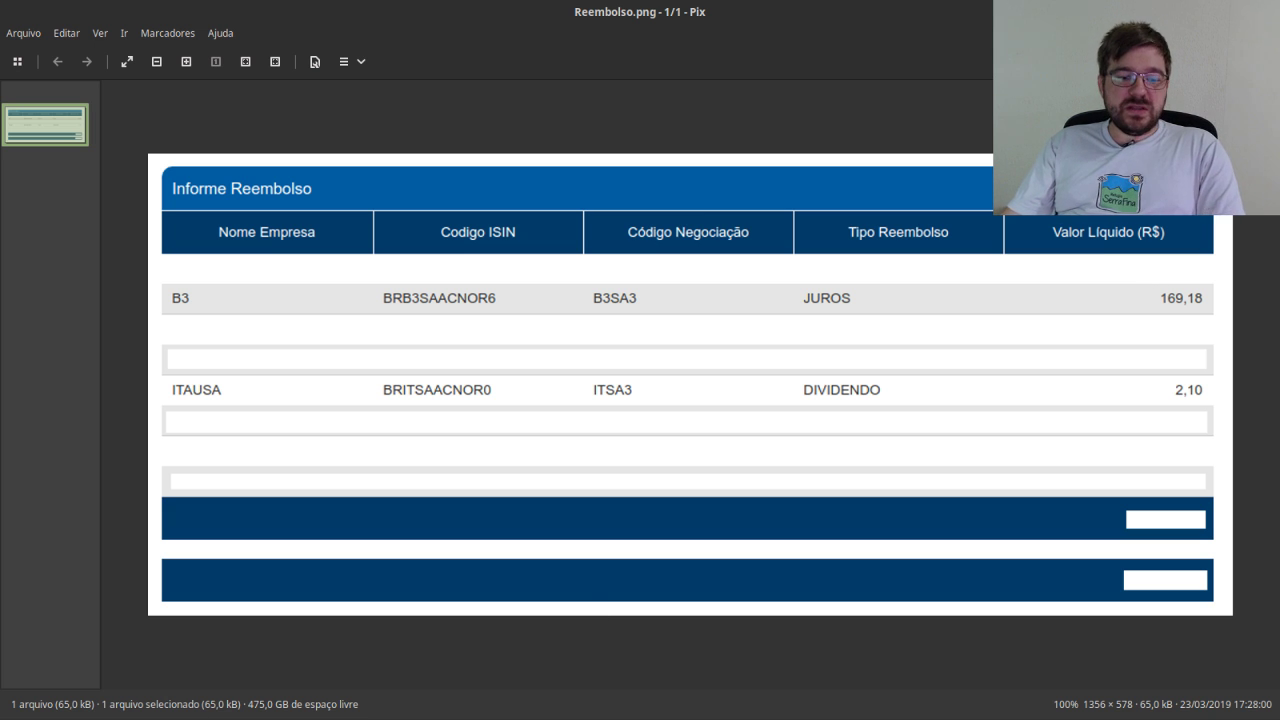
{"action": "key", "text": "alt+Tab"}
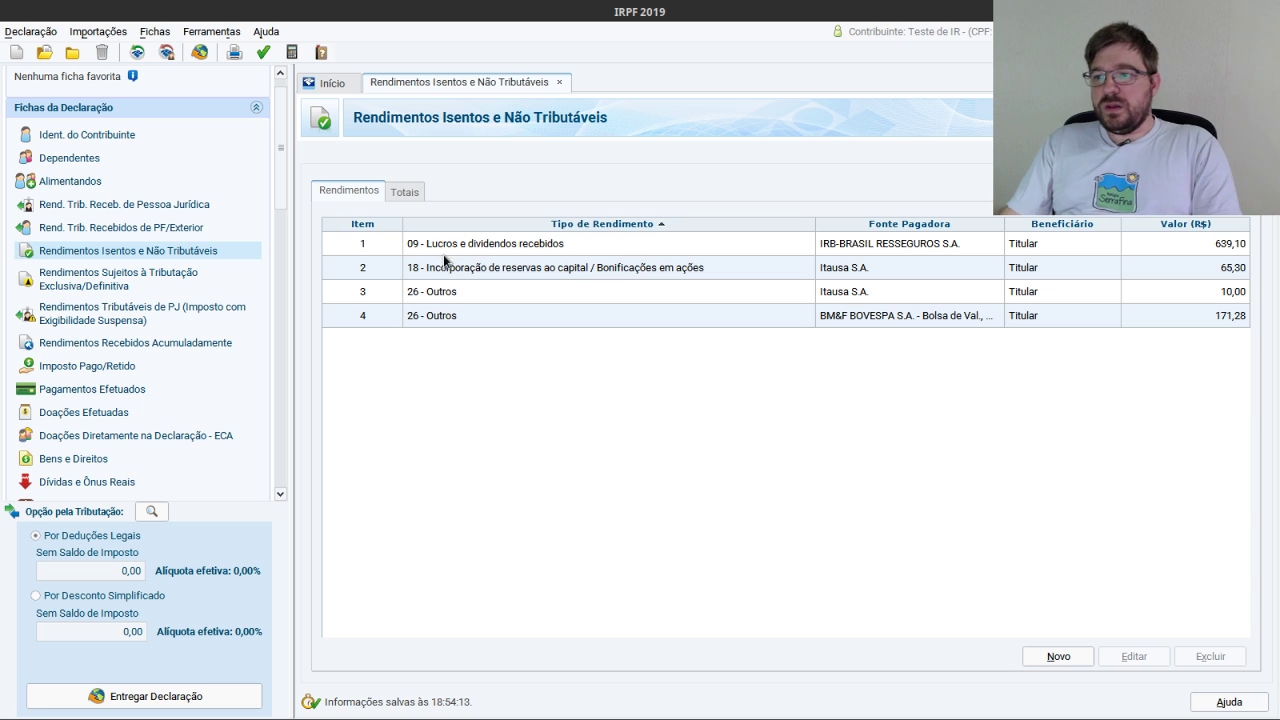
{"action": "left_click", "coordinate": [168, 275]}
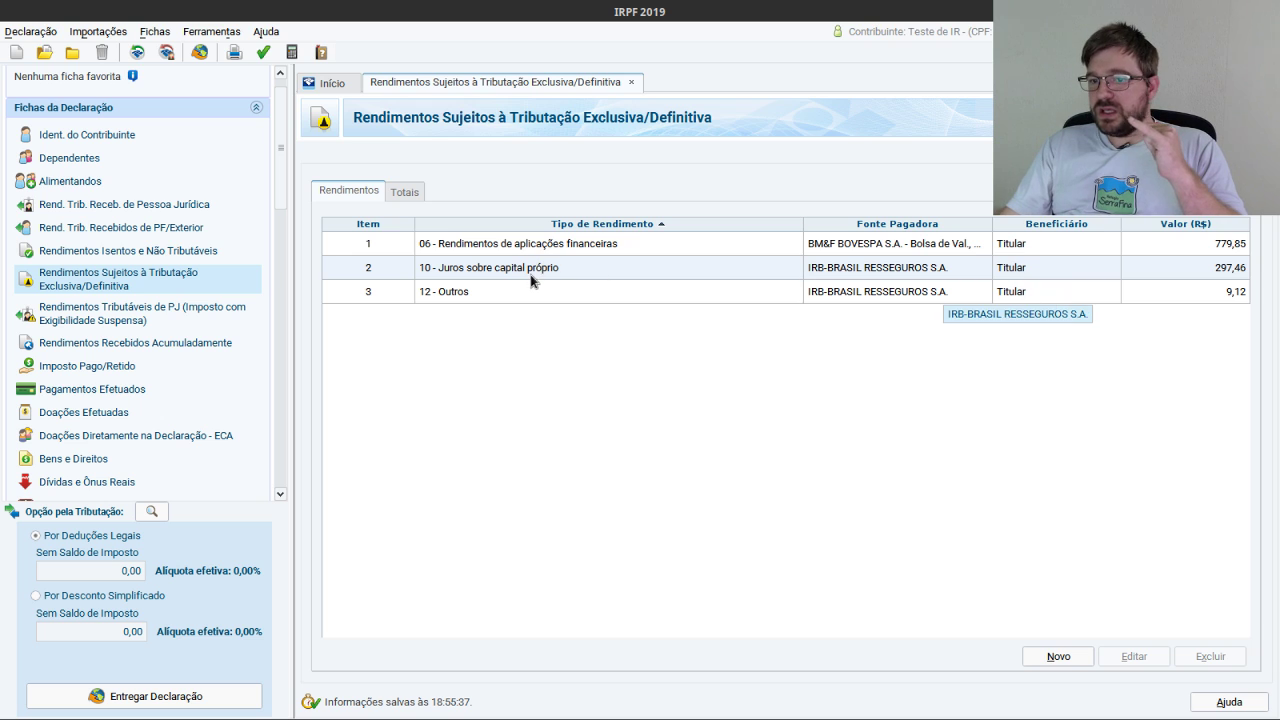
{"action": "left_click", "coordinate": [157, 251]}
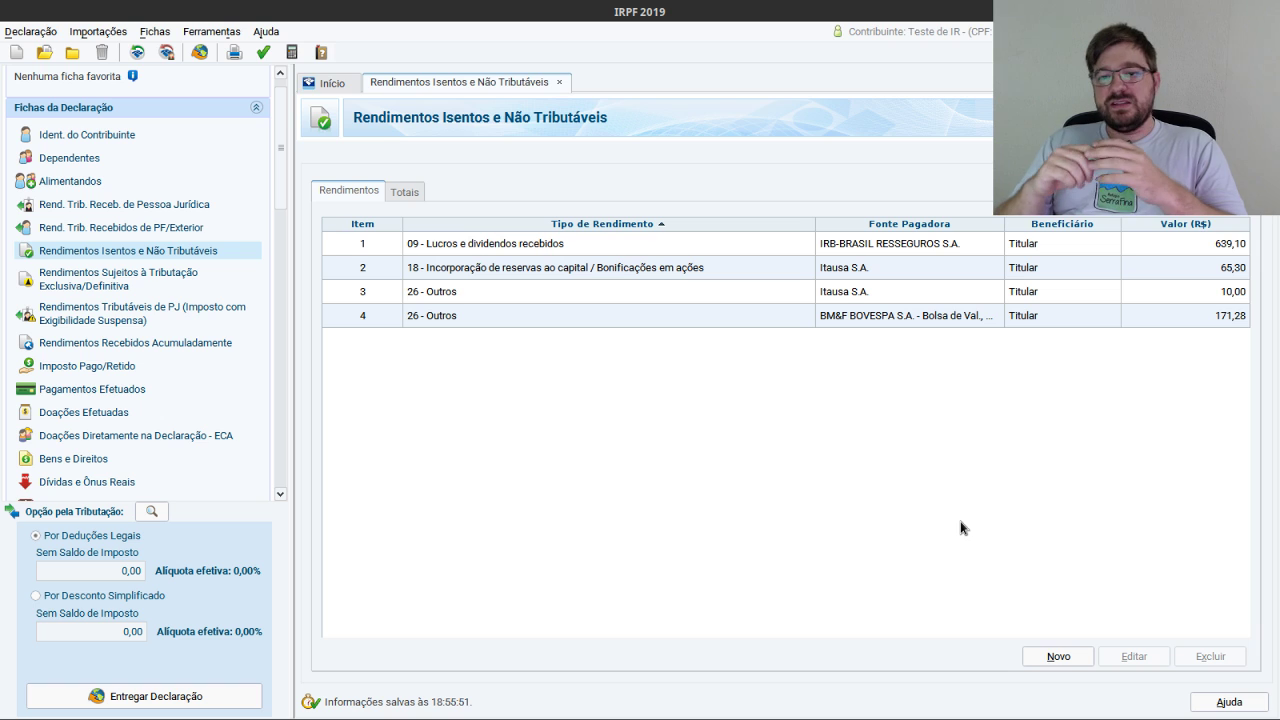
{"action": "left_click", "coordinate": [140, 278]}
Open Bens e Direitos and bring up the IRB.pdf income statement.
{"action": "left_click", "coordinate": [70, 460]}
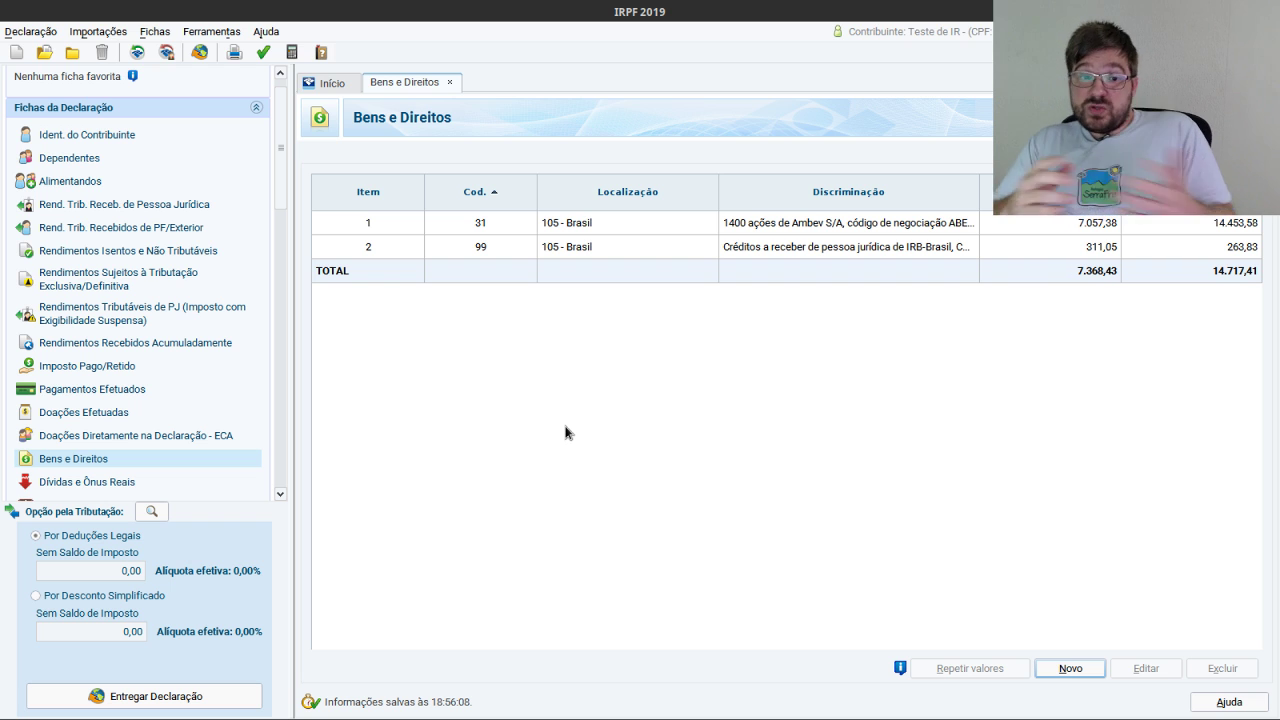
{"action": "key", "text": "alt+Tab"}
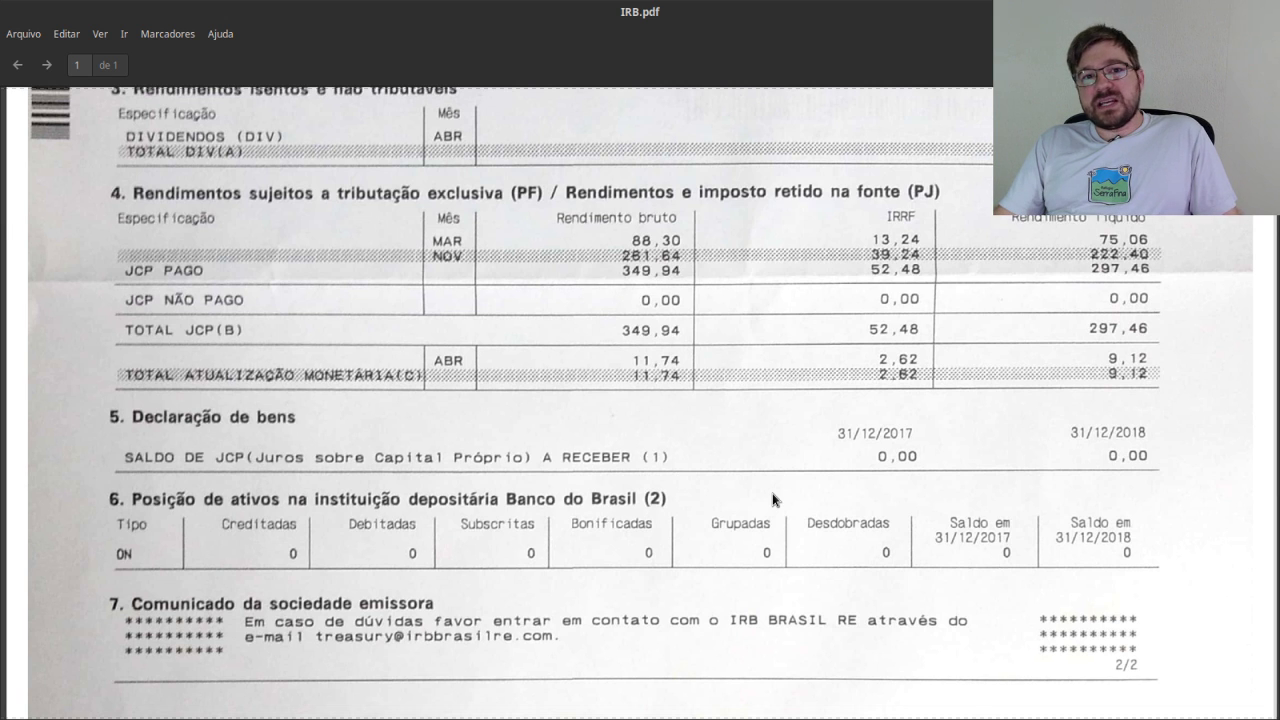
Scroll through the IRB-Brasil statement, then return to the Bens e Direitos sheet.
{"action": "scroll", "coordinate": [1056, 430], "scroll_direction": "up", "scroll_amount": 4}
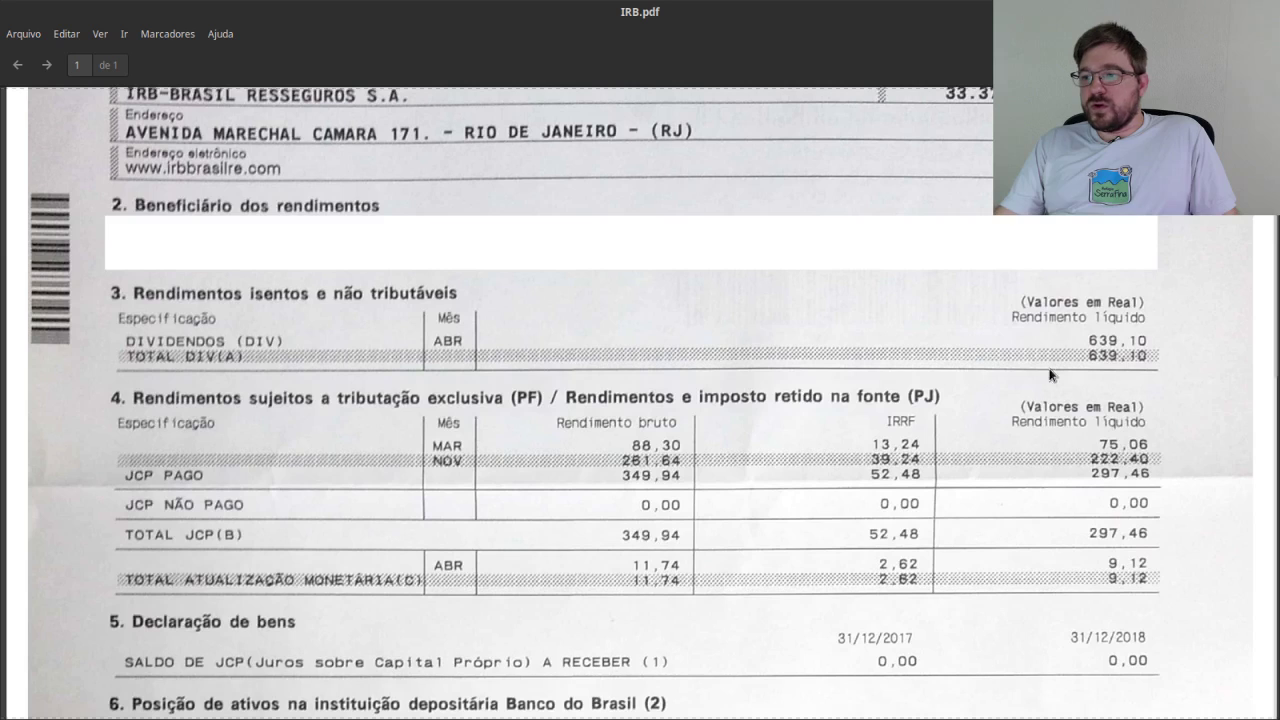
{"action": "scroll", "coordinate": [255, 160], "scroll_direction": "up", "scroll_amount": 1}
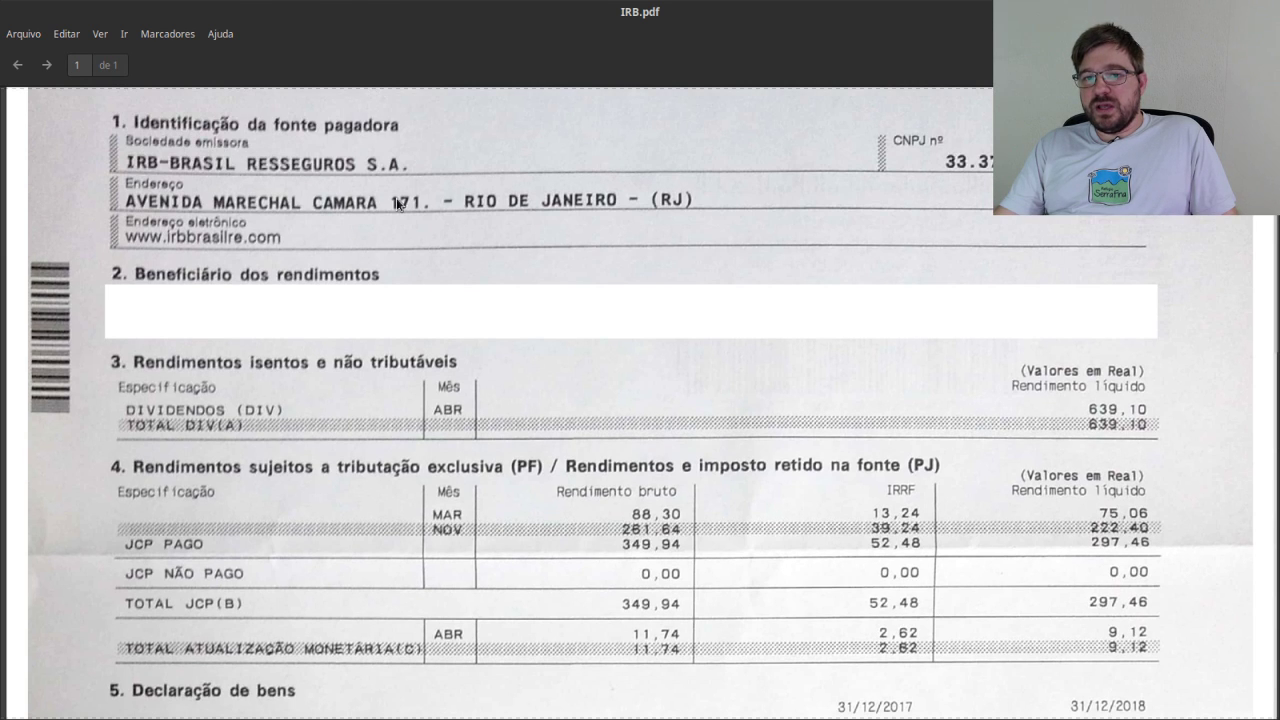
{"action": "scroll", "coordinate": [1065, 413], "scroll_direction": "down", "scroll_amount": 4}
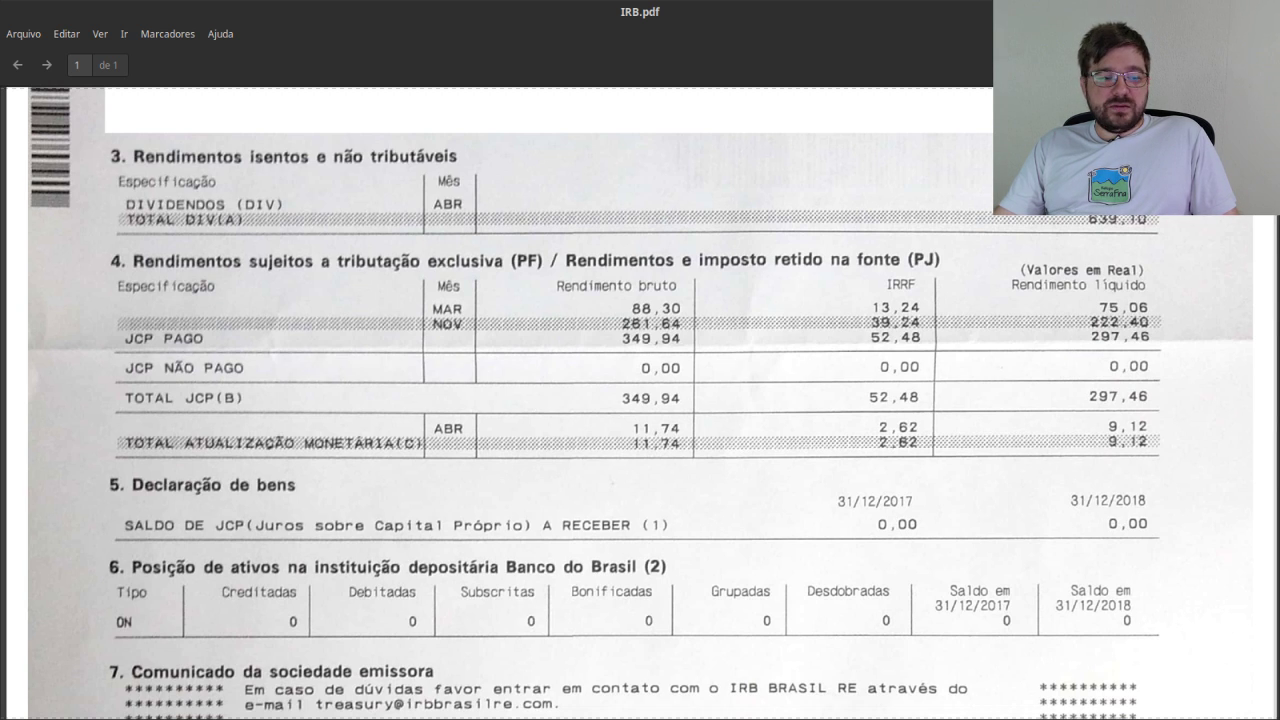
{"action": "key", "text": "alt+Tab"}
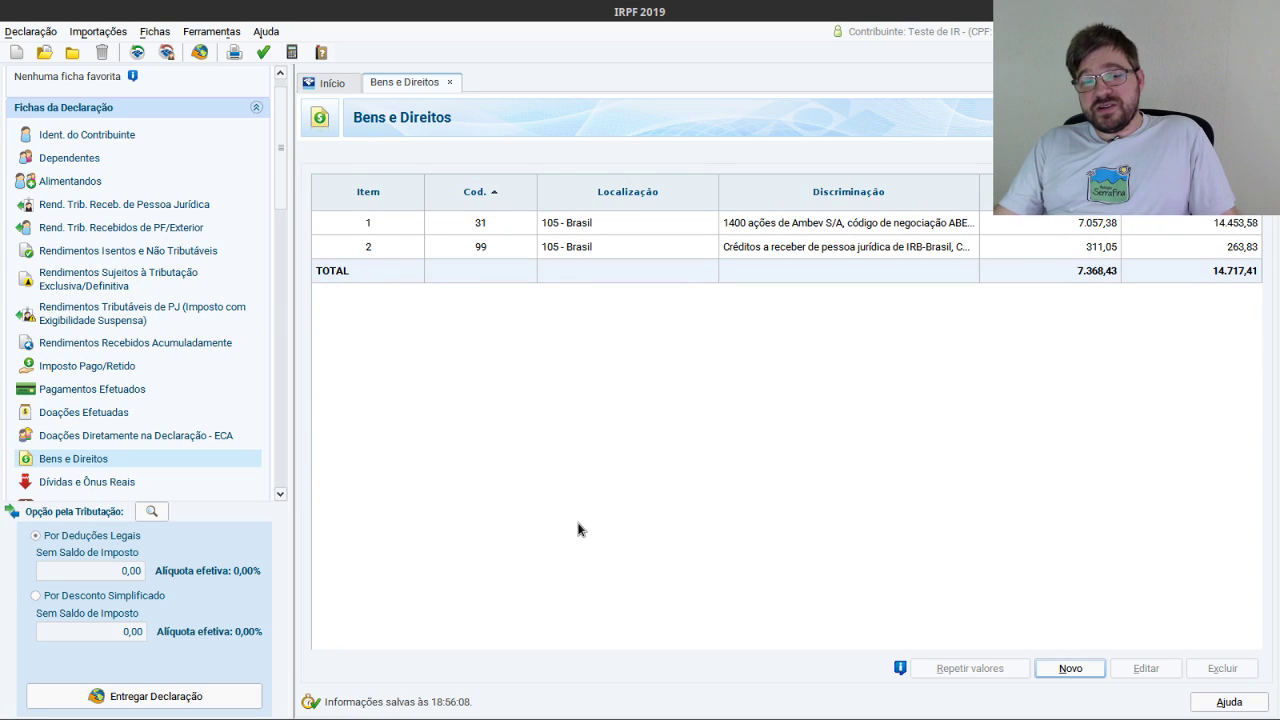